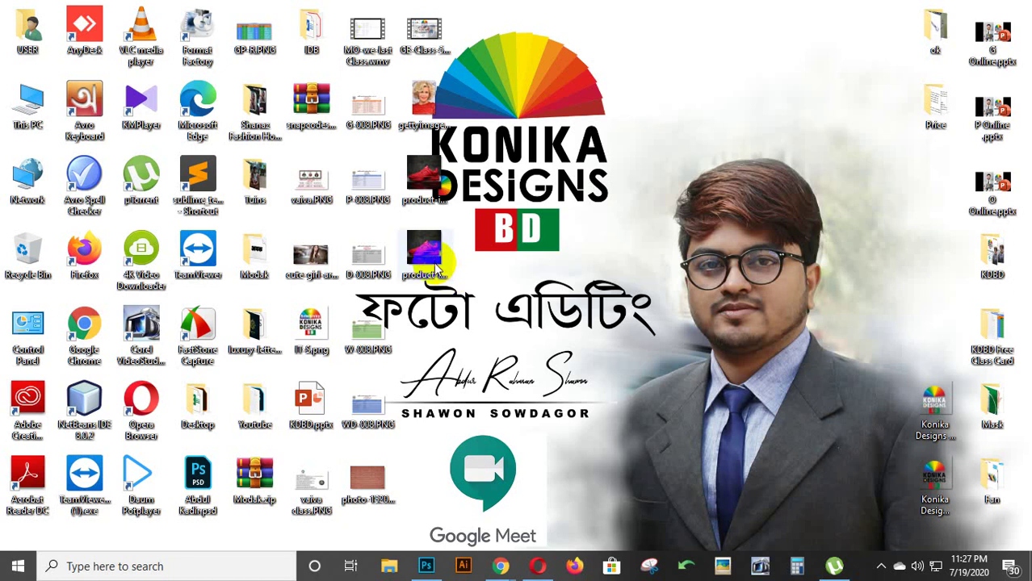
Step: Drag the sneaker product image from the desktop onto Photoshop's taskbar button
{"action": "left_click", "coordinate": [431, 258]}
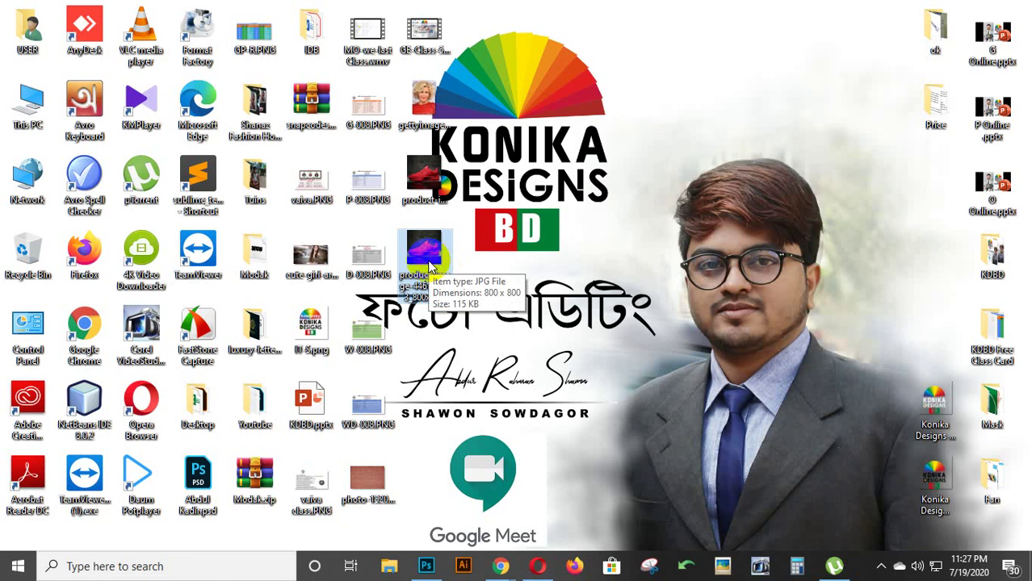
{"action": "mouse_move", "coordinate": [431, 264]}
{"action": "left_mouse_down"}
{"action": "mouse_move", "coordinate": [535, 469]}
{"action": "mouse_move", "coordinate": [434, 571]}
{"action": "left_mouse_up"}
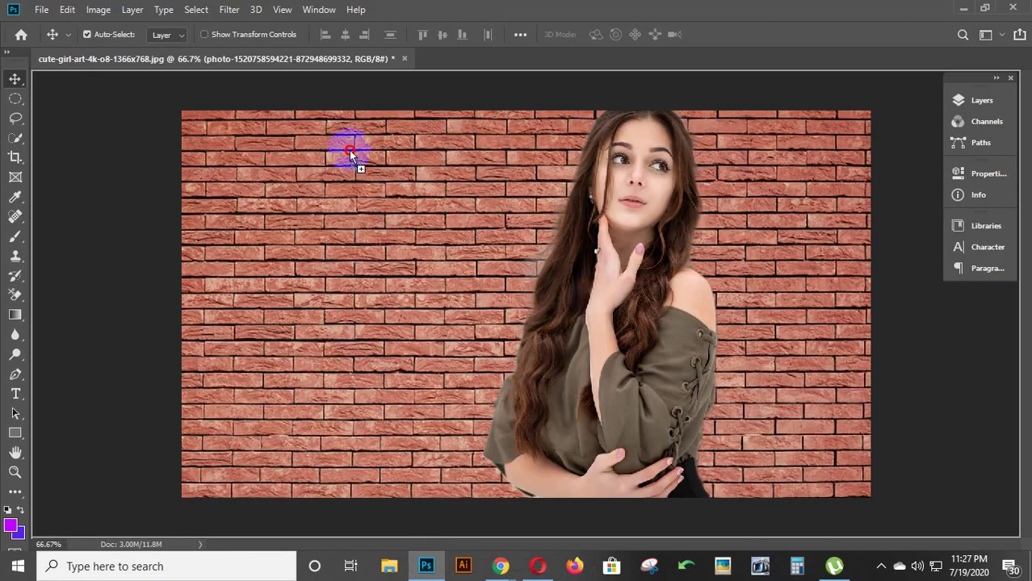
Step: Drop product-image-446764903_800x.jpg onto Photoshop's tab bar to open it as a new document
{"action": "left_click_drag", "start_coordinate": [434, 572], "coordinate": [461, 54]}
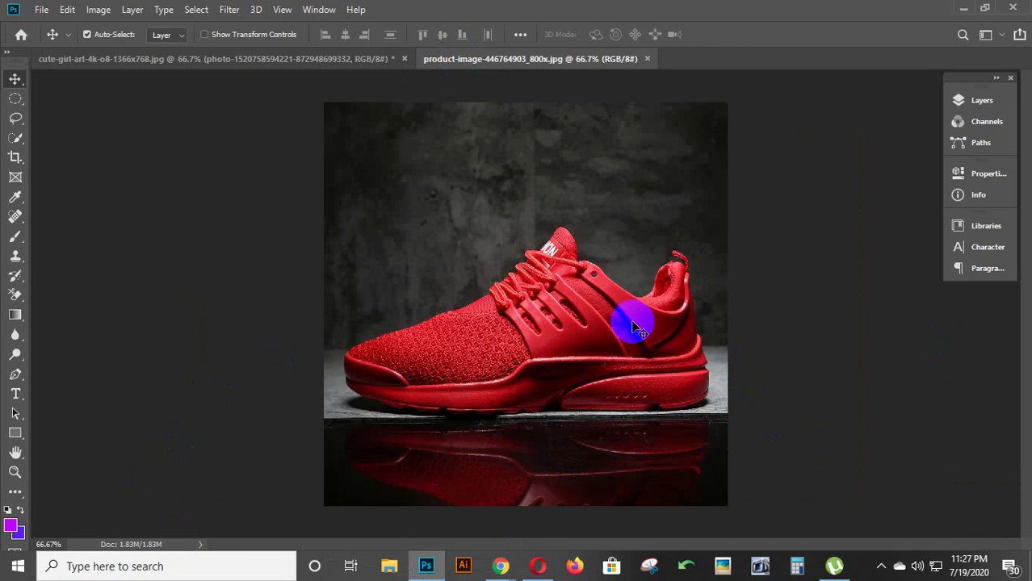
Step: Quick-select the red sneaker in Add mode, covering toe, laces, heel collar and sole
{"action": "left_click", "coordinate": [17, 140]}
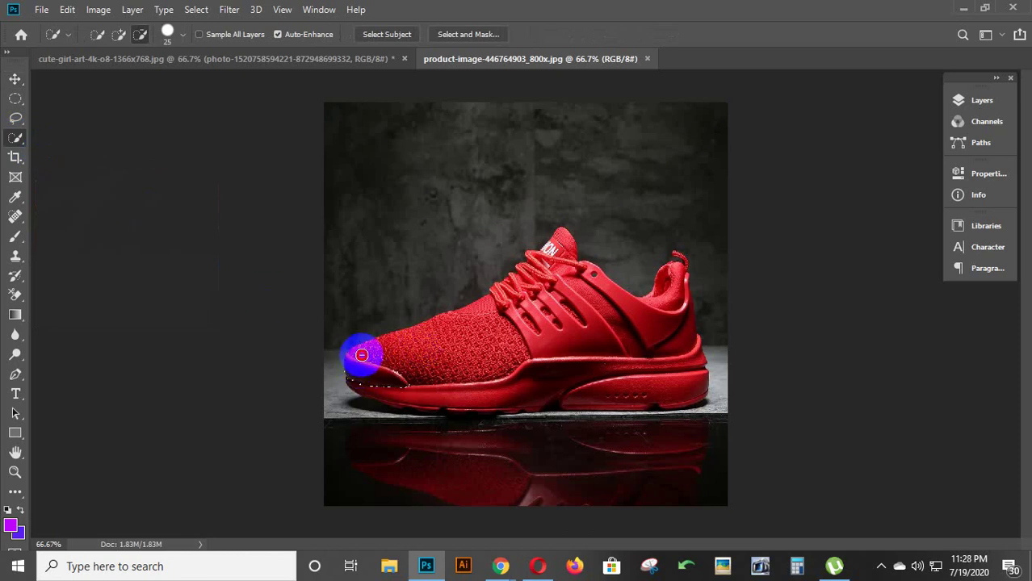
{"action": "left_click", "coordinate": [146, 49]}
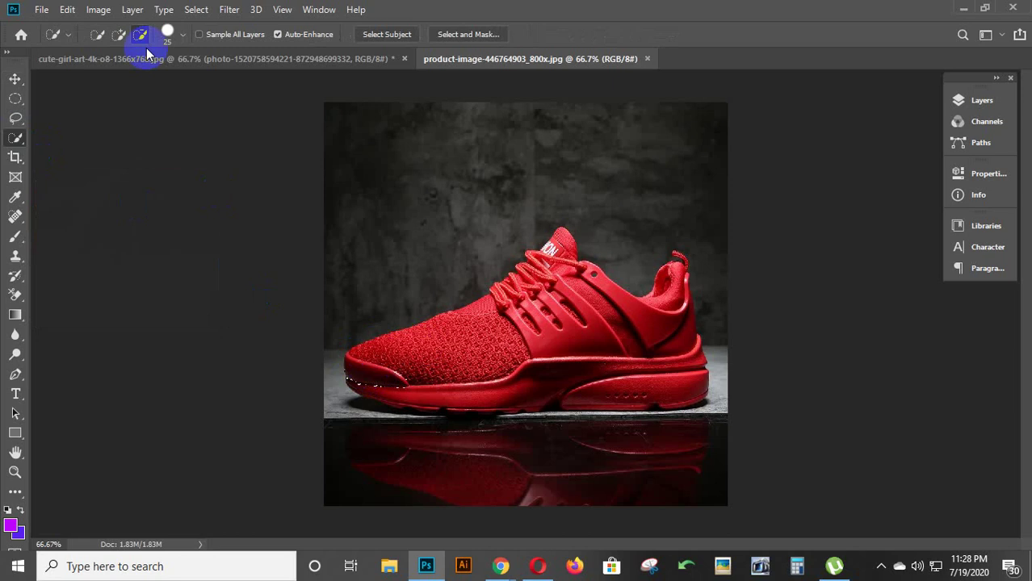
{"action": "mouse_move", "coordinate": [365, 352]}
{"action": "left_mouse_down"}
{"action": "mouse_move", "coordinate": [421, 357]}
{"action": "mouse_move", "coordinate": [520, 319]}
{"action": "mouse_move", "coordinate": [362, 353]}
{"action": "mouse_move", "coordinate": [381, 373]}
{"action": "mouse_move", "coordinate": [465, 399]}
{"action": "mouse_move", "coordinate": [583, 385]}
{"action": "mouse_move", "coordinate": [661, 393]}
{"action": "mouse_move", "coordinate": [676, 301]}
{"action": "left_mouse_up"}
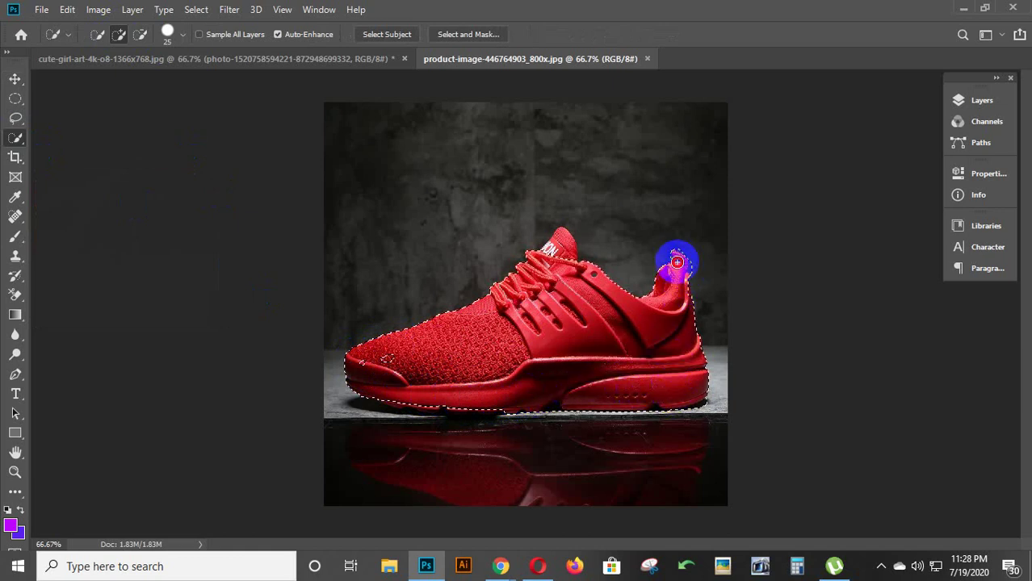
{"action": "mouse_move", "coordinate": [679, 298]}
{"action": "left_mouse_down"}
{"action": "mouse_move", "coordinate": [603, 292]}
{"action": "mouse_move", "coordinate": [561, 250]}
{"action": "left_mouse_up"}
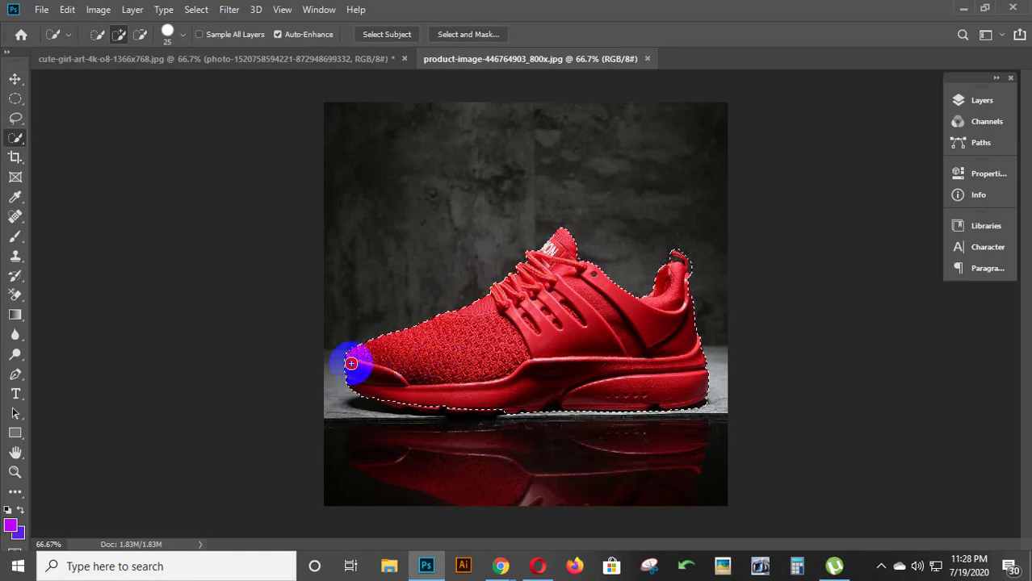
{"action": "mouse_move", "coordinate": [370, 371]}
{"action": "left_mouse_down"}
{"action": "mouse_move", "coordinate": [437, 396]}
{"action": "mouse_move", "coordinate": [384, 401]}
{"action": "mouse_move", "coordinate": [497, 403]}
{"action": "mouse_move", "coordinate": [463, 405]}
{"action": "mouse_move", "coordinate": [477, 410]}
{"action": "mouse_move", "coordinate": [686, 394]}
{"action": "mouse_move", "coordinate": [491, 397]}
{"action": "mouse_move", "coordinate": [636, 396]}
{"action": "left_mouse_up"}
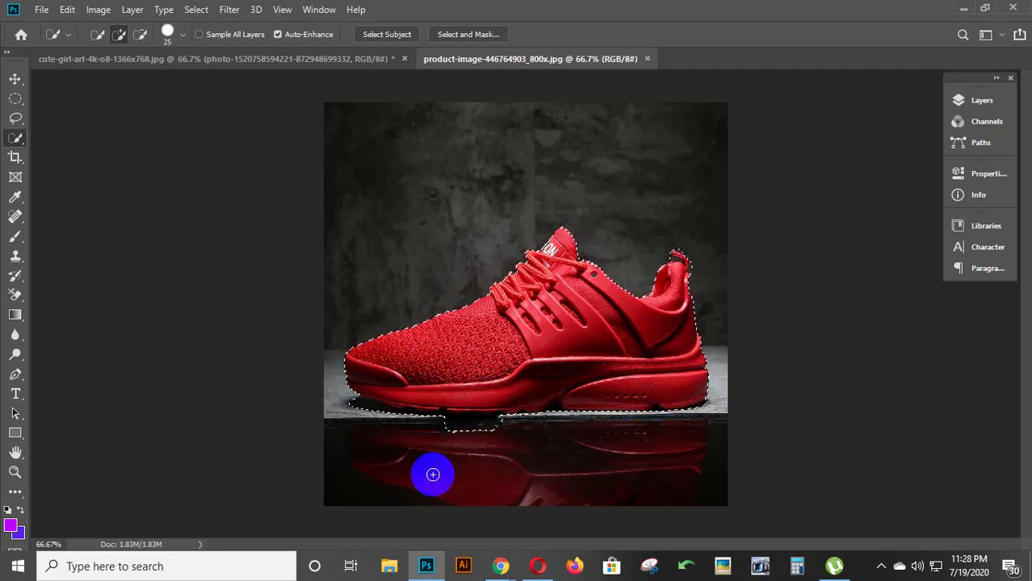
Step: Zoom in and subtract the floor strip below the sole from the selection
{"action": "left_click", "coordinate": [139, 34]}
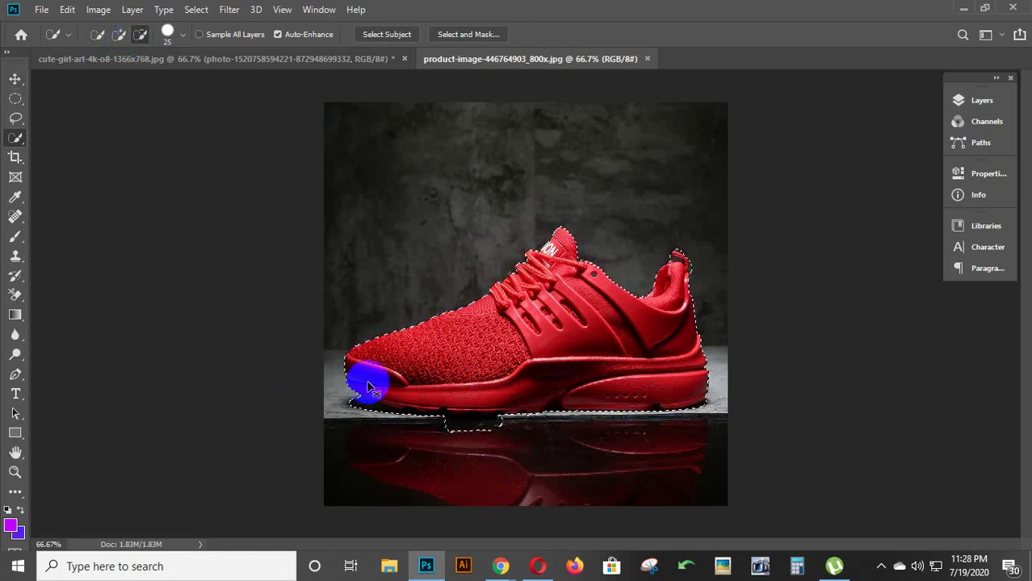
{"action": "scroll", "coordinate": [367, 387], "scroll_direction": "up", "scroll_amount": 1}
{"action": "scroll", "coordinate": [368, 385], "scroll_direction": "up", "scroll_amount": 1}
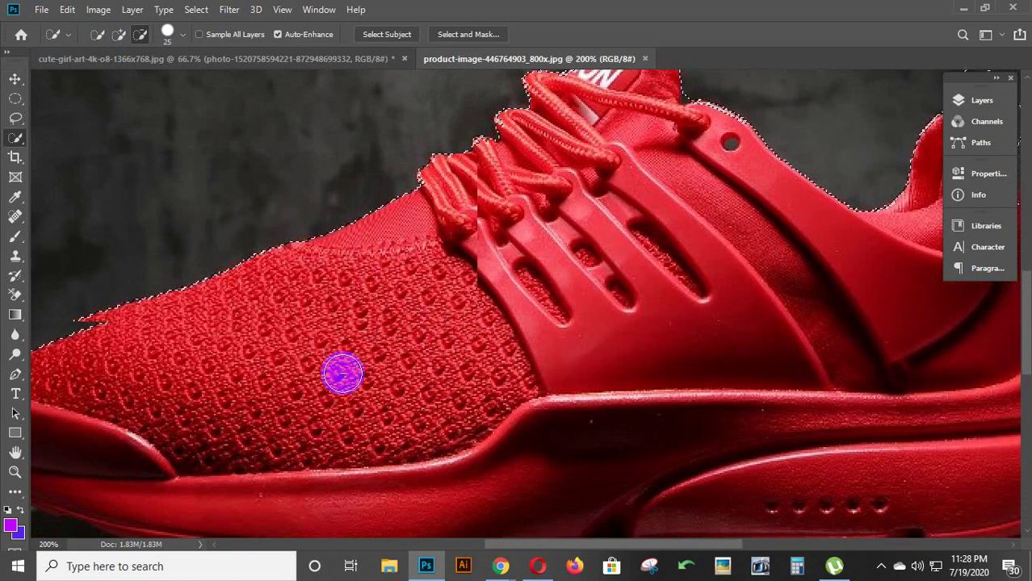
{"action": "scroll", "coordinate": [342, 374], "scroll_direction": "down", "scroll_amount": 2}
{"action": "scroll", "coordinate": [344, 373], "scroll_direction": "down", "scroll_amount": 2}
{"action": "scroll", "coordinate": [347, 371], "scroll_direction": "down", "scroll_amount": 2}
{"action": "scroll", "coordinate": [351, 369], "scroll_direction": "down", "scroll_amount": 2}
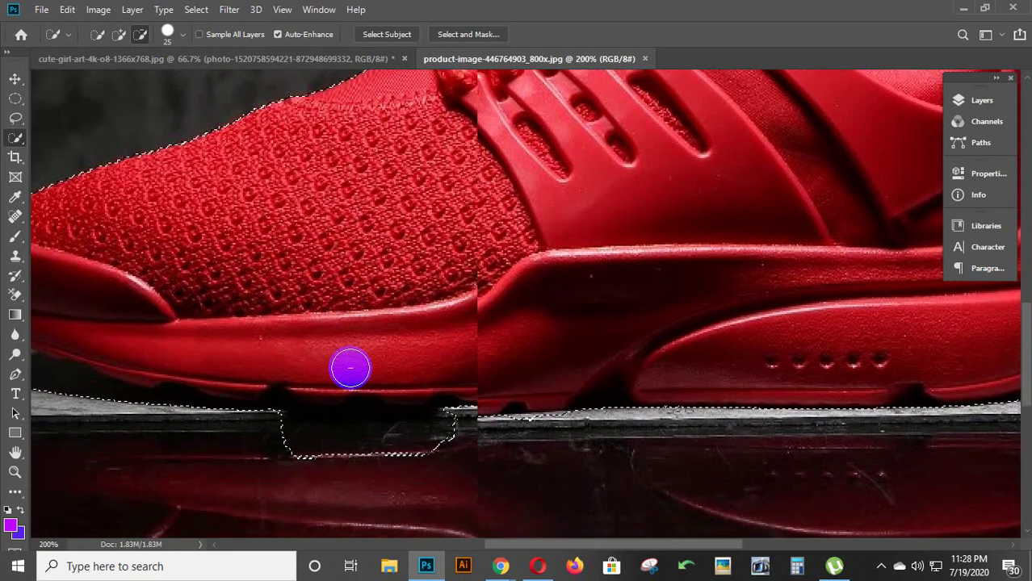
{"action": "scroll", "coordinate": [351, 360], "scroll_direction": "down", "scroll_amount": 1}
{"action": "scroll", "coordinate": [307, 388], "scroll_direction": "down", "scroll_amount": 2}
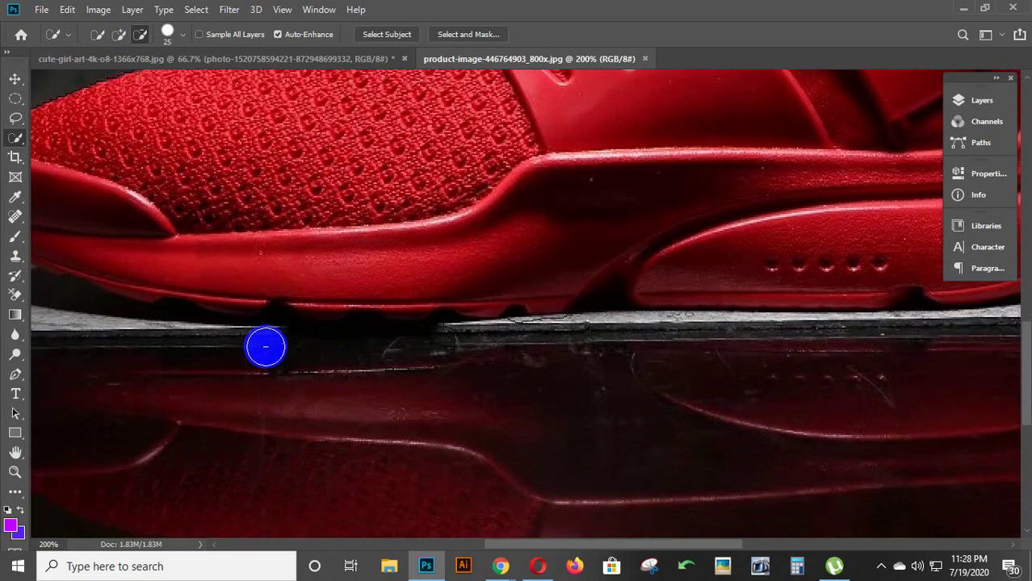
{"action": "left_click_drag", "start_coordinate": [266, 347], "coordinate": [454, 348]}
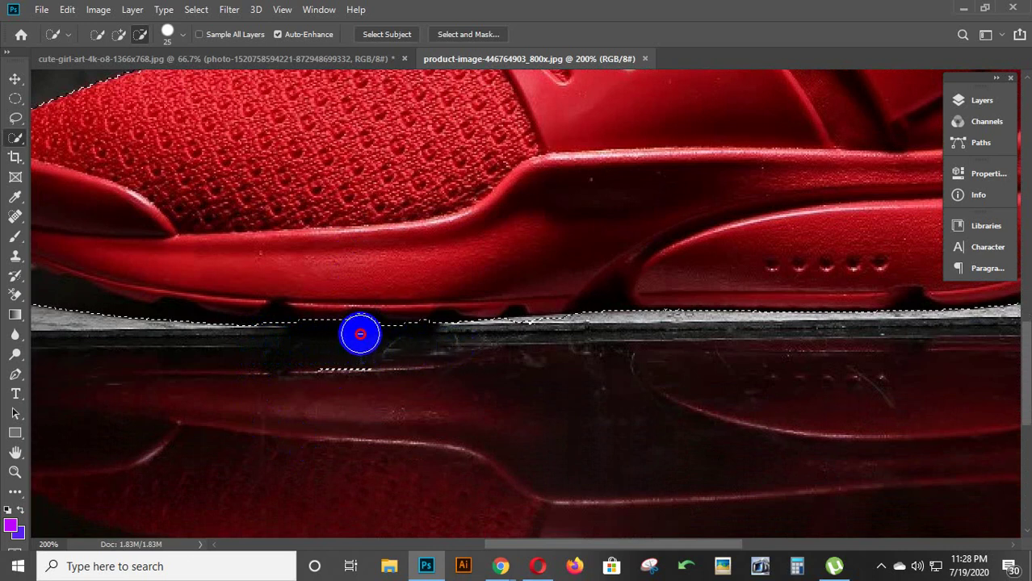
{"action": "mouse_move", "coordinate": [358, 340]}
{"action": "left_mouse_down"}
{"action": "mouse_move", "coordinate": [296, 357]}
{"action": "mouse_move", "coordinate": [183, 331]}
{"action": "mouse_move", "coordinate": [139, 340]}
{"action": "left_mouse_up"}
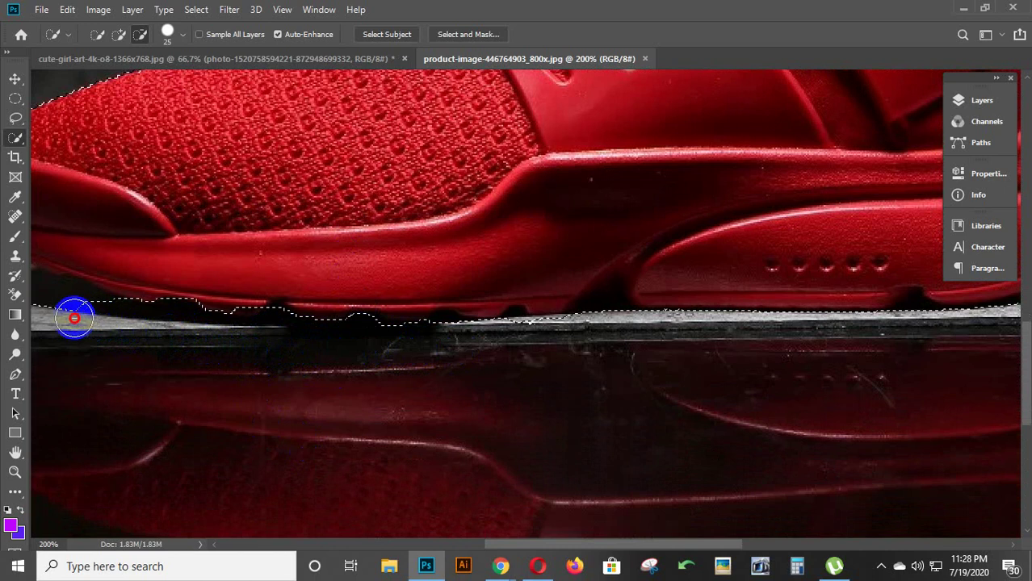
{"action": "left_click_drag", "start_coordinate": [507, 546], "coordinate": [457, 546]}
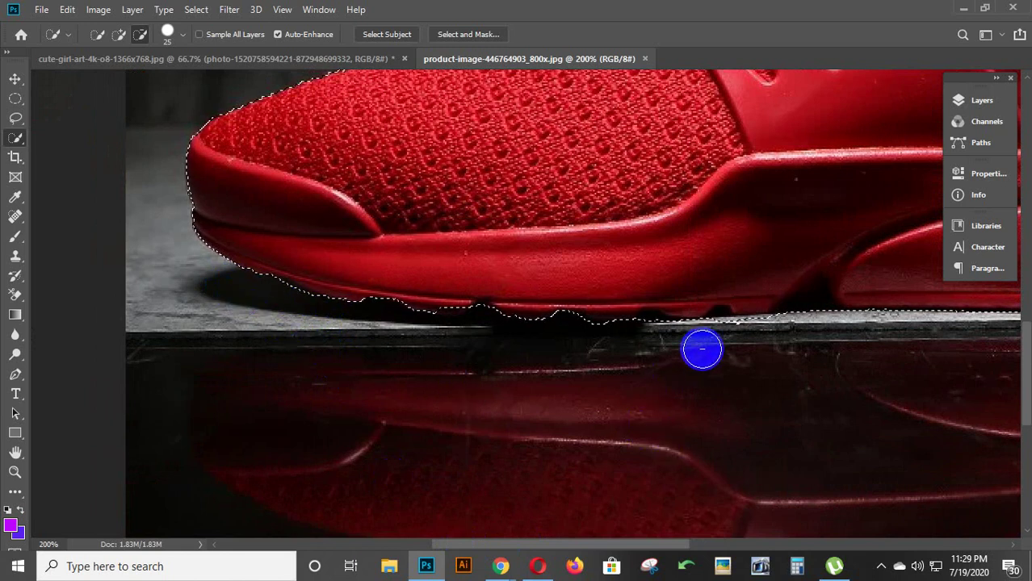
Step: Shrink the brush to 15 and trim the selection along the sole toward the heel
{"action": "key", "text": "bracketleft"}
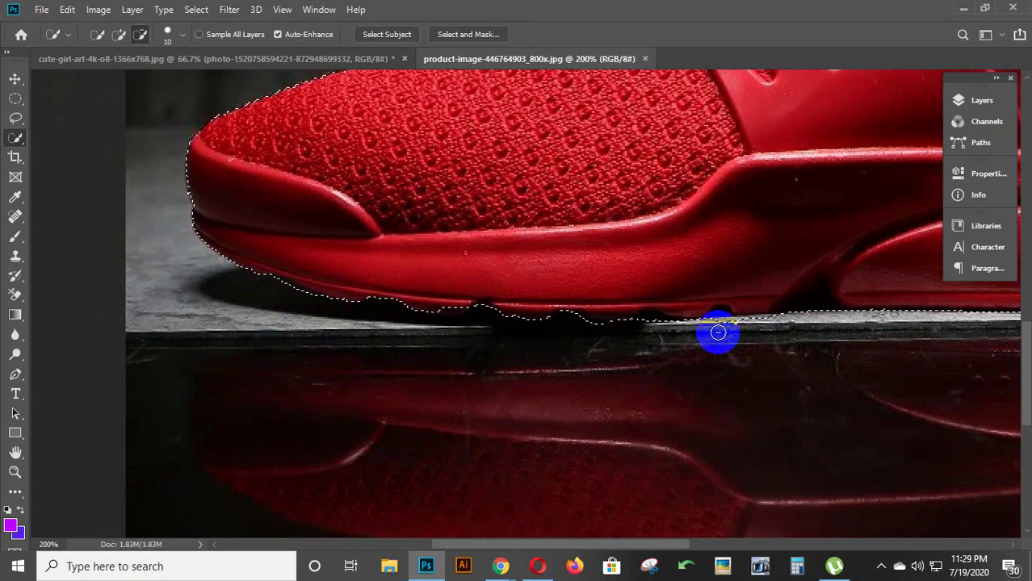
{"action": "left_click", "coordinate": [719, 325]}
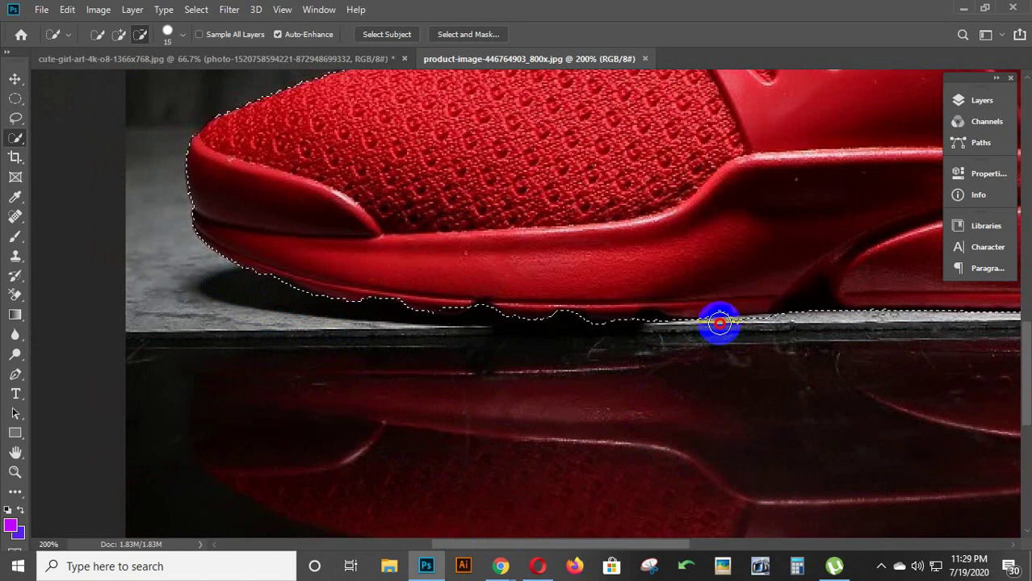
{"action": "left_click_drag", "start_coordinate": [715, 323], "coordinate": [653, 331]}
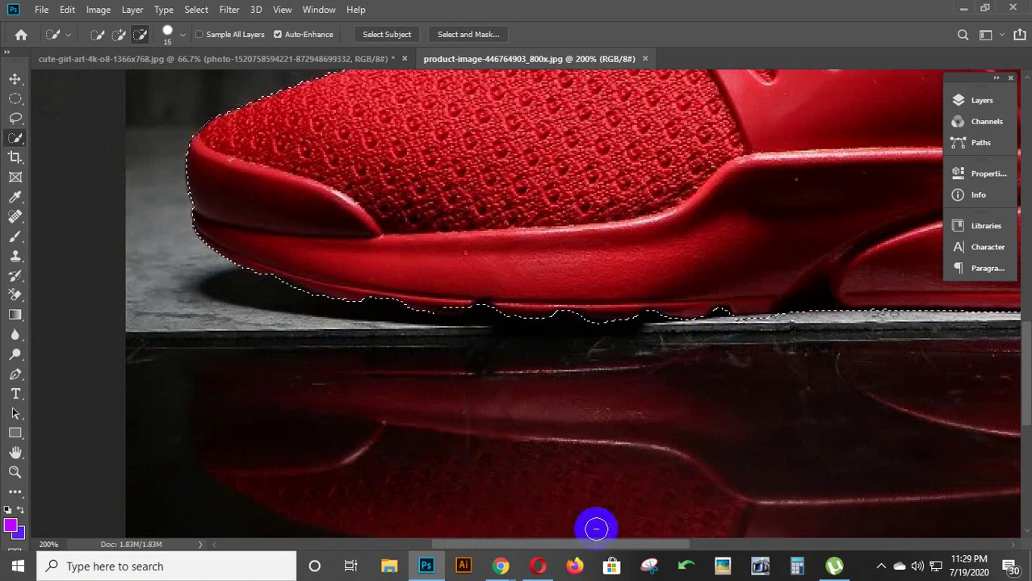
{"action": "left_click_drag", "start_coordinate": [533, 546], "coordinate": [622, 548]}
{"action": "left_click_drag", "start_coordinate": [401, 332], "coordinate": [409, 327]}
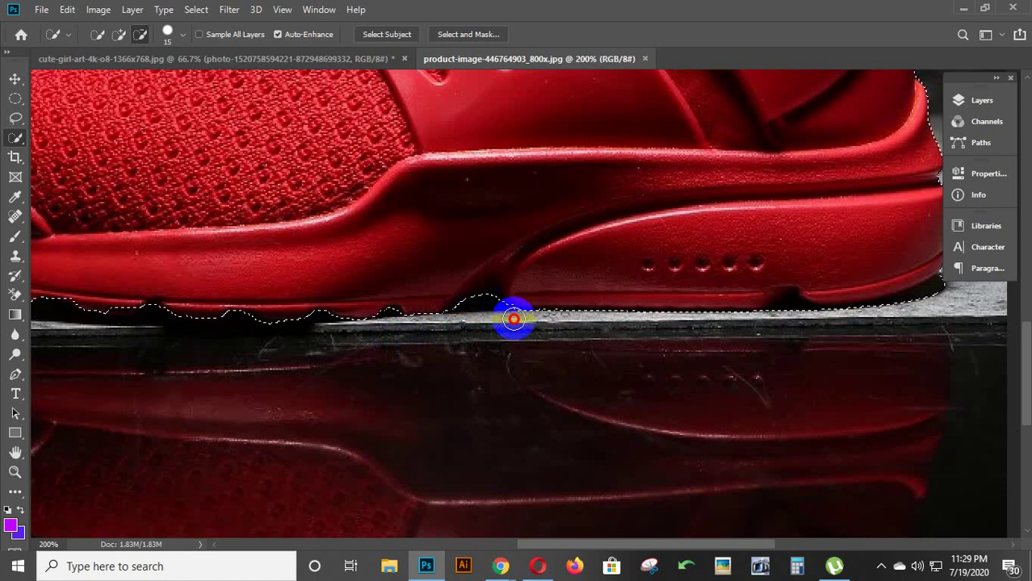
{"action": "left_click_drag", "start_coordinate": [517, 320], "coordinate": [785, 315]}
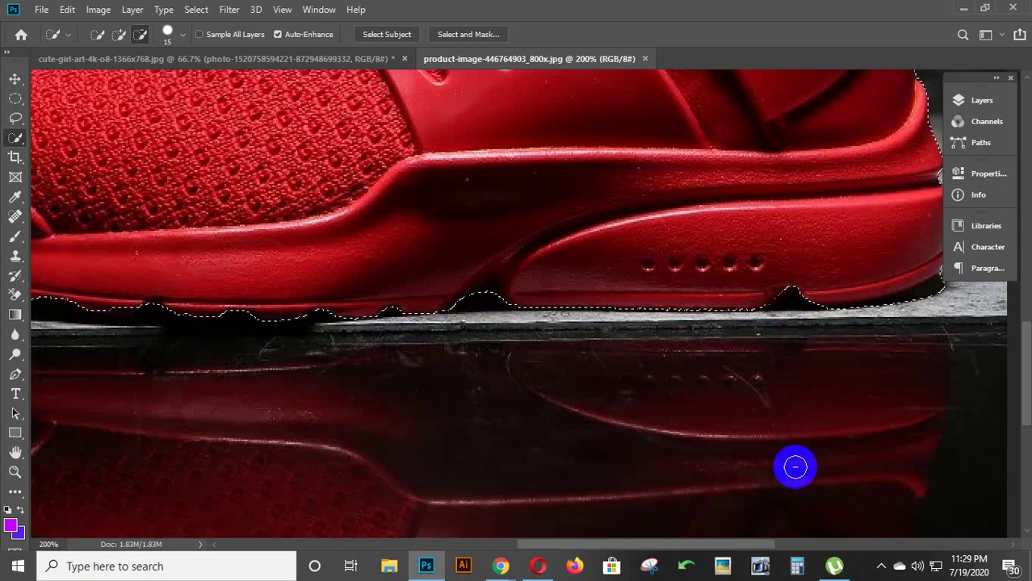
{"action": "left_click_drag", "start_coordinate": [599, 545], "coordinate": [672, 550]}
{"action": "left_click_drag", "start_coordinate": [599, 341], "coordinate": [703, 281]}
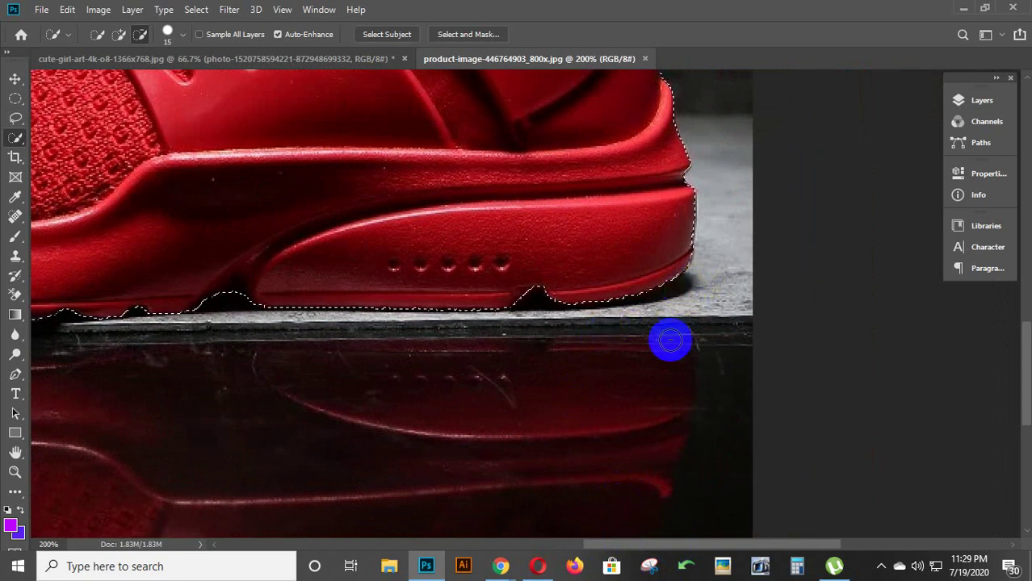
Step: Subtract the background beside the heel from the shoe selection
{"action": "key", "text": "ctrl+minus"}
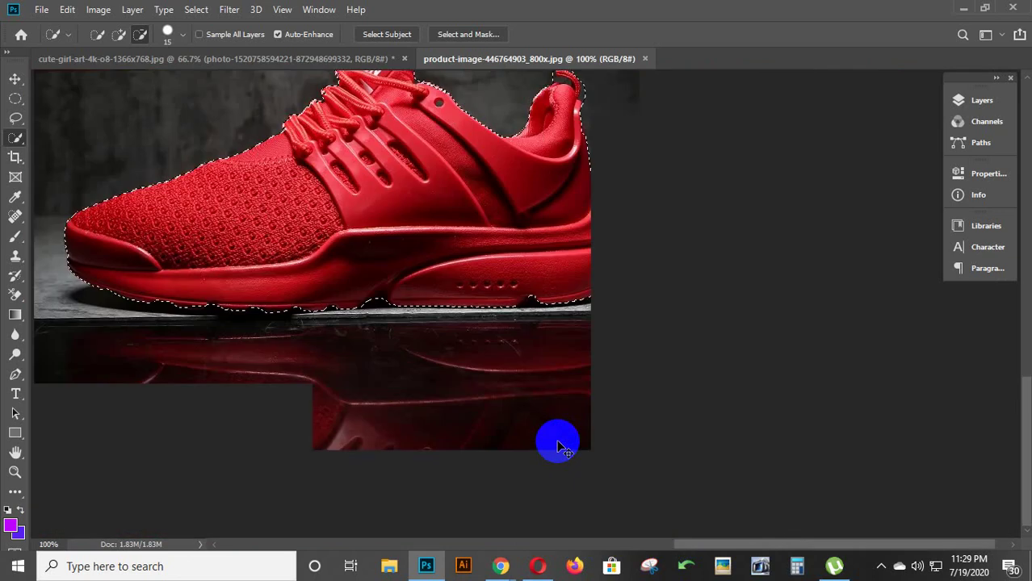
{"action": "key", "text": "ctrl+minus"}
{"action": "left_click", "coordinate": [731, 361]}
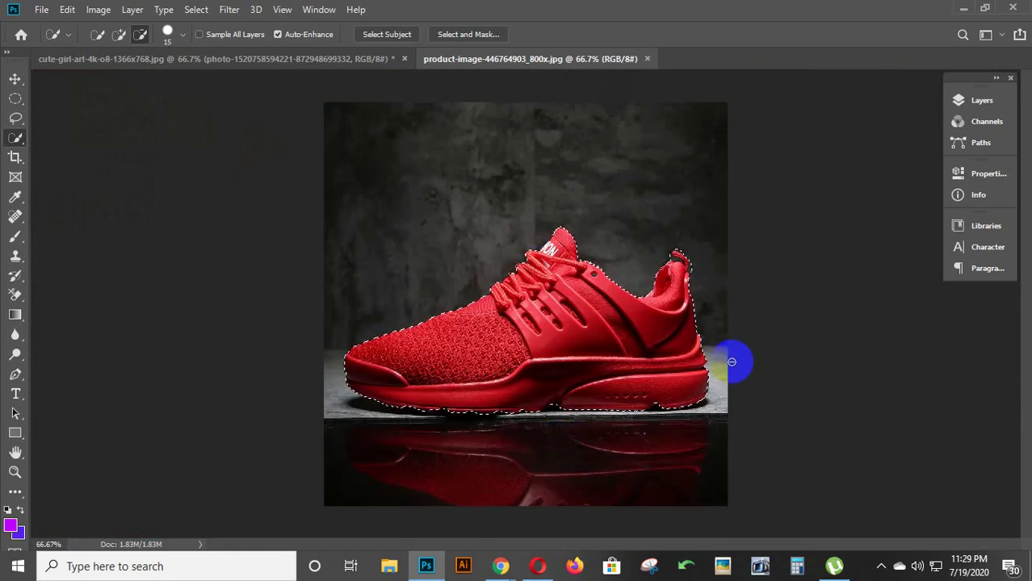
{"action": "key", "text": "ctrl+plus"}
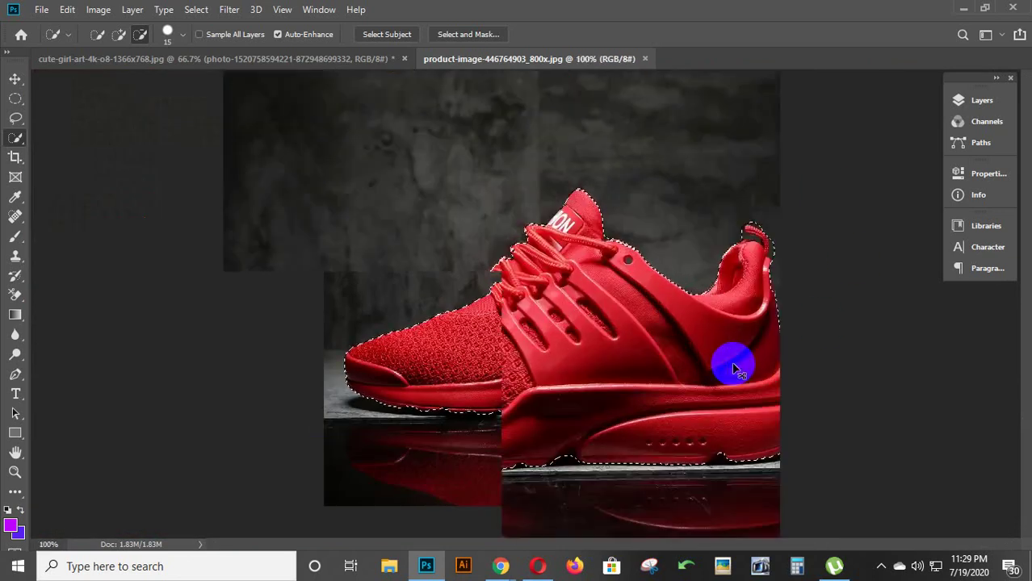
{"action": "key", "text": "ctrl+plus"}
{"action": "key", "text": "ctrl+plus"}
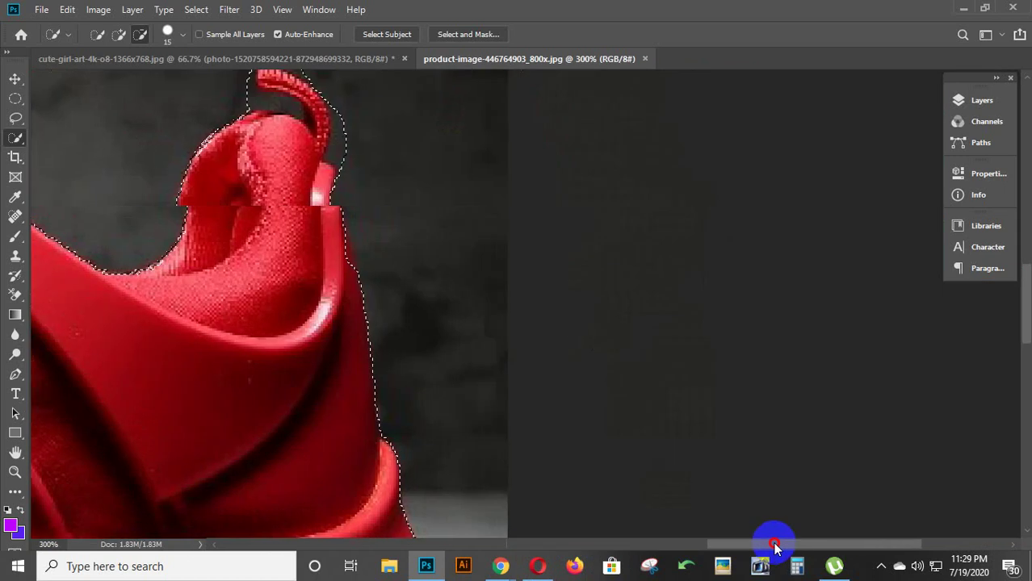
{"action": "left_click_drag", "start_coordinate": [697, 547], "coordinate": [683, 540]}
Step: Remove the background gaps around the tongue tip from the selection
{"action": "scroll", "coordinate": [768, 440], "scroll_direction": "up", "scroll_amount": 2}
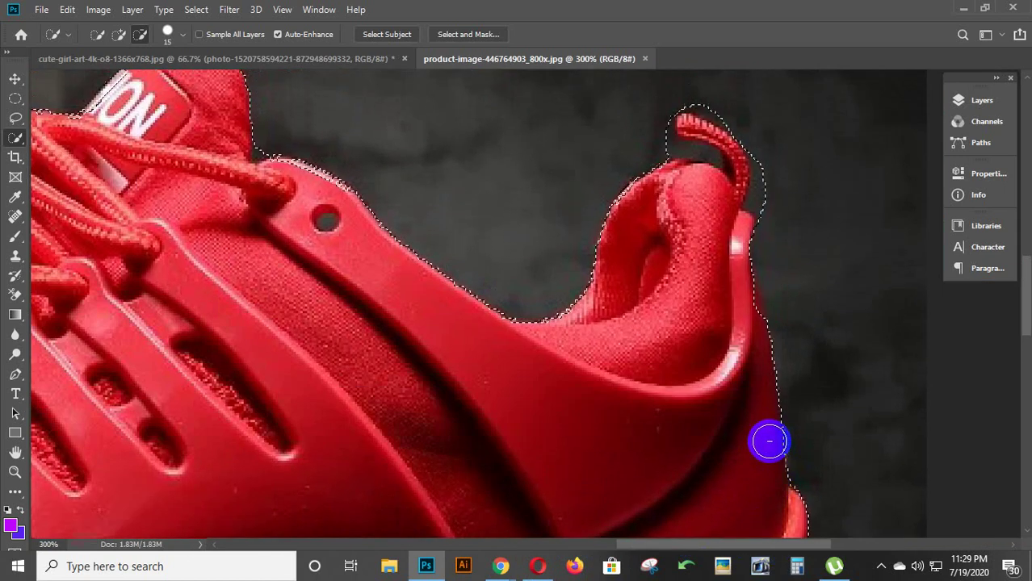
{"action": "scroll", "coordinate": [768, 440], "scroll_direction": "up", "scroll_amount": 1}
{"action": "scroll", "coordinate": [768, 440], "scroll_direction": "up", "scroll_amount": 1}
{"action": "key", "text": "ctrl+plus"}
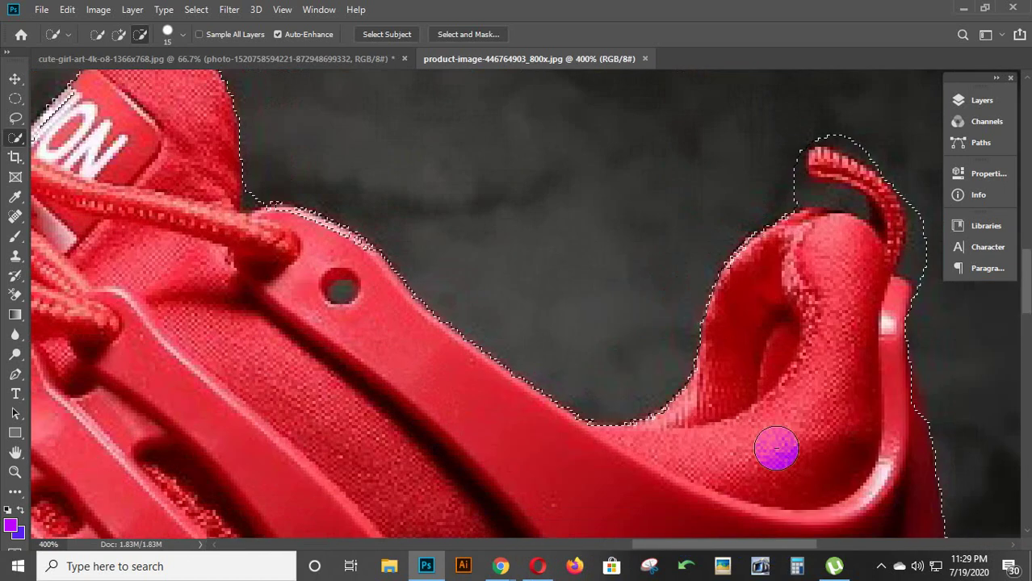
{"action": "key", "text": "ctrl+plus"}
{"action": "left_click_drag", "start_coordinate": [731, 547], "coordinate": [798, 545]}
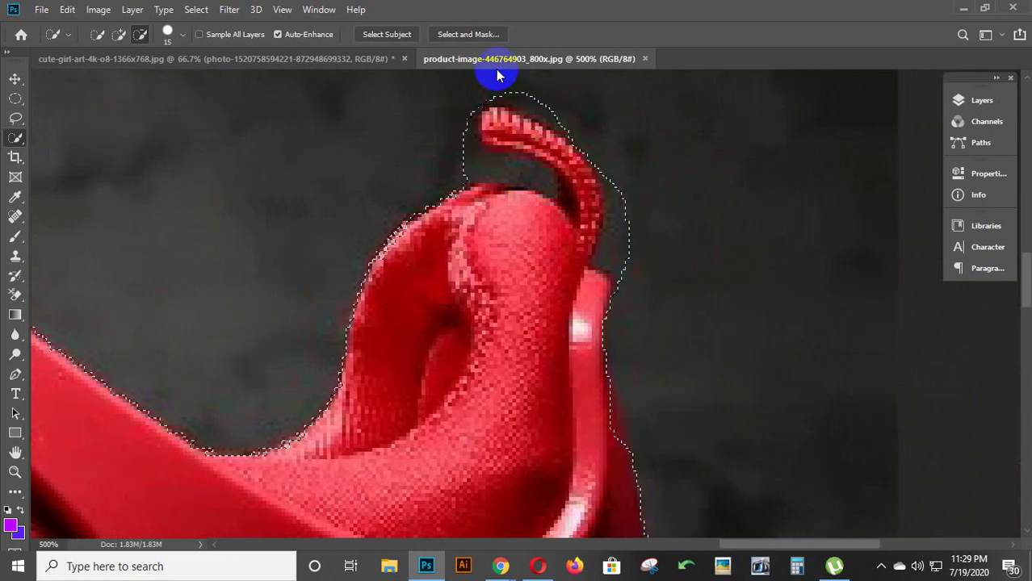
{"action": "scroll", "coordinate": [565, 149], "scroll_direction": "up", "scroll_amount": 2}
{"action": "mouse_move", "coordinate": [559, 141]}
{"action": "left_mouse_down"}
{"action": "mouse_move", "coordinate": [529, 127]}
{"action": "mouse_move", "coordinate": [616, 196]}
{"action": "mouse_move", "coordinate": [646, 257]}
{"action": "left_mouse_up"}
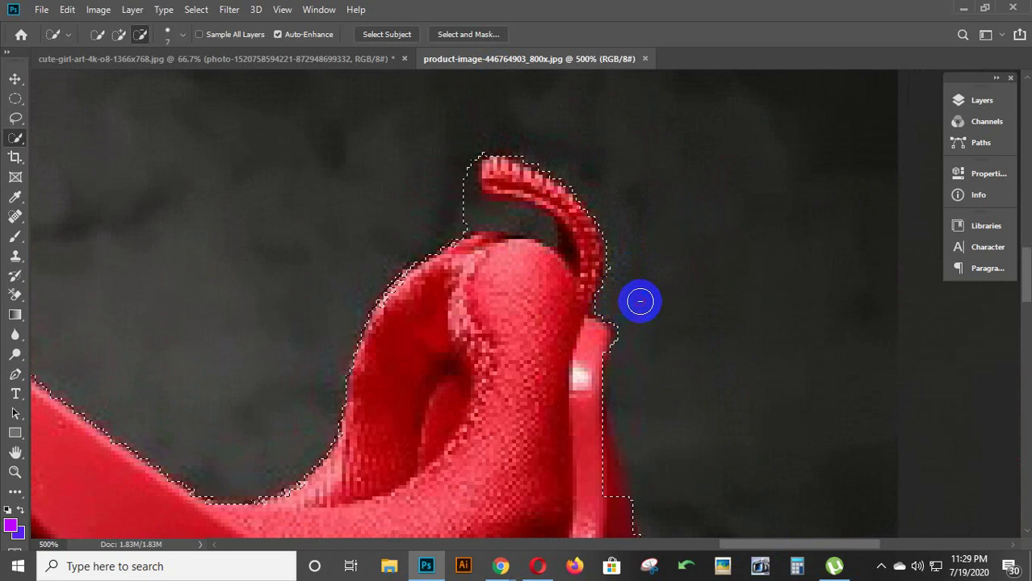
{"action": "mouse_move", "coordinate": [639, 301]}
{"action": "left_mouse_down"}
{"action": "mouse_move", "coordinate": [643, 336]}
{"action": "mouse_move", "coordinate": [654, 291]}
{"action": "mouse_move", "coordinate": [587, 233]}
{"action": "mouse_move", "coordinate": [434, 200]}
{"action": "mouse_move", "coordinate": [455, 165]}
{"action": "left_mouse_up"}
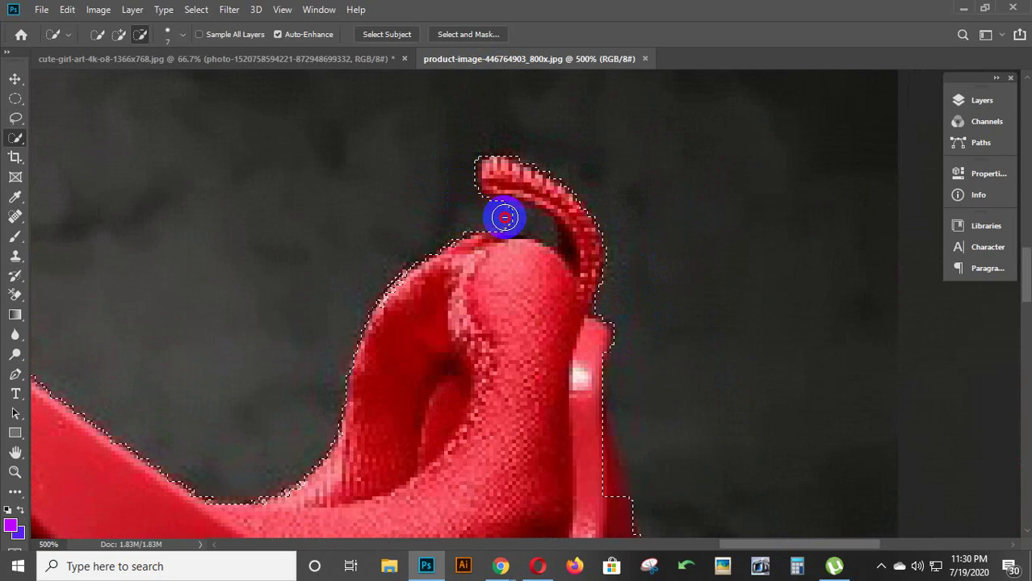
{"action": "mouse_move", "coordinate": [505, 217]}
{"action": "left_mouse_down"}
{"action": "mouse_move", "coordinate": [548, 231]}
{"action": "mouse_move", "coordinate": [477, 227]}
{"action": "left_mouse_up"}
{"action": "scroll", "coordinate": [728, 387], "scroll_direction": "down", "scroll_amount": 1}
{"action": "scroll", "coordinate": [719, 367], "scroll_direction": "down", "scroll_amount": 1}
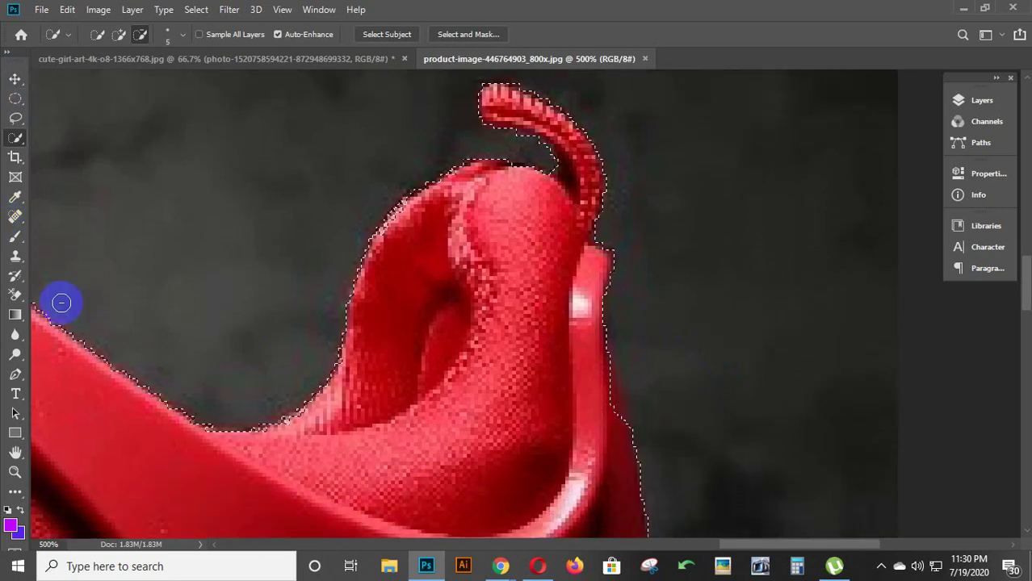
Step: Add the curled heel tab and the heel's right edge back into the selection
{"action": "left_click", "coordinate": [118, 34]}
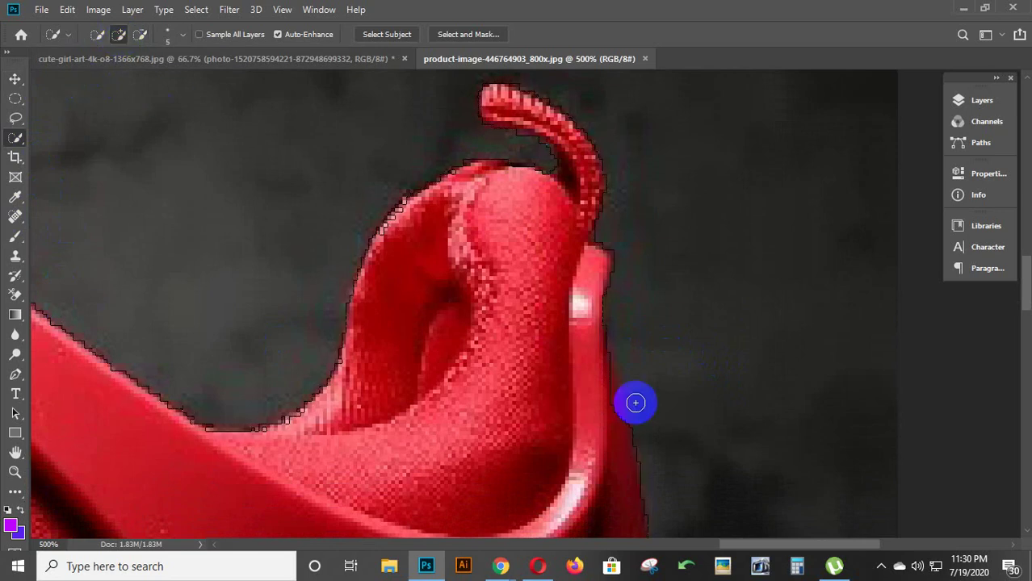
{"action": "left_click_drag", "start_coordinate": [610, 307], "coordinate": [606, 272]}
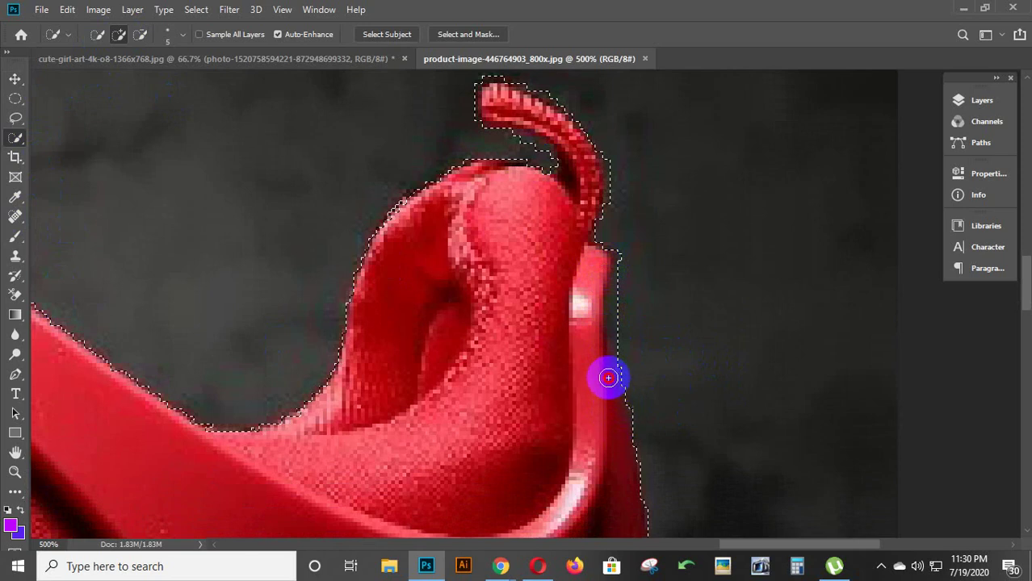
{"action": "left_click_drag", "start_coordinate": [595, 339], "coordinate": [621, 292]}
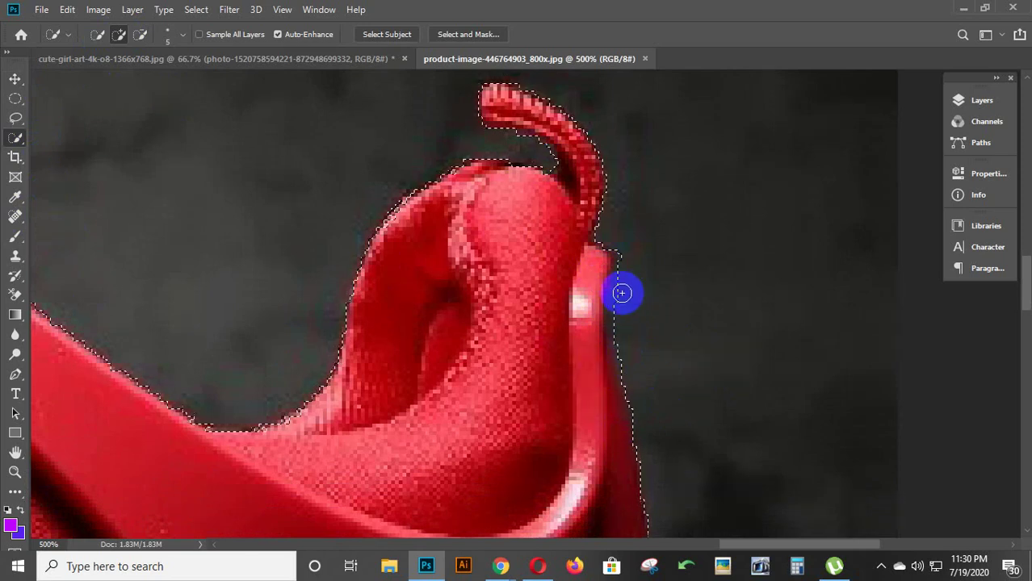
{"action": "left_click", "coordinate": [141, 37]}
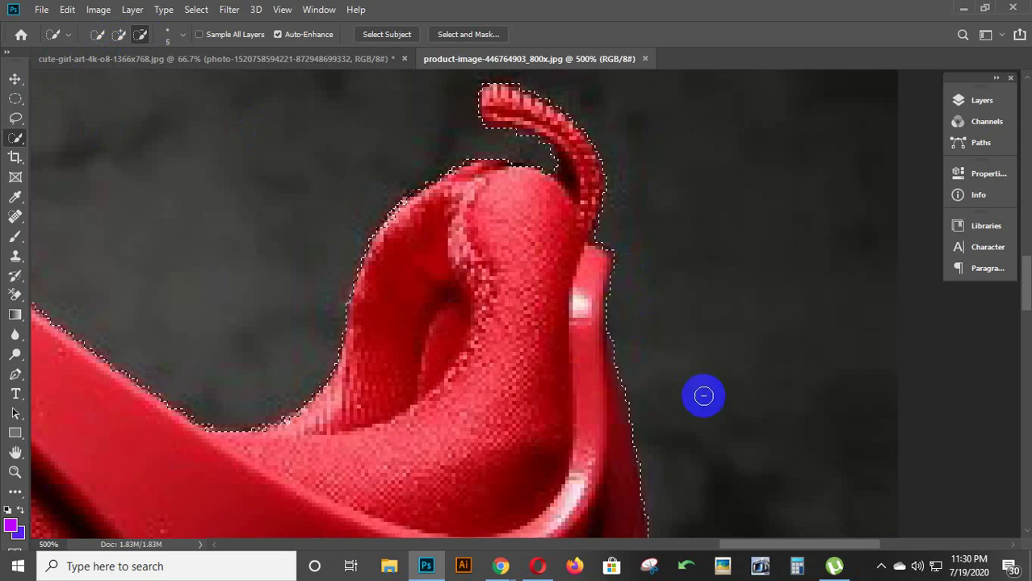
{"action": "key", "text": "ctrl+minus"}
{"action": "key", "text": "ctrl+0"}
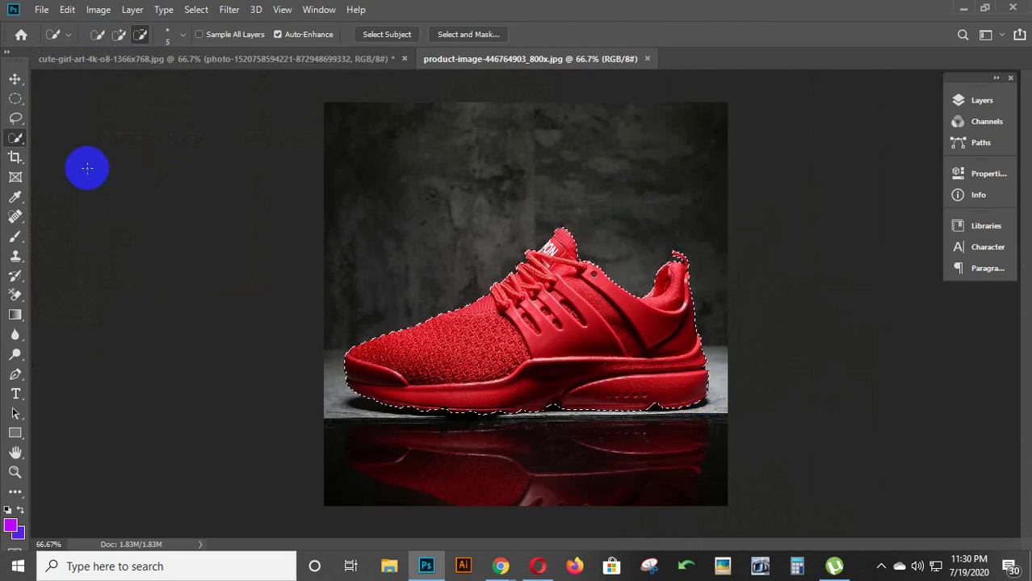
Step: In Select and Mask, set Smooth 10 and Contrast 10%, and refine the sole edge
{"action": "left_click", "coordinate": [196, 10]}
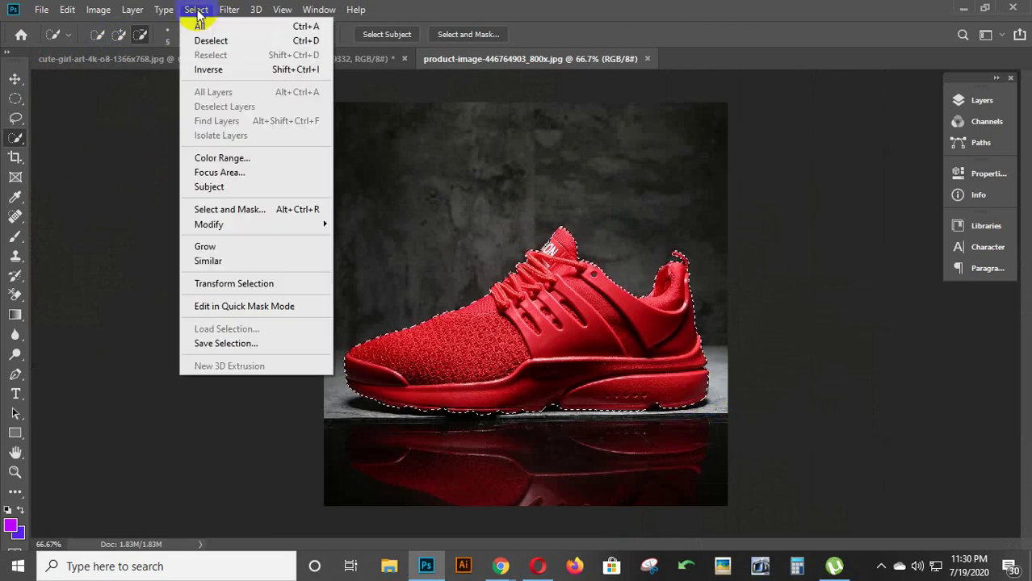
{"action": "left_click", "coordinate": [277, 210]}
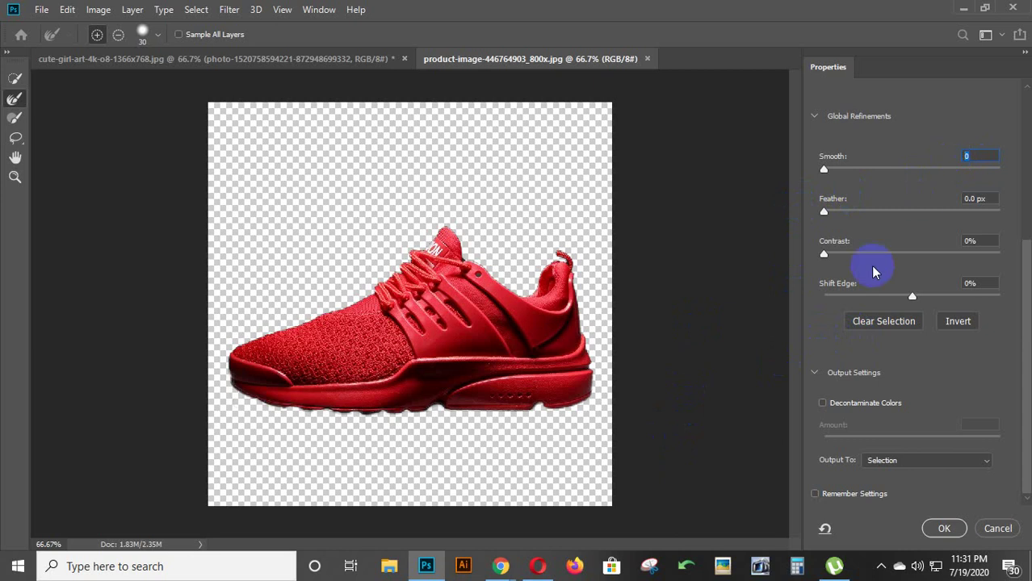
{"action": "type", "text": "0"}
{"action": "left_click", "coordinate": [988, 241]}
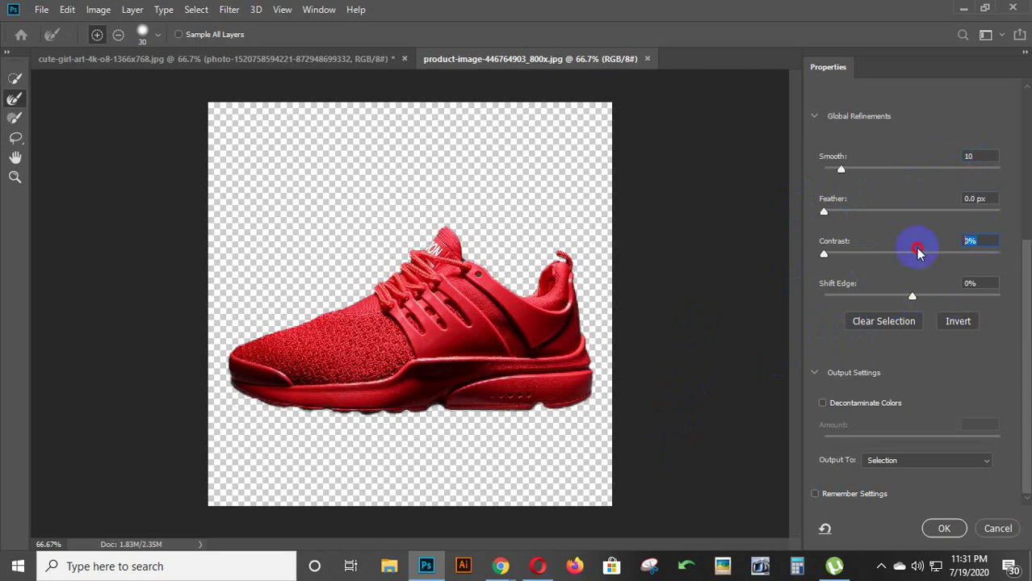
{"action": "type", "text": "10"}
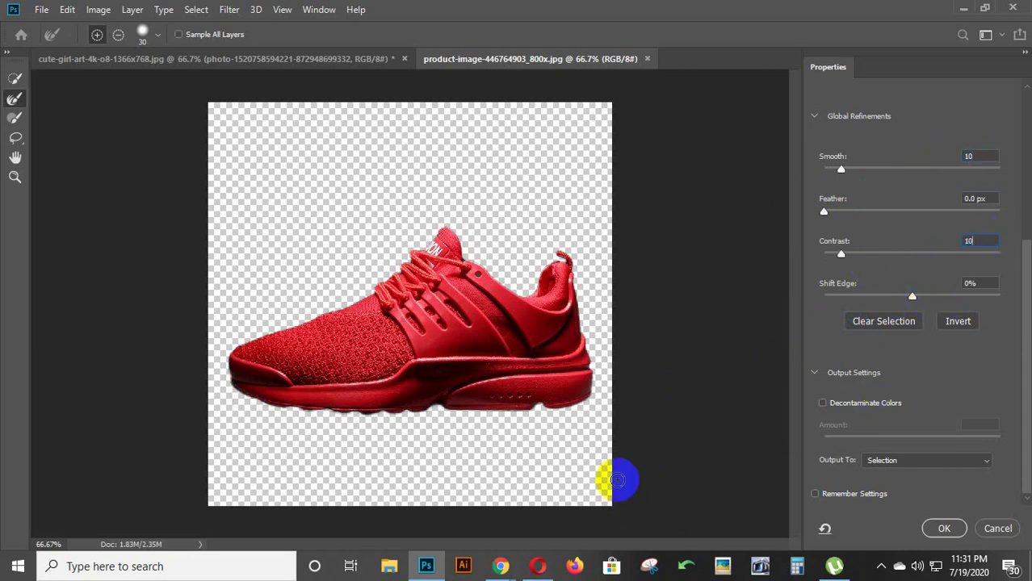
{"action": "left_click_drag", "start_coordinate": [511, 454], "coordinate": [543, 431]}
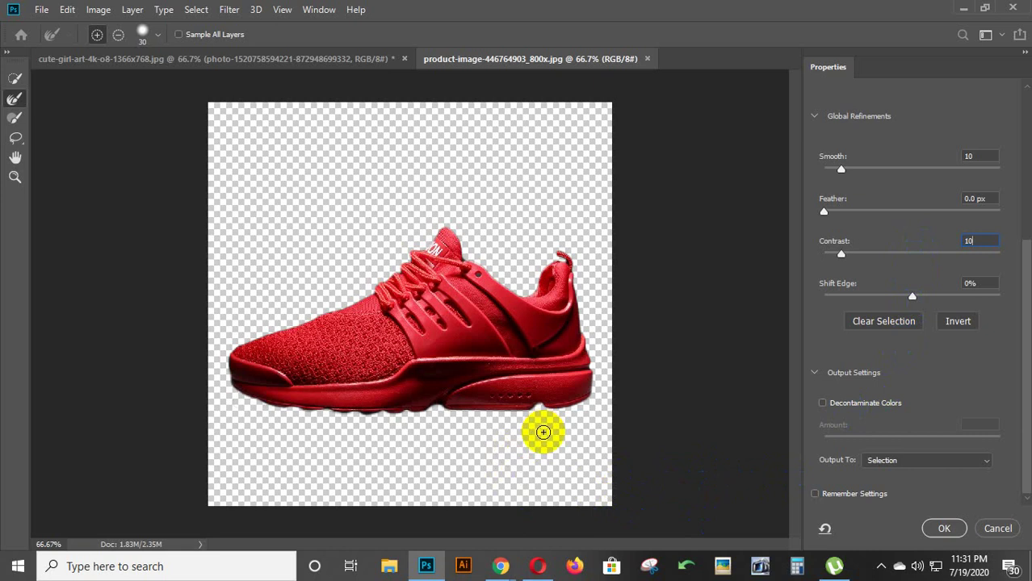
{"action": "key", "text": "ctrl+1"}
{"action": "left_click_drag", "start_coordinate": [485, 484], "coordinate": [431, 507]}
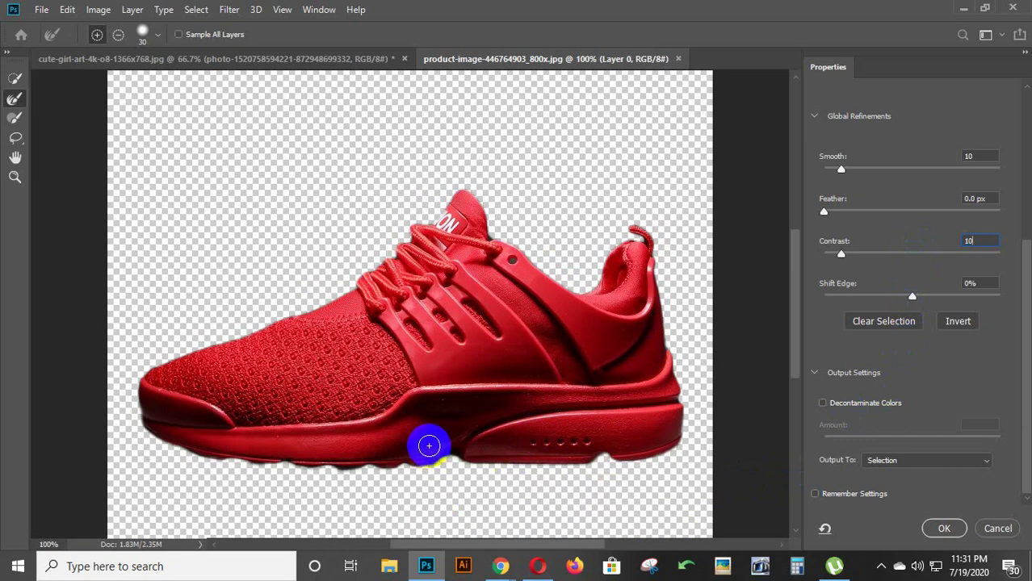
{"action": "mouse_move", "coordinate": [426, 443]}
{"action": "left_mouse_down"}
{"action": "mouse_move", "coordinate": [442, 488]}
{"action": "mouse_move", "coordinate": [439, 472]}
{"action": "mouse_move", "coordinate": [460, 469]}
{"action": "mouse_move", "coordinate": [316, 485]}
{"action": "mouse_move", "coordinate": [220, 474]}
{"action": "mouse_move", "coordinate": [136, 441]}
{"action": "left_mouse_up"}
{"action": "key", "text": "Return"}
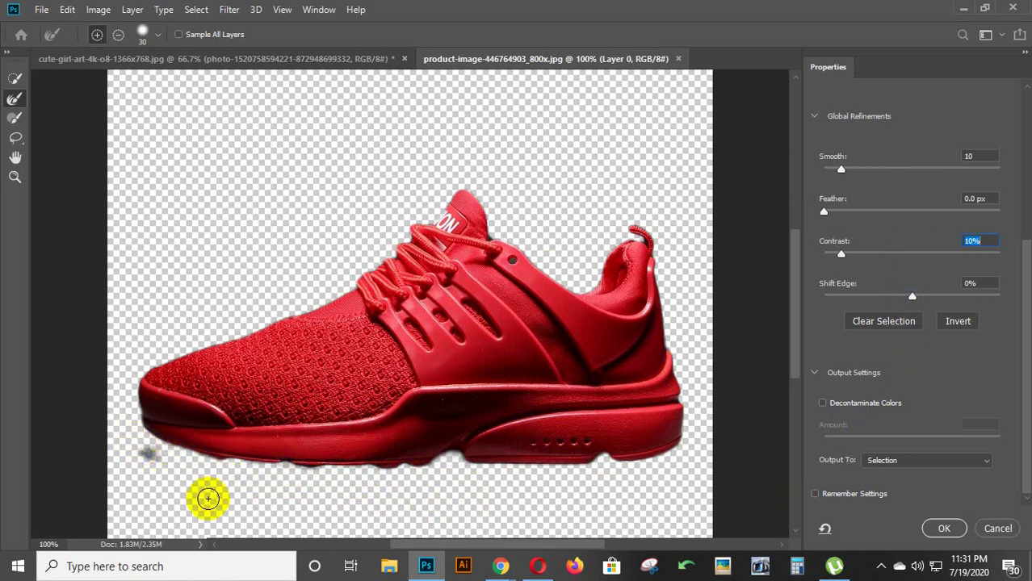
Step: Erase the grey smudge and stray edges near the toe in subtract mode
{"action": "left_click", "coordinate": [113, 36]}
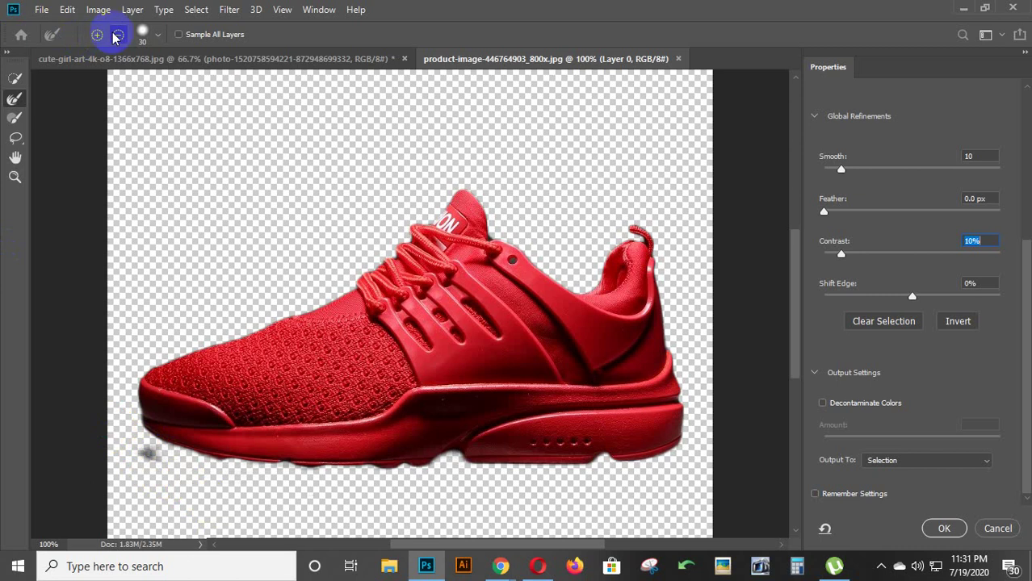
{"action": "left_click_drag", "start_coordinate": [172, 440], "coordinate": [152, 468]}
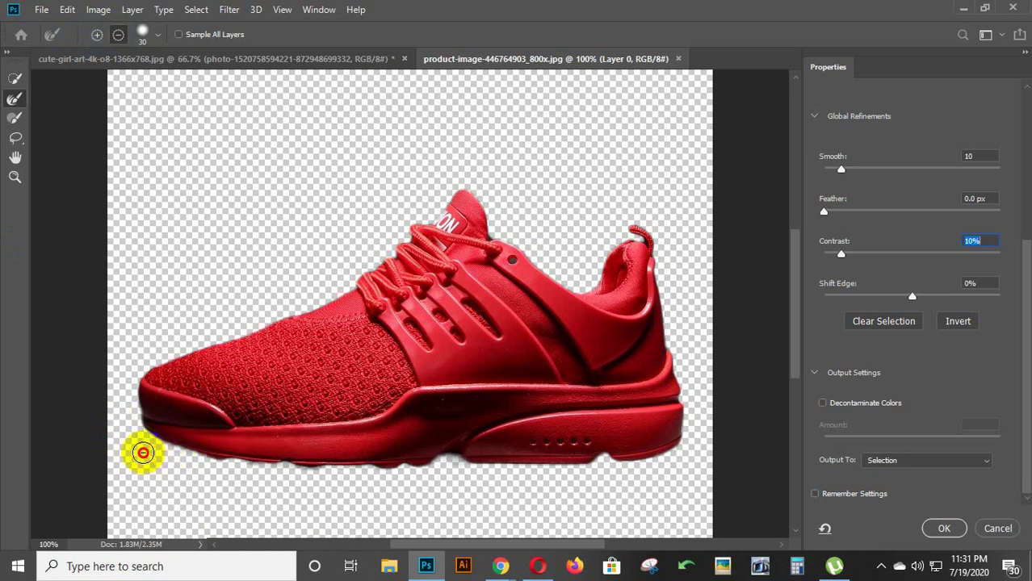
{"action": "left_click", "coordinate": [143, 453]}
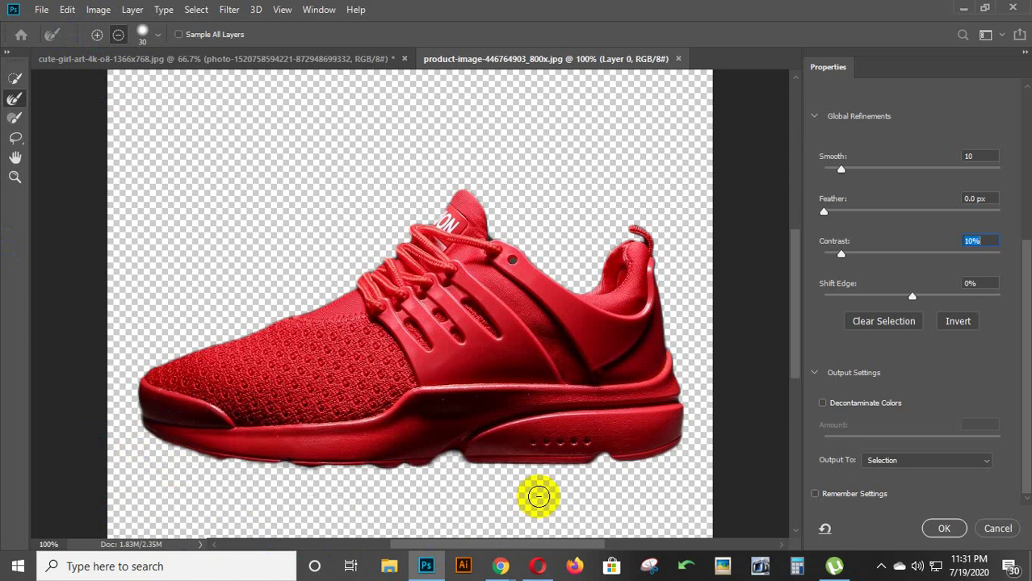
{"action": "left_click", "coordinate": [737, 316]}
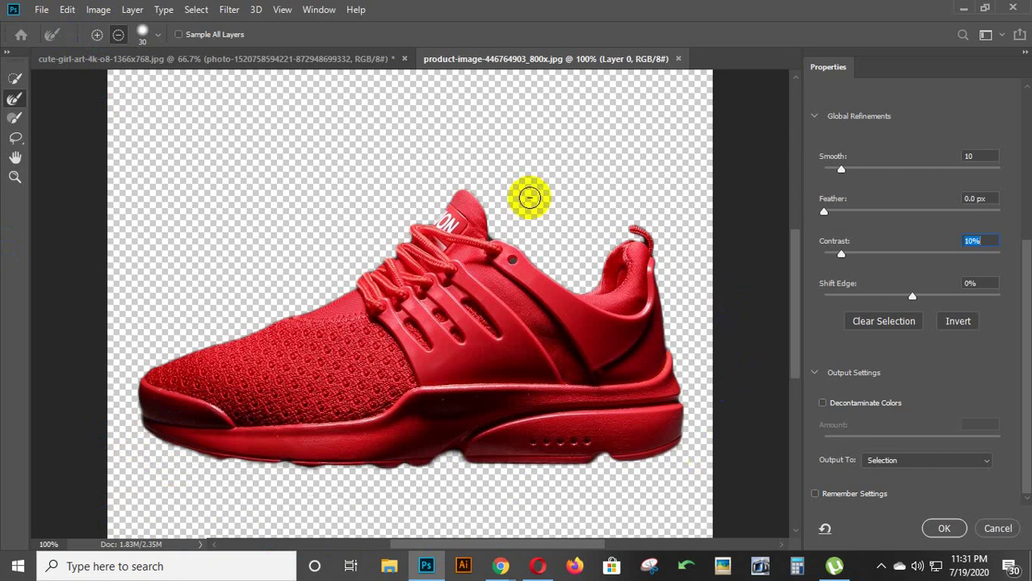
{"action": "key", "text": "ctrl+plus"}
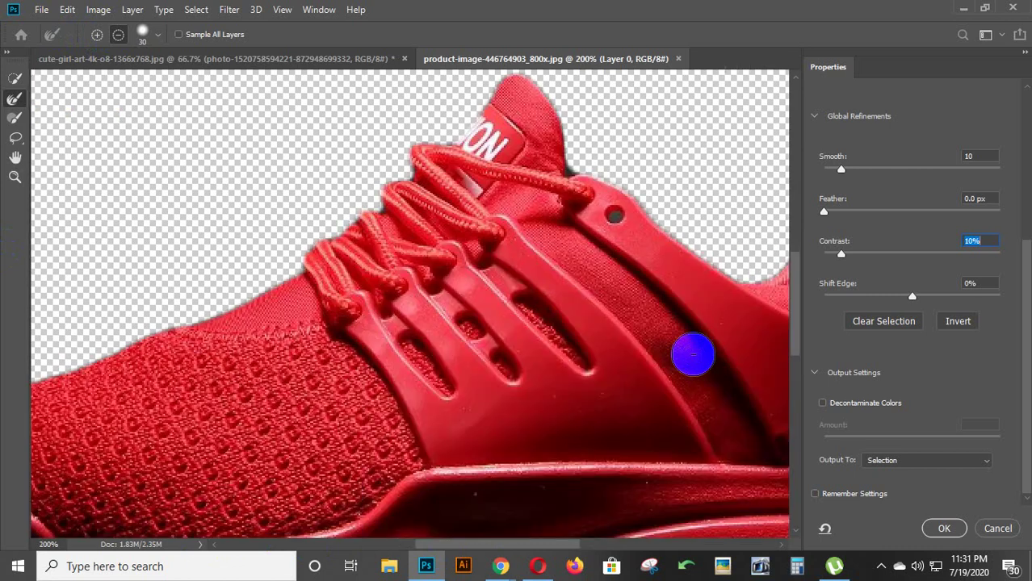
{"action": "left_click_drag", "start_coordinate": [693, 355], "coordinate": [481, 492]}
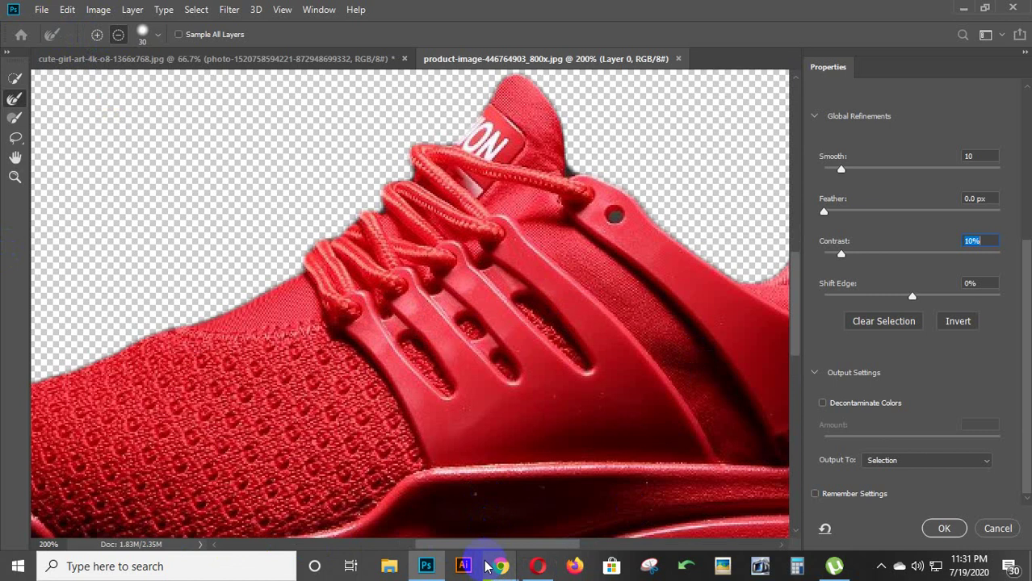
{"action": "left_click_drag", "start_coordinate": [496, 542], "coordinate": [576, 545]}
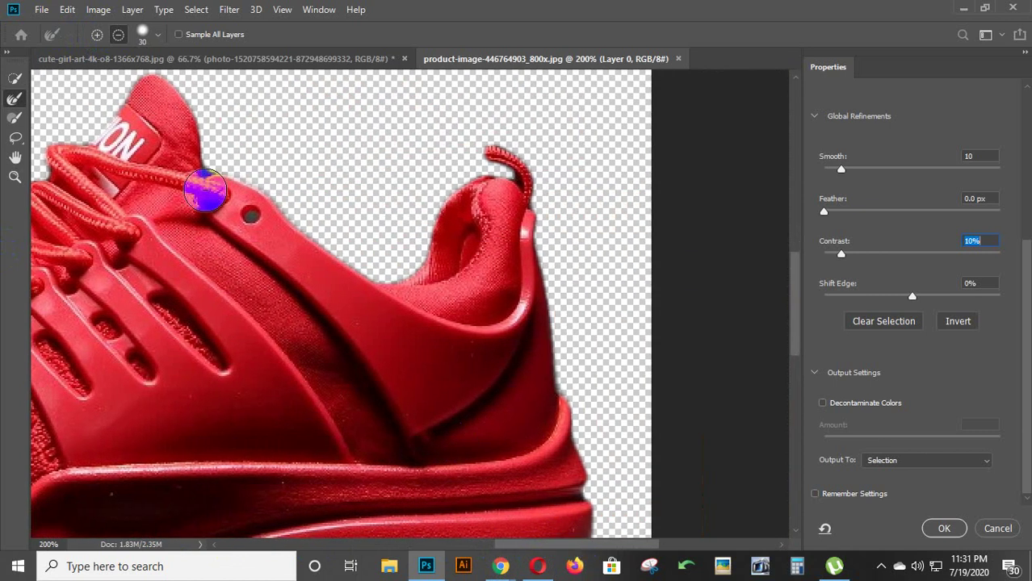
Step: With a size-15 brush in add mode, refine the heel tab, laces and tongue edges
{"action": "left_click", "coordinate": [97, 34]}
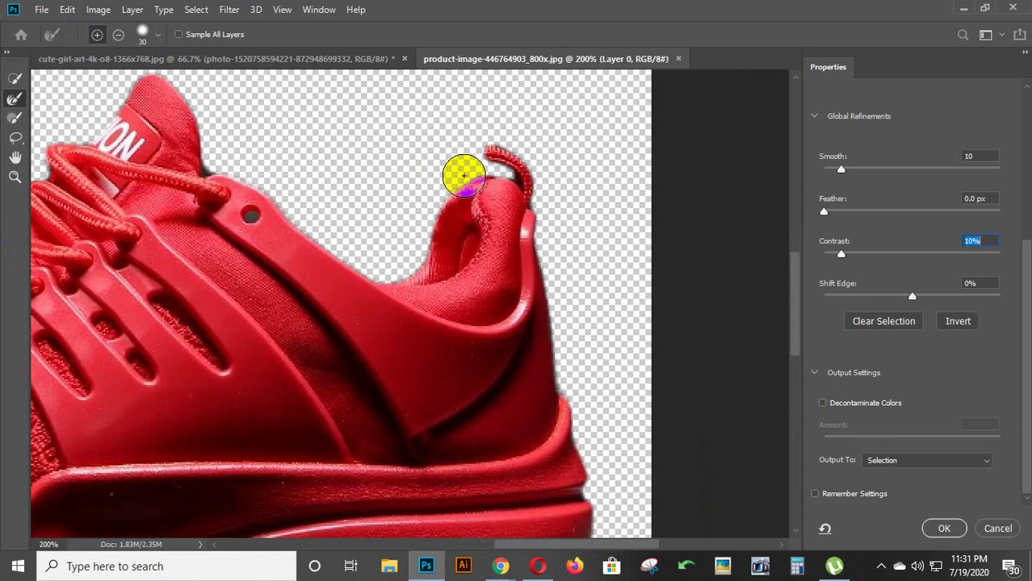
{"action": "key", "text": "bracketleft"}
{"action": "key", "text": "bracketleft"}
{"action": "key", "text": "bracketleft"}
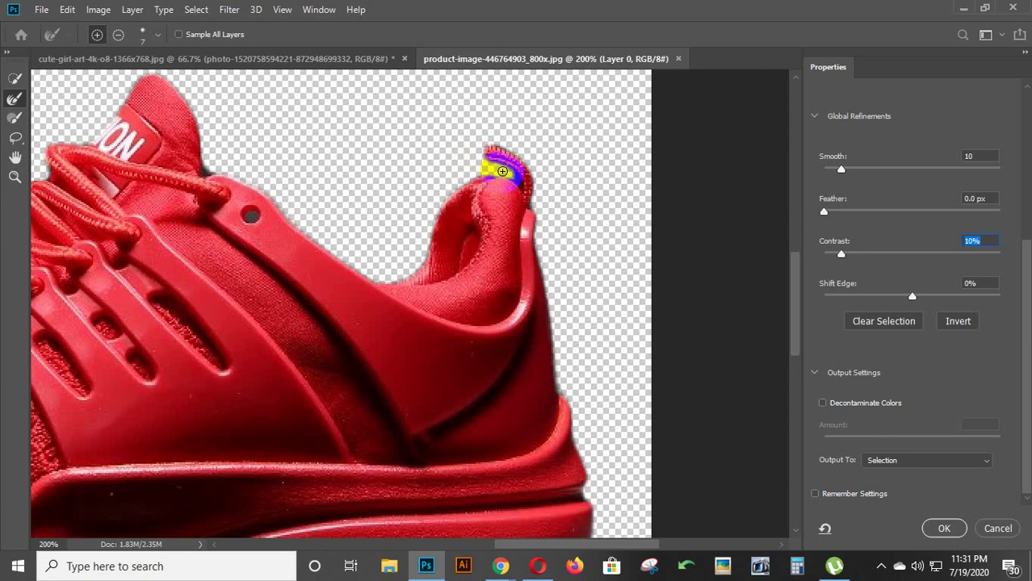
{"action": "mouse_move", "coordinate": [513, 176]}
{"action": "left_mouse_down"}
{"action": "mouse_move", "coordinate": [478, 172]}
{"action": "mouse_move", "coordinate": [510, 141]}
{"action": "mouse_move", "coordinate": [556, 226]}
{"action": "mouse_move", "coordinate": [560, 280]}
{"action": "mouse_move", "coordinate": [217, 165]}
{"action": "left_mouse_up"}
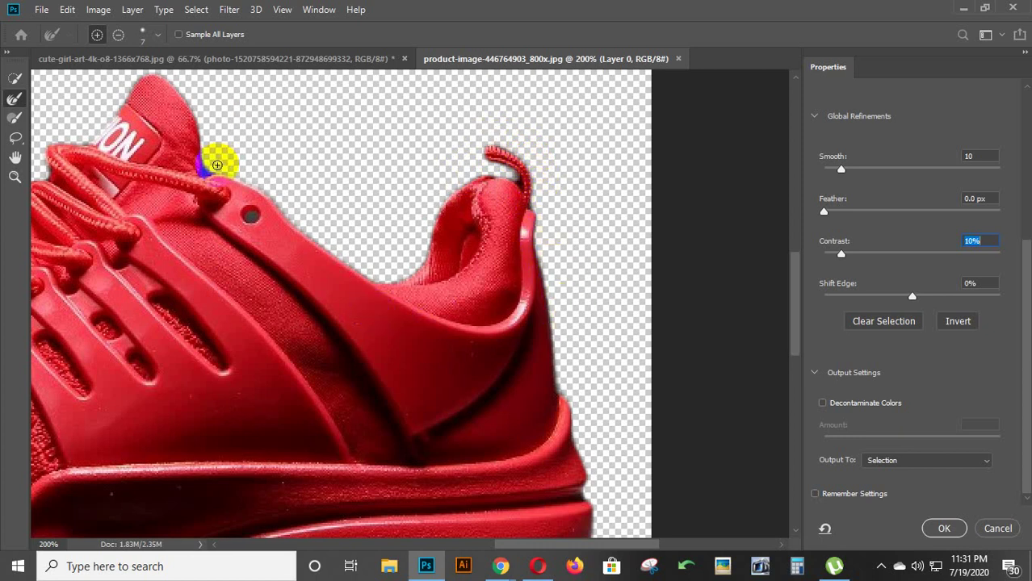
{"action": "left_click_drag", "start_coordinate": [207, 169], "coordinate": [211, 165]}
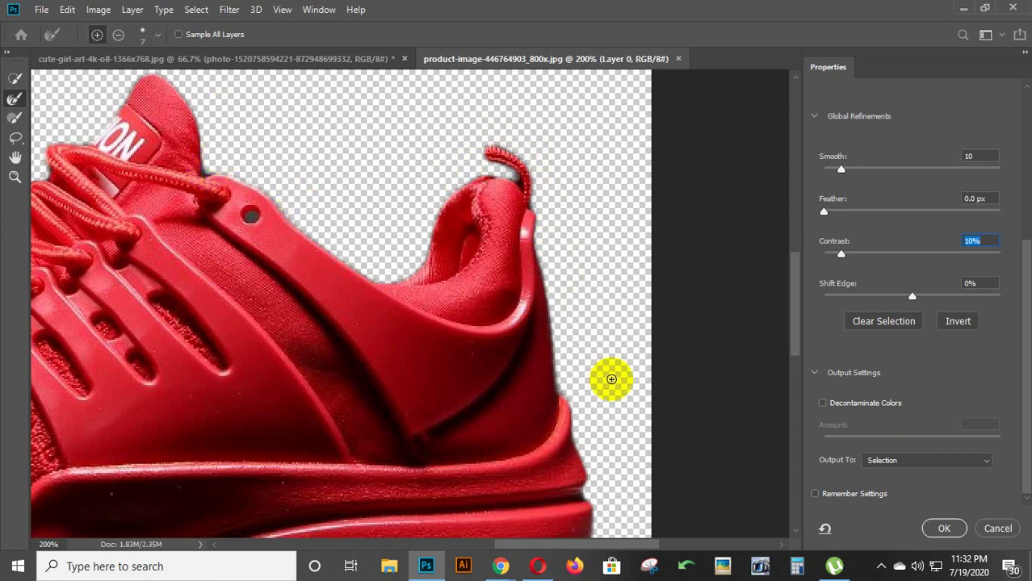
{"action": "key", "text": "ctrl+minus"}
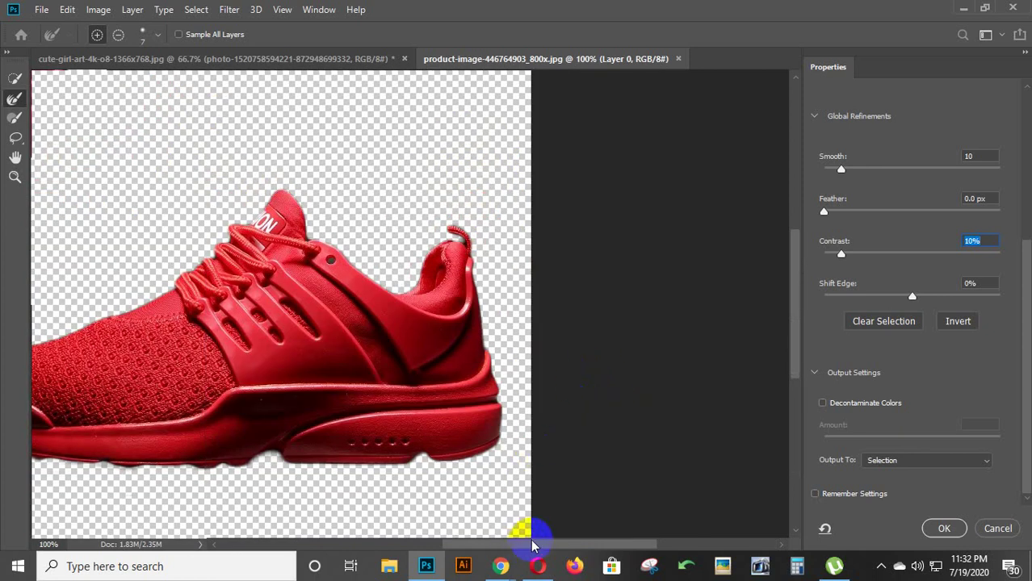
{"action": "left_click_drag", "start_coordinate": [542, 549], "coordinate": [486, 552]}
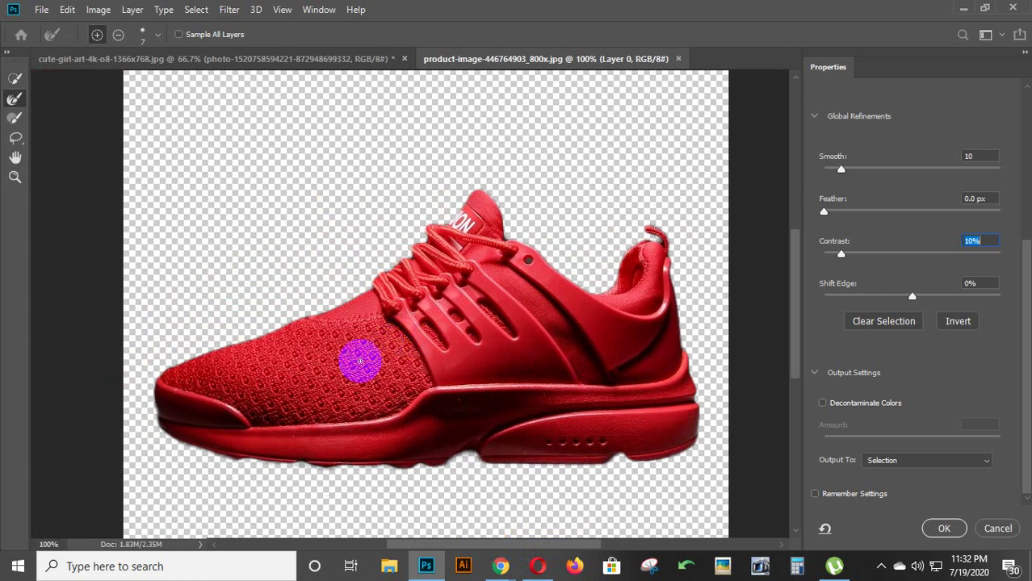
{"action": "mouse_move", "coordinate": [441, 271]}
{"action": "left_mouse_down"}
{"action": "mouse_move", "coordinate": [488, 217]}
{"action": "mouse_move", "coordinate": [475, 236]}
{"action": "left_mouse_up"}
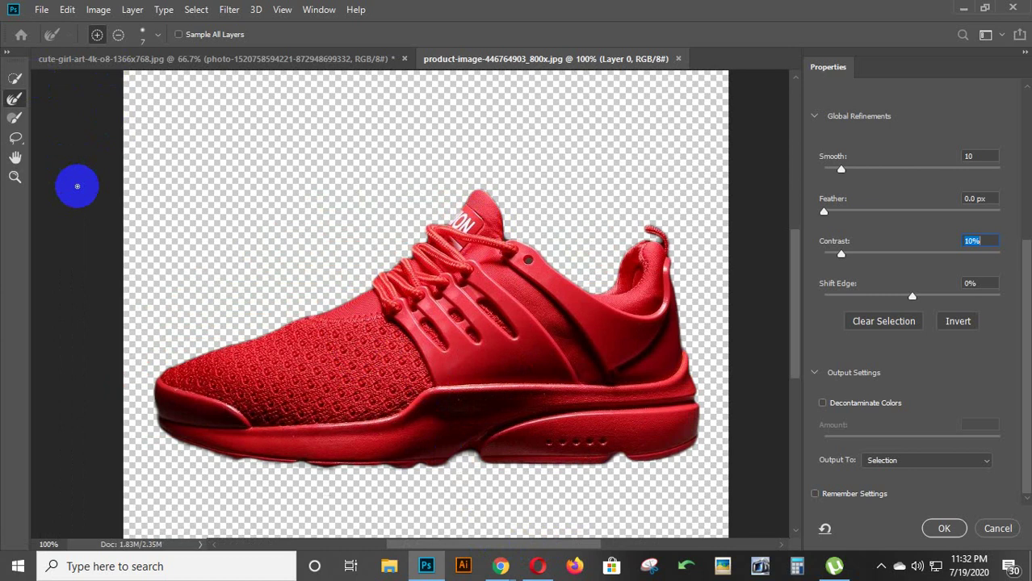
{"action": "key", "text": "ctrl+minus"}
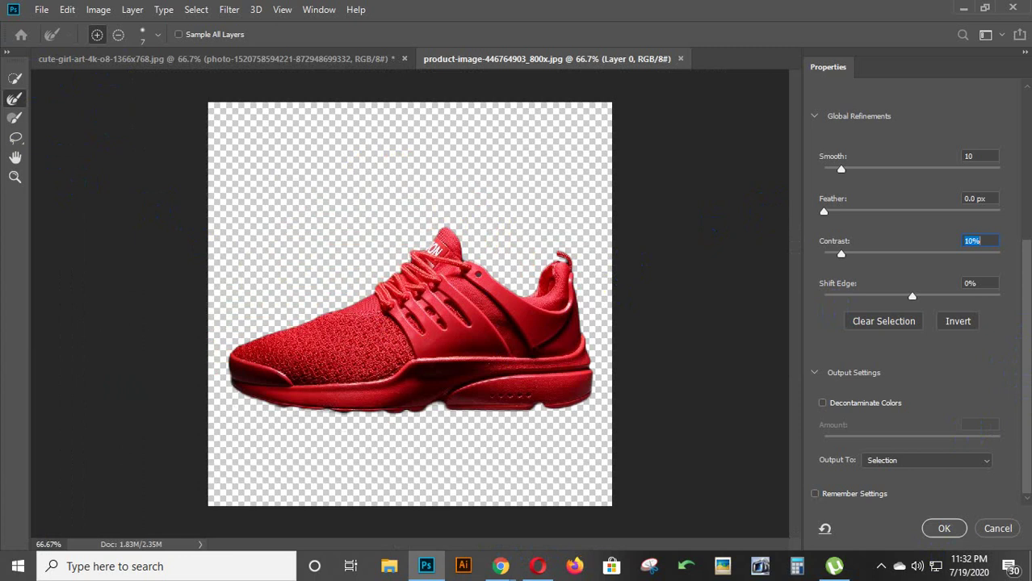
Step: Output the refined selection as a New Layer with Layer Mask
{"action": "left_click", "coordinate": [955, 459]}
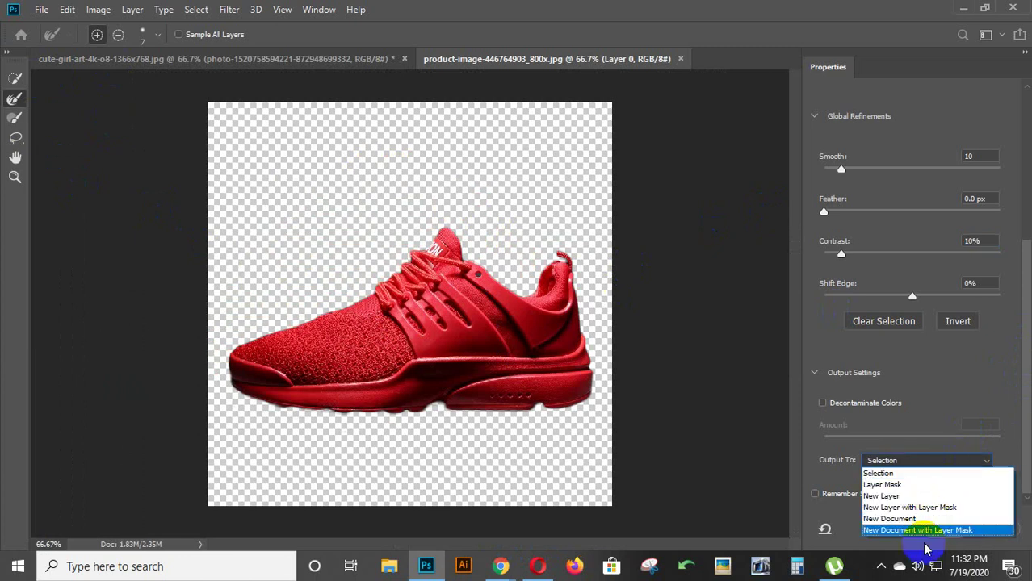
{"action": "left_click", "coordinate": [913, 507]}
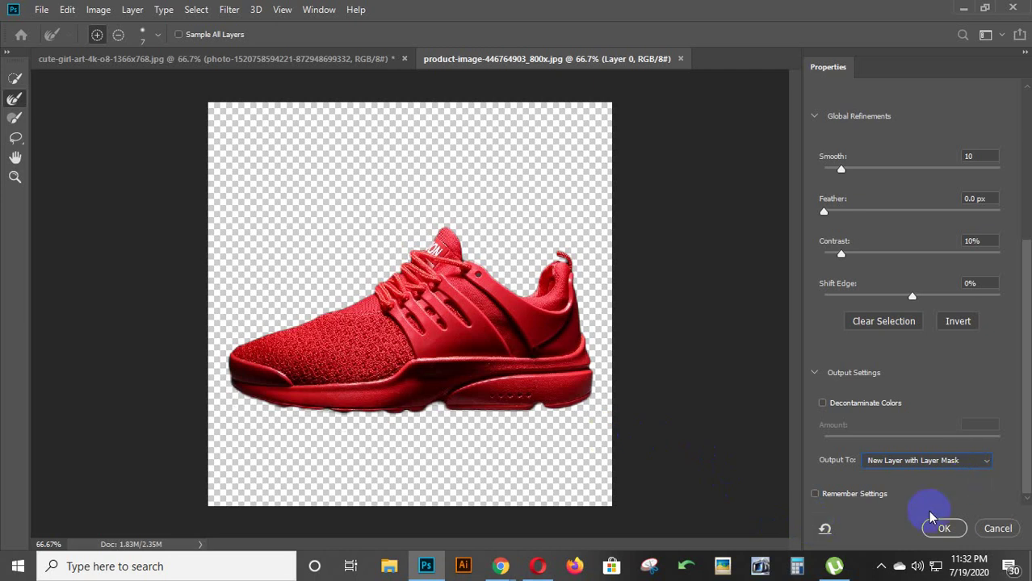
{"action": "left_click", "coordinate": [945, 529]}
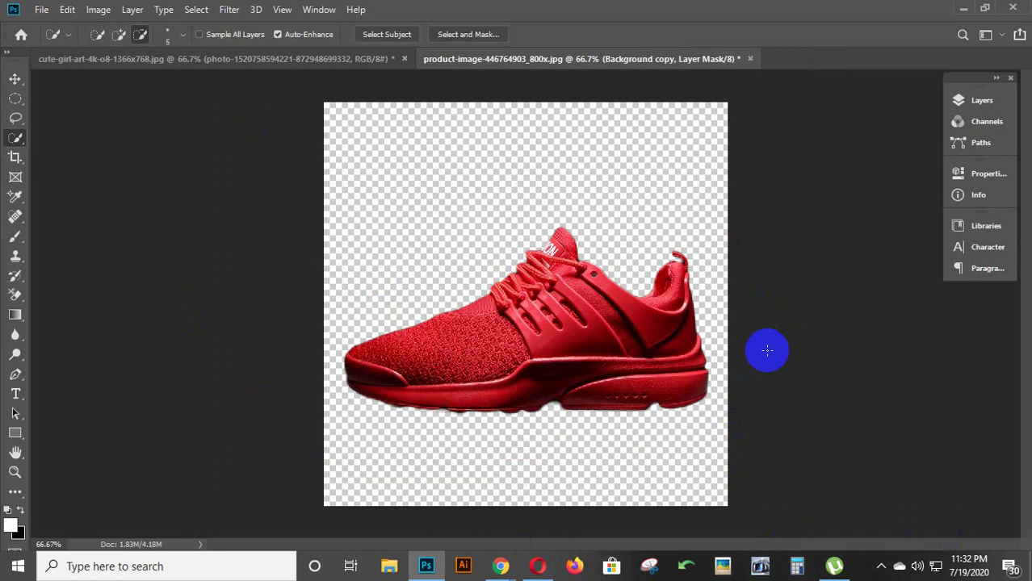
Step: Rotate the cut-out shoe about −45° and recentre it diagonally on the canvas
{"action": "left_click", "coordinate": [982, 100]}
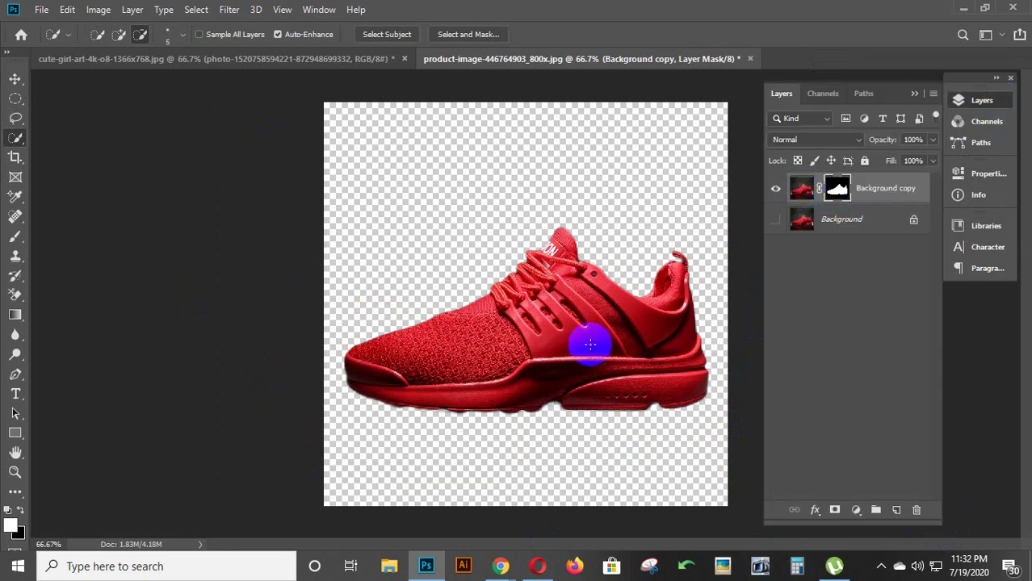
{"action": "left_click", "coordinate": [15, 79]}
{"action": "left_click_drag", "start_coordinate": [592, 372], "coordinate": [530, 340]}
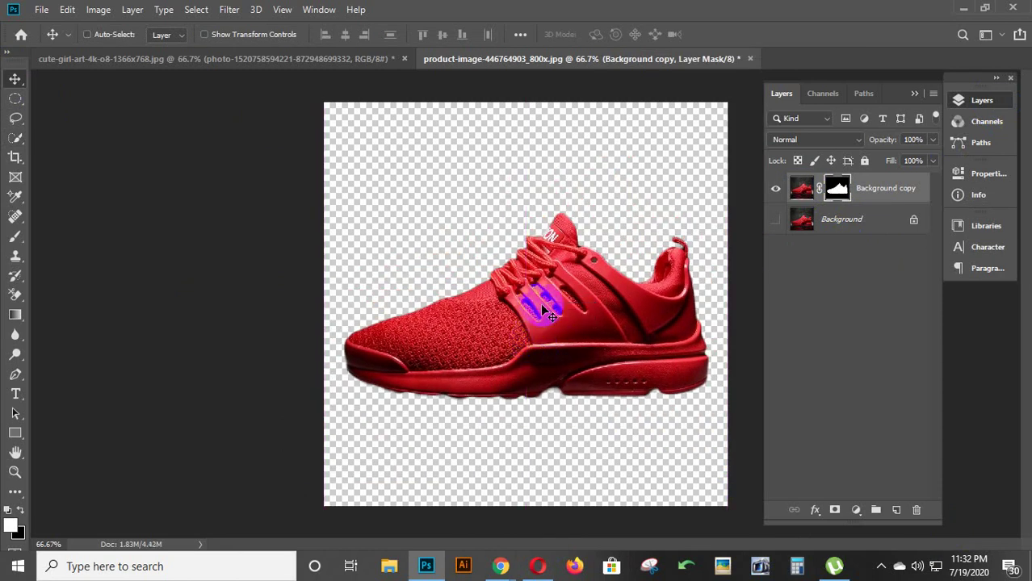
{"action": "key", "text": "ctrl+t"}
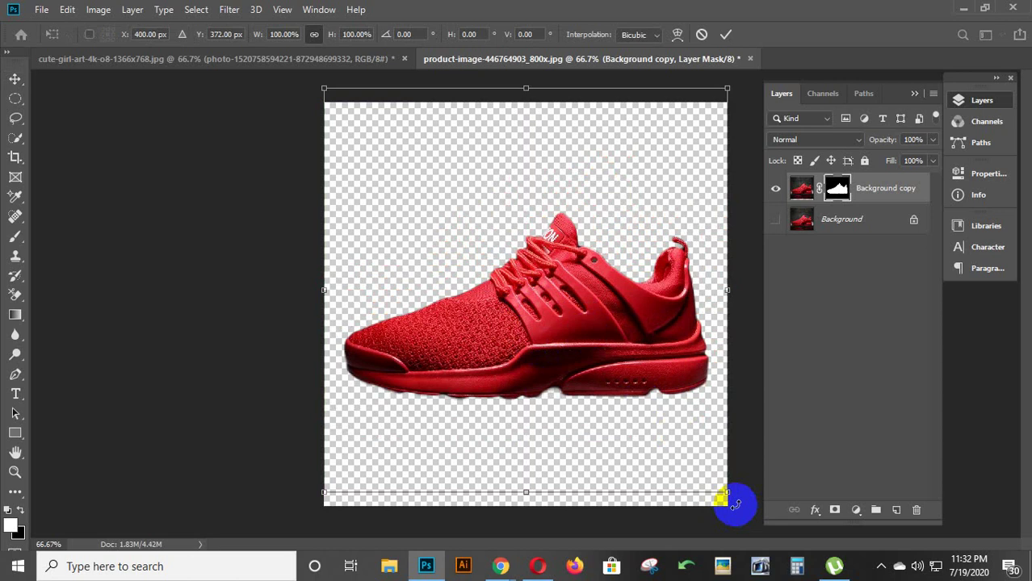
{"action": "mouse_move", "coordinate": [729, 496]}
{"action": "left_mouse_down"}
{"action": "mouse_move", "coordinate": [733, 514]}
{"action": "mouse_move", "coordinate": [739, 497]}
{"action": "mouse_move", "coordinate": [721, 488]}
{"action": "left_mouse_up"}
{"action": "left_click_drag", "start_coordinate": [502, 432], "coordinate": [592, 389]}
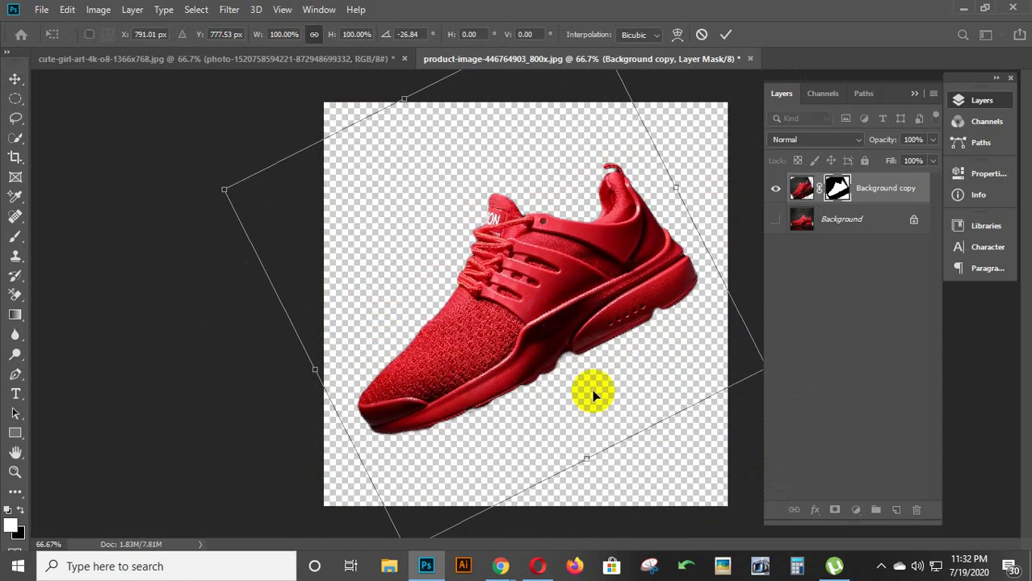
{"action": "left_click_drag", "start_coordinate": [585, 331], "coordinate": [449, 358]}
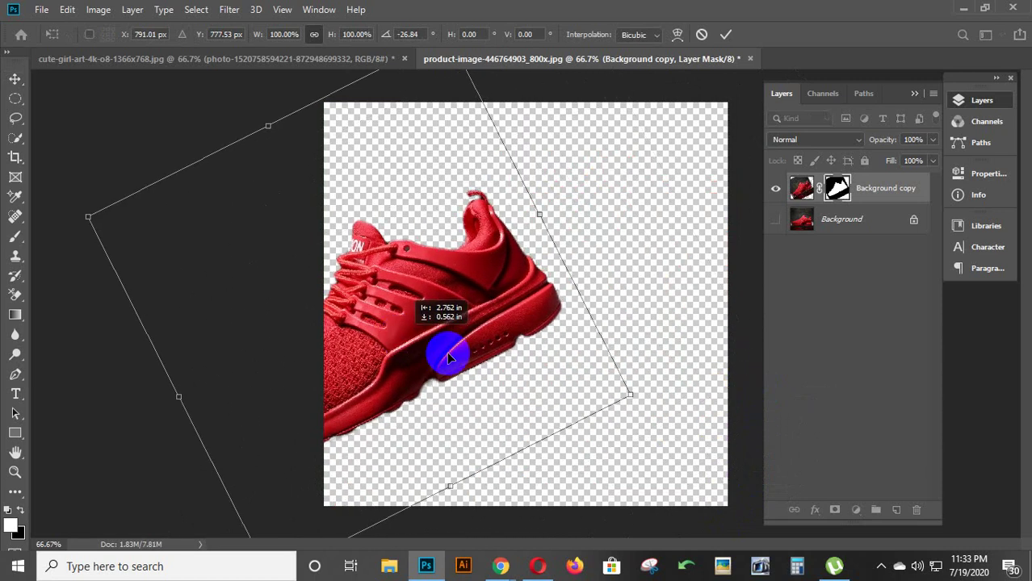
{"action": "left_click_drag", "start_coordinate": [646, 401], "coordinate": [639, 444]}
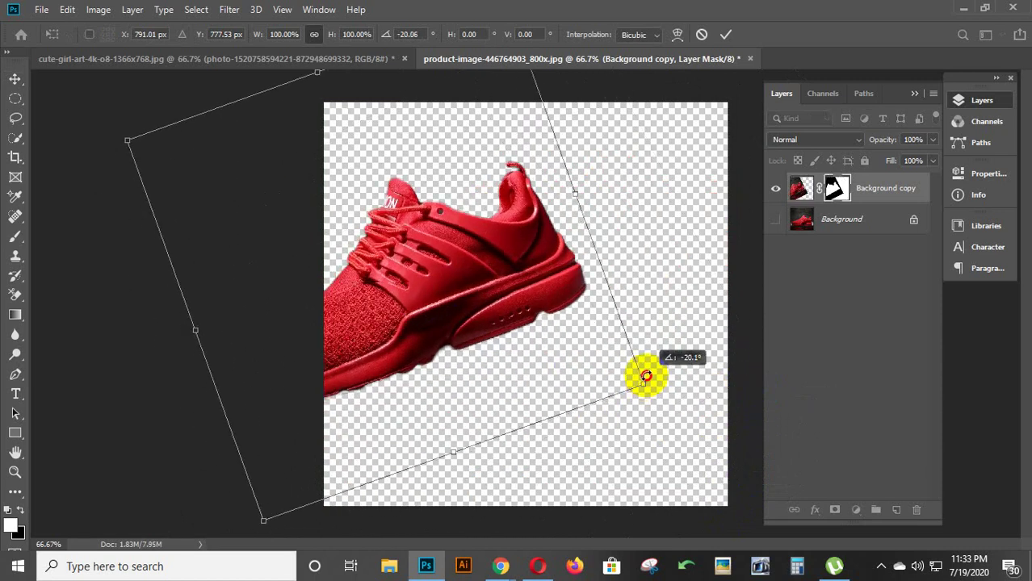
{"action": "mouse_move", "coordinate": [438, 415]}
{"action": "left_mouse_down"}
{"action": "mouse_move", "coordinate": [598, 262]}
{"action": "mouse_move", "coordinate": [613, 297]}
{"action": "mouse_move", "coordinate": [613, 278]}
{"action": "left_mouse_up"}
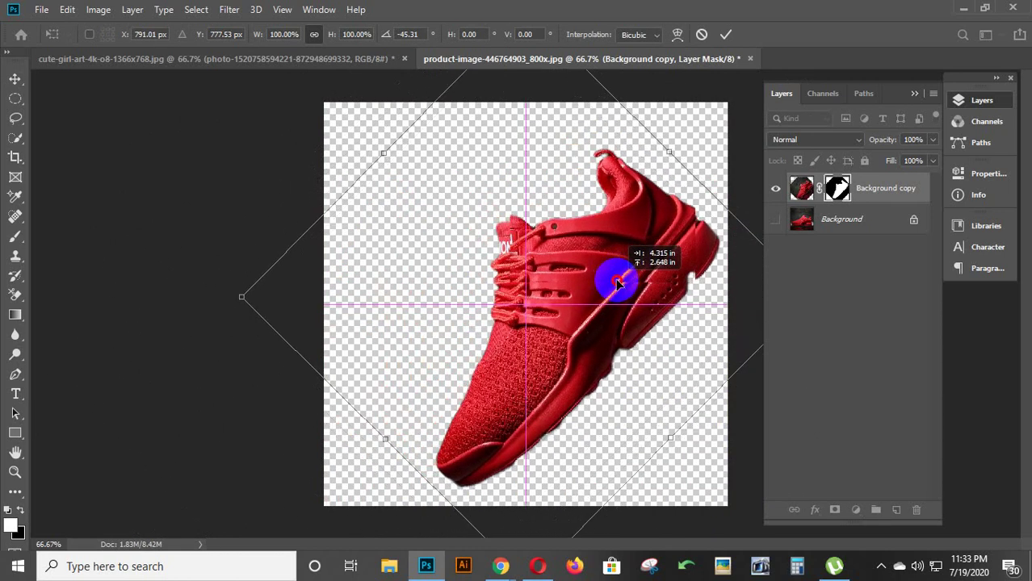
{"action": "left_click", "coordinate": [15, 78]}
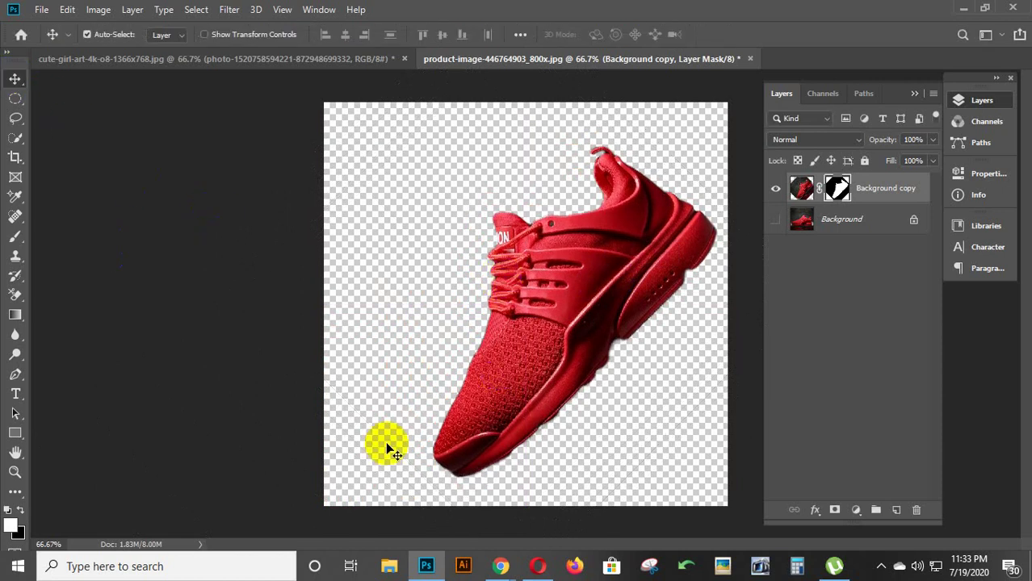
Step: Draw a 605 px dark circle with the Ellipse Tool
{"action": "left_click", "coordinate": [92, 416]}
{"action": "left_click", "coordinate": [10, 493]}
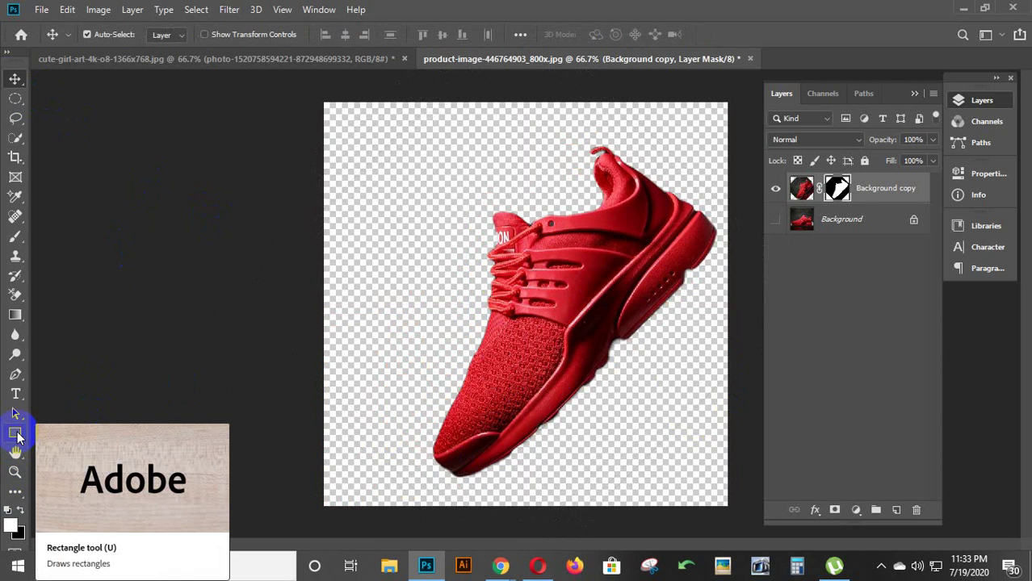
{"action": "left_click_drag", "start_coordinate": [17, 436], "coordinate": [72, 463]}
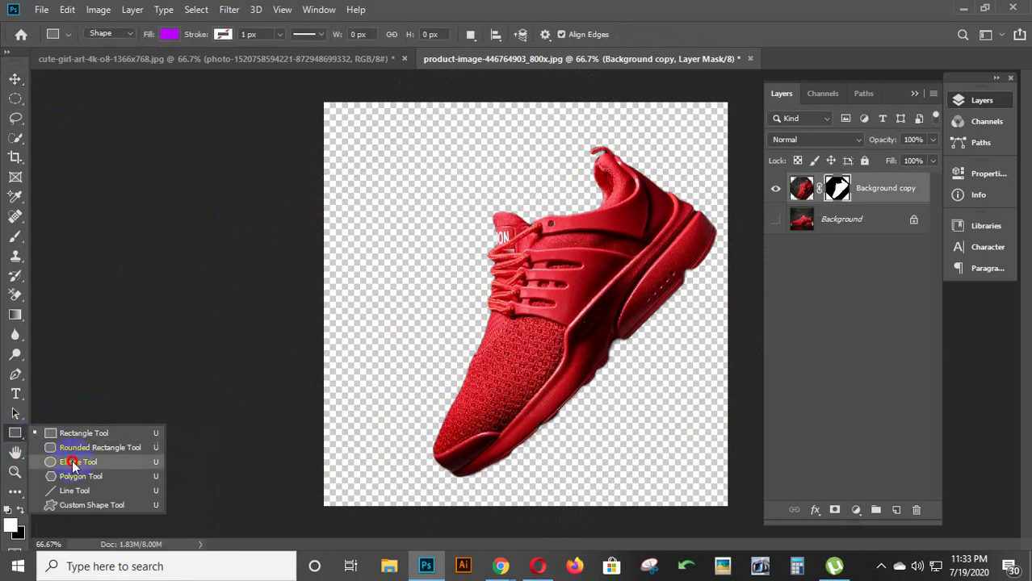
{"action": "left_click", "coordinate": [72, 462]}
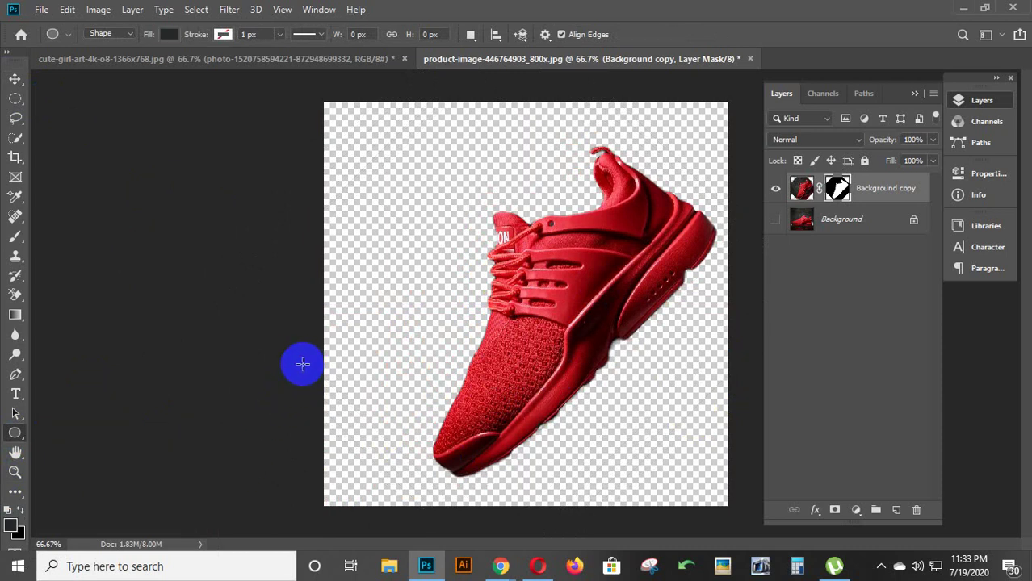
{"action": "left_click_drag", "start_coordinate": [296, 364], "coordinate": [565, 118]}
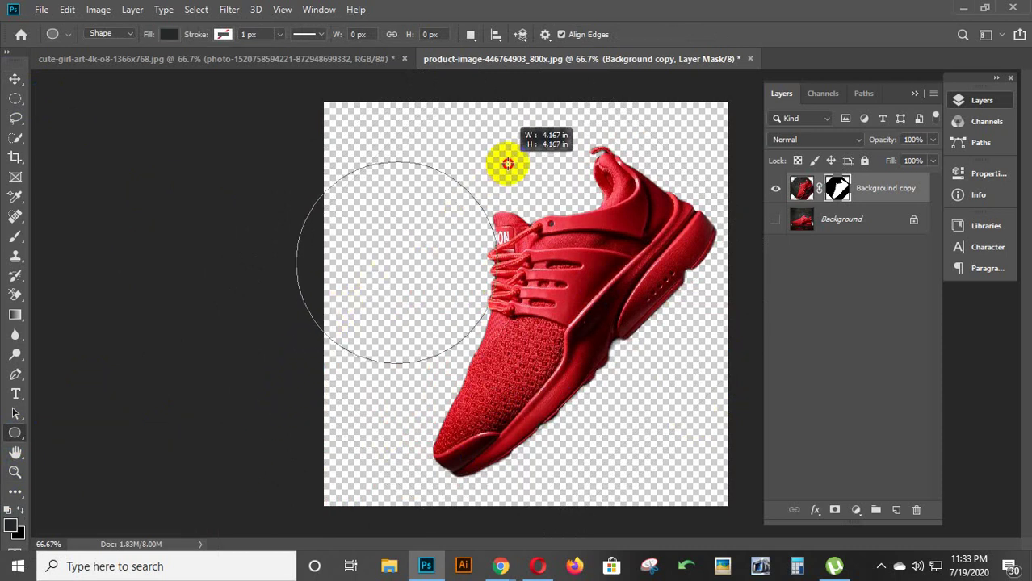
{"action": "left_click_drag", "start_coordinate": [565, 117], "coordinate": [624, 75]}
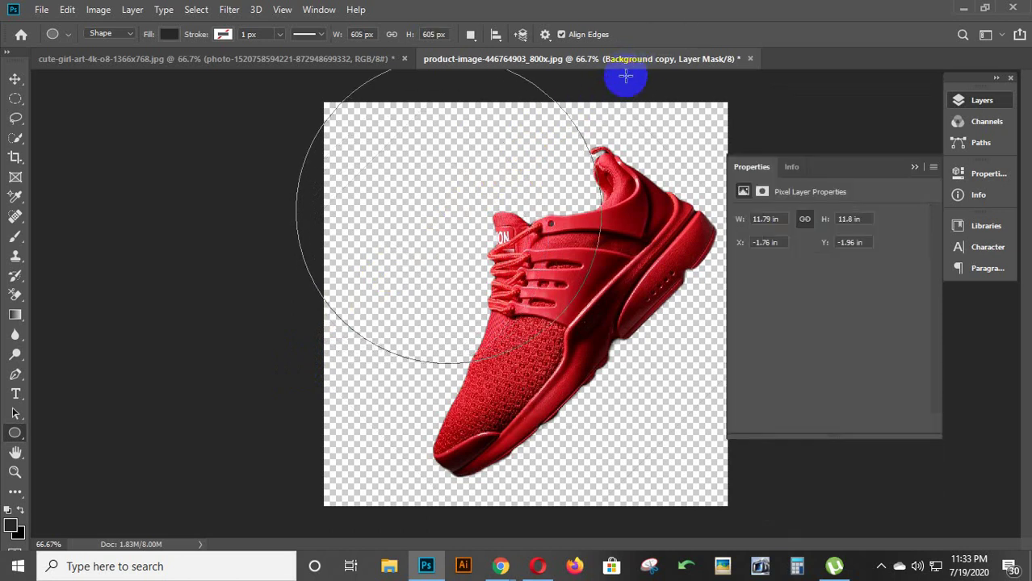
Step: Centre the circle on the canvas and move Ellipse 1 below Background copy
{"action": "left_click", "coordinate": [16, 78]}
{"action": "left_click_drag", "start_coordinate": [467, 212], "coordinate": [542, 307]}
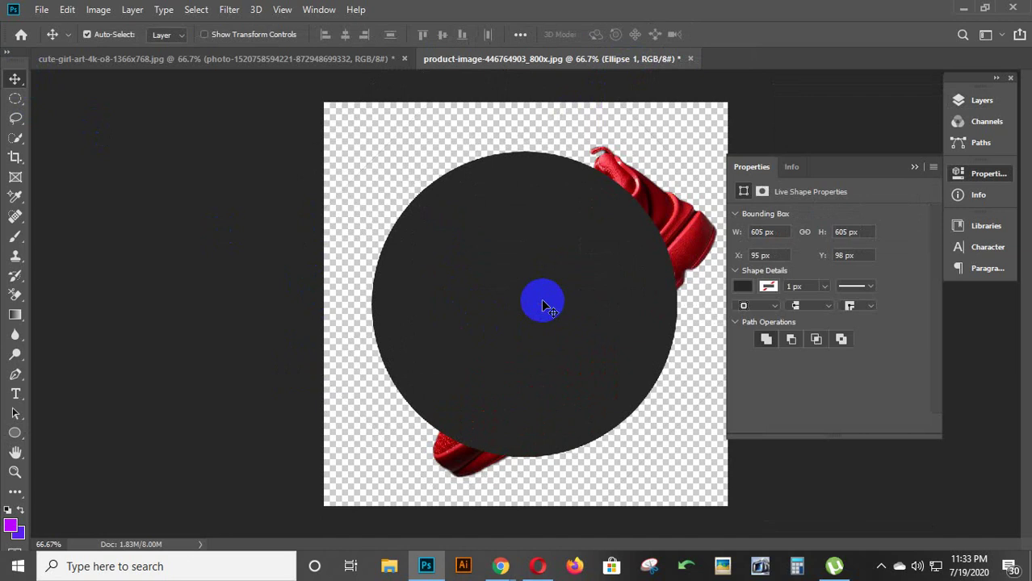
{"action": "left_click", "coordinate": [975, 98]}
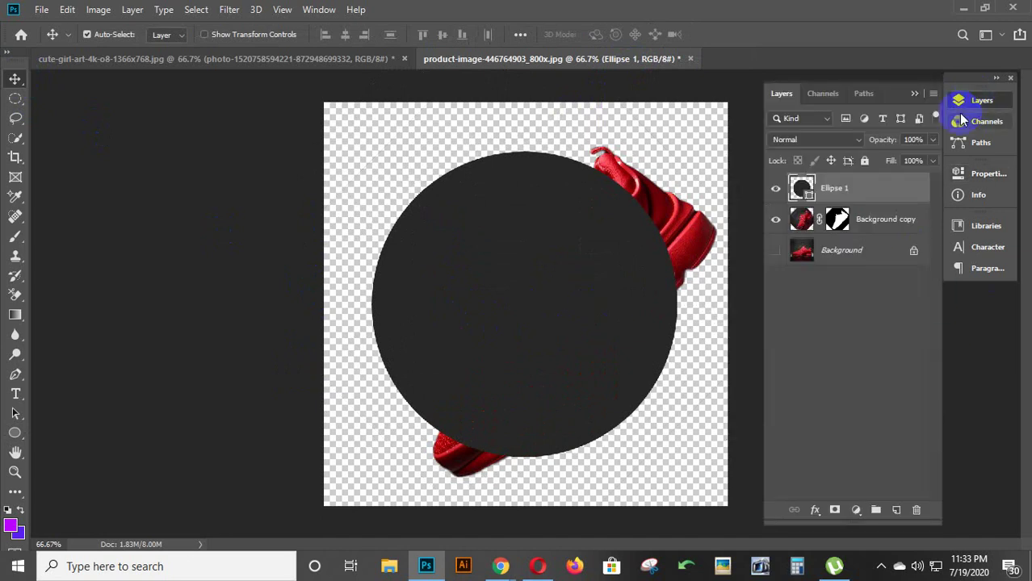
{"action": "left_click_drag", "start_coordinate": [865, 199], "coordinate": [866, 232]}
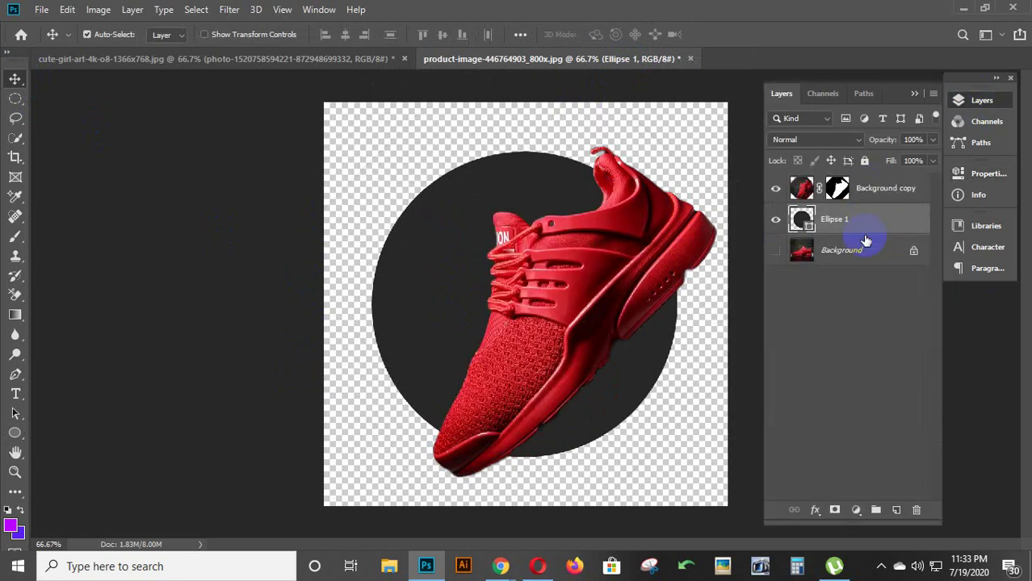
Step: Open Ellipse 1's Layer Style settings and close them unchanged
{"action": "left_click", "coordinate": [823, 224]}
{"action": "double_click", "coordinate": [880, 224]}
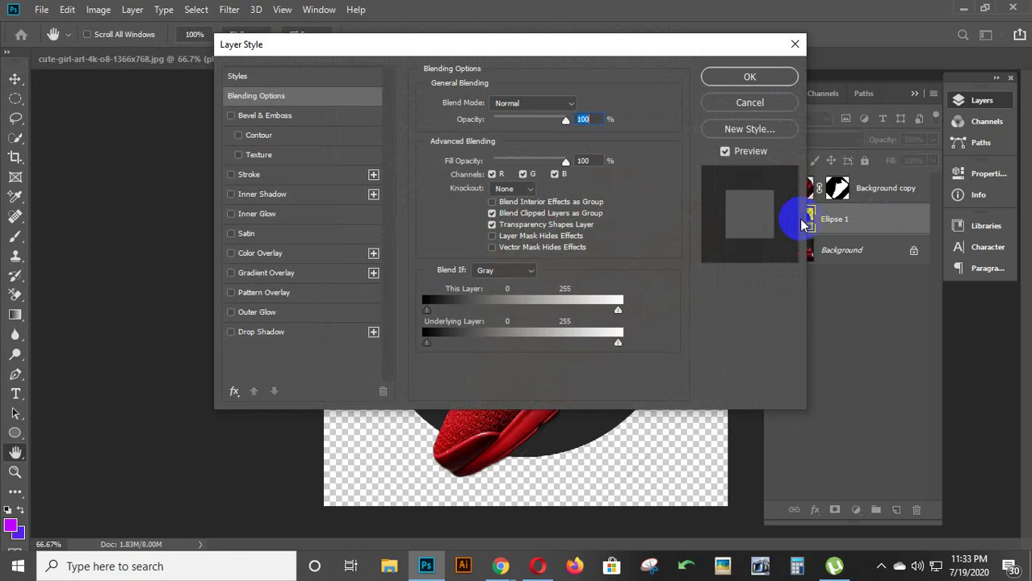
{"action": "left_click", "coordinate": [795, 44]}
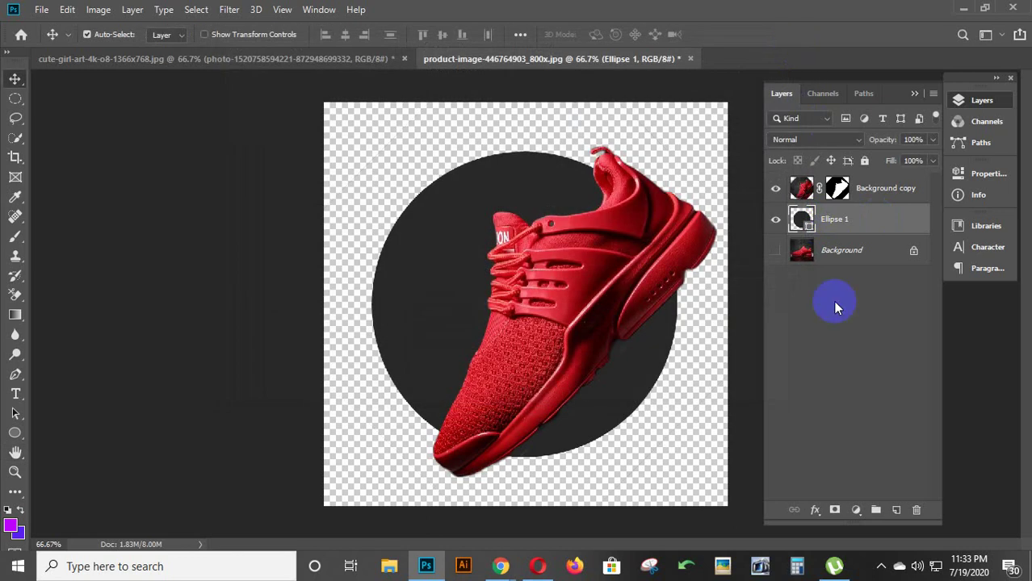
Step: Duplicate the Background copy shoe layer to create Background copy 2
{"action": "left_click", "coordinate": [799, 188]}
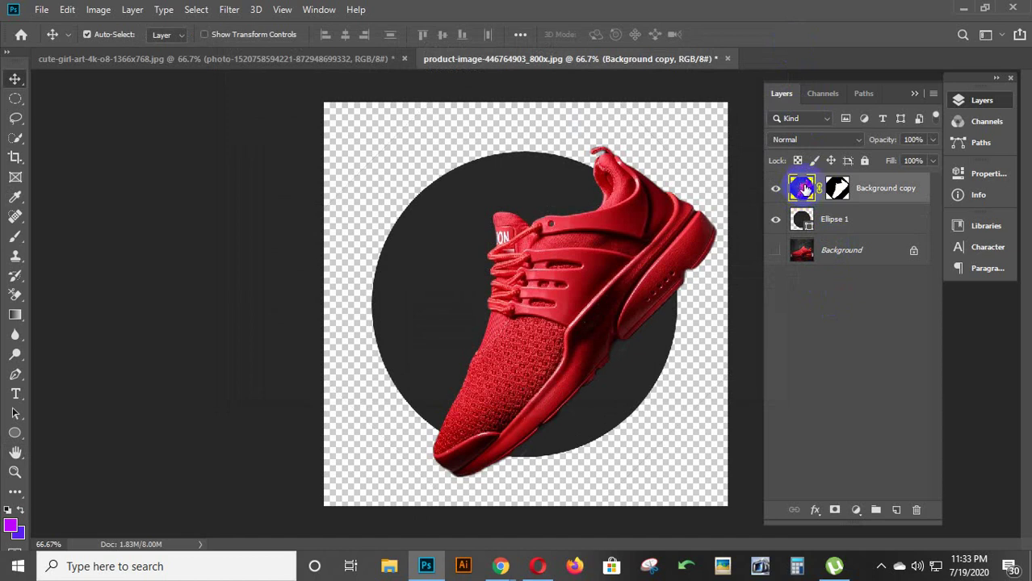
{"action": "left_click_drag", "start_coordinate": [802, 189], "coordinate": [899, 515]}
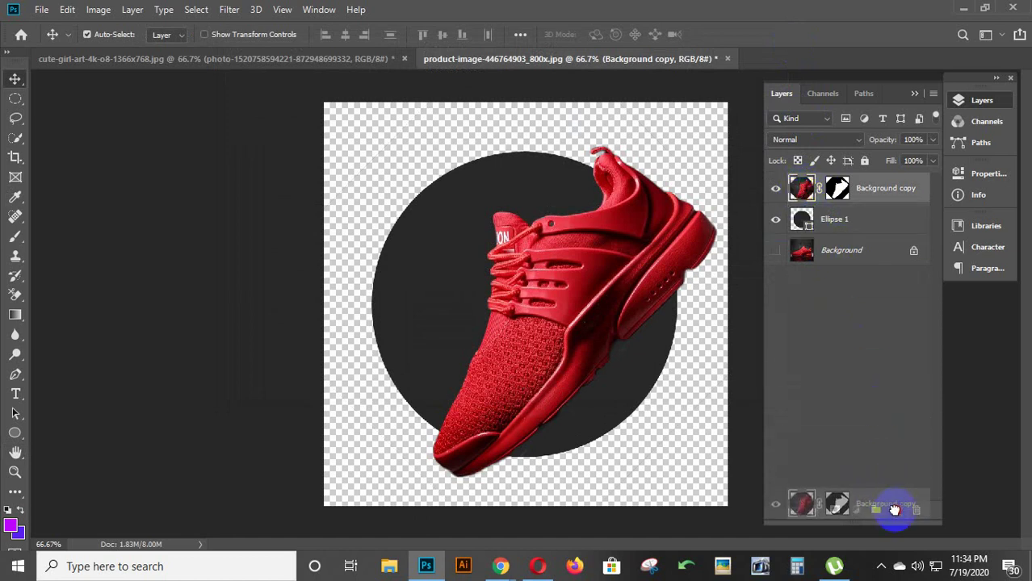
{"action": "left_click_drag", "start_coordinate": [897, 514], "coordinate": [880, 359]}
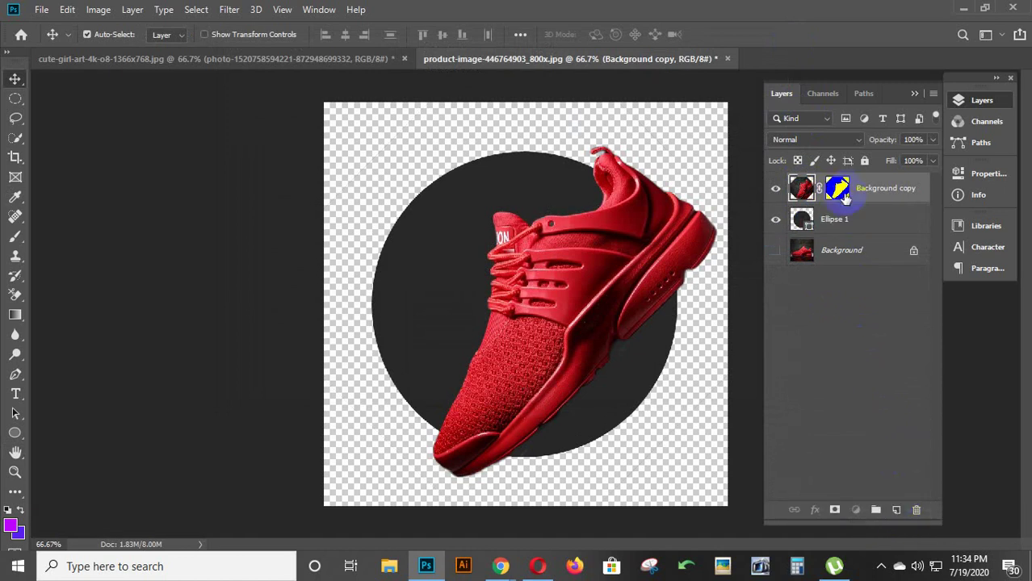
{"action": "left_click", "coordinate": [801, 188]}
{"action": "left_click_drag", "start_coordinate": [802, 188], "coordinate": [896, 515]}
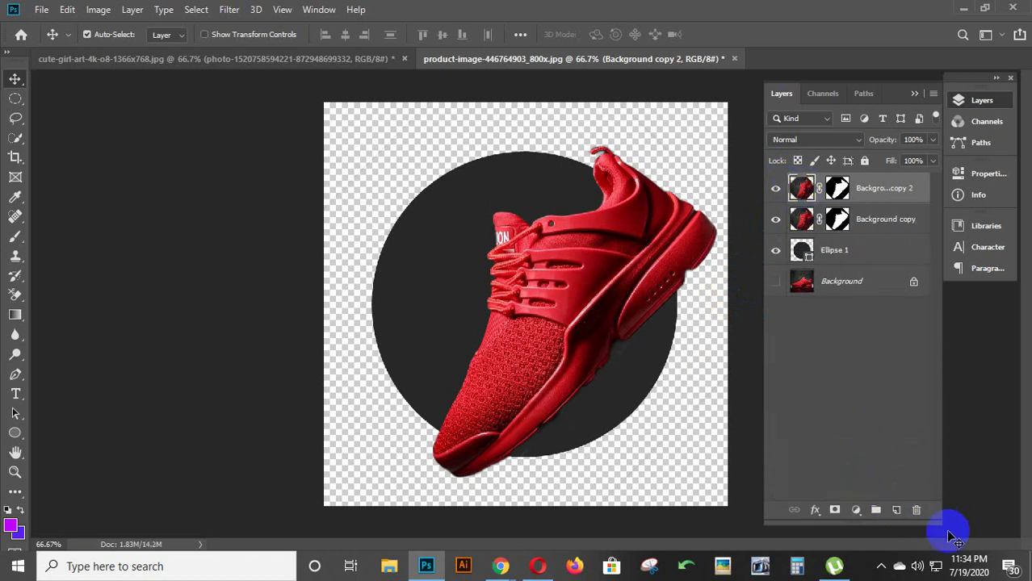
Step: Select Background copy 2 and open its Layer Style dialog
{"action": "left_click", "coordinate": [803, 189]}
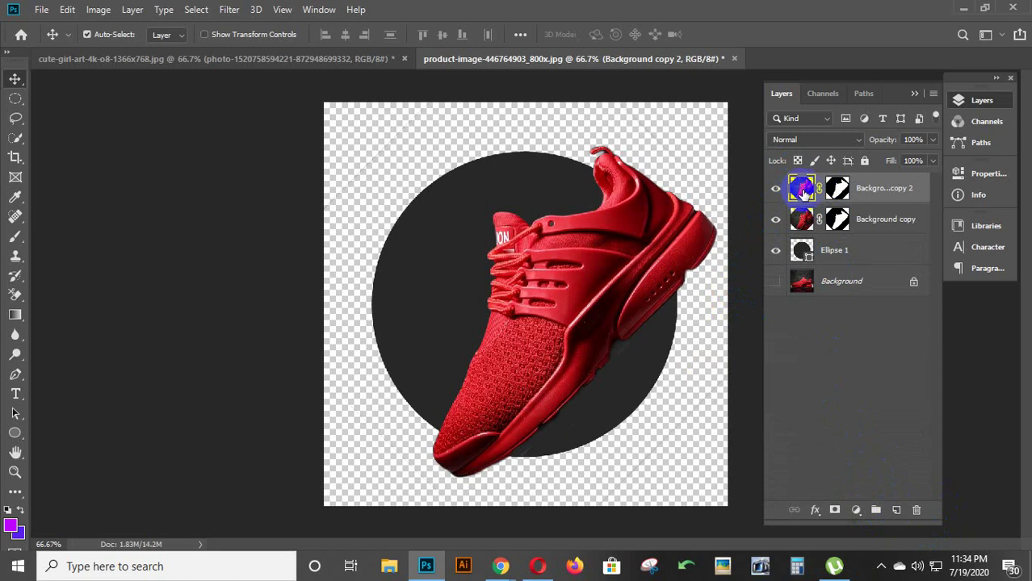
{"action": "left_click", "coordinate": [883, 191]}
{"action": "double_click", "coordinate": [885, 190]}
{"action": "left_click", "coordinate": [882, 198]}
{"action": "double_click", "coordinate": [883, 201]}
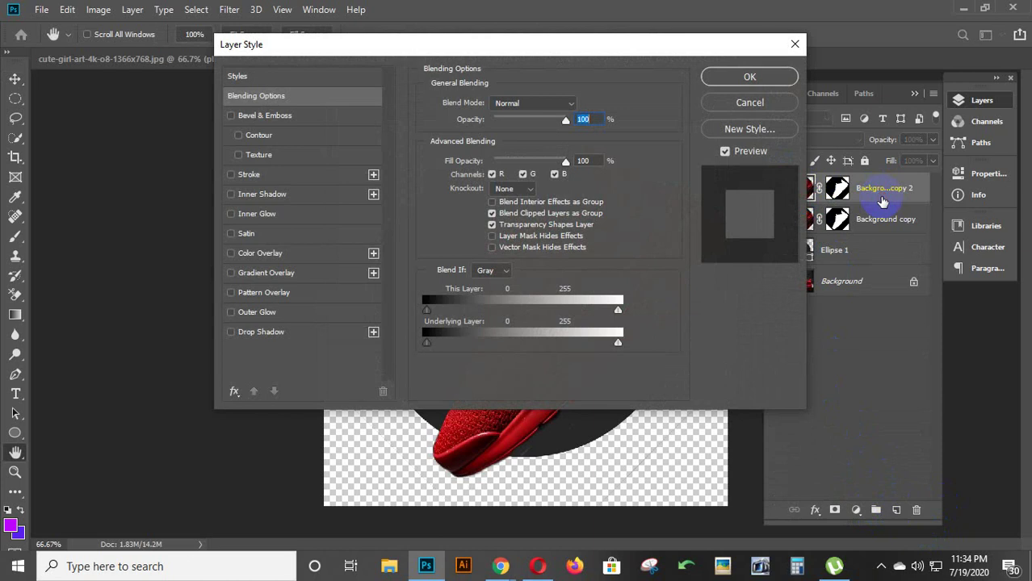
Step: Enable Drop Shadow on Background copy 2, keeping Normal blending at 100% opacity
{"action": "left_click", "coordinate": [231, 333]}
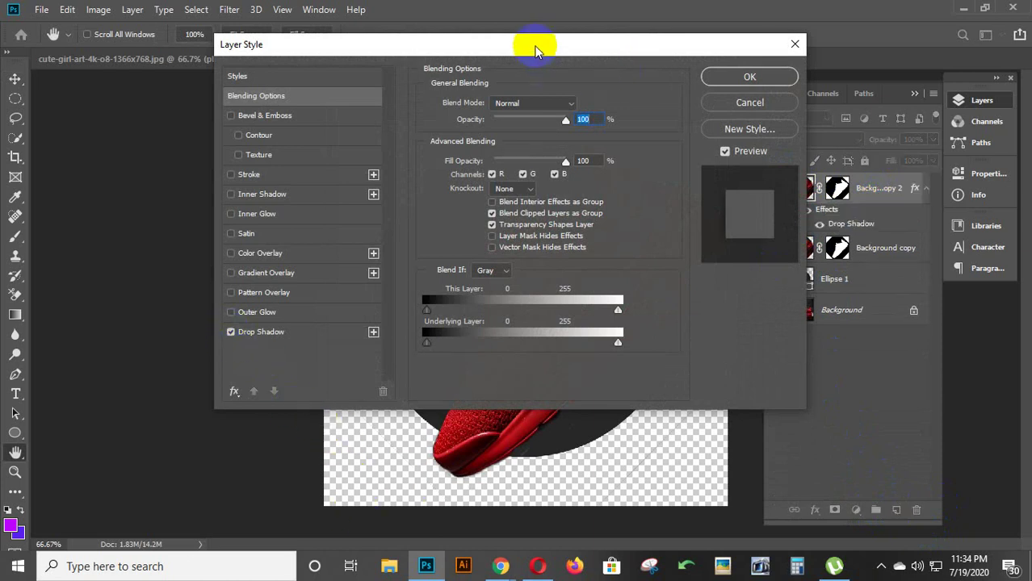
{"action": "mouse_move", "coordinate": [535, 50]}
{"action": "left_mouse_down"}
{"action": "mouse_move", "coordinate": [175, 100]}
{"action": "mouse_move", "coordinate": [983, 154]}
{"action": "left_mouse_up"}
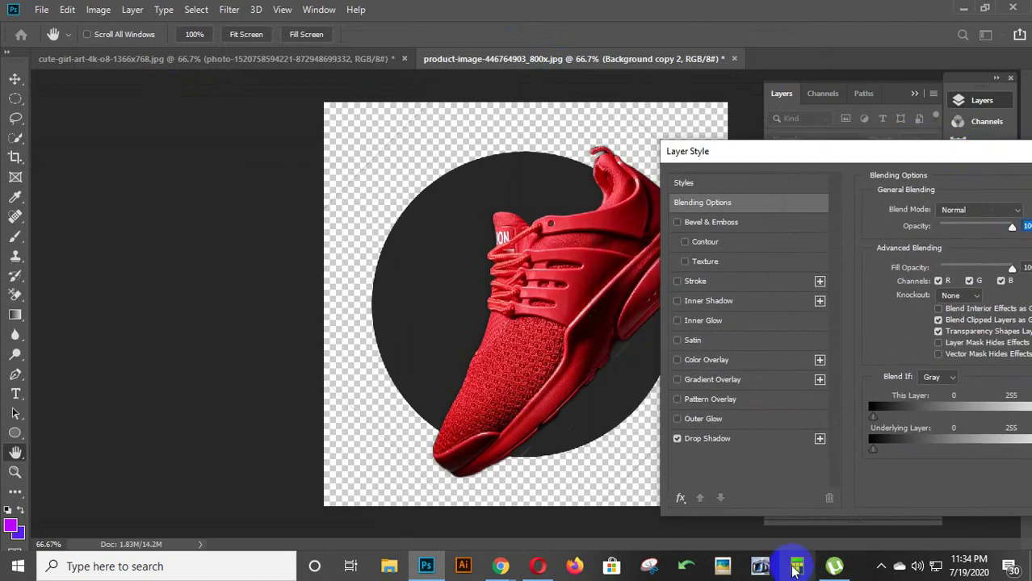
{"action": "mouse_move", "coordinate": [849, 150]}
{"action": "left_mouse_down"}
{"action": "mouse_move", "coordinate": [320, 140]}
{"action": "mouse_move", "coordinate": [262, 117]}
{"action": "left_mouse_up"}
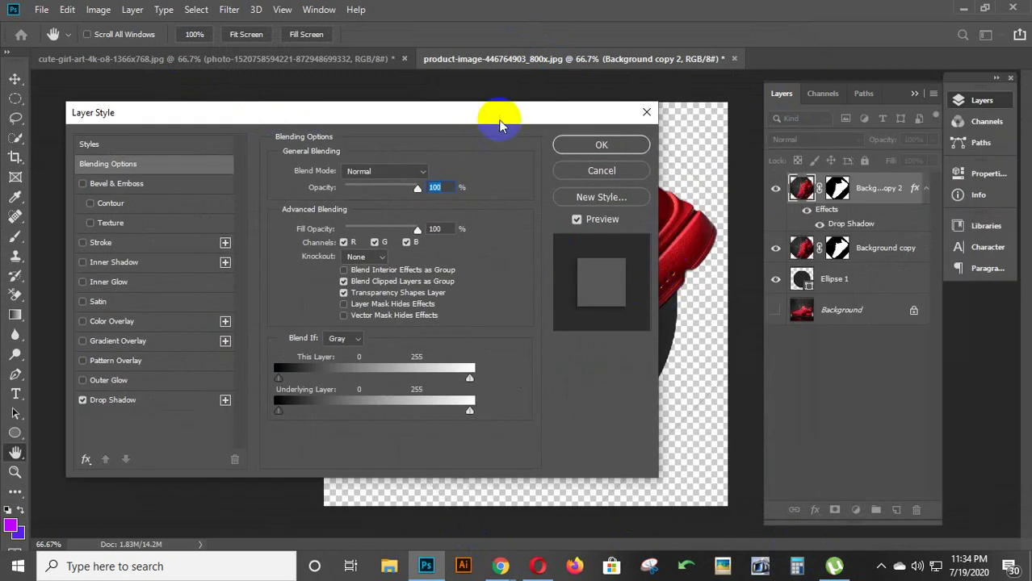
{"action": "mouse_move", "coordinate": [499, 112]}
{"action": "left_mouse_down"}
{"action": "mouse_move", "coordinate": [405, 58]}
{"action": "mouse_move", "coordinate": [444, 65]}
{"action": "mouse_move", "coordinate": [436, 24]}
{"action": "left_mouse_up"}
{"action": "left_click", "coordinate": [345, 434]}
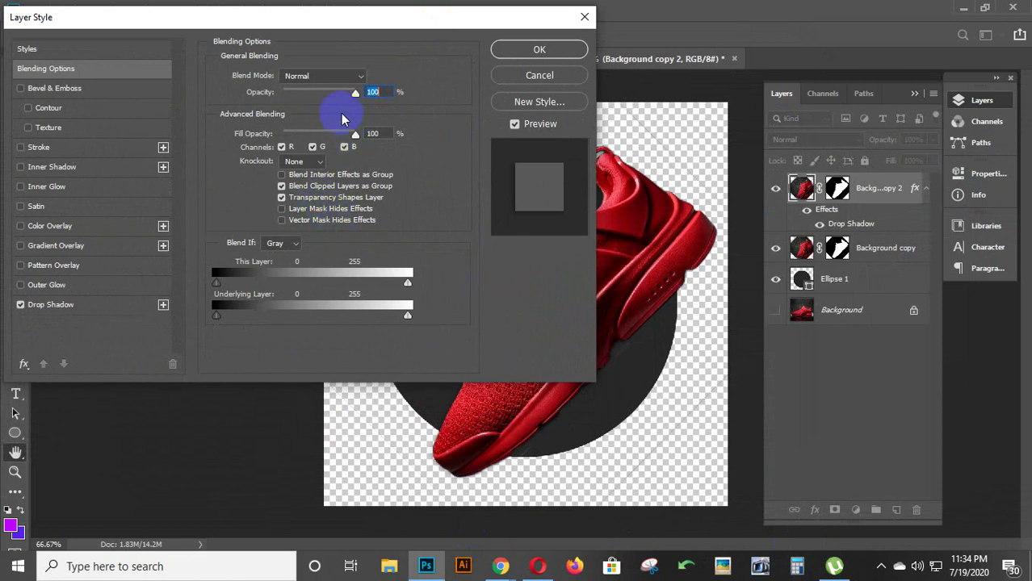
{"action": "left_click", "coordinate": [304, 283]}
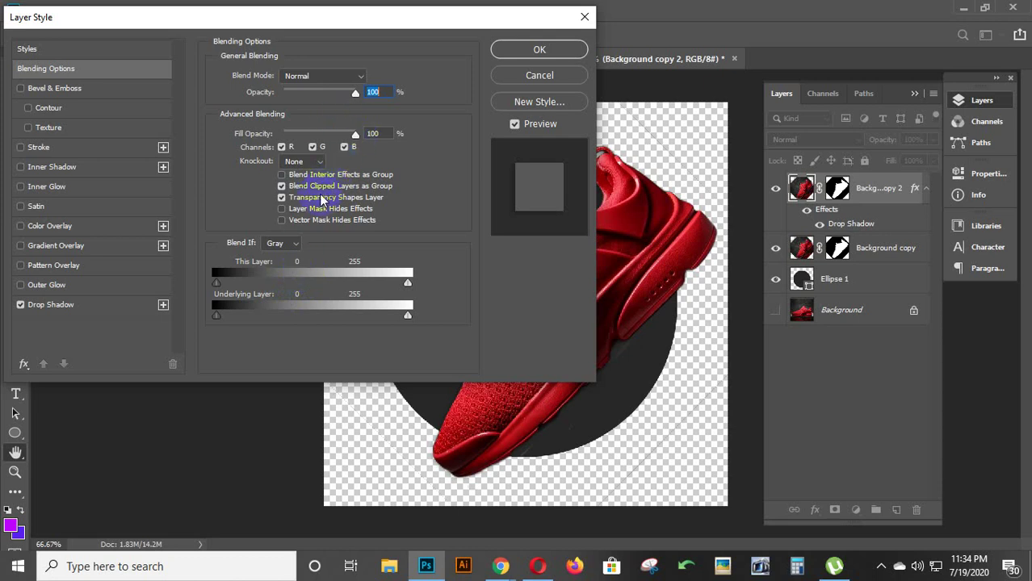
{"action": "left_click", "coordinate": [347, 149]}
{"action": "left_click", "coordinate": [322, 76]}
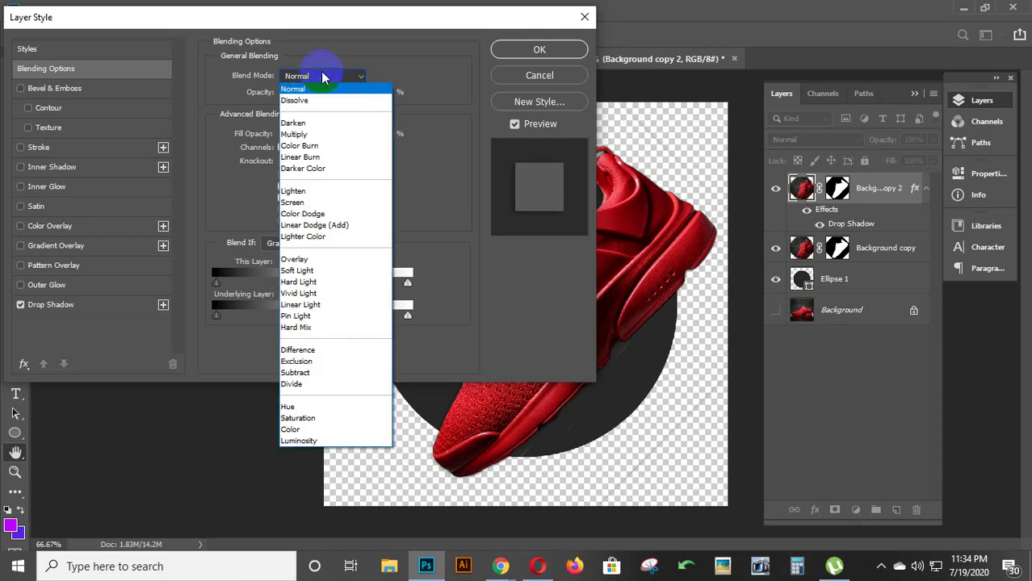
{"action": "left_click", "coordinate": [322, 76]}
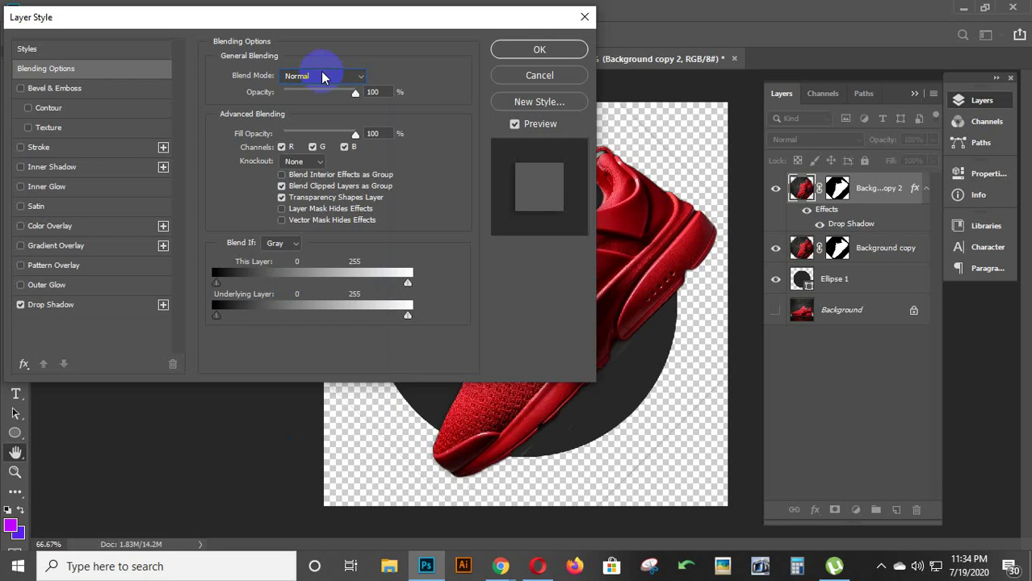
Step: Tune the drop shadow to 67% opacity, 161° angle, 20 px distance, spread and size 0
{"action": "left_click", "coordinate": [164, 307]}
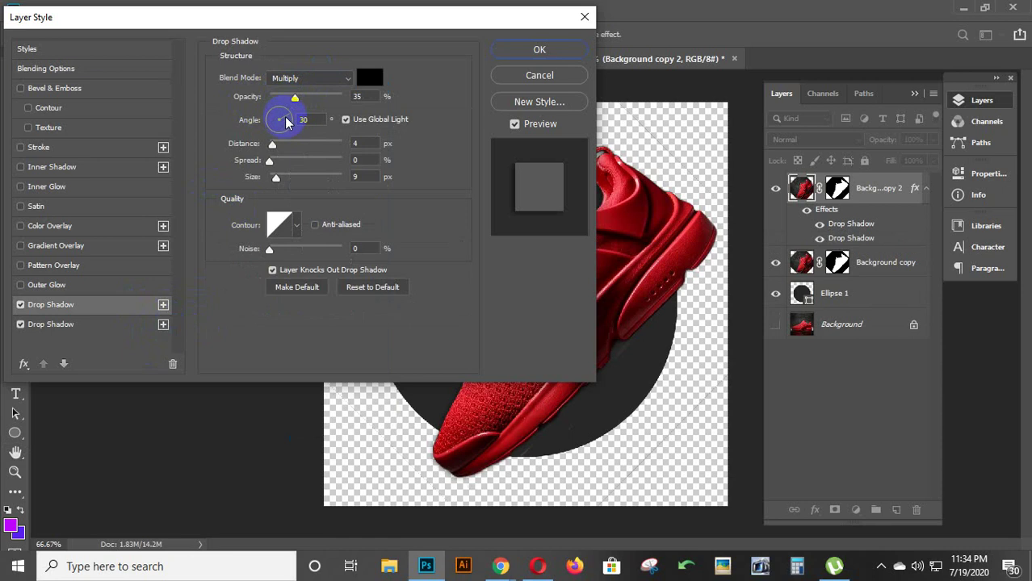
{"action": "mouse_move", "coordinate": [282, 114]}
{"action": "left_mouse_down"}
{"action": "mouse_move", "coordinate": [292, 119]}
{"action": "mouse_move", "coordinate": [267, 118]}
{"action": "mouse_move", "coordinate": [270, 126]}
{"action": "mouse_move", "coordinate": [289, 133]}
{"action": "left_mouse_up"}
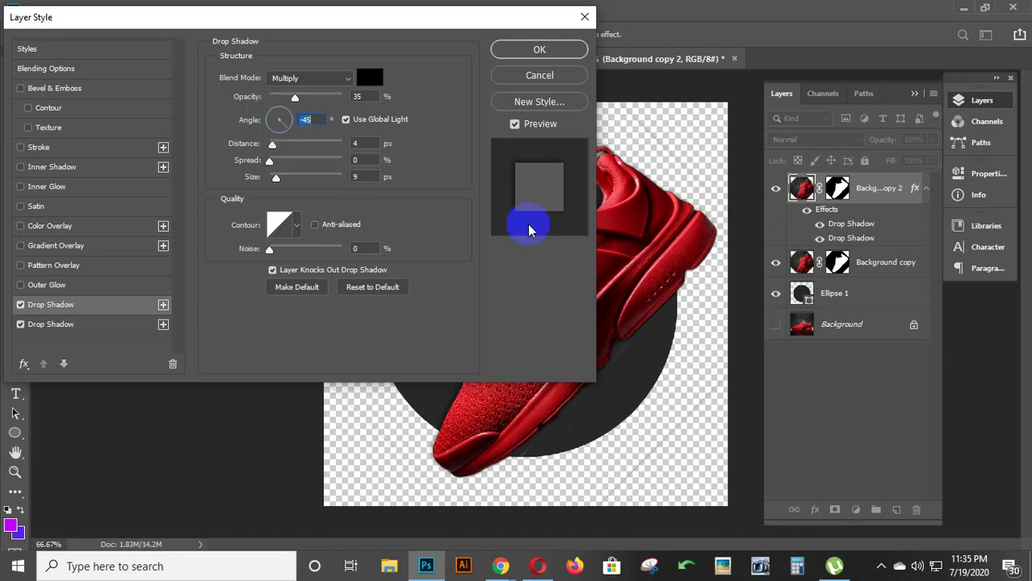
{"action": "mouse_move", "coordinate": [297, 142]}
{"action": "left_mouse_down"}
{"action": "mouse_move", "coordinate": [274, 132]}
{"action": "mouse_move", "coordinate": [272, 115]}
{"action": "mouse_move", "coordinate": [295, 100]}
{"action": "mouse_move", "coordinate": [313, 108]}
{"action": "left_mouse_up"}
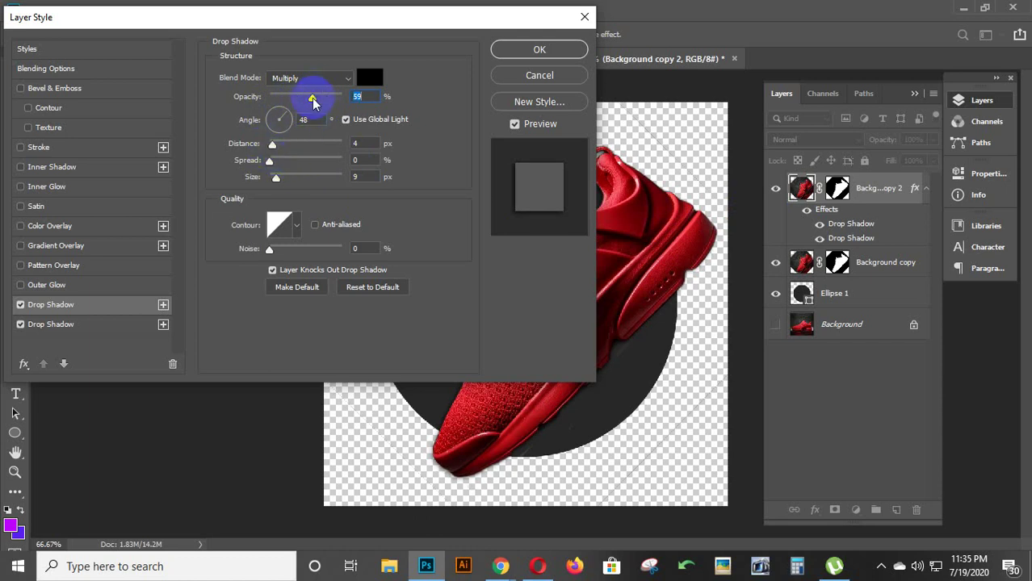
{"action": "mouse_move", "coordinate": [312, 97]}
{"action": "left_mouse_down"}
{"action": "mouse_move", "coordinate": [320, 100]}
{"action": "mouse_move", "coordinate": [271, 119]}
{"action": "mouse_move", "coordinate": [294, 152]}
{"action": "mouse_move", "coordinate": [289, 144]}
{"action": "left_mouse_up"}
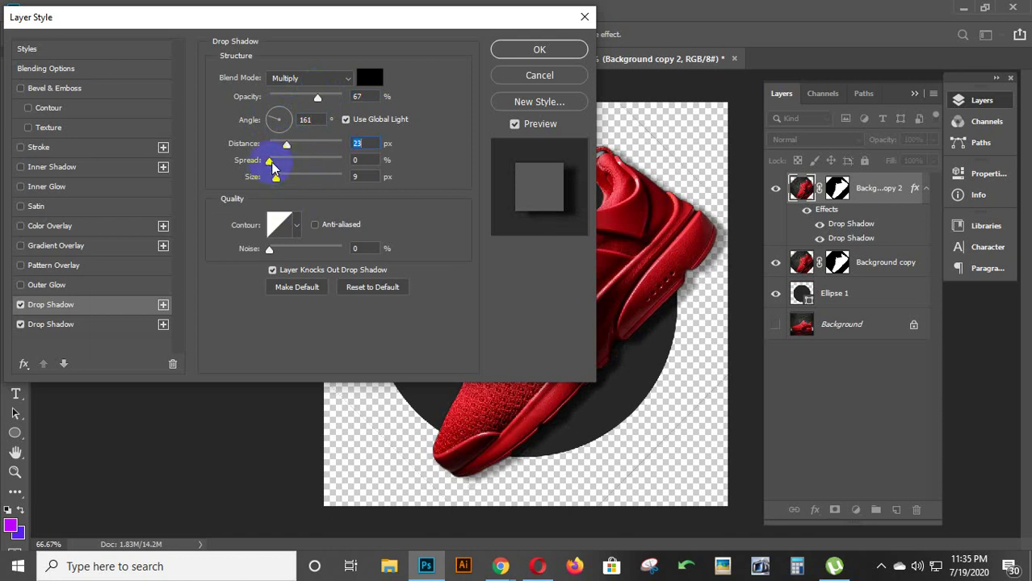
{"action": "mouse_move", "coordinate": [269, 165]}
{"action": "left_mouse_down"}
{"action": "mouse_move", "coordinate": [283, 166]}
{"action": "mouse_move", "coordinate": [270, 165]}
{"action": "left_mouse_up"}
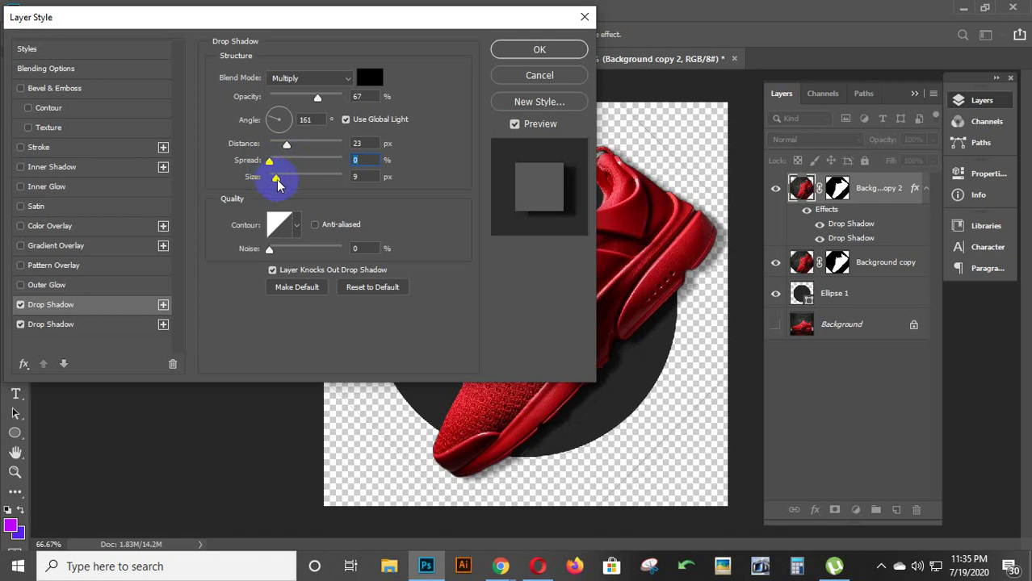
{"action": "mouse_move", "coordinate": [277, 176]}
{"action": "left_mouse_down"}
{"action": "mouse_move", "coordinate": [295, 182]}
{"action": "mouse_move", "coordinate": [287, 179]}
{"action": "left_mouse_up"}
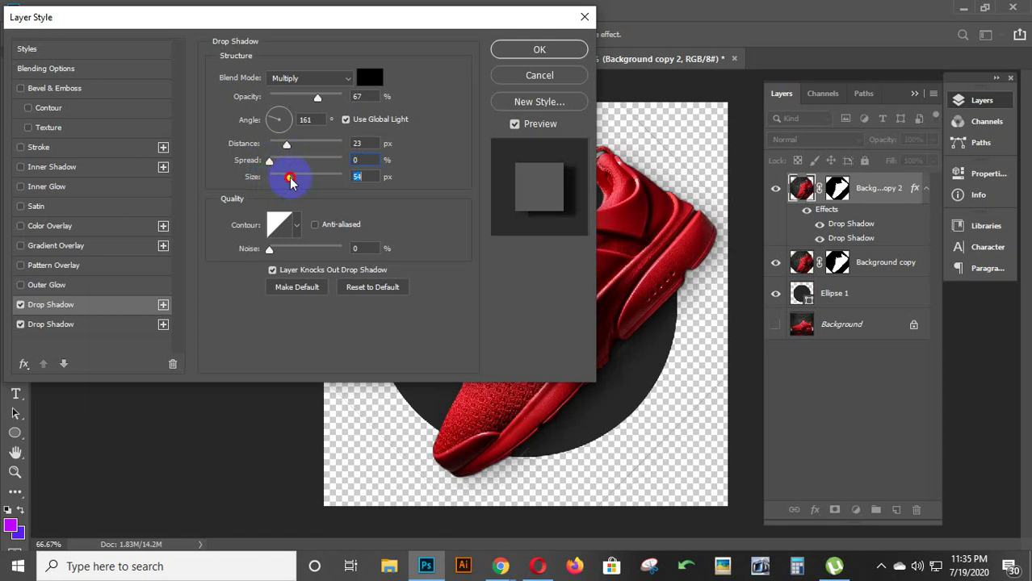
{"action": "mouse_move", "coordinate": [286, 144]}
{"action": "left_mouse_down"}
{"action": "mouse_move", "coordinate": [309, 147]}
{"action": "mouse_move", "coordinate": [284, 145]}
{"action": "mouse_move", "coordinate": [277, 165]}
{"action": "left_mouse_up"}
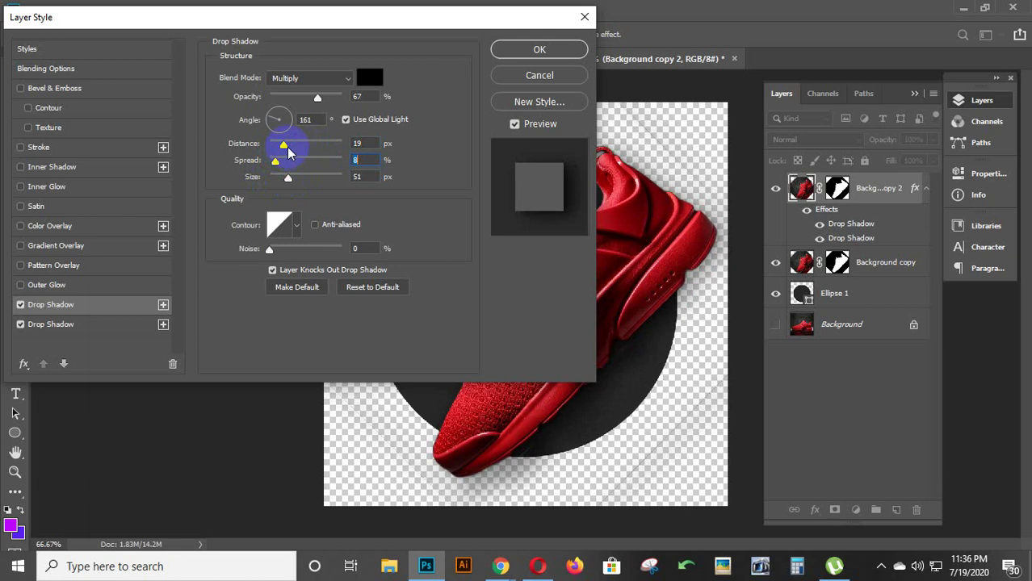
{"action": "left_click_drag", "start_coordinate": [283, 146], "coordinate": [289, 143]}
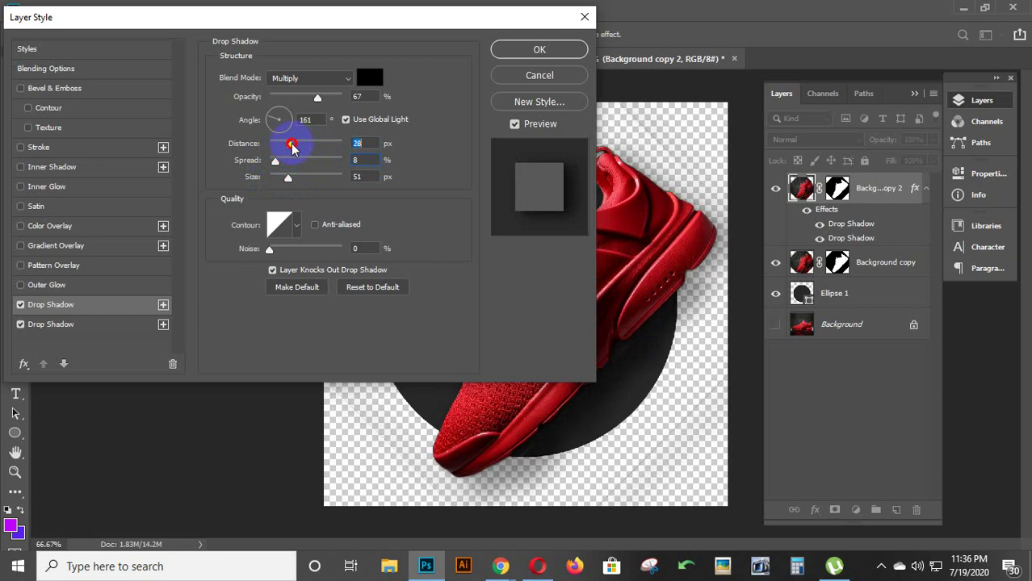
{"action": "mouse_move", "coordinate": [284, 184]}
{"action": "left_mouse_down"}
{"action": "mouse_move", "coordinate": [269, 184]}
{"action": "mouse_move", "coordinate": [260, 161]}
{"action": "mouse_move", "coordinate": [302, 149]}
{"action": "mouse_move", "coordinate": [286, 152]}
{"action": "left_mouse_up"}
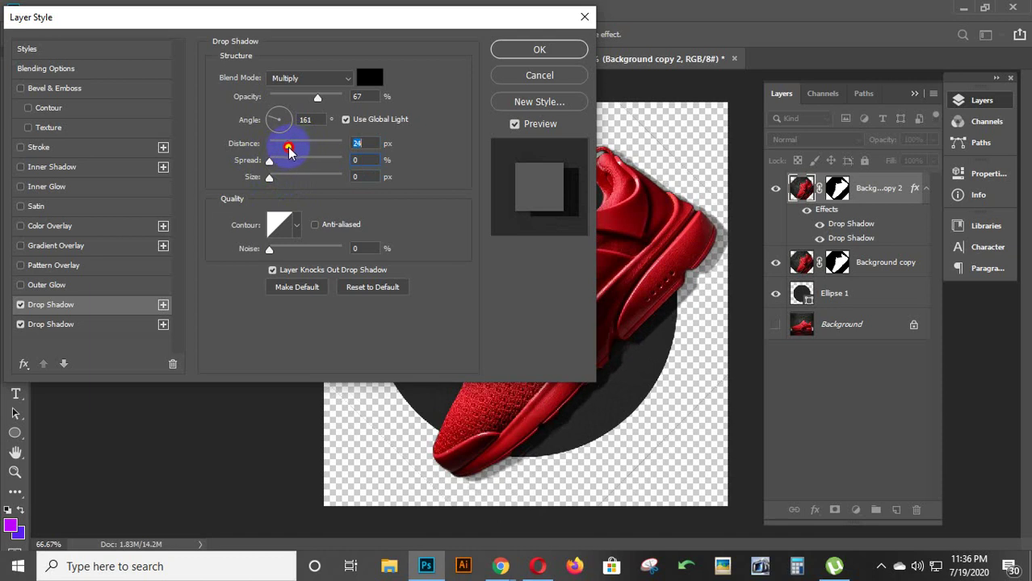
Step: Try a softer shadow size and some noise, then remove the noise again
{"action": "left_click", "coordinate": [270, 179]}
{"action": "left_click_drag", "start_coordinate": [270, 179], "coordinate": [279, 180]}
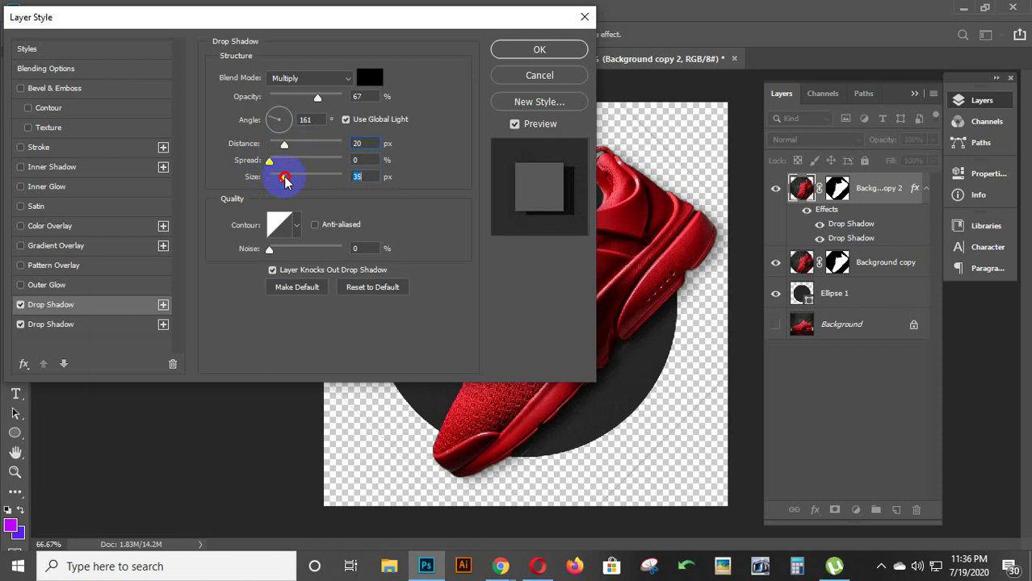
{"action": "left_click_drag", "start_coordinate": [279, 181], "coordinate": [285, 181]}
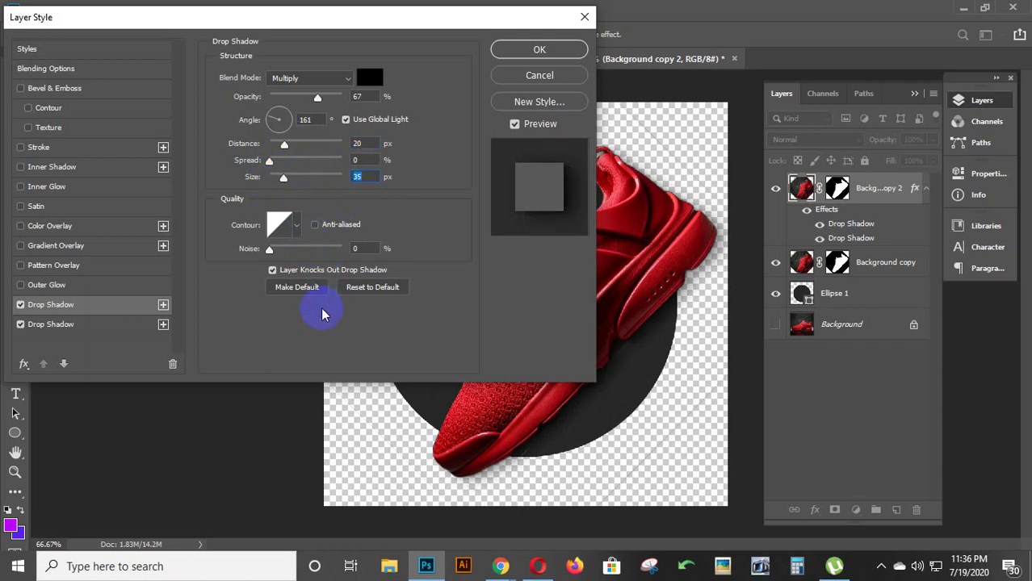
{"action": "mouse_move", "coordinate": [270, 254]}
{"action": "left_mouse_down"}
{"action": "mouse_move", "coordinate": [296, 252]}
{"action": "mouse_move", "coordinate": [259, 250]}
{"action": "mouse_move", "coordinate": [298, 254]}
{"action": "left_mouse_up"}
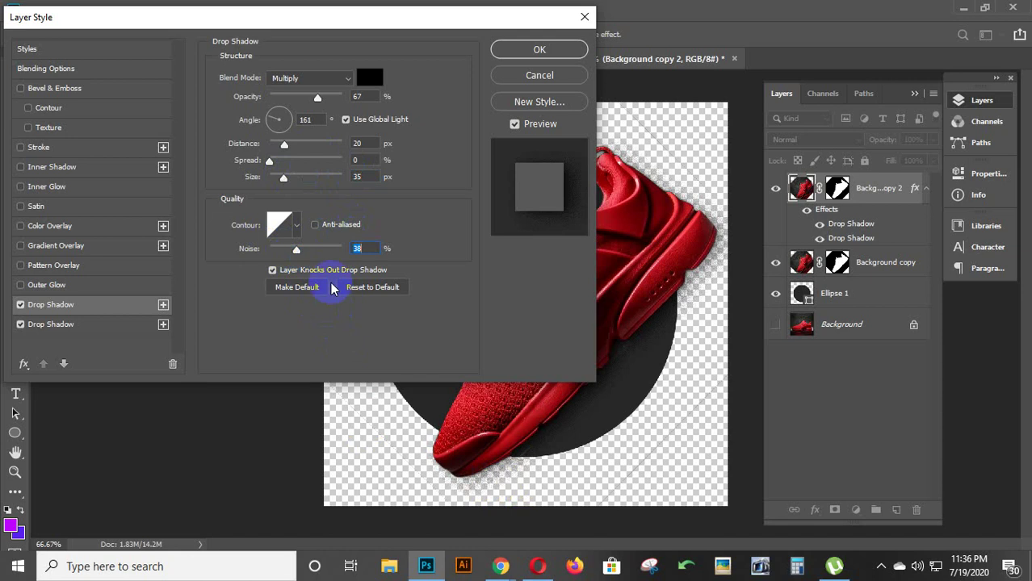
{"action": "left_click_drag", "start_coordinate": [298, 253], "coordinate": [266, 256]}
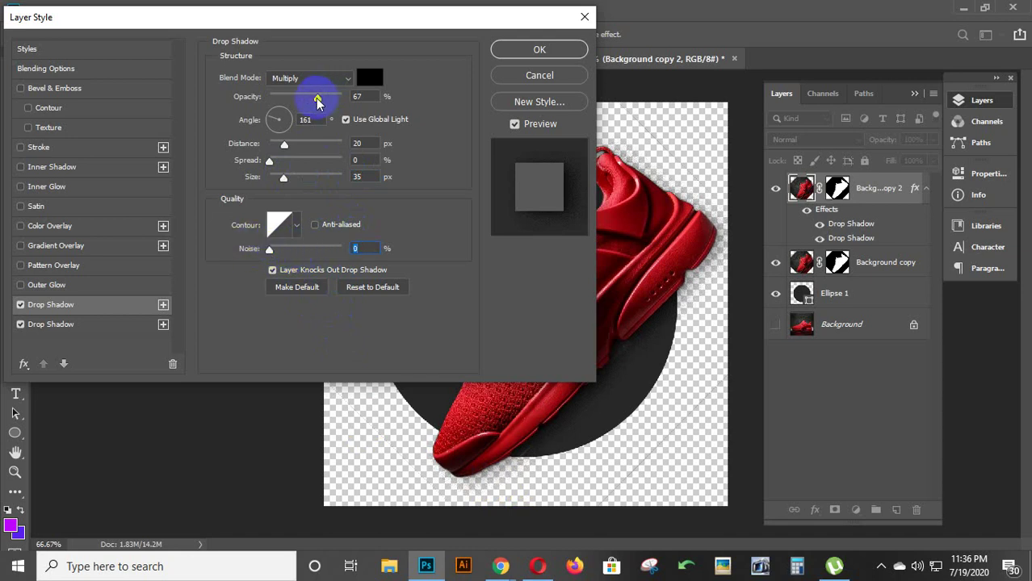
Step: Set the shadow angle to 107° and size to 10 px, then apply the style
{"action": "left_click_drag", "start_coordinate": [277, 121], "coordinate": [269, 131]}
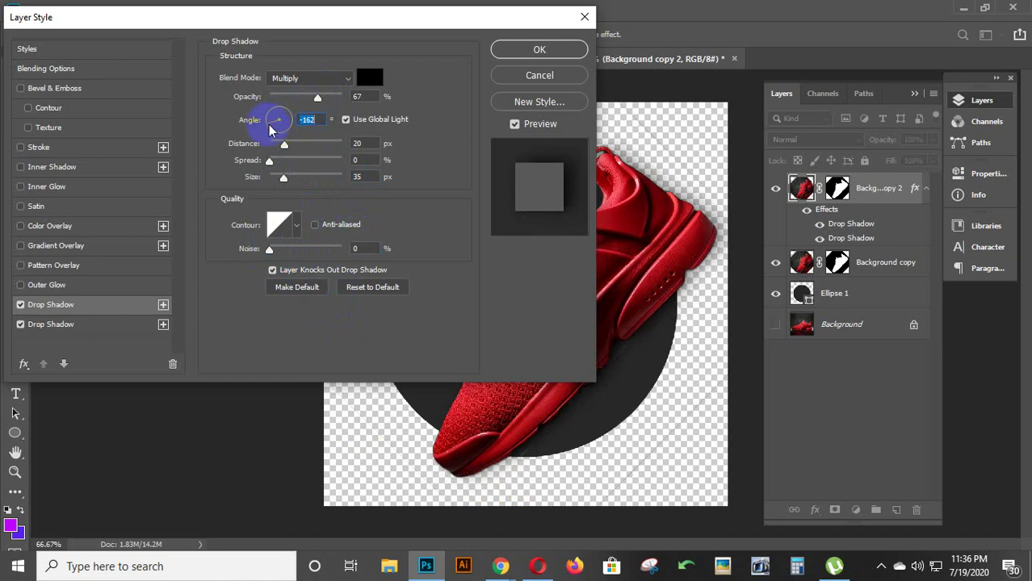
{"action": "left_click_drag", "start_coordinate": [269, 131], "coordinate": [286, 120]}
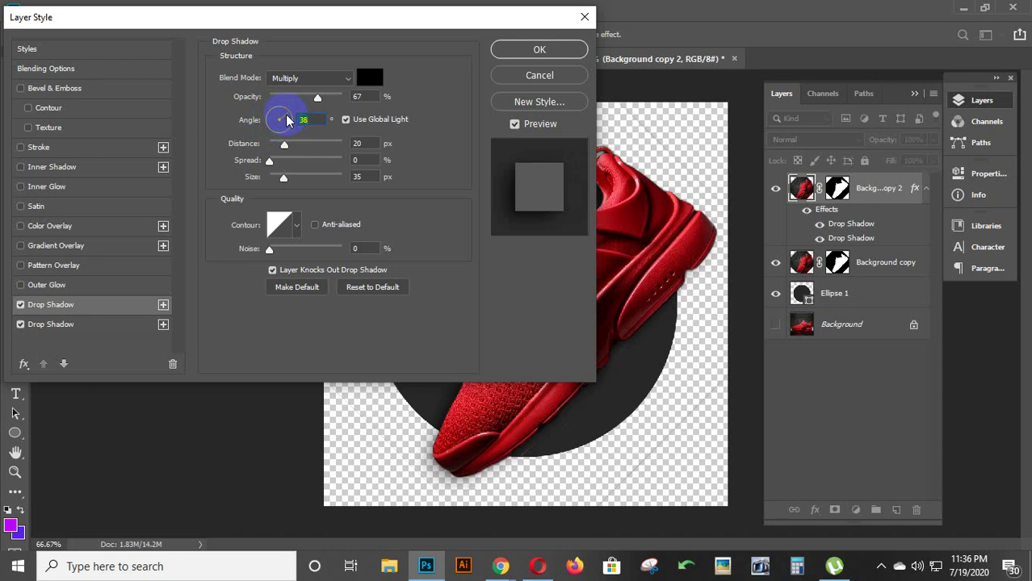
{"action": "mouse_move", "coordinate": [287, 120]}
{"action": "left_mouse_down"}
{"action": "mouse_move", "coordinate": [277, 133]}
{"action": "mouse_move", "coordinate": [268, 126]}
{"action": "left_mouse_up"}
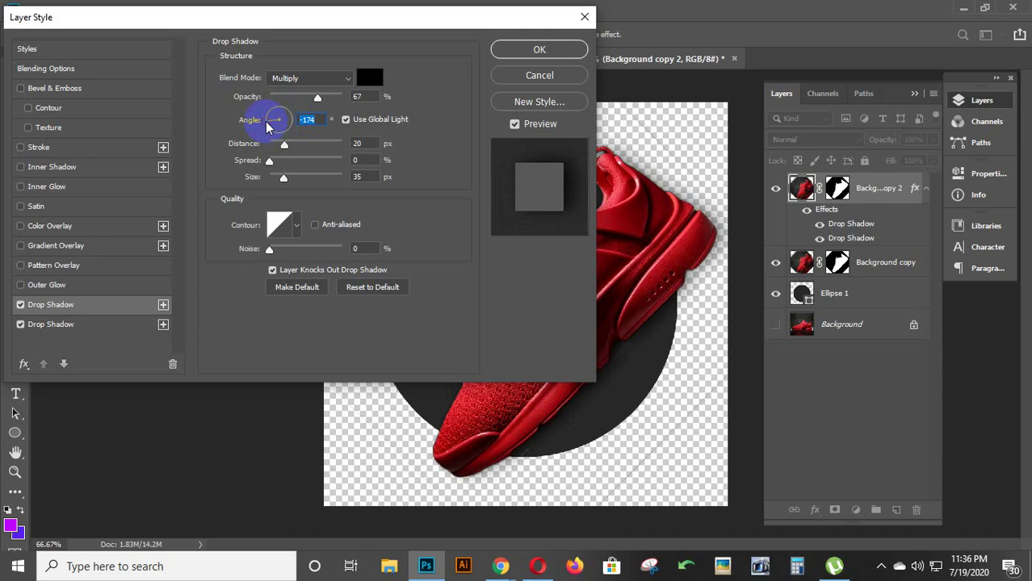
{"action": "mouse_move", "coordinate": [269, 116]}
{"action": "left_mouse_down"}
{"action": "mouse_move", "coordinate": [285, 149]}
{"action": "mouse_move", "coordinate": [298, 144]}
{"action": "mouse_move", "coordinate": [270, 165]}
{"action": "left_mouse_up"}
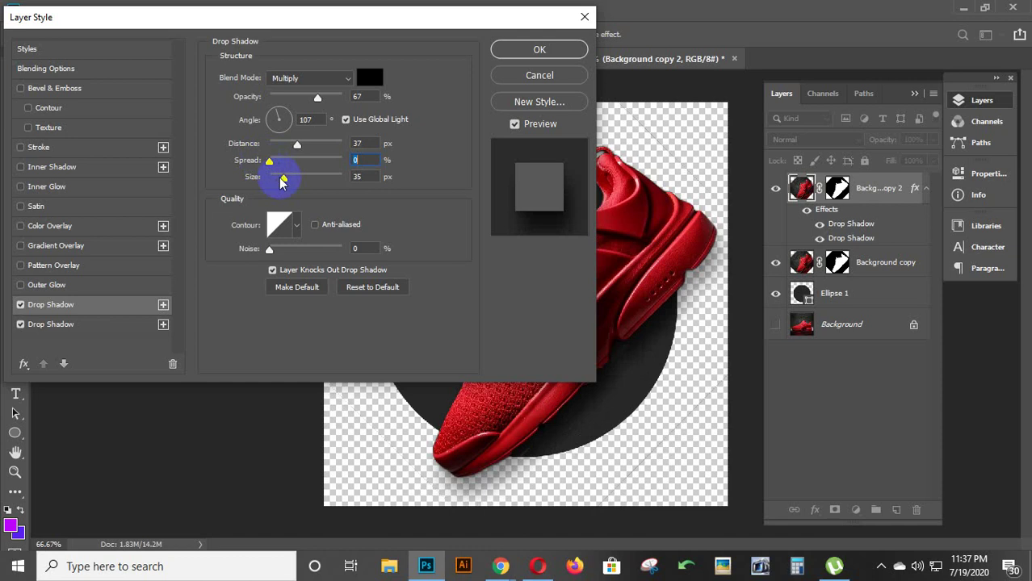
{"action": "left_click_drag", "start_coordinate": [282, 179], "coordinate": [268, 177]}
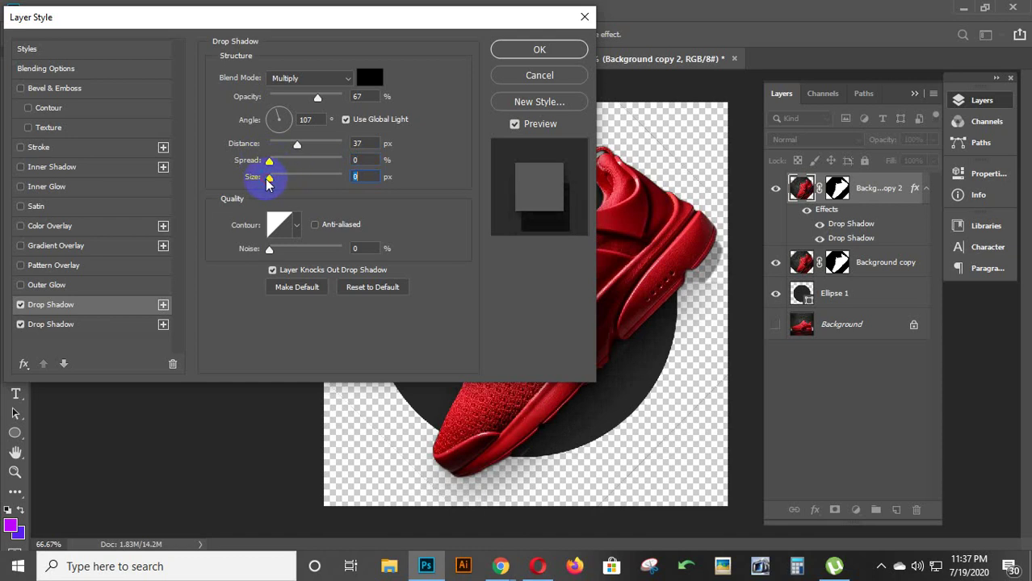
{"action": "left_click_drag", "start_coordinate": [269, 178], "coordinate": [278, 178]}
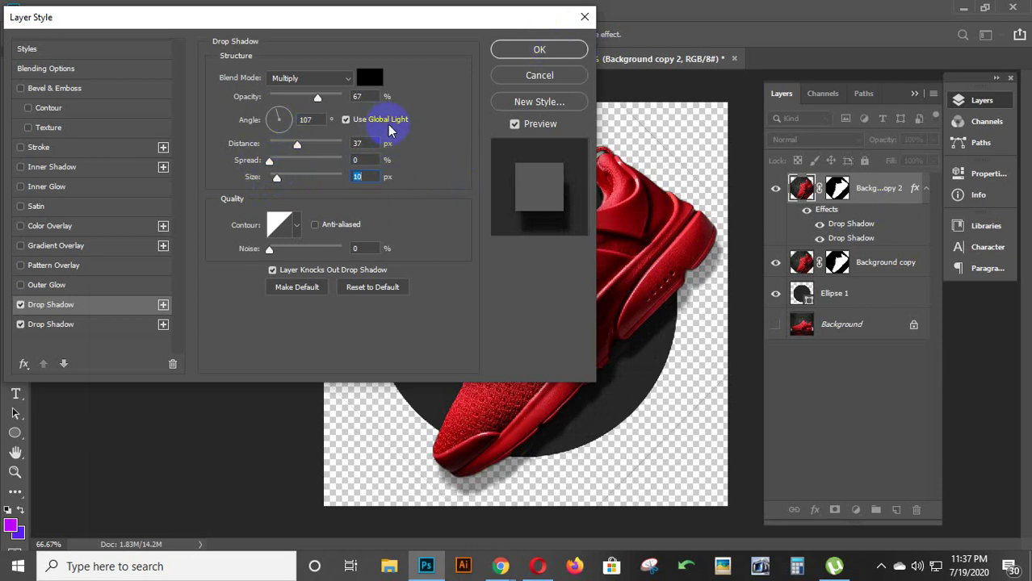
{"action": "left_click", "coordinate": [541, 49]}
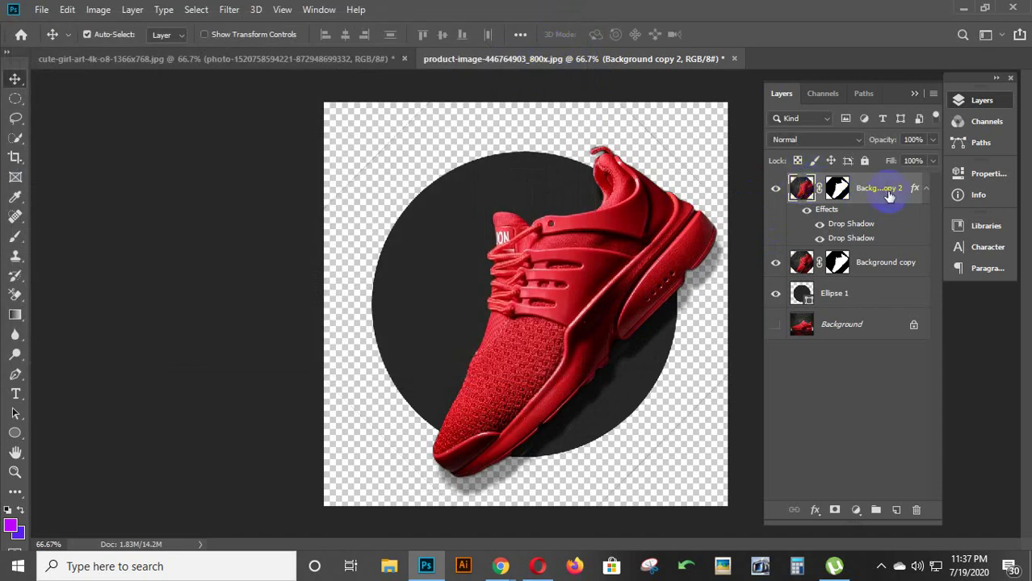
Step: Select Background copy 2 and shift it upward with a free transform
{"action": "left_click", "coordinate": [624, 346]}
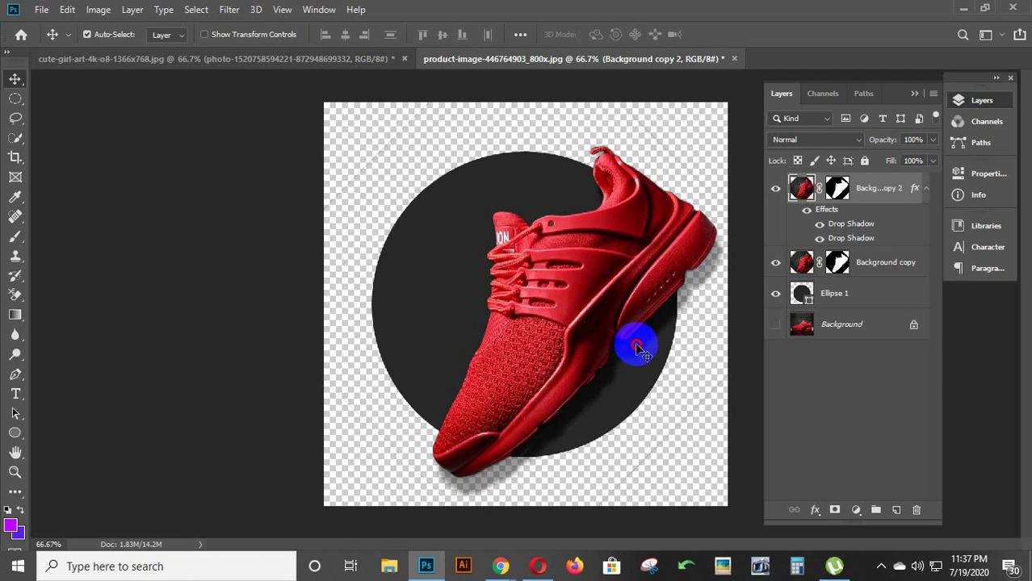
{"action": "left_click_drag", "start_coordinate": [637, 348], "coordinate": [633, 343]}
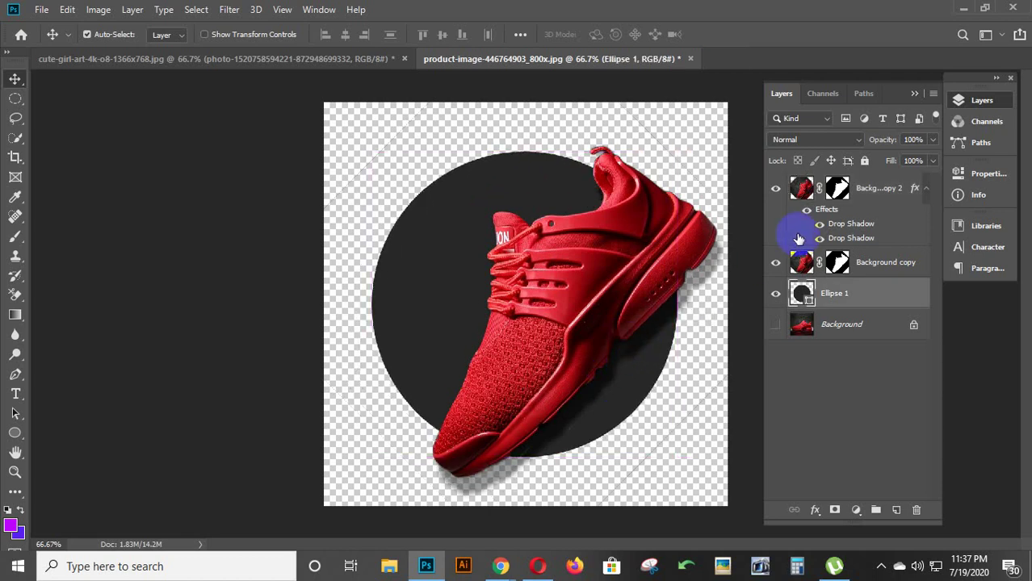
{"action": "left_click", "coordinate": [802, 189]}
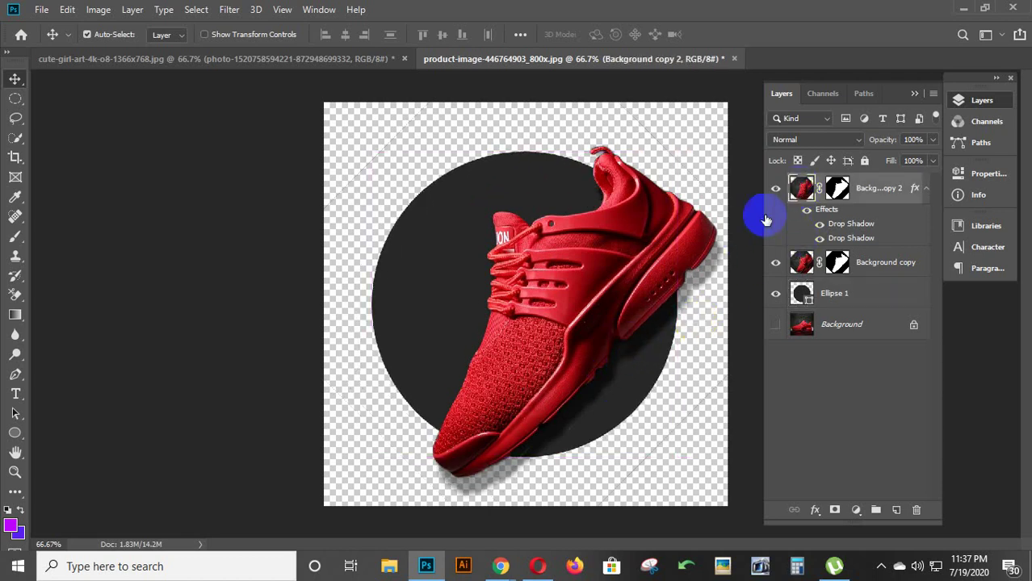
{"action": "key", "text": "ctrl+t"}
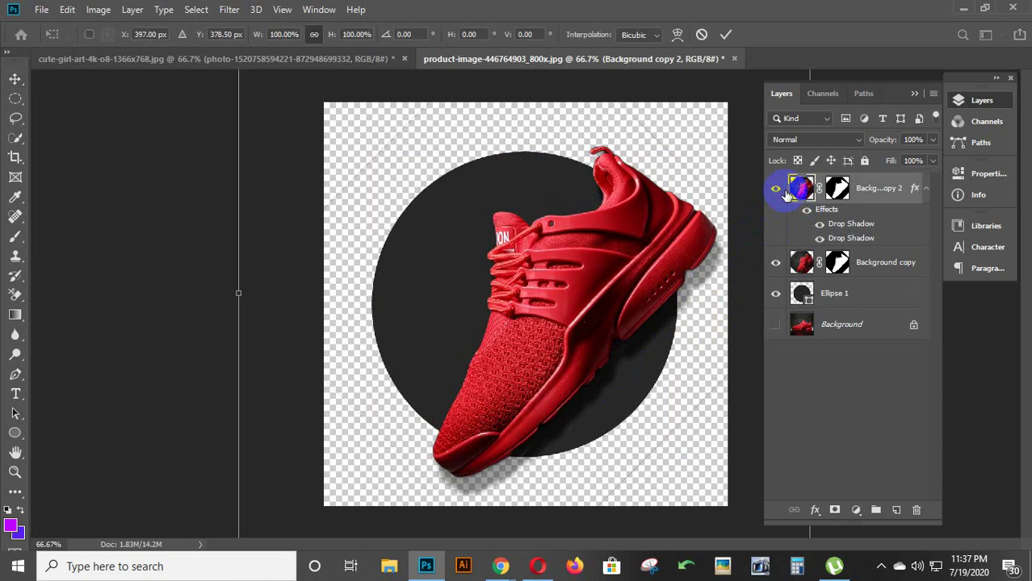
{"action": "left_click_drag", "start_coordinate": [692, 298], "coordinate": [676, 255]}
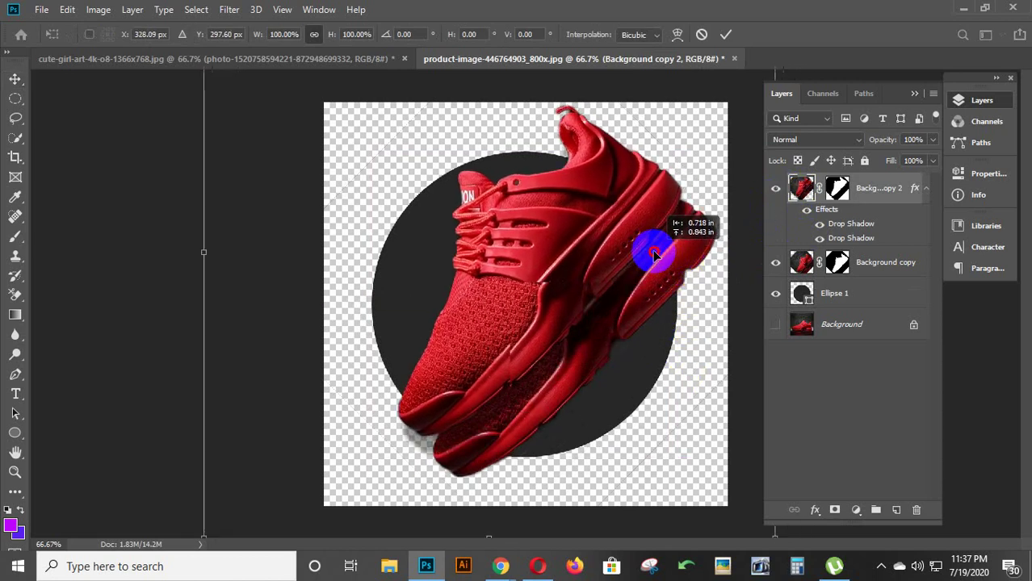
{"action": "mouse_move", "coordinate": [677, 255]}
{"action": "left_mouse_down"}
{"action": "mouse_move", "coordinate": [677, 284]}
{"action": "mouse_move", "coordinate": [675, 267]}
{"action": "left_mouse_up"}
Step: Align the shadowed shoe over the circle and hide the lower Background copy layer
{"action": "left_click", "coordinate": [776, 189]}
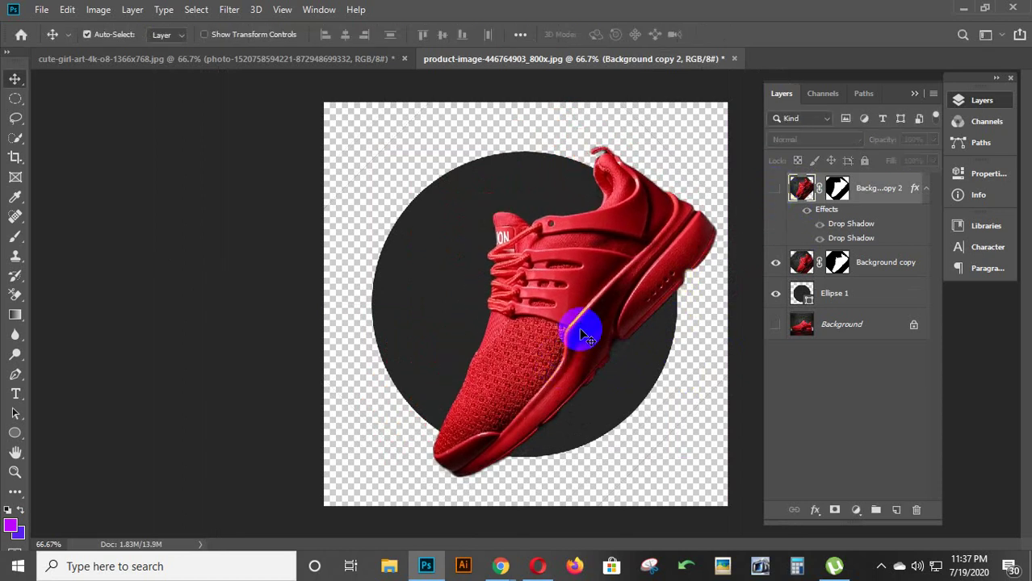
{"action": "left_click", "coordinate": [775, 189]}
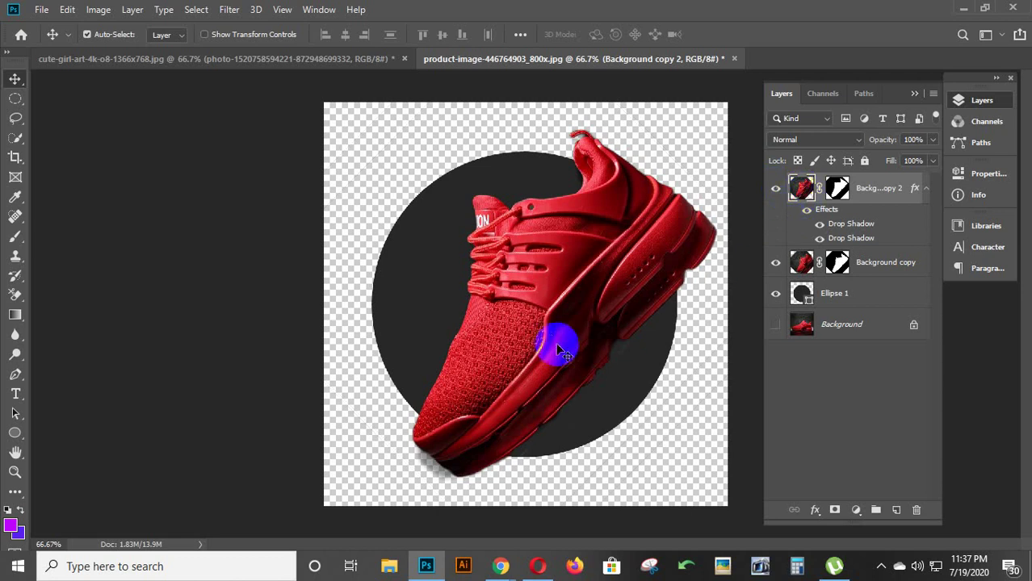
{"action": "left_click_drag", "start_coordinate": [553, 341], "coordinate": [447, 277]}
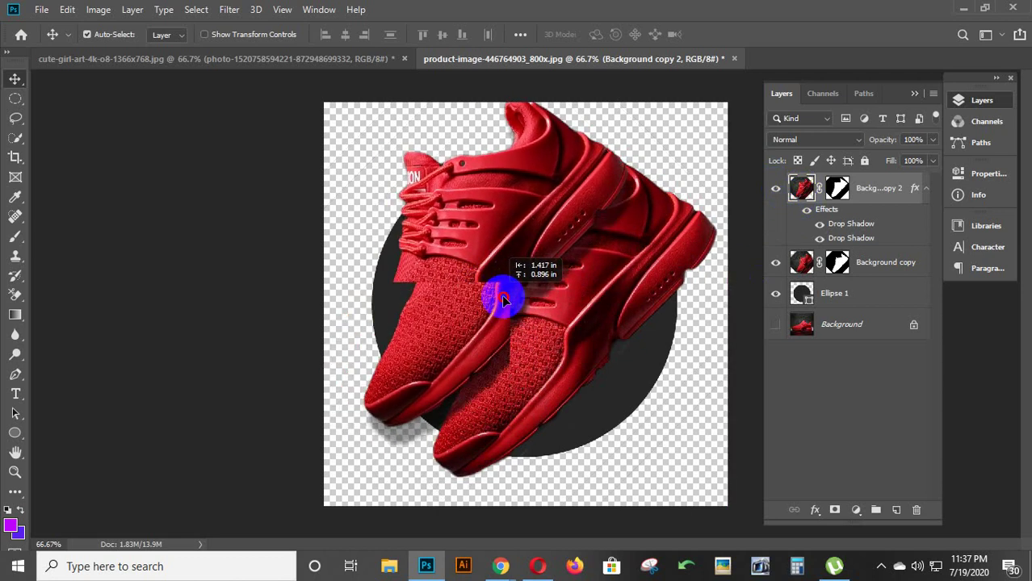
{"action": "left_click_drag", "start_coordinate": [447, 277], "coordinate": [531, 327]}
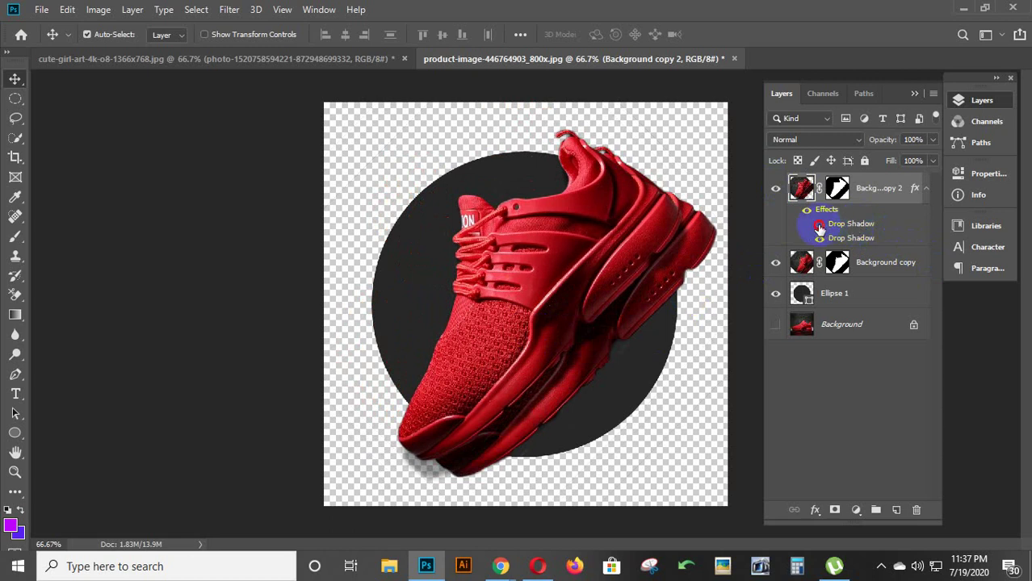
{"action": "left_click", "coordinate": [819, 227]}
{"action": "left_click", "coordinate": [819, 227]}
{"action": "left_click", "coordinate": [498, 351]}
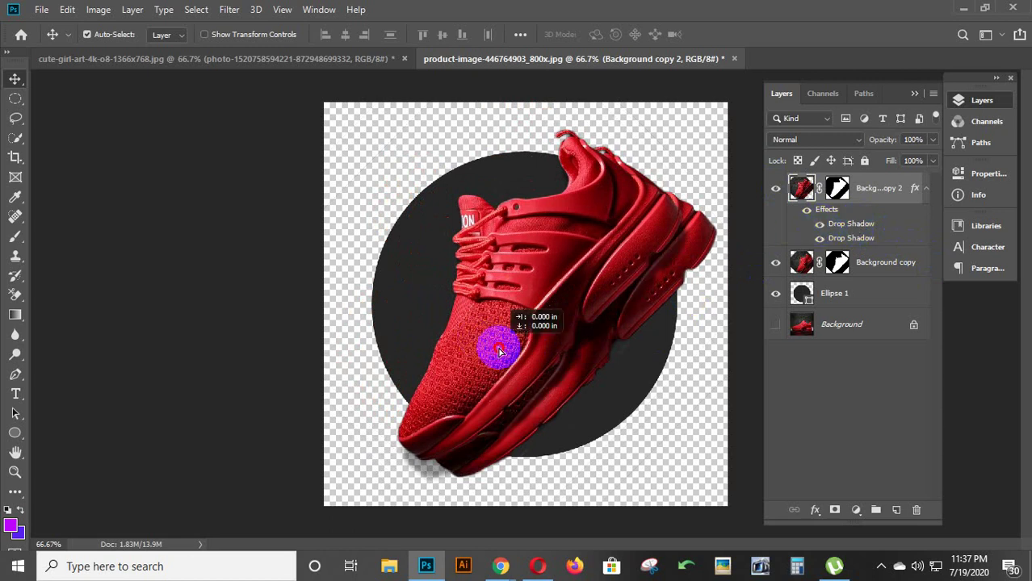
{"action": "mouse_move", "coordinate": [498, 351]}
{"action": "left_mouse_down"}
{"action": "mouse_move", "coordinate": [410, 358]}
{"action": "mouse_move", "coordinate": [438, 323]}
{"action": "mouse_move", "coordinate": [472, 316]}
{"action": "mouse_move", "coordinate": [498, 338]}
{"action": "mouse_move", "coordinate": [535, 342]}
{"action": "mouse_move", "coordinate": [546, 325]}
{"action": "mouse_move", "coordinate": [553, 345]}
{"action": "mouse_move", "coordinate": [592, 342]}
{"action": "mouse_move", "coordinate": [598, 357]}
{"action": "mouse_move", "coordinate": [585, 346]}
{"action": "left_mouse_up"}
{"action": "left_click", "coordinate": [776, 263]}
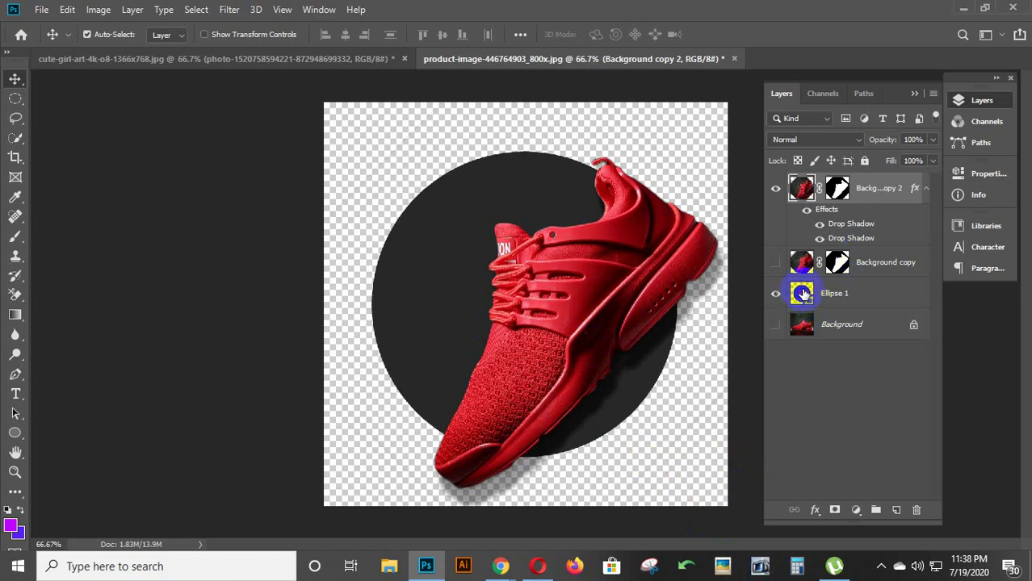
Step: Change the Ellipse 1 fill from dark grey to pure white (ffffff)
{"action": "left_click", "coordinate": [803, 295]}
{"action": "double_click", "coordinate": [803, 295]}
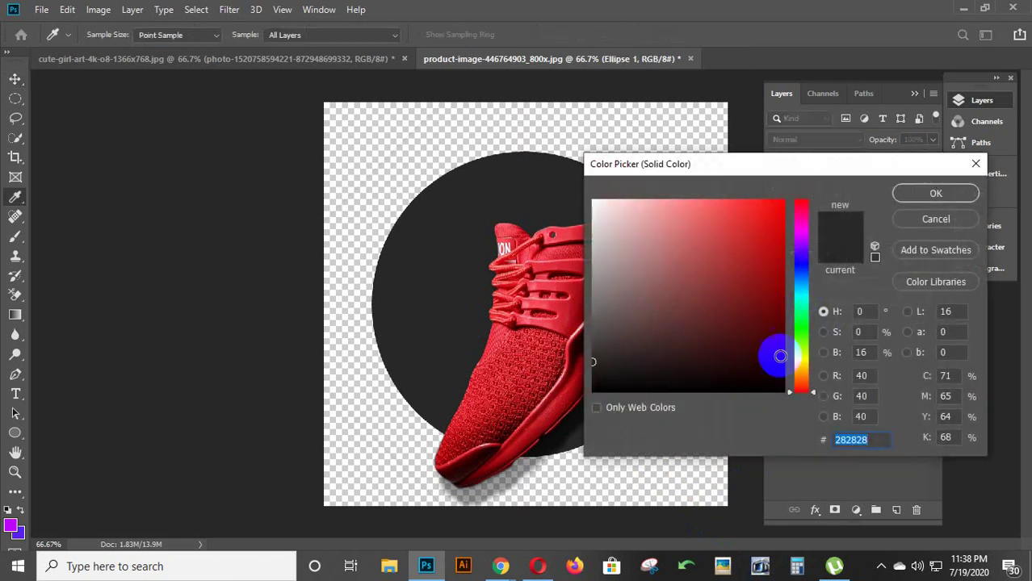
{"action": "left_click", "coordinate": [800, 295]}
{"action": "left_click_drag", "start_coordinate": [800, 298], "coordinate": [798, 300]}
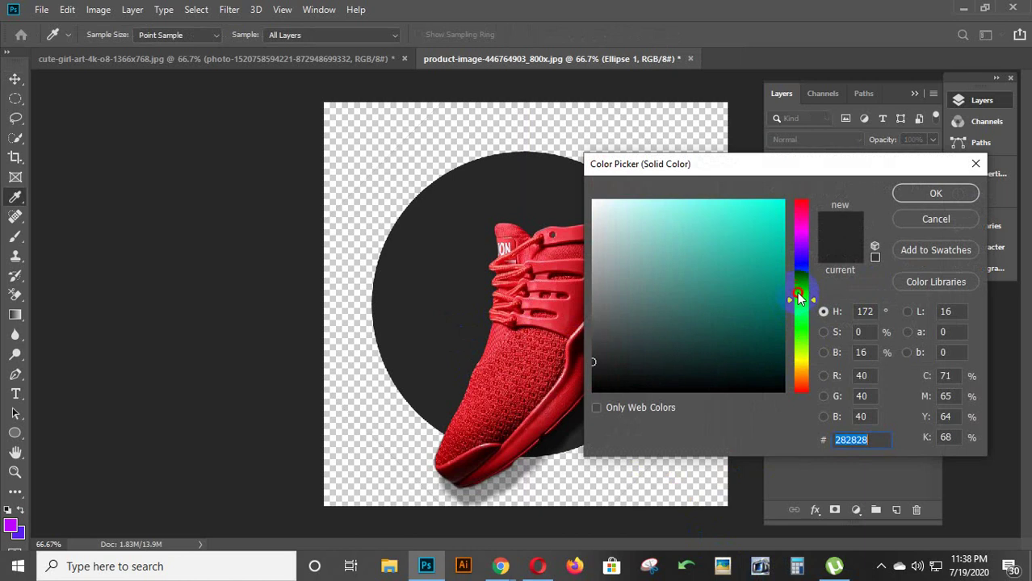
{"action": "left_click_drag", "start_coordinate": [798, 300], "coordinate": [801, 288]}
{"action": "left_click", "coordinate": [775, 205]}
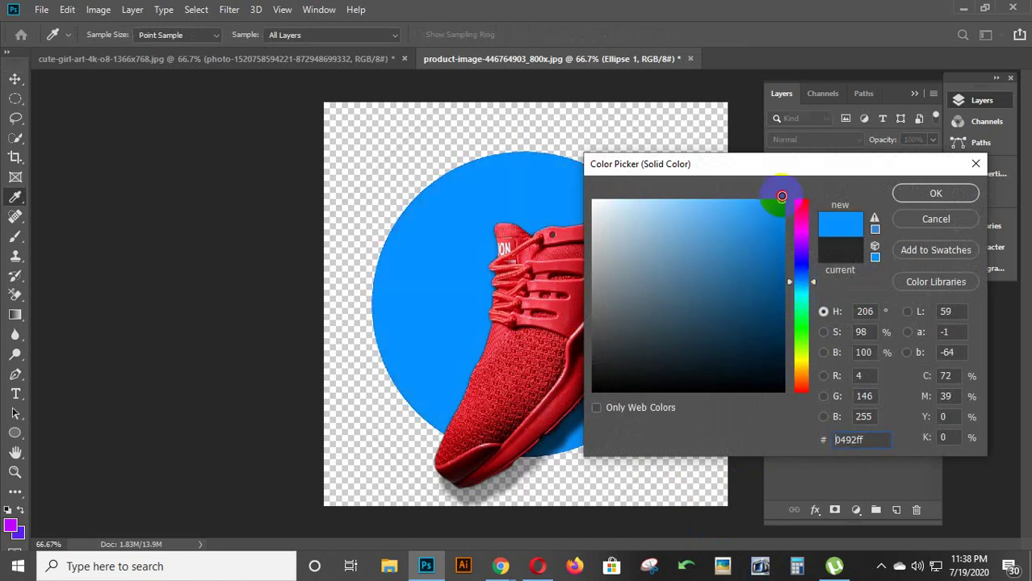
{"action": "left_click_drag", "start_coordinate": [781, 195], "coordinate": [684, 197]}
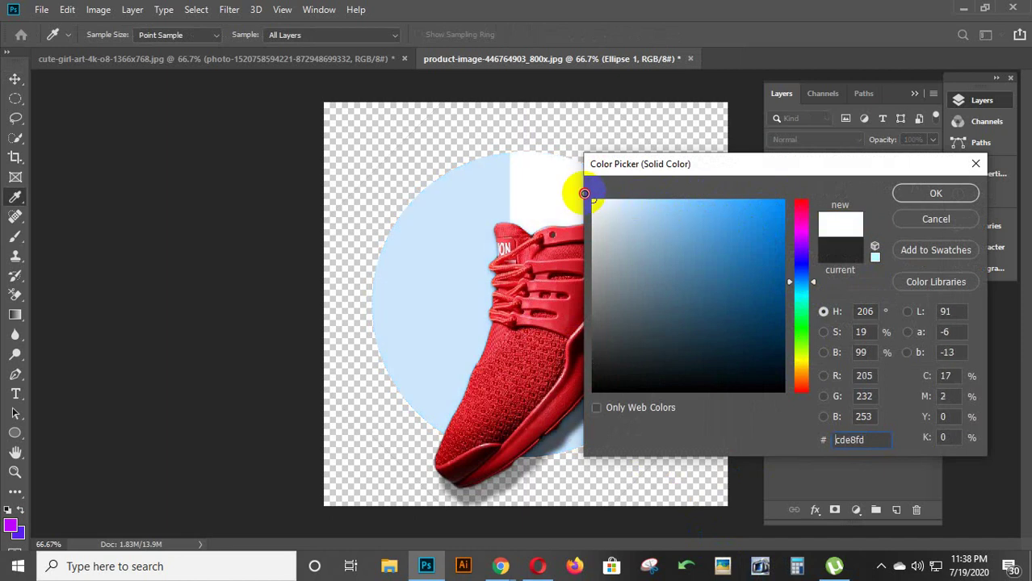
{"action": "left_click_drag", "start_coordinate": [674, 197], "coordinate": [578, 191]}
{"action": "left_click", "coordinate": [940, 196]}
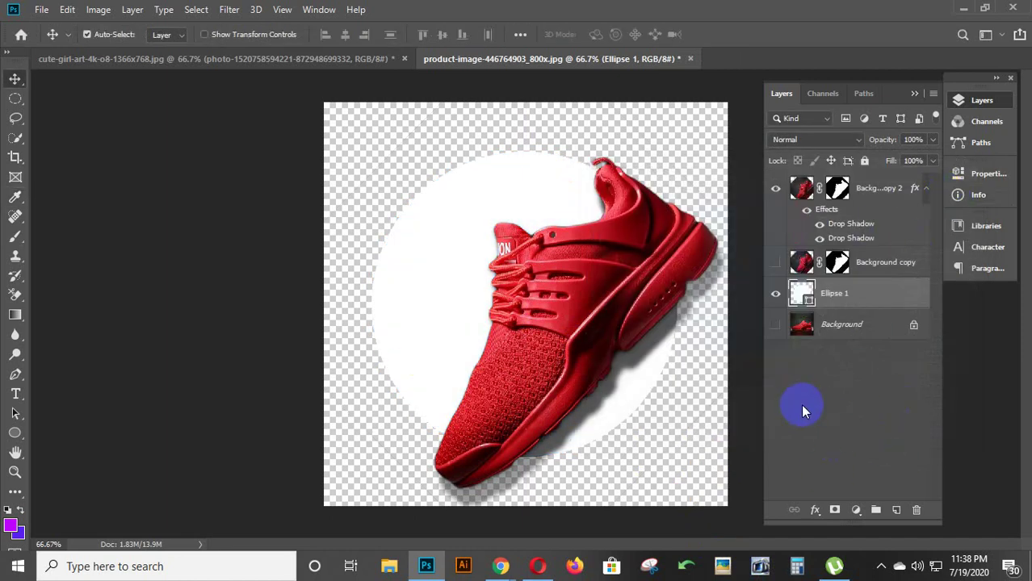
Step: Draw a canvas-sized rectangle filled with black
{"action": "right_click", "coordinate": [15, 436]}
{"action": "left_click", "coordinate": [60, 432]}
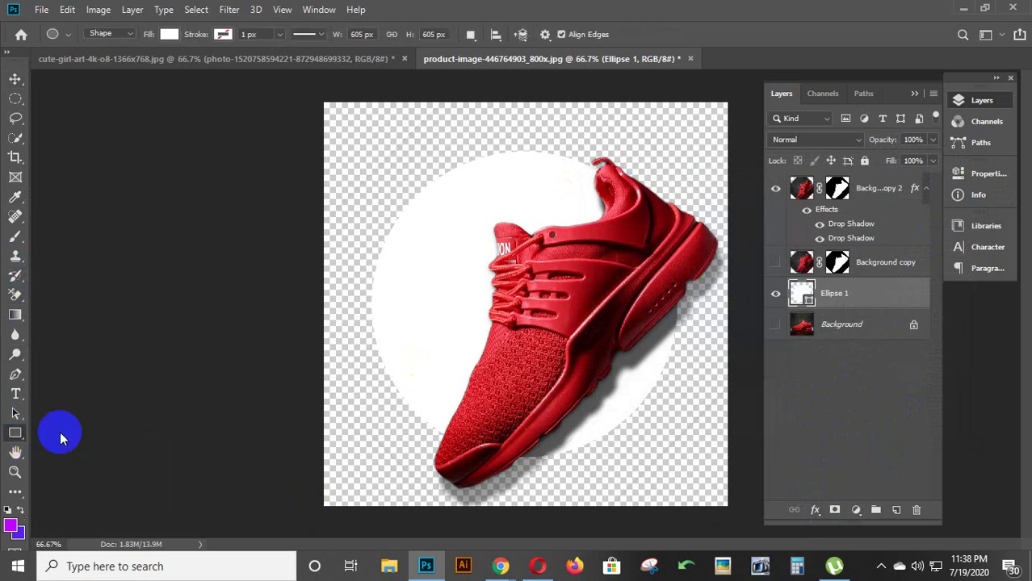
{"action": "left_click_drag", "start_coordinate": [299, 87], "coordinate": [744, 526]}
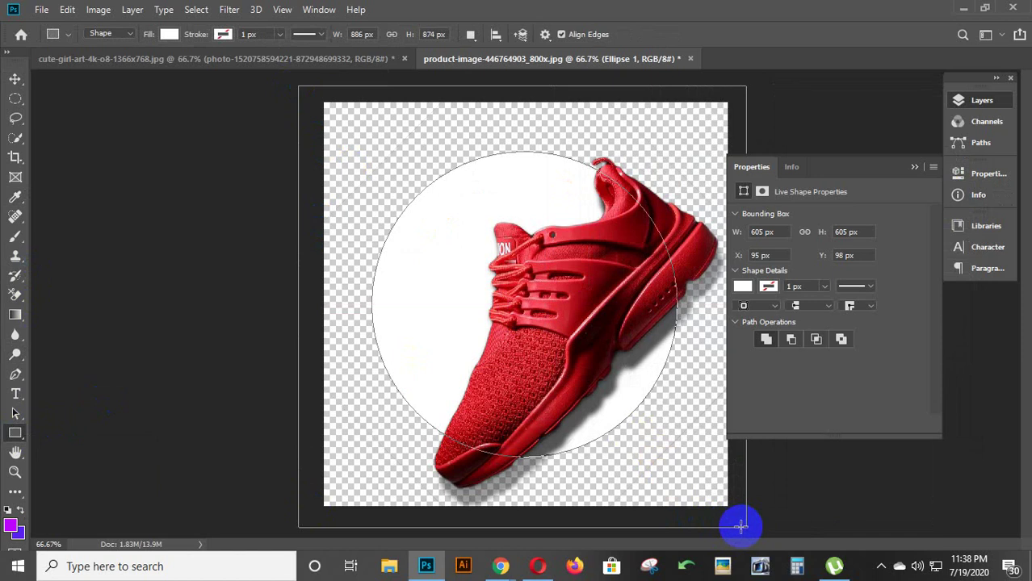
{"action": "left_click", "coordinate": [741, 263]}
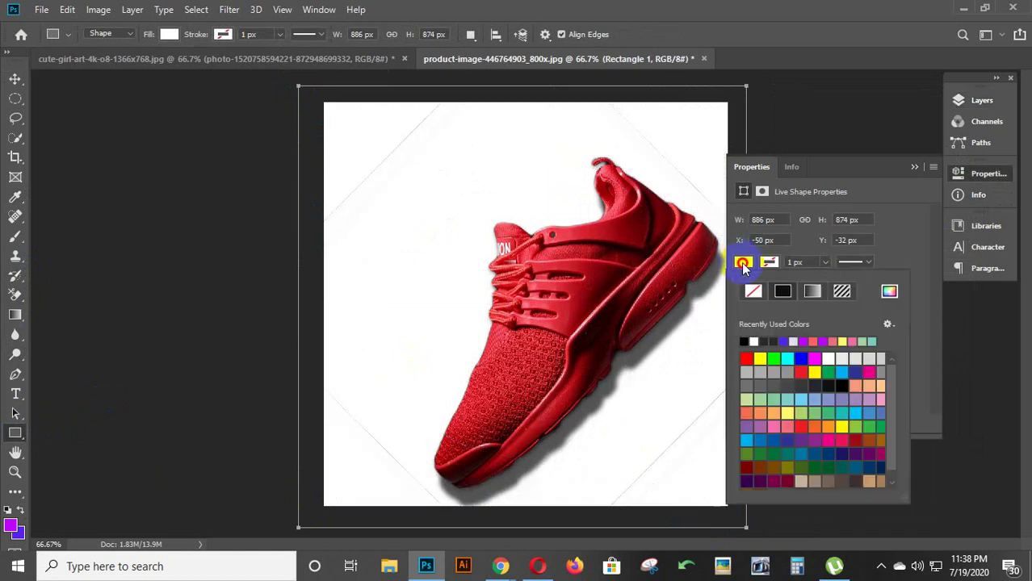
{"action": "left_click", "coordinate": [741, 263]}
{"action": "left_click", "coordinate": [742, 263]}
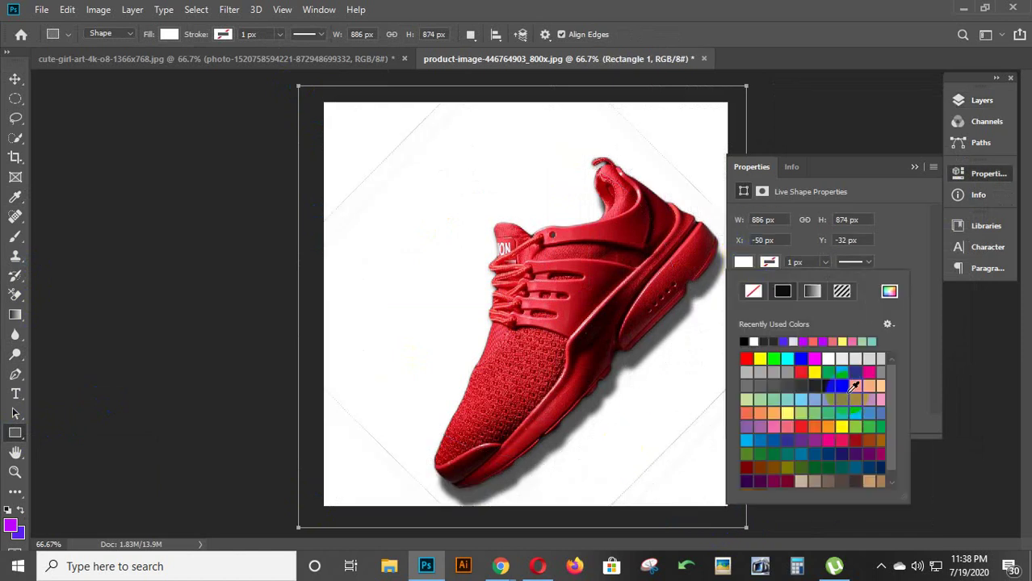
{"action": "left_click", "coordinate": [853, 381]}
{"action": "left_click", "coordinate": [341, 406]}
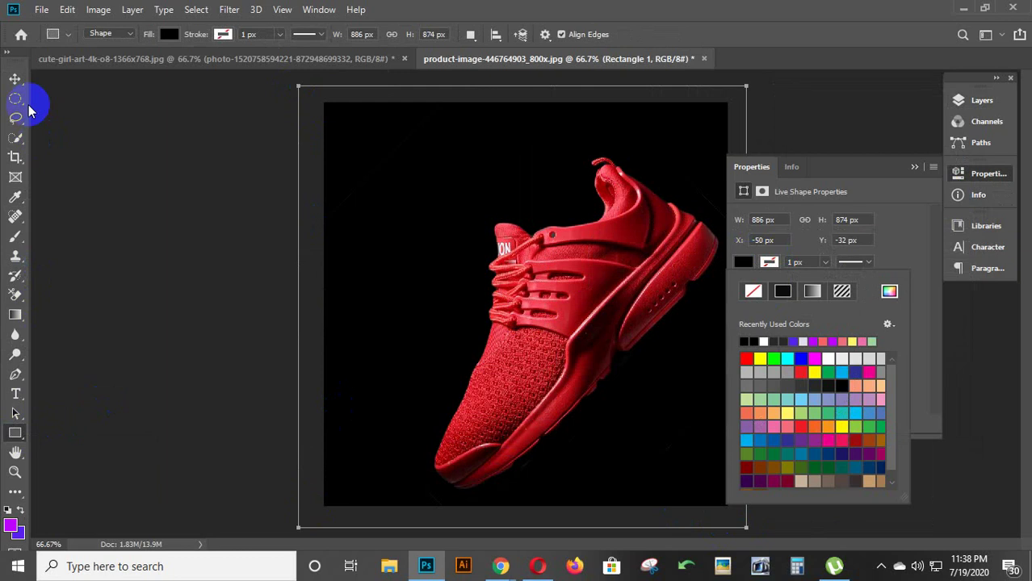
Step: Place Rectangle 1 below Ellipse 1 and nudge the white circle slightly down
{"action": "left_click", "coordinate": [12, 78]}
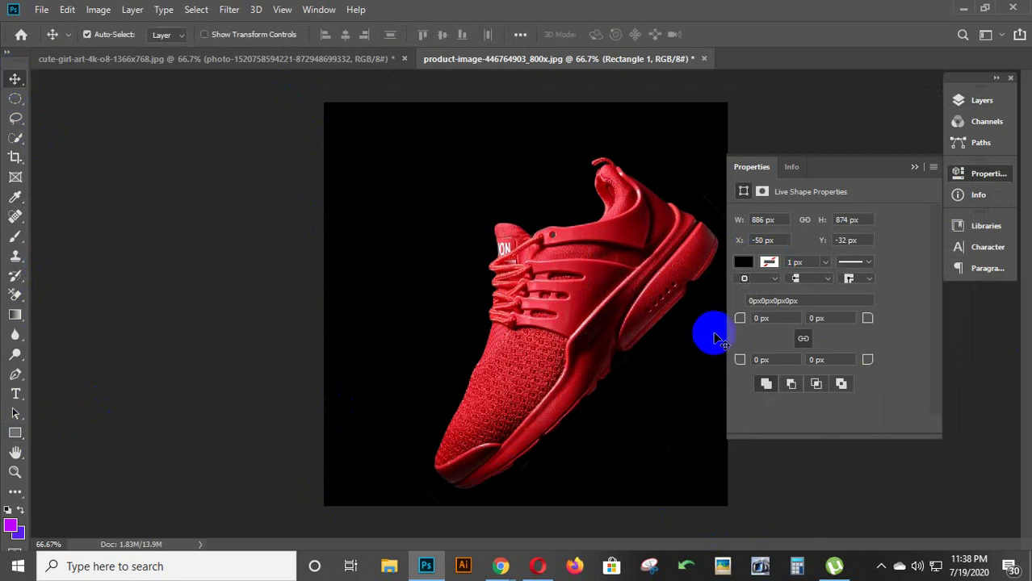
{"action": "left_click", "coordinate": [958, 100]}
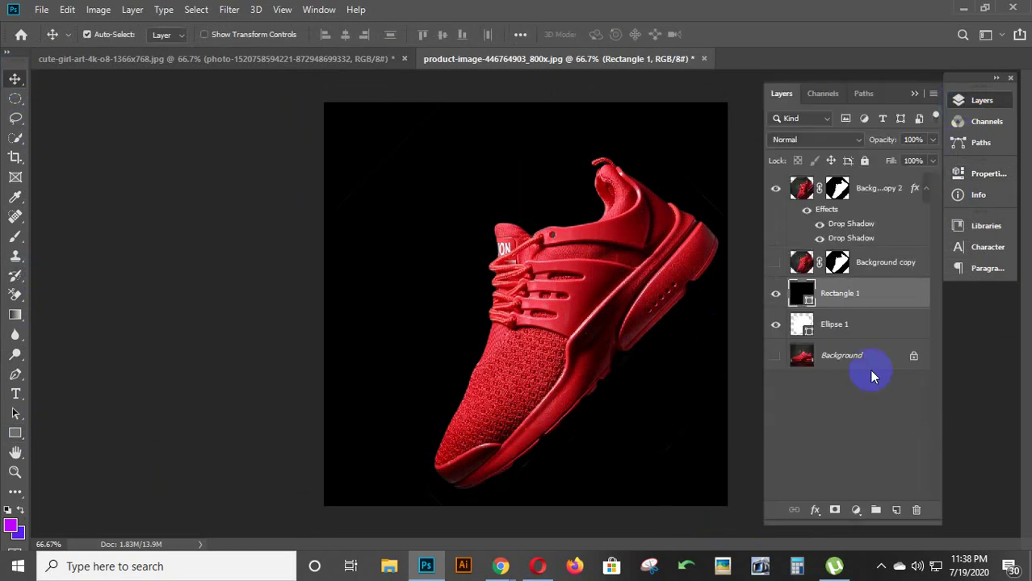
{"action": "left_click_drag", "start_coordinate": [853, 293], "coordinate": [850, 338]}
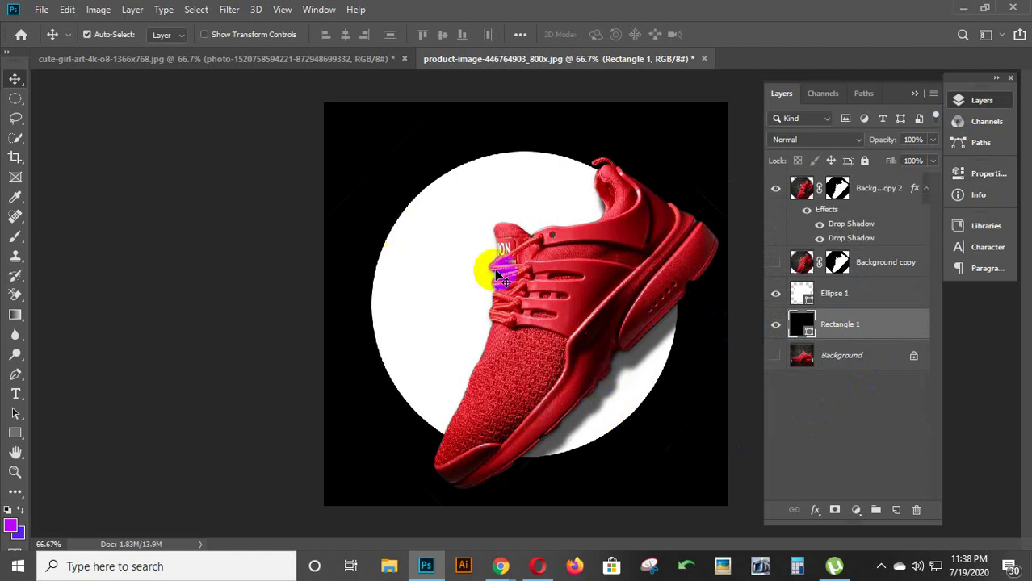
{"action": "left_click", "coordinate": [799, 295]}
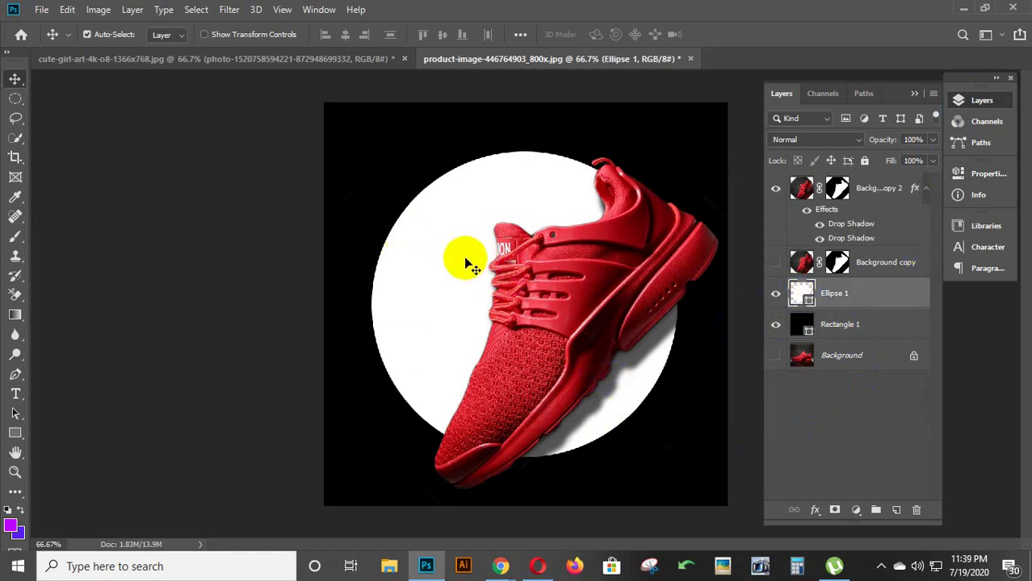
{"action": "mouse_move", "coordinate": [468, 263]}
{"action": "left_mouse_down"}
{"action": "mouse_move", "coordinate": [468, 296]}
{"action": "mouse_move", "coordinate": [384, 356]}
{"action": "mouse_move", "coordinate": [443, 287]}
{"action": "left_mouse_up"}
Step: Scale the white circle up to about 106% wide and 113% tall
{"action": "key", "text": "ctrl+t"}
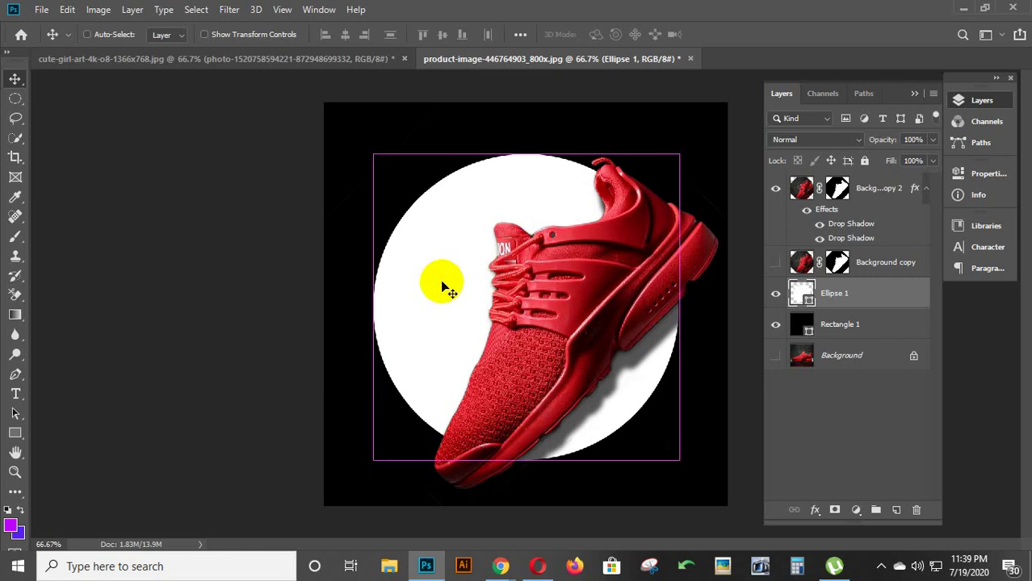
{"action": "mouse_move", "coordinate": [680, 156]}
{"action": "left_mouse_down"}
{"action": "mouse_move", "coordinate": [708, 129]}
{"action": "mouse_move", "coordinate": [688, 137]}
{"action": "left_mouse_up"}
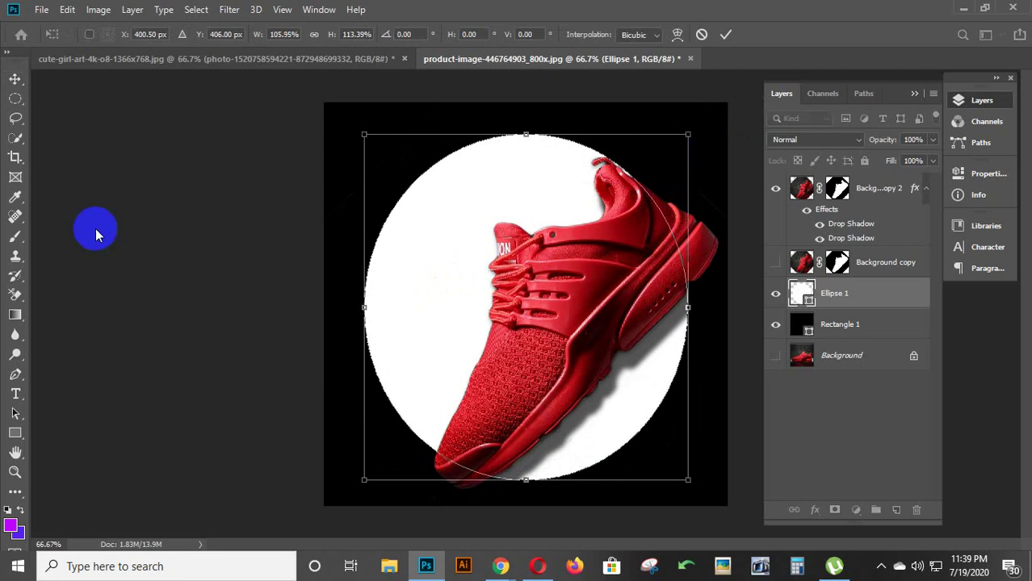
{"action": "left_click", "coordinate": [16, 78]}
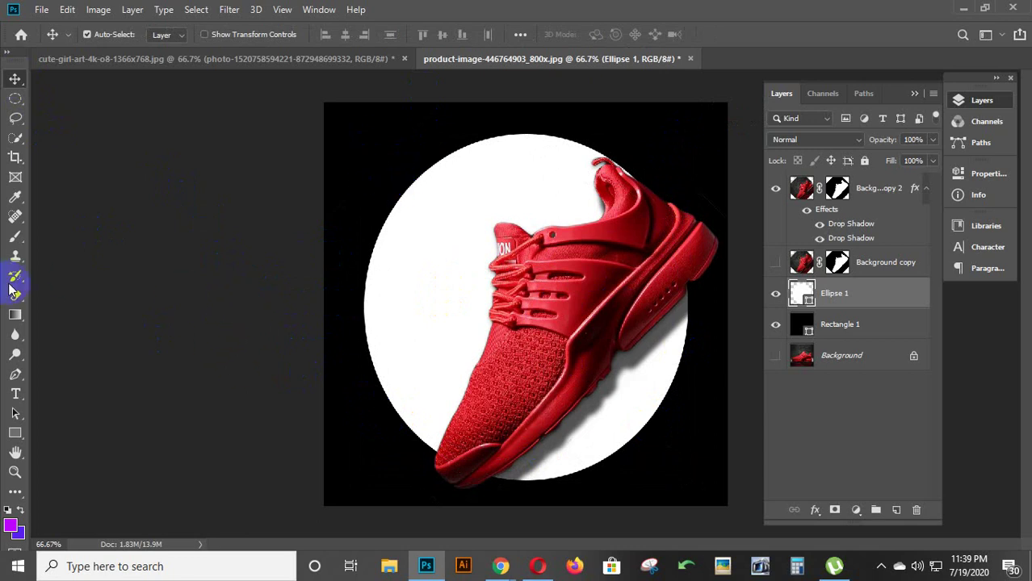
Step: Draw a 545 × 303 px rectangle in the top-left corner and fill it red
{"action": "left_click_drag", "start_coordinate": [17, 437], "coordinate": [48, 435]}
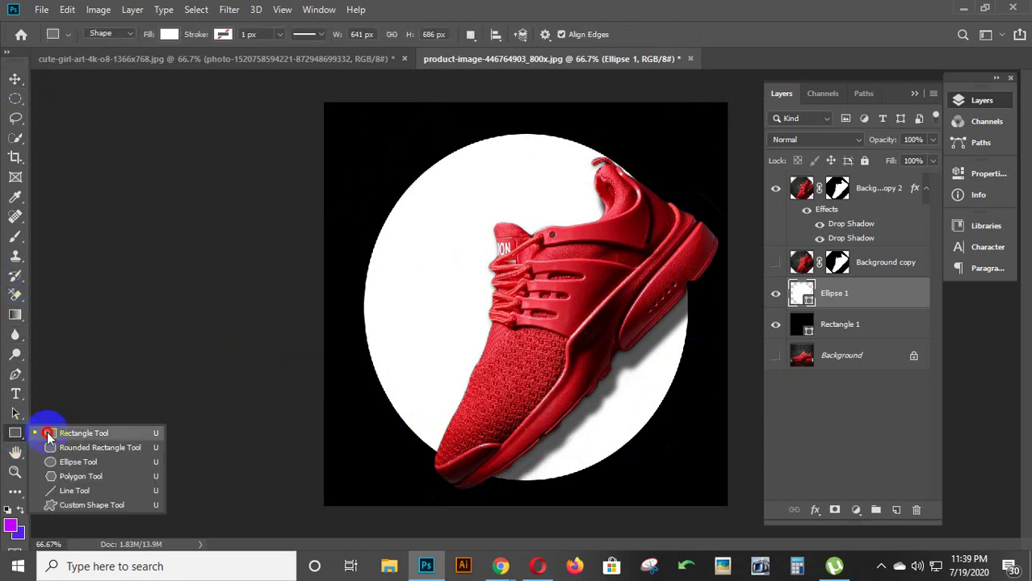
{"action": "left_click", "coordinate": [73, 437]}
{"action": "left_click_drag", "start_coordinate": [222, 248], "coordinate": [495, 95]}
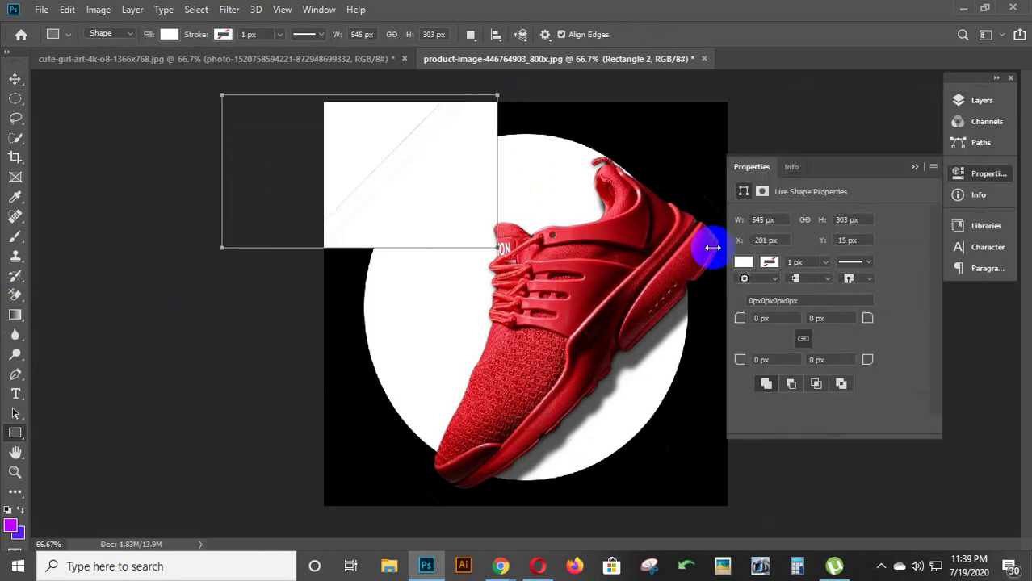
{"action": "left_click", "coordinate": [743, 263]}
{"action": "left_click", "coordinate": [745, 264]}
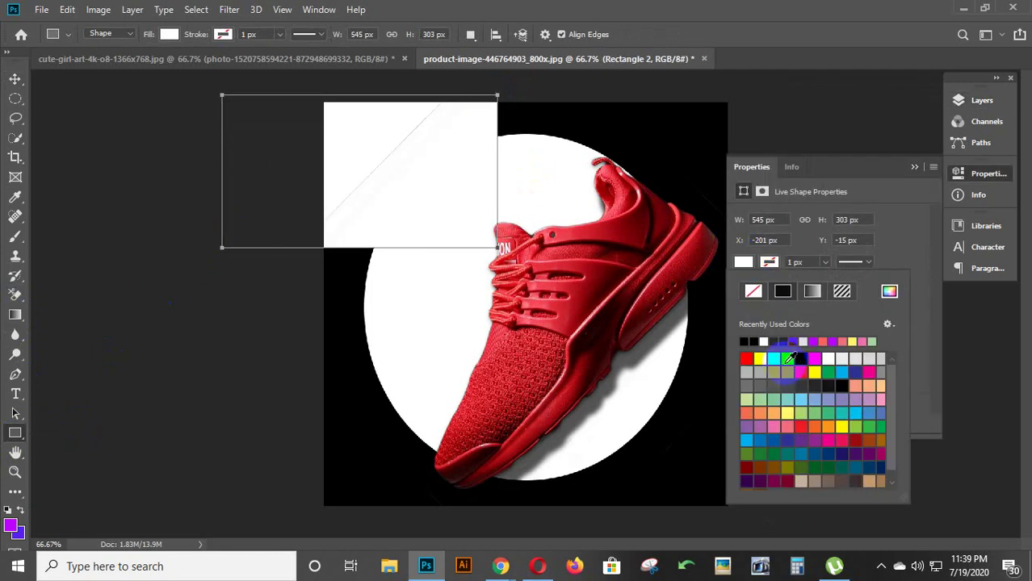
{"action": "left_click", "coordinate": [775, 358]}
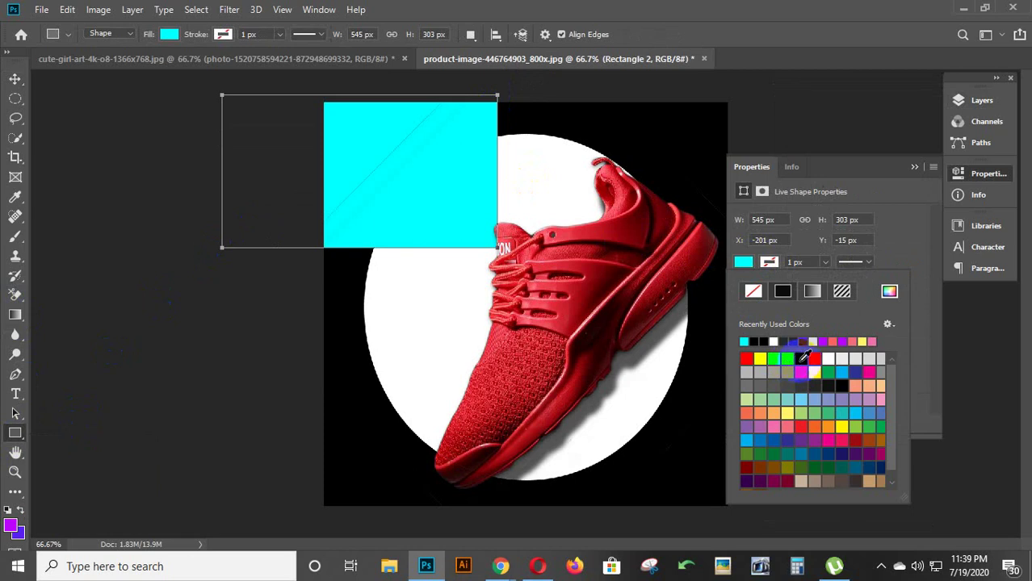
{"action": "left_click", "coordinate": [878, 411]}
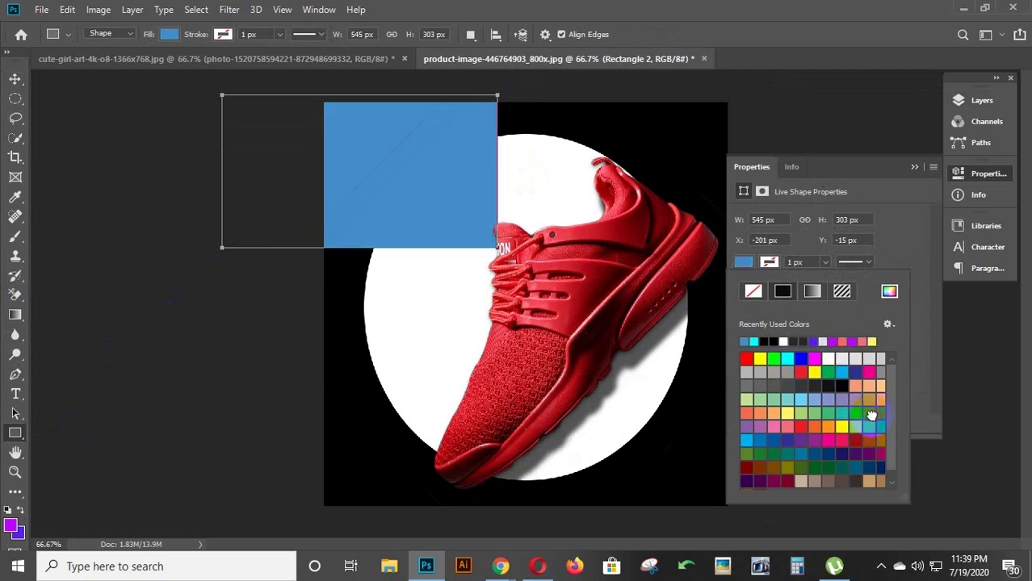
{"action": "left_click", "coordinate": [747, 358]}
{"action": "left_click", "coordinate": [15, 78]}
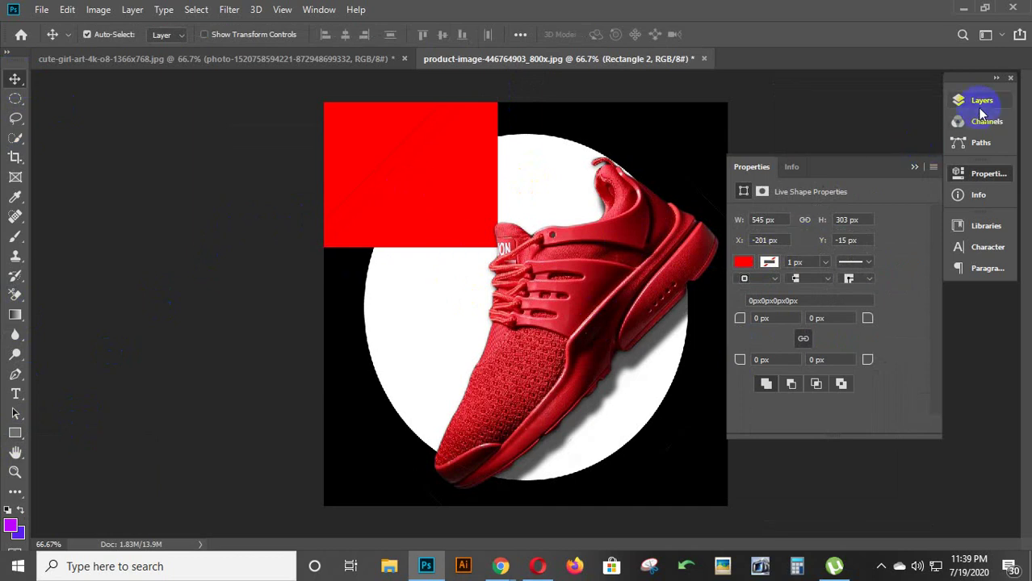
{"action": "left_click", "coordinate": [982, 101]}
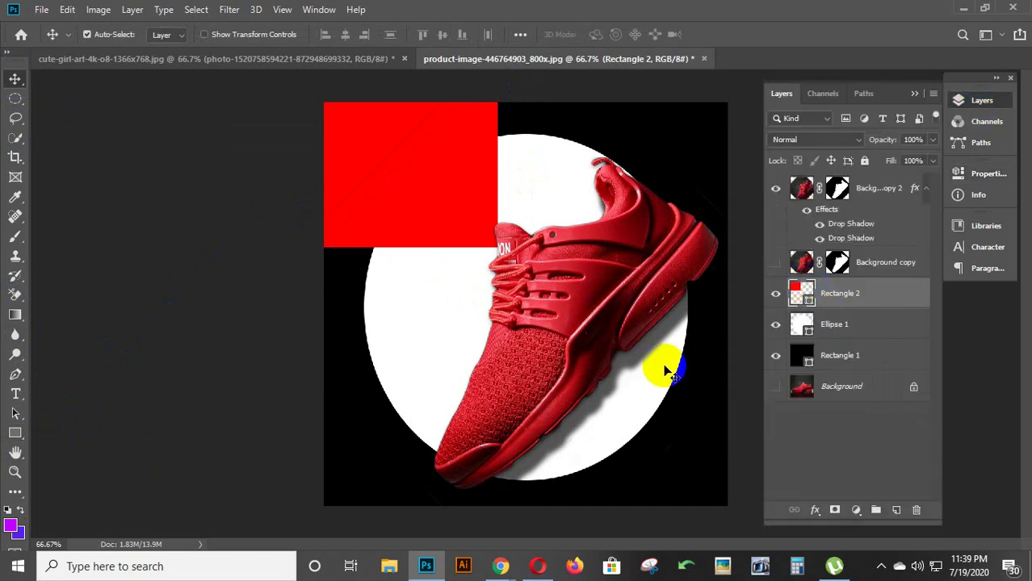
Step: Rotate Rectangle 2 about -50° and stretch it into a diagonal band across the top-left
{"action": "key", "text": "ctrl+t"}
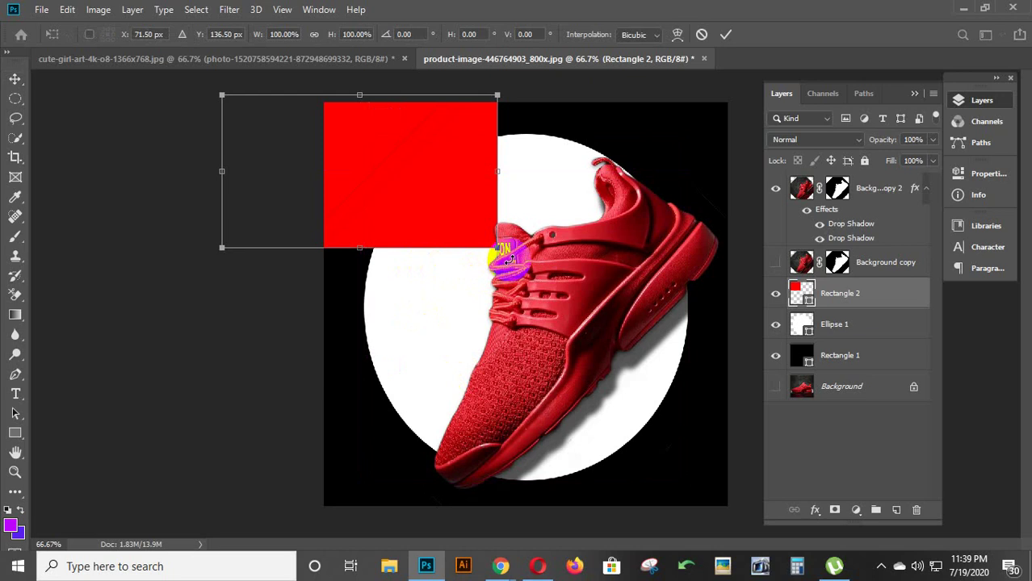
{"action": "left_click_drag", "start_coordinate": [507, 258], "coordinate": [568, 95]}
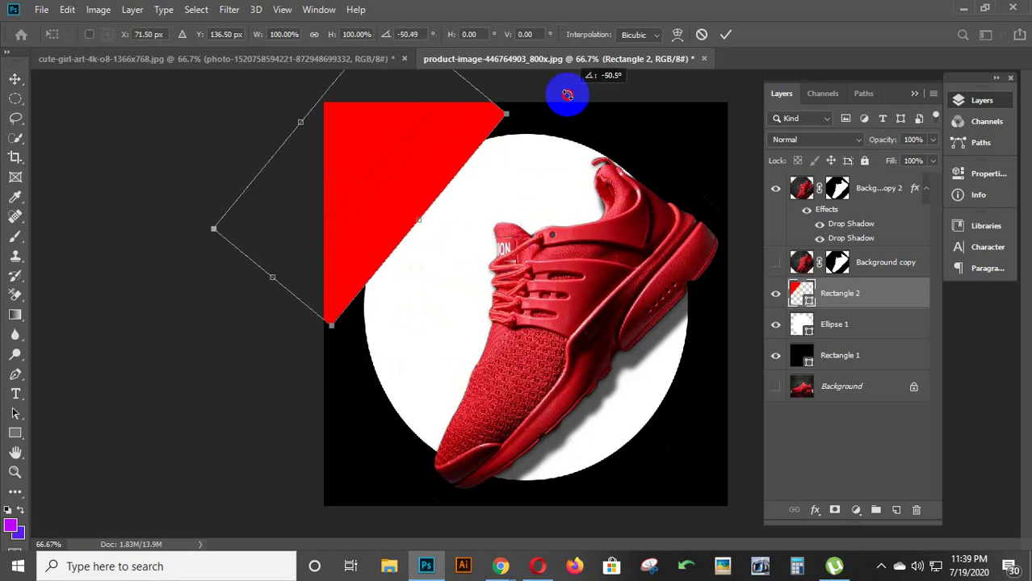
{"action": "left_click_drag", "start_coordinate": [352, 219], "coordinate": [385, 236]}
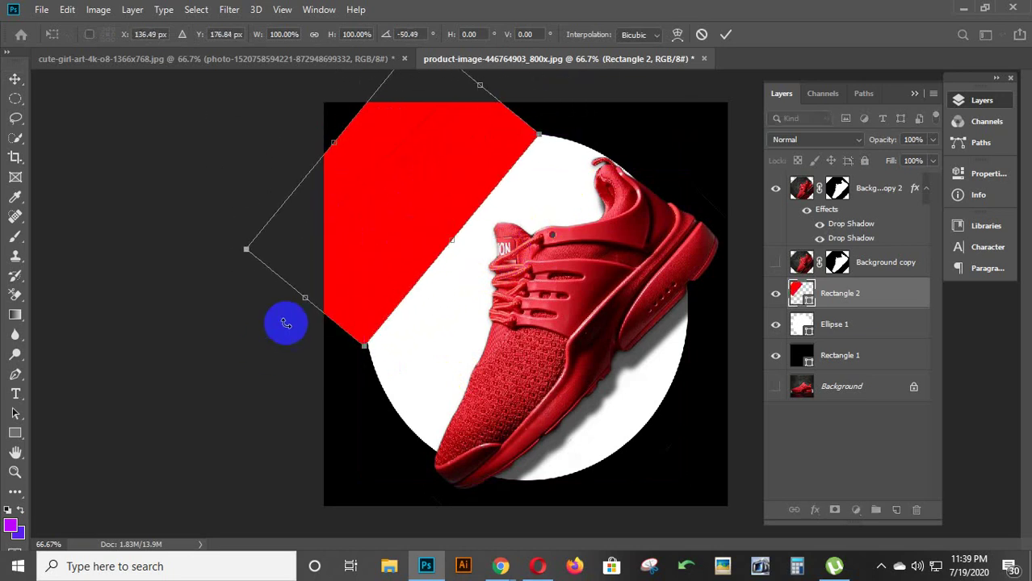
{"action": "left_click_drag", "start_coordinate": [306, 301], "coordinate": [203, 425]}
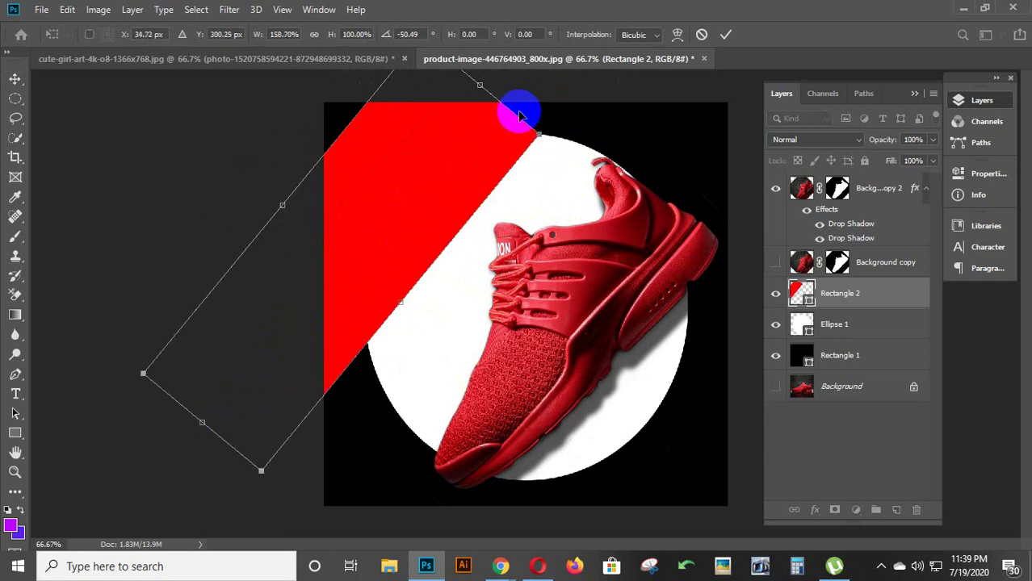
{"action": "left_click_drag", "start_coordinate": [479, 84], "coordinate": [566, 35]}
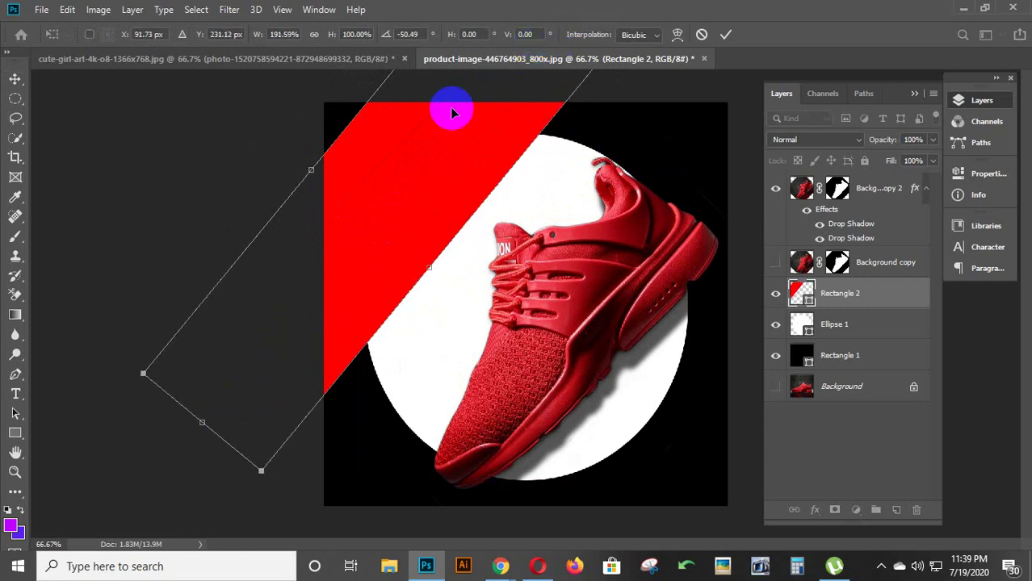
{"action": "left_click_drag", "start_coordinate": [311, 170], "coordinate": [260, 128]}
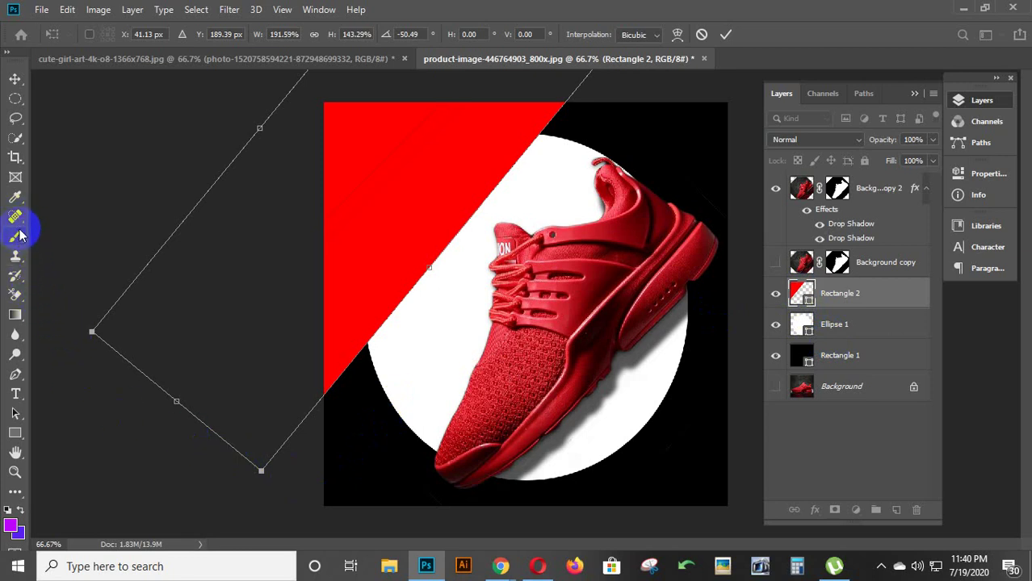
{"action": "left_click", "coordinate": [15, 197]}
Step: Darken the diagonal band's fill from ff0000 to b10000
{"action": "left_click", "coordinate": [528, 365]}
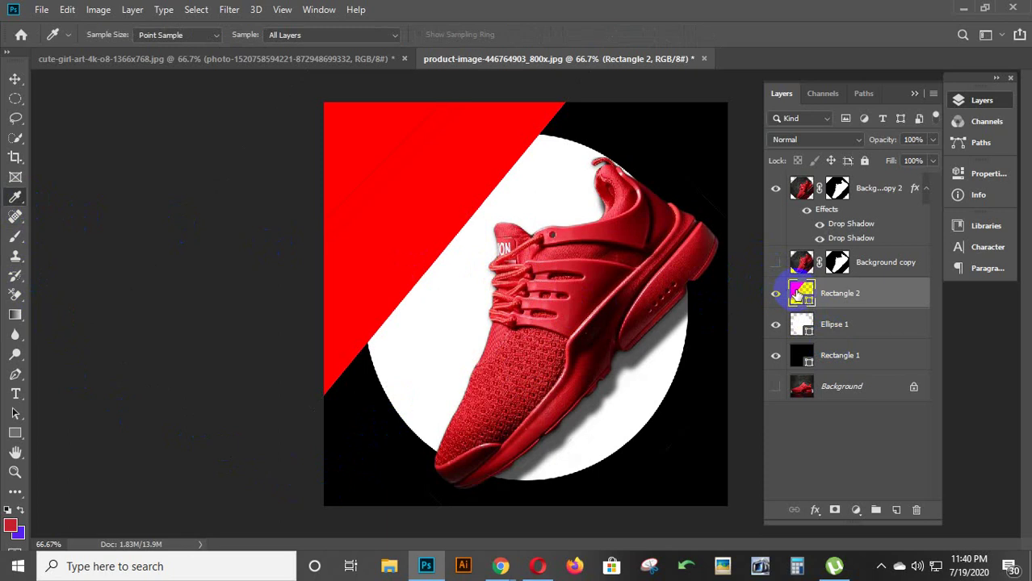
{"action": "double_click", "coordinate": [802, 293]}
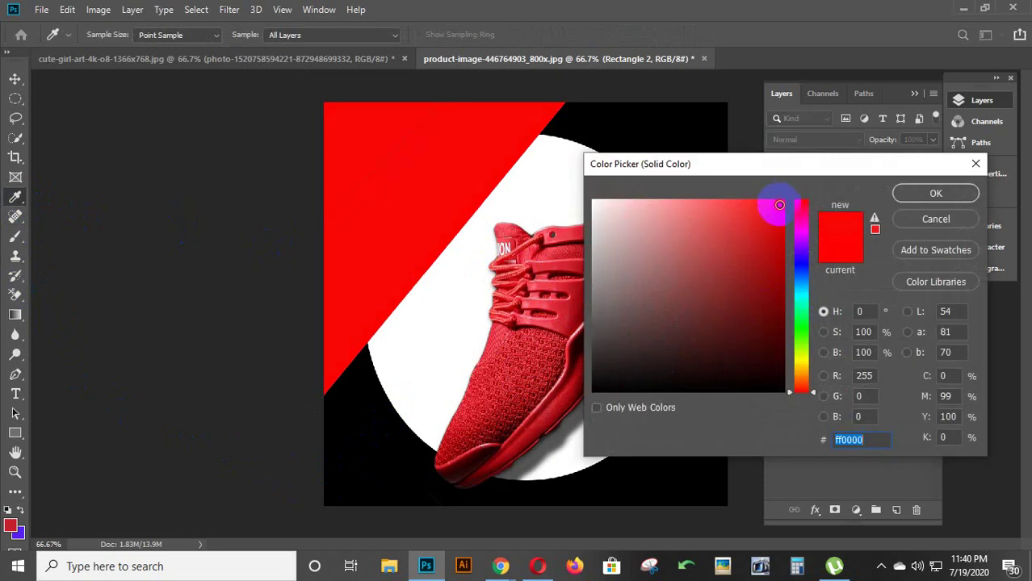
{"action": "mouse_move", "coordinate": [779, 205]}
{"action": "left_mouse_down"}
{"action": "mouse_move", "coordinate": [773, 259]}
{"action": "mouse_move", "coordinate": [732, 264]}
{"action": "mouse_move", "coordinate": [767, 290]}
{"action": "mouse_move", "coordinate": [788, 260]}
{"action": "left_mouse_up"}
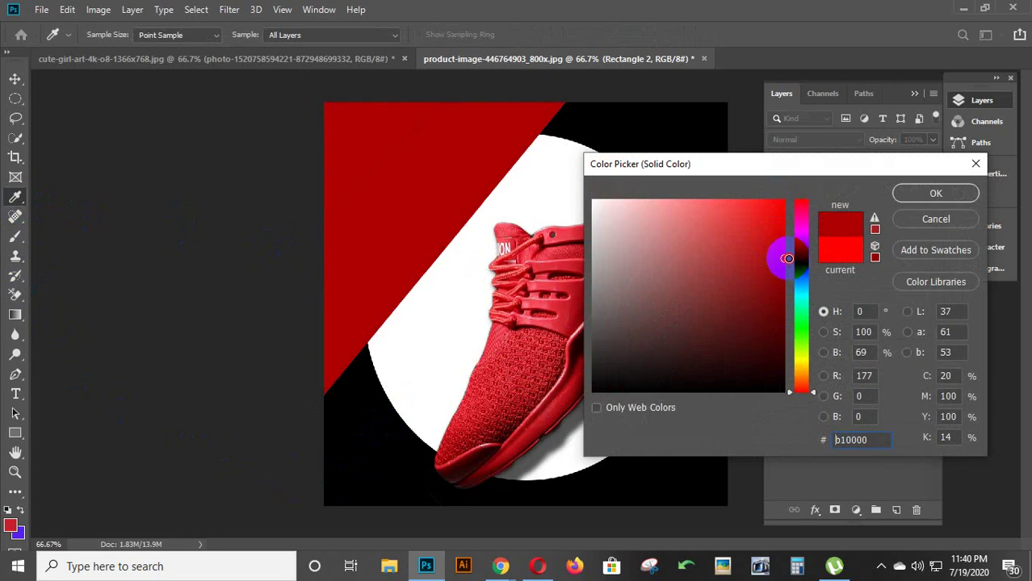
{"action": "left_click", "coordinate": [954, 198]}
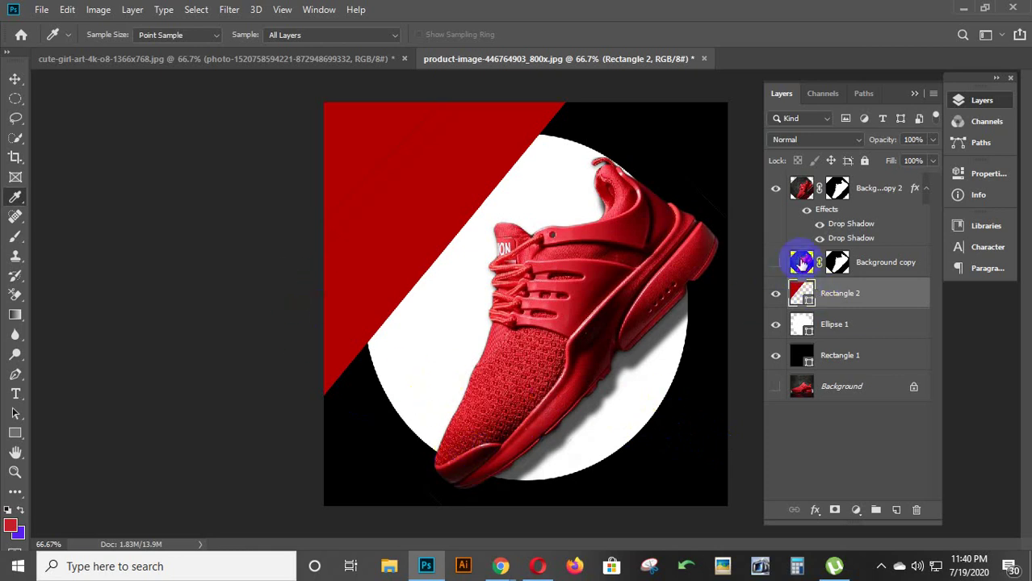
{"action": "left_click", "coordinate": [800, 189]}
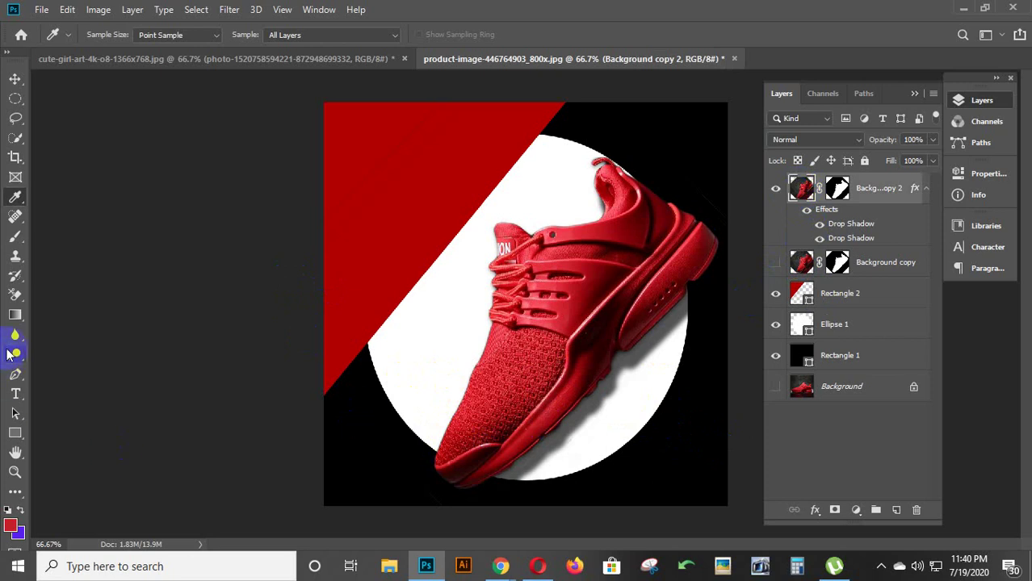
{"action": "left_click", "coordinate": [16, 296]}
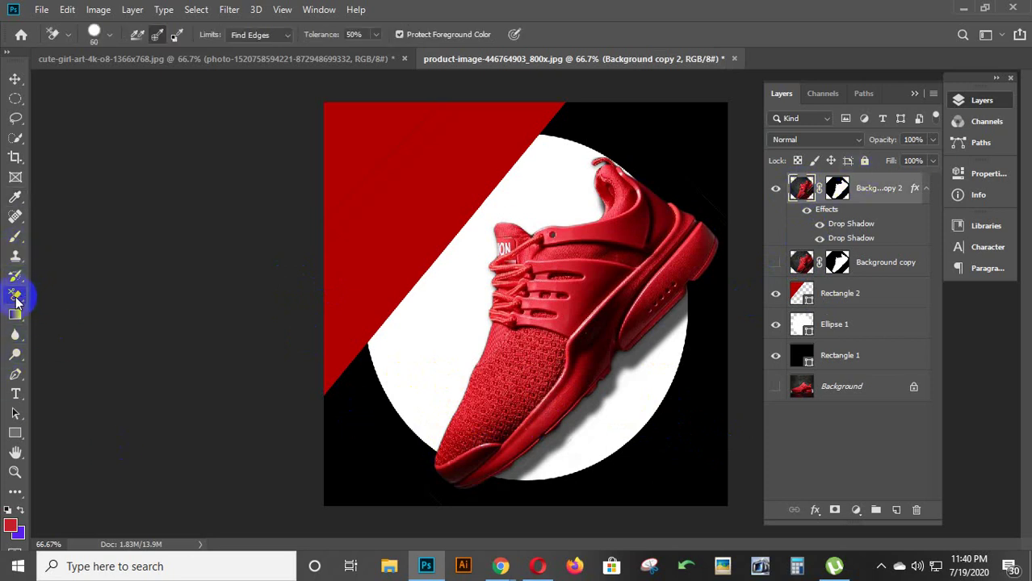
{"action": "right_click", "coordinate": [15, 296]}
{"action": "left_click", "coordinate": [69, 297]}
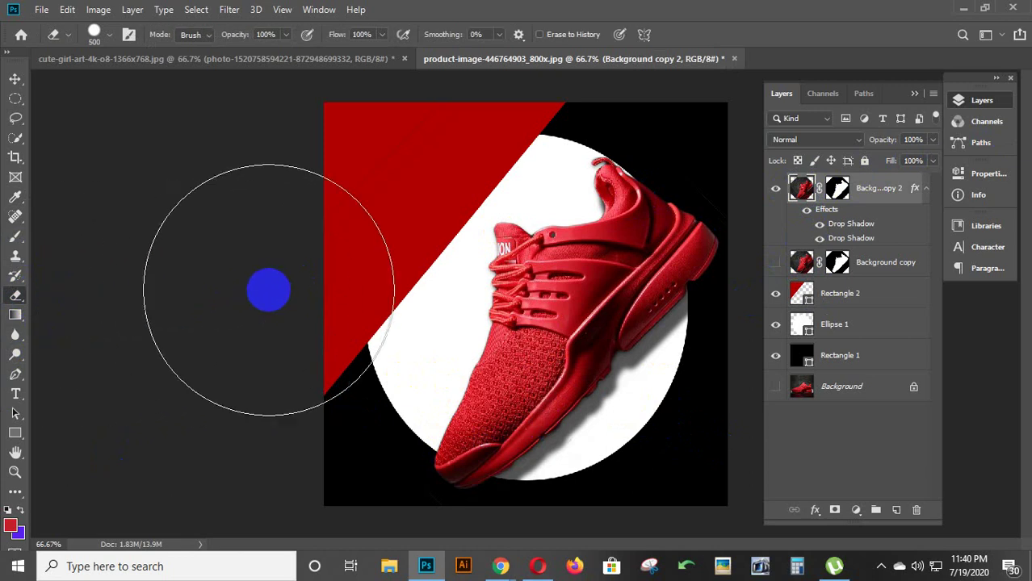
{"action": "key", "text": "bracketleft"}
{"action": "key", "text": "bracketleft"}
{"action": "key", "text": "bracketleft"}
{"action": "key", "text": "bracketleft"}
{"action": "key", "text": "bracketleft"}
{"action": "key", "text": "bracketleft"}
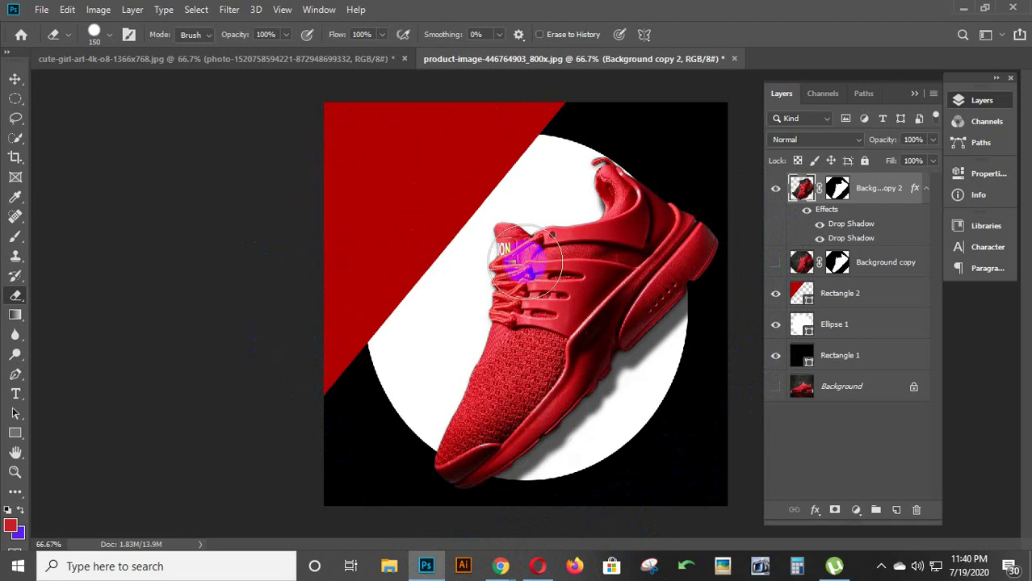
{"action": "left_click", "coordinate": [16, 78]}
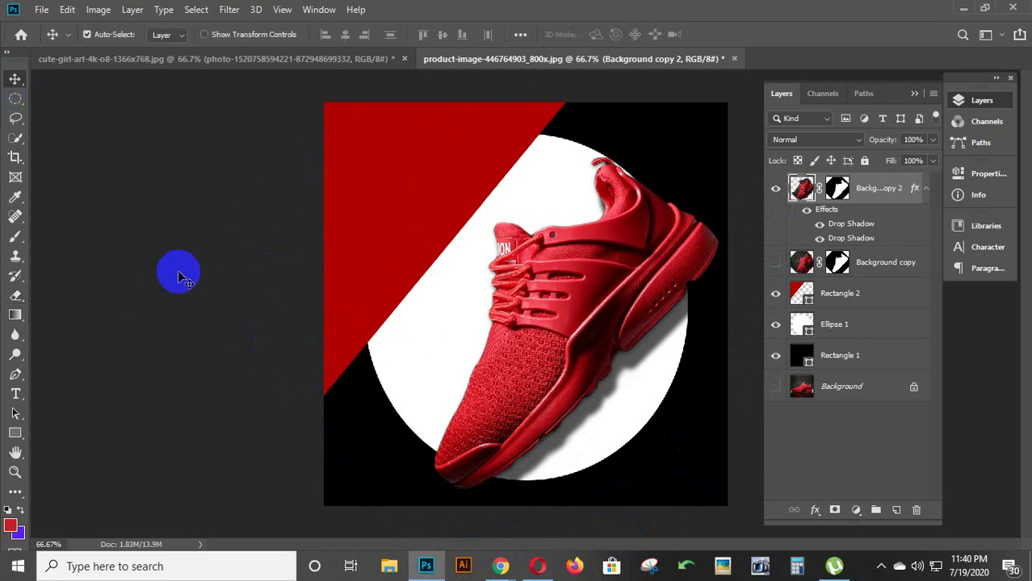
{"action": "left_click", "coordinate": [424, 201]}
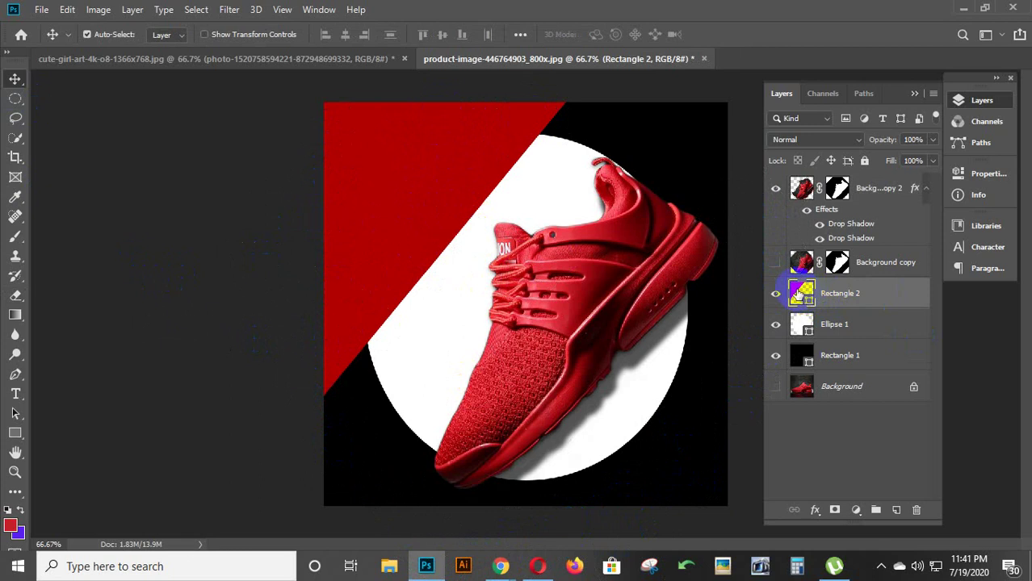
Step: Duplicate the Rectangle 2 band layer as Rectangle 2 copy, then open Rectangle 2's Layer Style
{"action": "left_click_drag", "start_coordinate": [800, 295], "coordinate": [896, 511]}
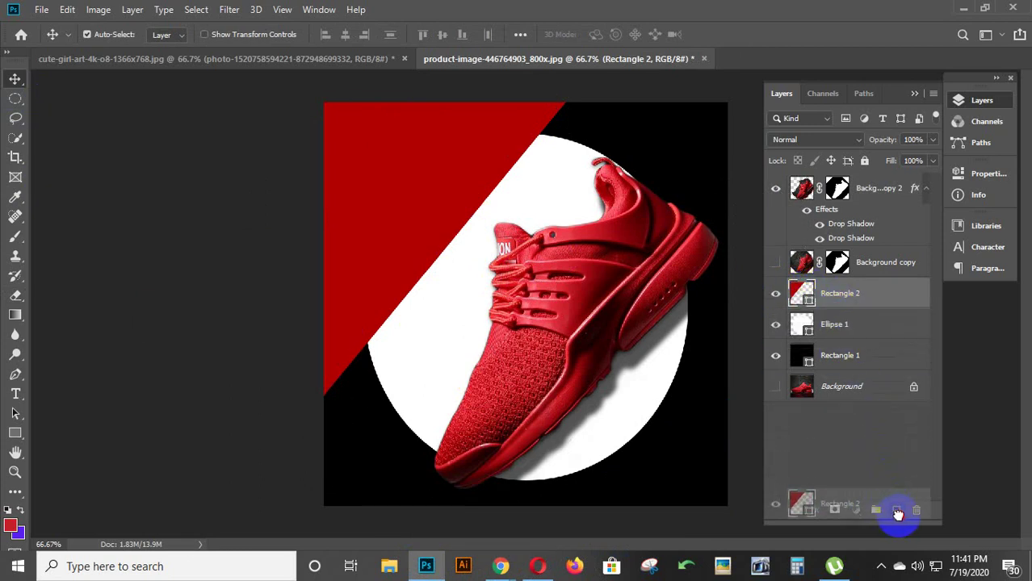
{"action": "left_click_drag", "start_coordinate": [897, 514], "coordinate": [896, 517]}
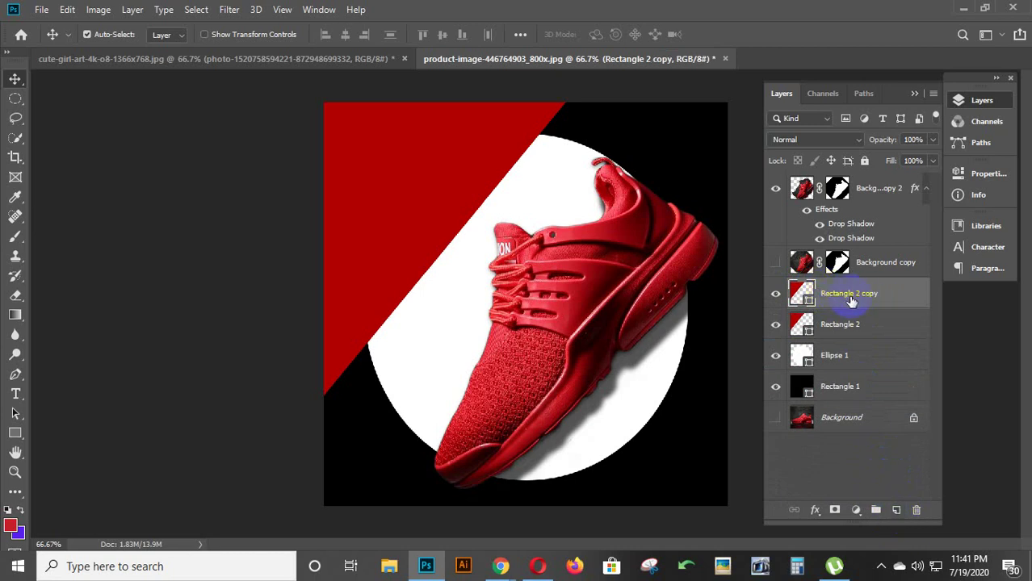
{"action": "left_click", "coordinate": [849, 328]}
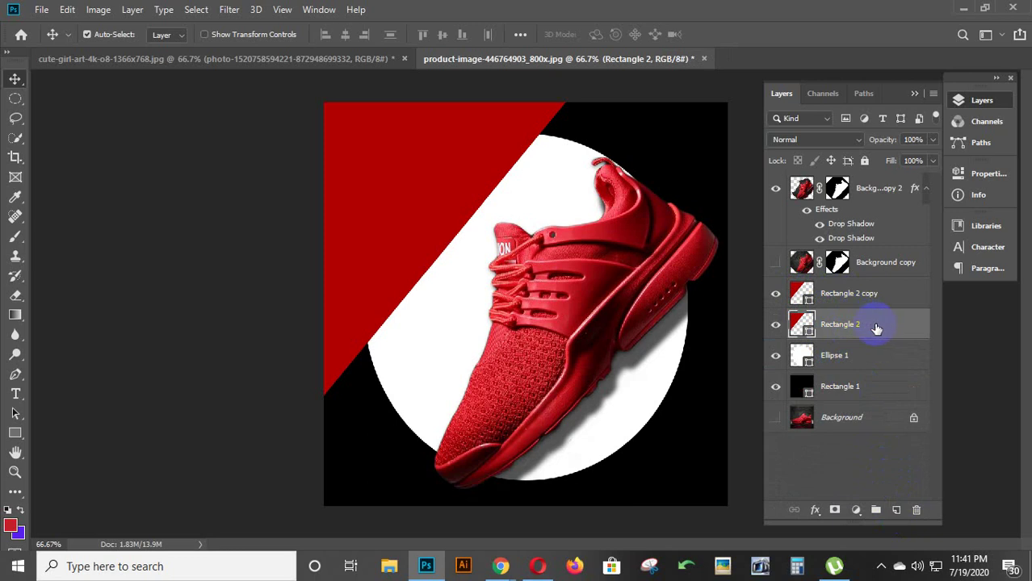
{"action": "double_click", "coordinate": [878, 328]}
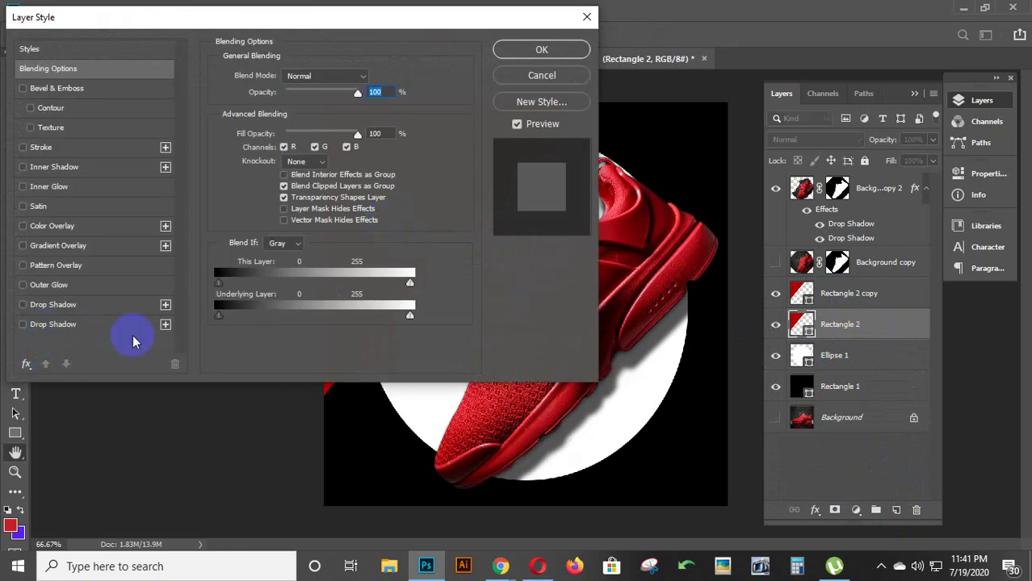
Step: Give the Rectangle 2 band a drop shadow: 103° angle, 45% opacity, 28 px distance, 13 px size
{"action": "left_click", "coordinate": [165, 325]}
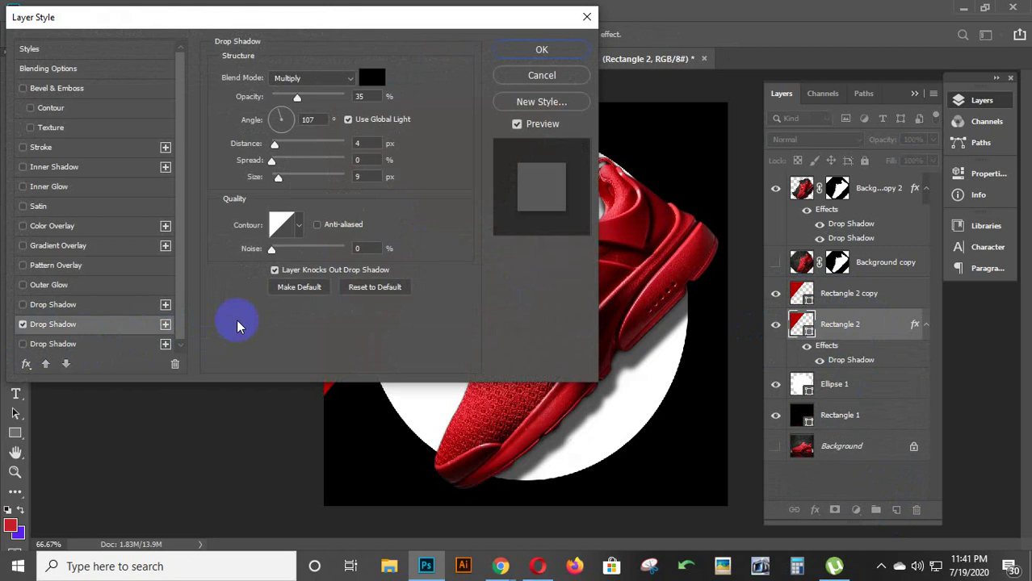
{"action": "left_click_drag", "start_coordinate": [277, 22], "coordinate": [847, 179]}
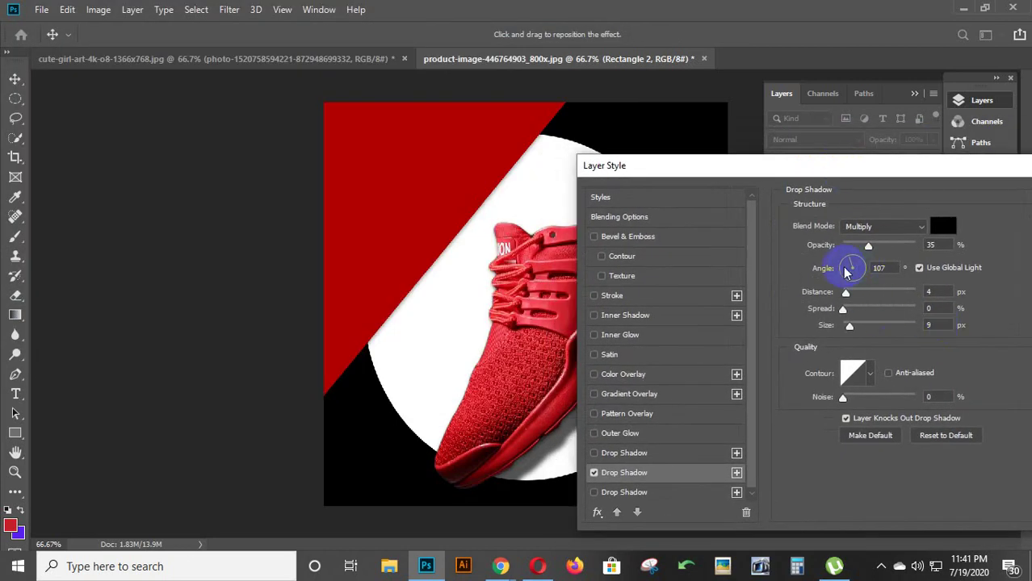
{"action": "mouse_move", "coordinate": [850, 267]}
{"action": "left_mouse_down"}
{"action": "mouse_move", "coordinate": [872, 272]}
{"action": "mouse_move", "coordinate": [852, 265]}
{"action": "left_mouse_up"}
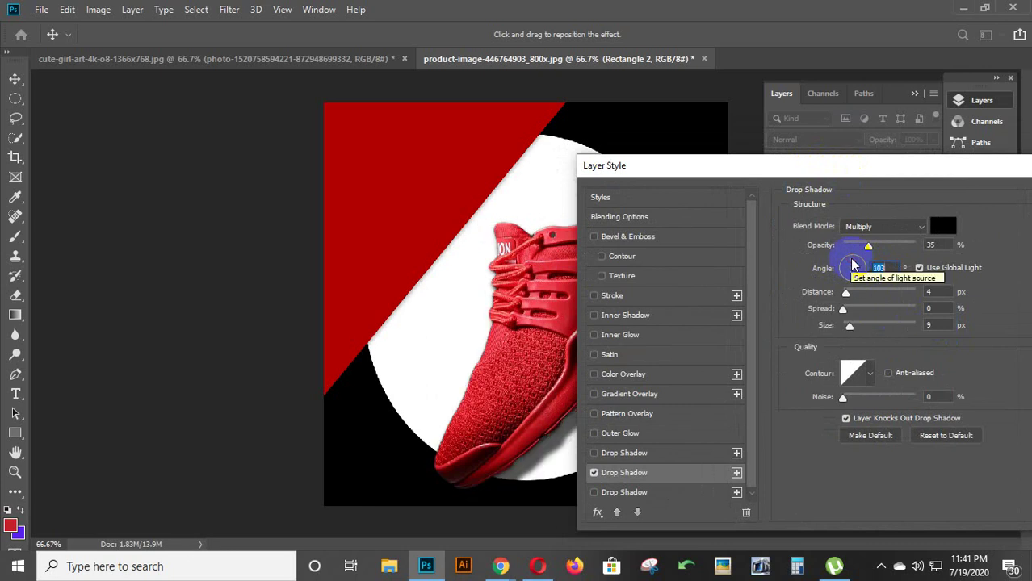
{"action": "mouse_move", "coordinate": [893, 171]}
{"action": "left_mouse_down"}
{"action": "mouse_move", "coordinate": [638, 165]}
{"action": "mouse_move", "coordinate": [904, 166]}
{"action": "left_mouse_up"}
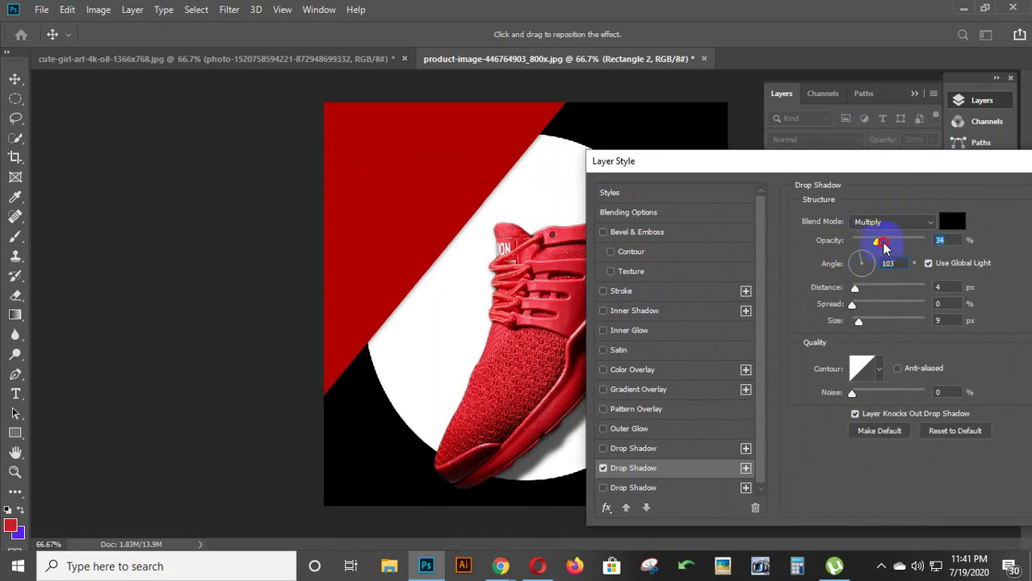
{"action": "left_click_drag", "start_coordinate": [883, 245], "coordinate": [919, 247]}
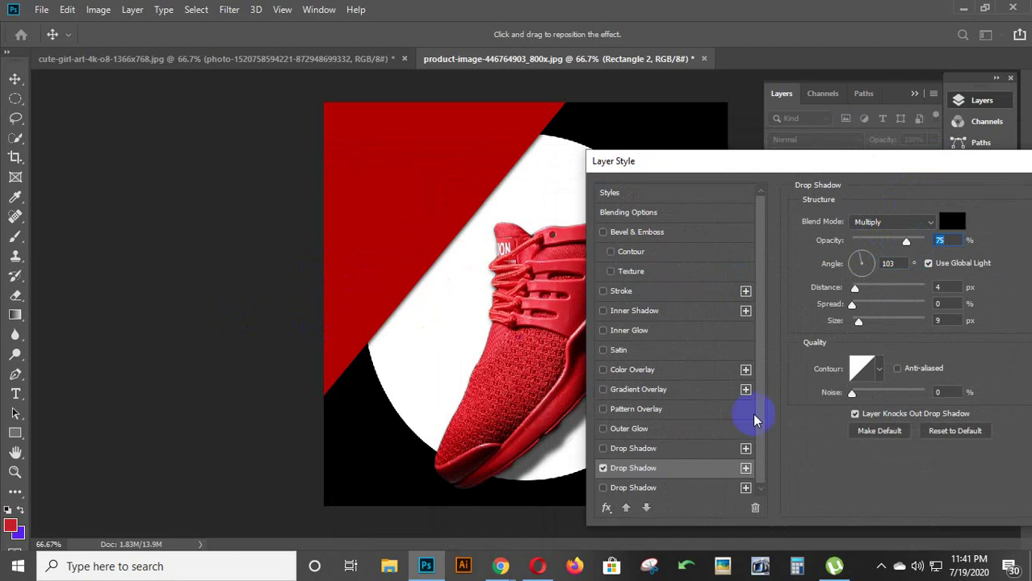
{"action": "mouse_move", "coordinate": [856, 296]}
{"action": "left_mouse_down"}
{"action": "mouse_move", "coordinate": [870, 290]}
{"action": "mouse_move", "coordinate": [860, 295]}
{"action": "left_mouse_up"}
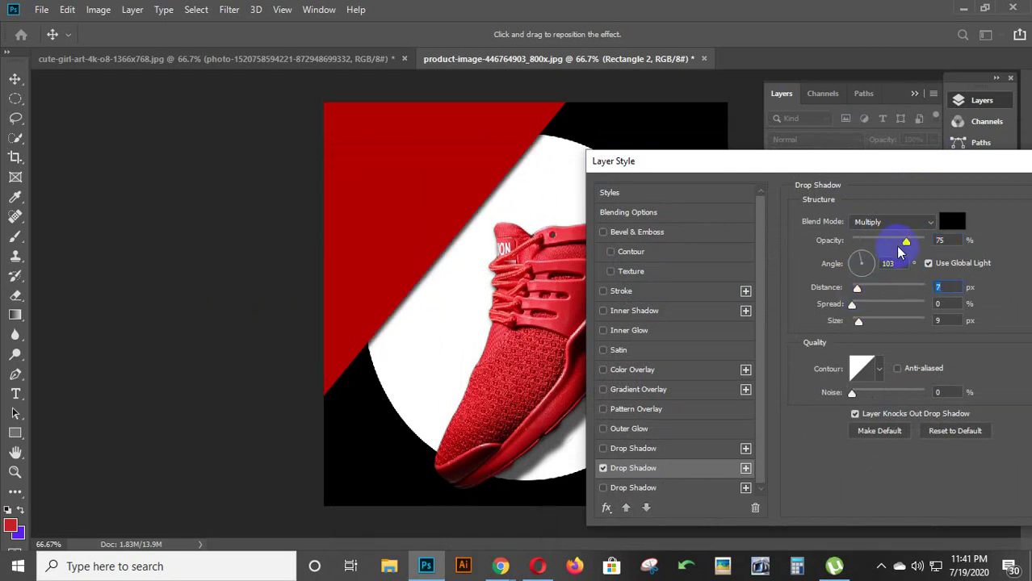
{"action": "left_click_drag", "start_coordinate": [906, 241], "coordinate": [884, 241]}
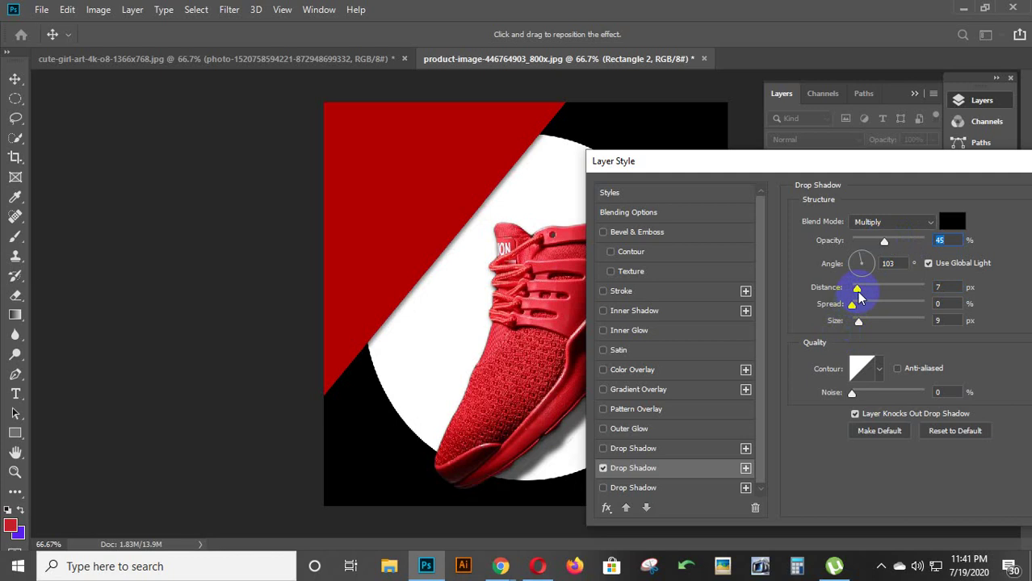
{"action": "left_click_drag", "start_coordinate": [857, 291], "coordinate": [877, 296]}
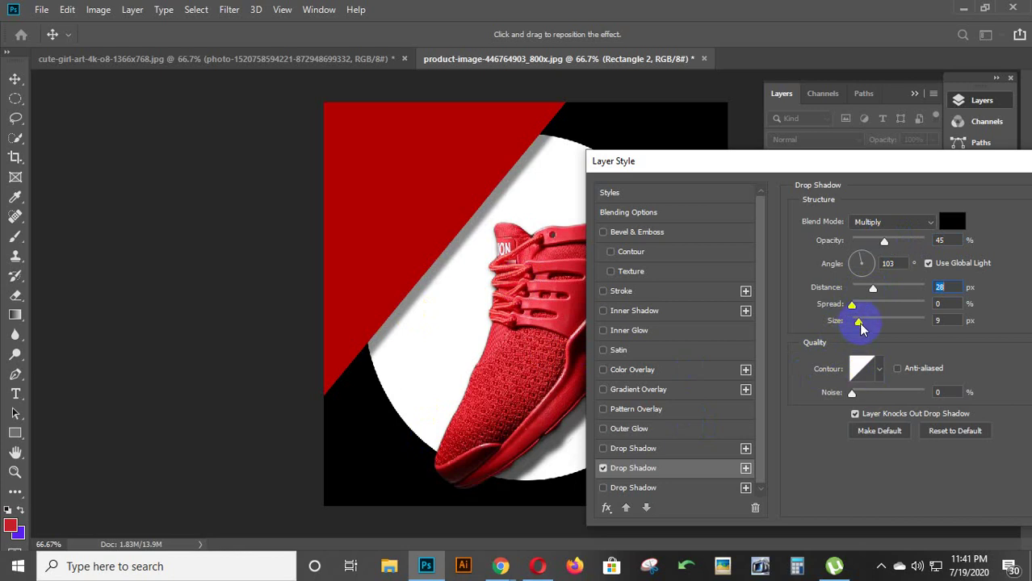
{"action": "mouse_move", "coordinate": [859, 322]}
{"action": "left_mouse_down"}
{"action": "mouse_move", "coordinate": [879, 325]}
{"action": "mouse_move", "coordinate": [862, 324]}
{"action": "left_mouse_up"}
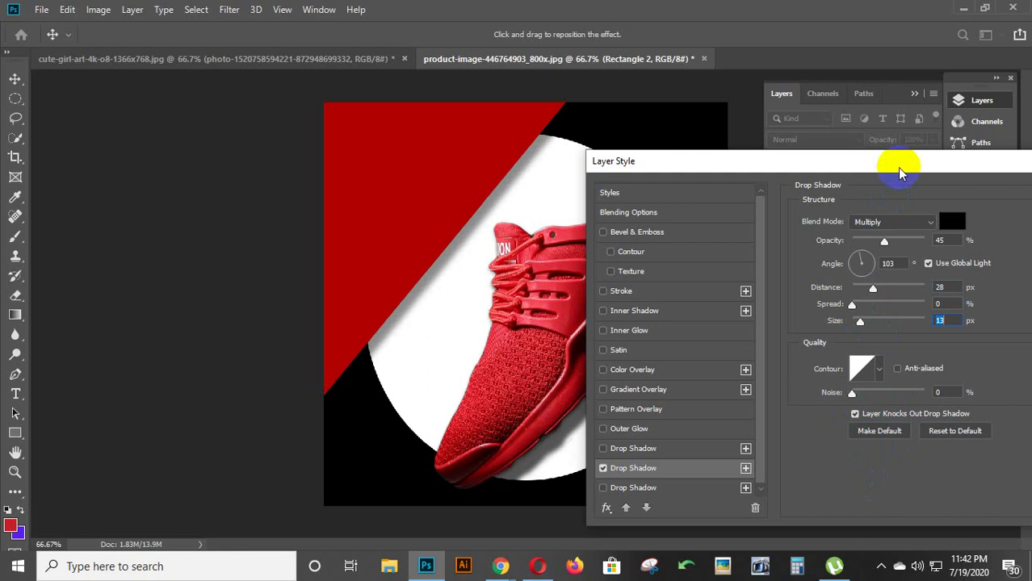
{"action": "left_click_drag", "start_coordinate": [894, 162], "coordinate": [665, 148]}
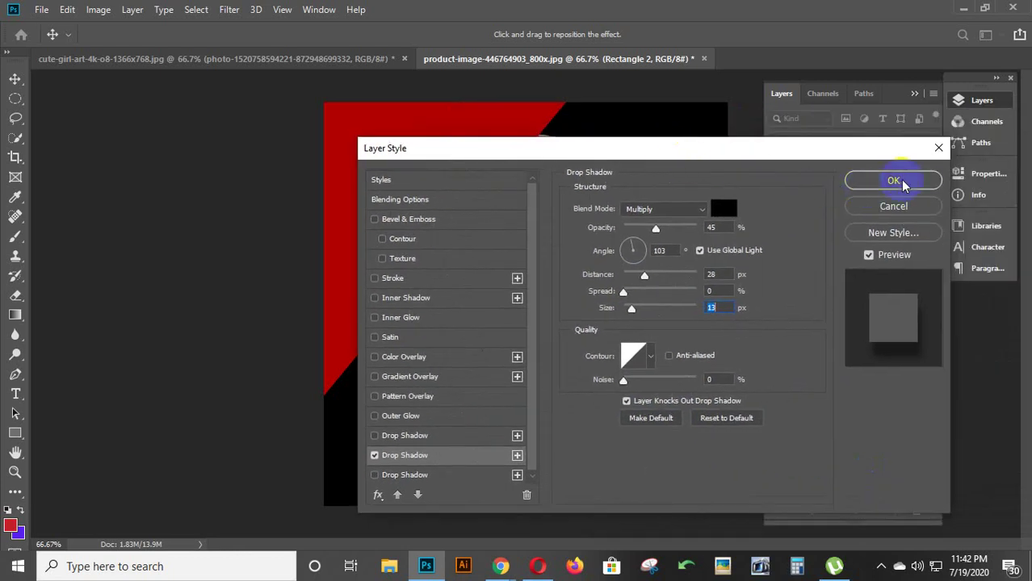
{"action": "left_click", "coordinate": [894, 182]}
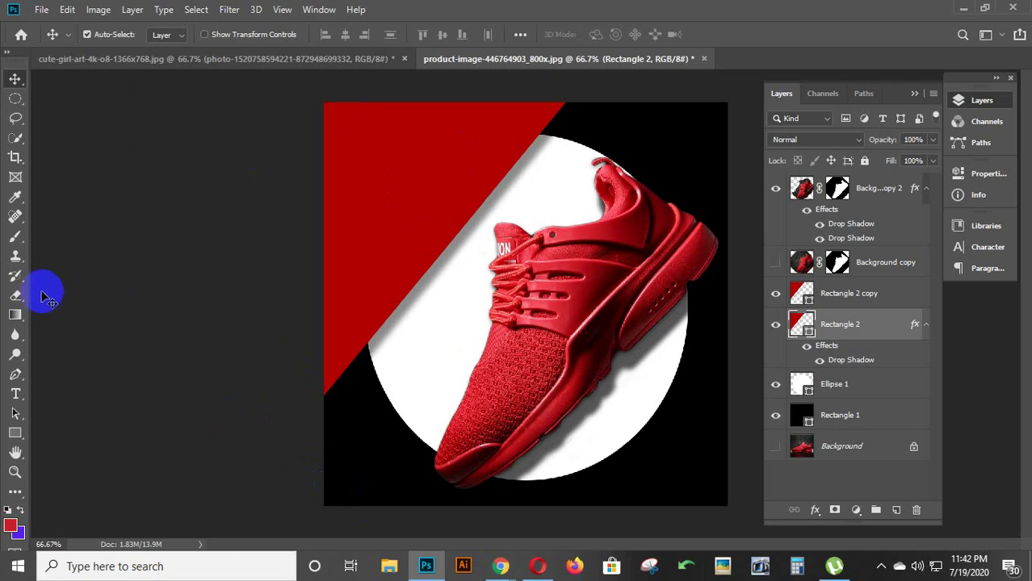
Step: Draw a rounded rectangle at the lower left and fill it white
{"action": "left_click", "coordinate": [15, 434]}
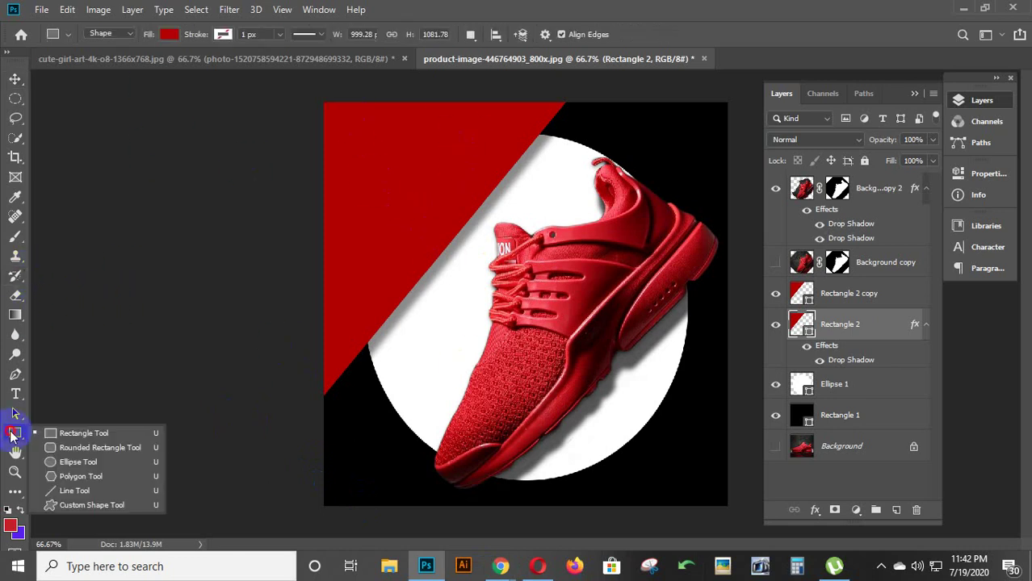
{"action": "left_click", "coordinate": [88, 448]}
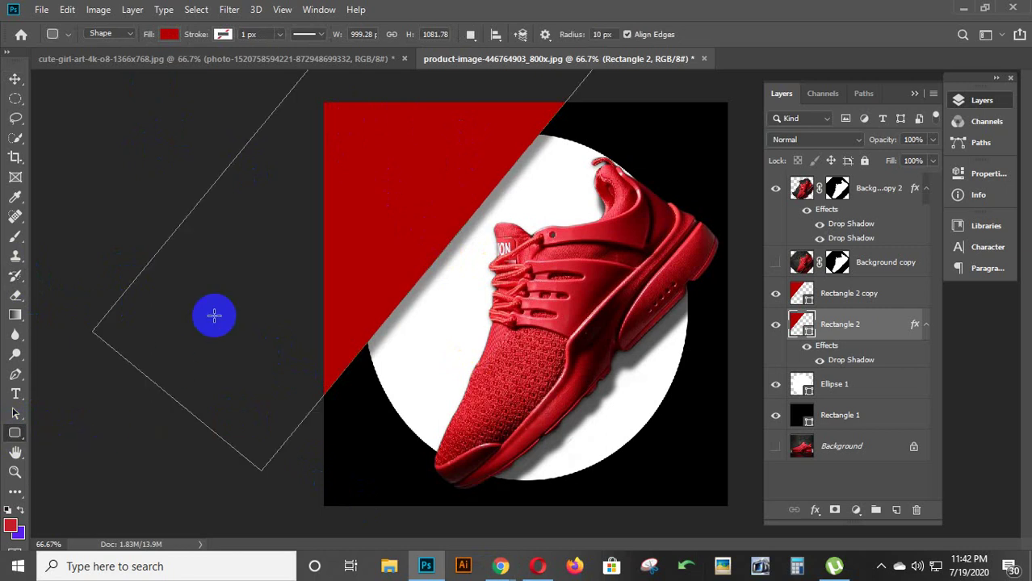
{"action": "left_click_drag", "start_coordinate": [234, 496], "coordinate": [342, 465]}
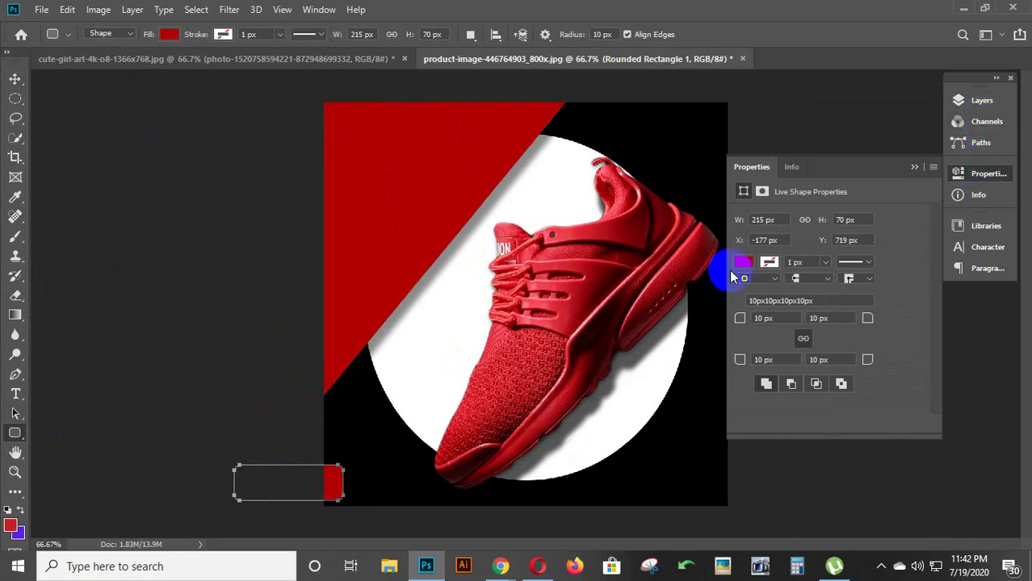
{"action": "left_click", "coordinate": [743, 261]}
{"action": "left_click", "coordinate": [747, 263]}
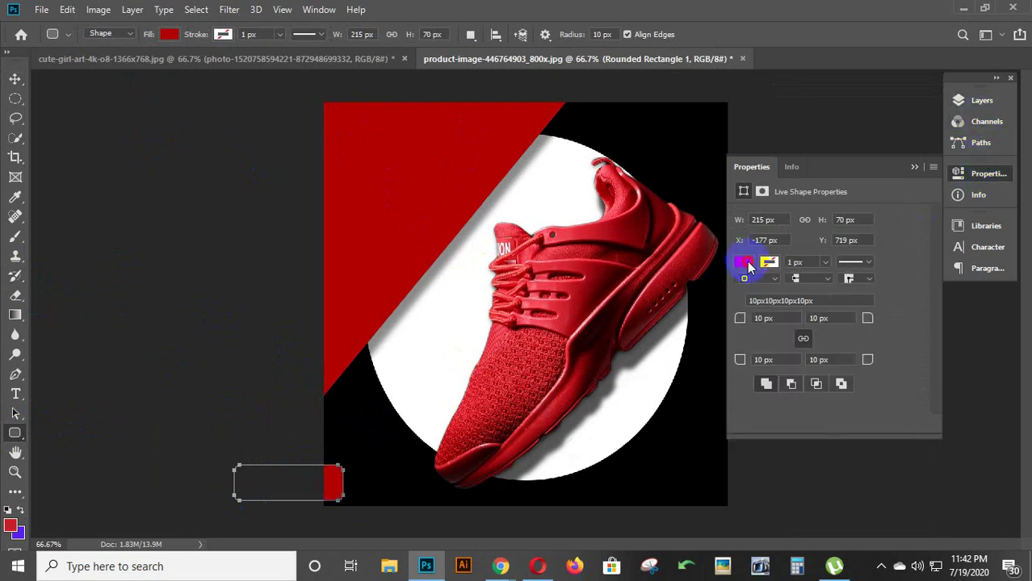
{"action": "left_click", "coordinate": [746, 264]}
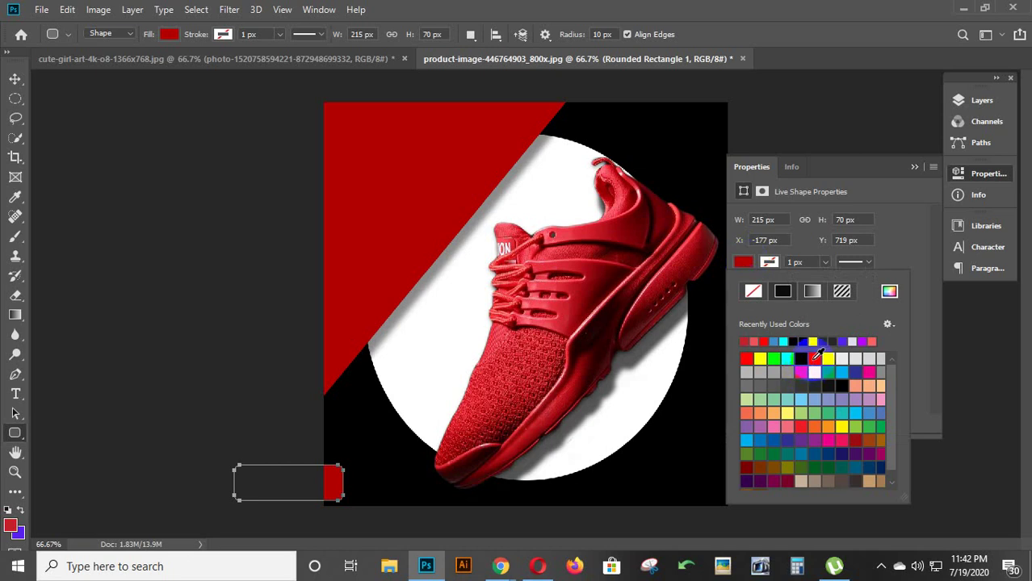
{"action": "left_click", "coordinate": [816, 337]}
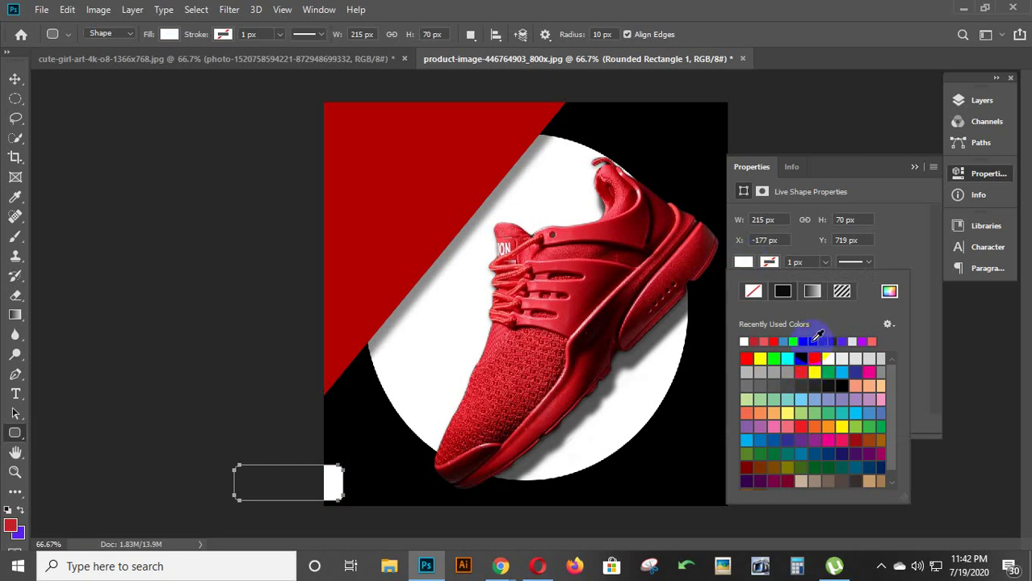
Step: Move Rounded Rectangle 1 above Rectangle 2 copy and place it at the canvas top-left
{"action": "left_click", "coordinate": [15, 79]}
{"action": "mouse_move", "coordinate": [333, 482]}
{"action": "left_mouse_down"}
{"action": "mouse_move", "coordinate": [448, 149]}
{"action": "mouse_move", "coordinate": [434, 436]}
{"action": "mouse_move", "coordinate": [425, 433]}
{"action": "left_mouse_up"}
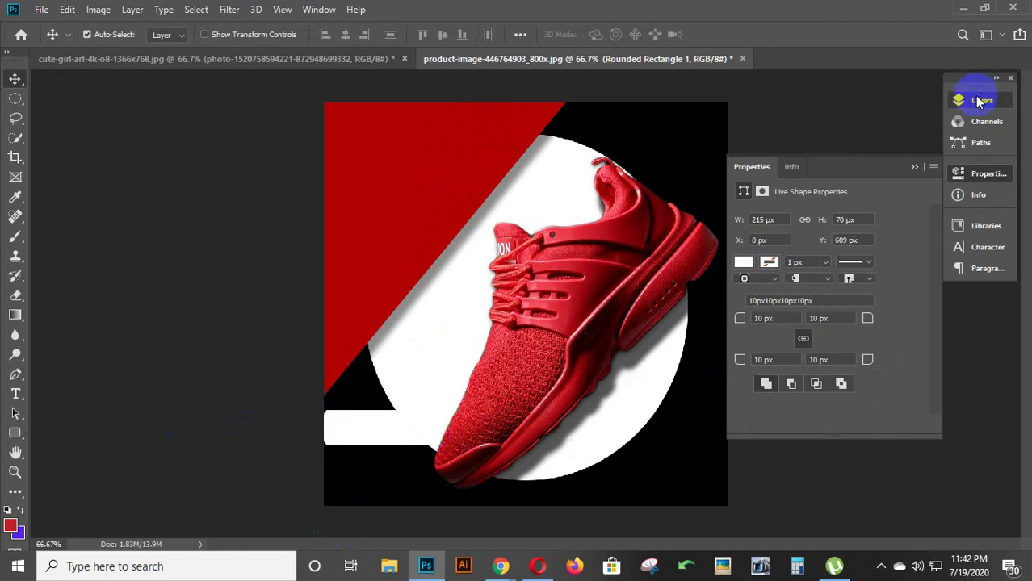
{"action": "left_click", "coordinate": [969, 101]}
{"action": "left_click_drag", "start_coordinate": [848, 331], "coordinate": [842, 290]}
{"action": "left_click_drag", "start_coordinate": [391, 422], "coordinate": [417, 148]}
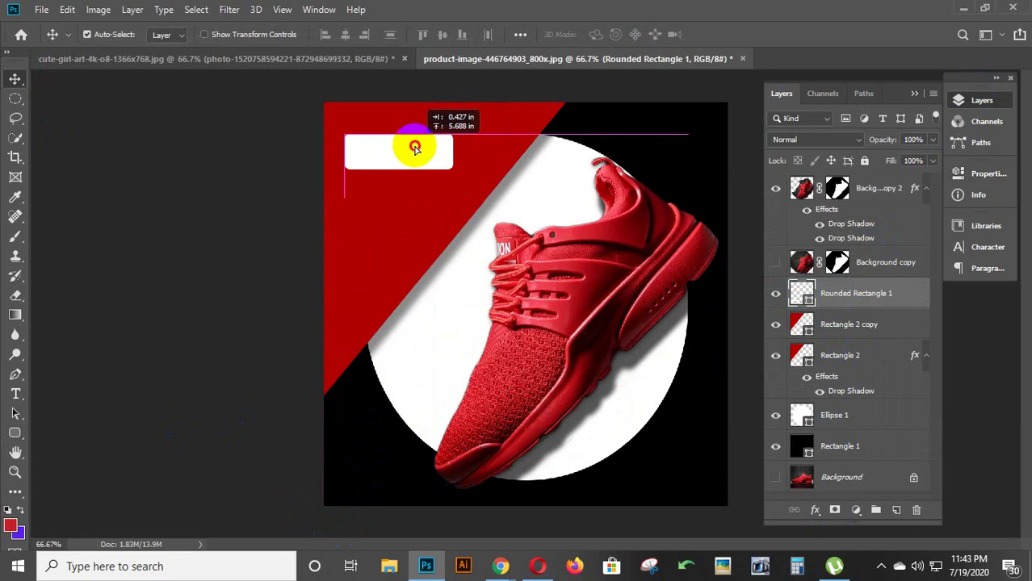
{"action": "left_click_drag", "start_coordinate": [418, 147], "coordinate": [416, 140]}
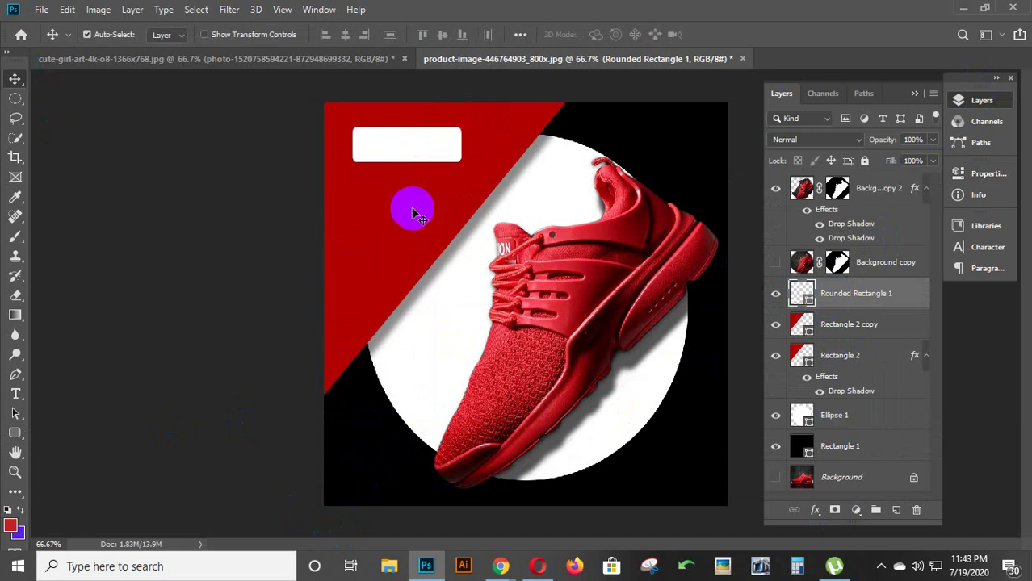
{"action": "left_click", "coordinate": [401, 153]}
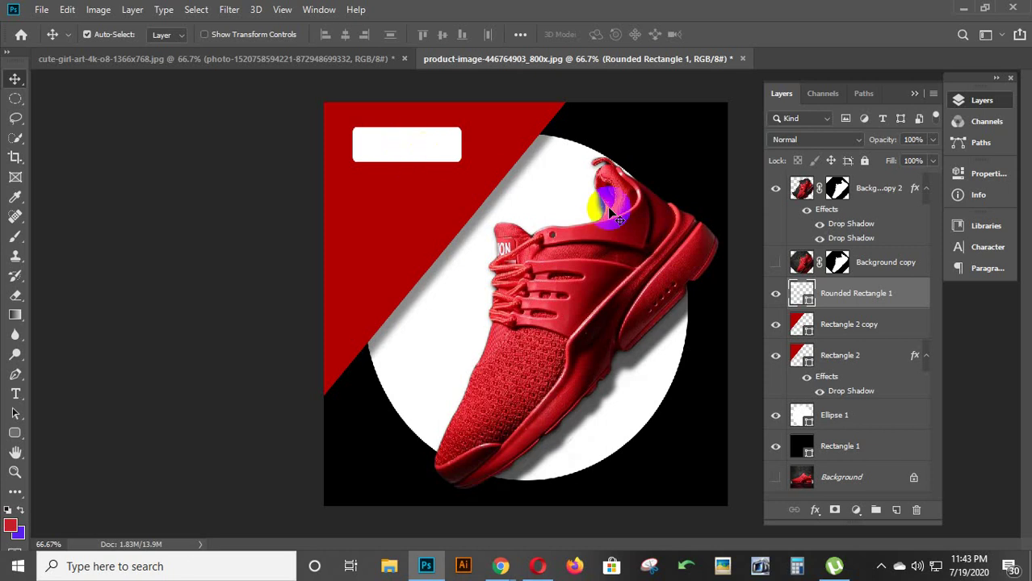
{"action": "left_click", "coordinate": [805, 297]}
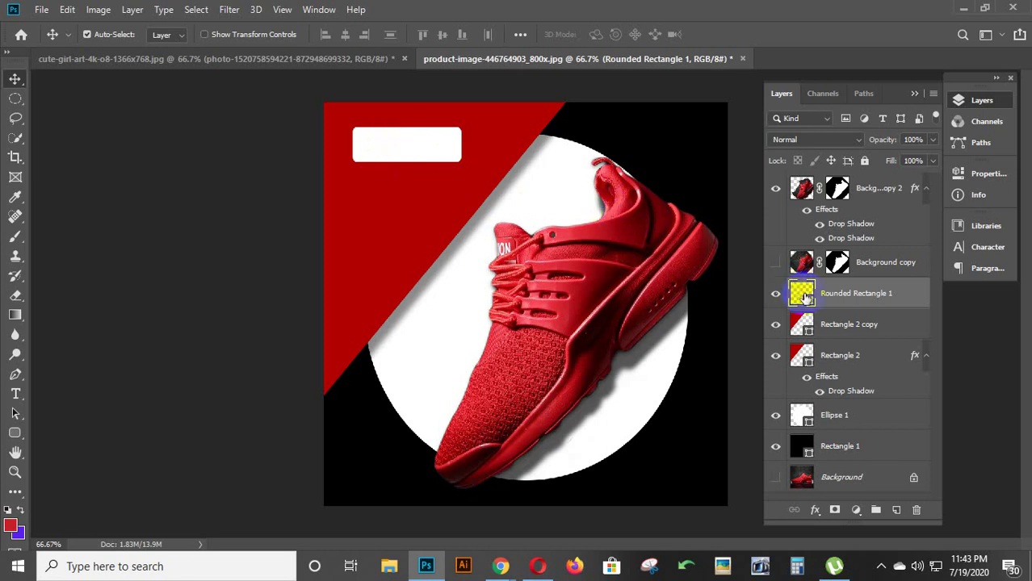
{"action": "double_click", "coordinate": [876, 293]}
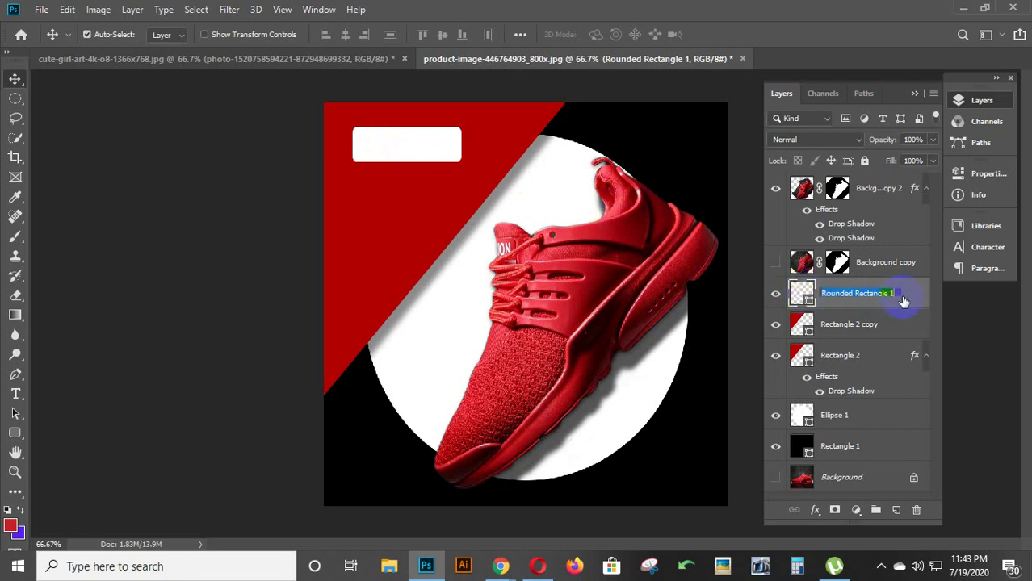
Step: Add a soft drop shadow to Rounded Rectangle 1: 85° angle, 58% opacity, 6 px distance, 21 px size
{"action": "double_click", "coordinate": [904, 299]}
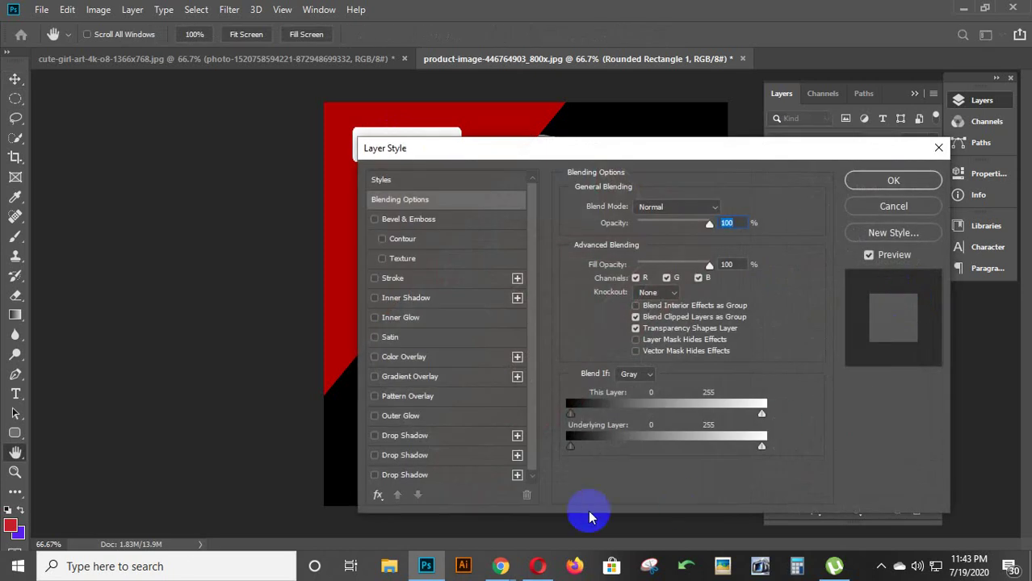
{"action": "left_click", "coordinate": [518, 476]}
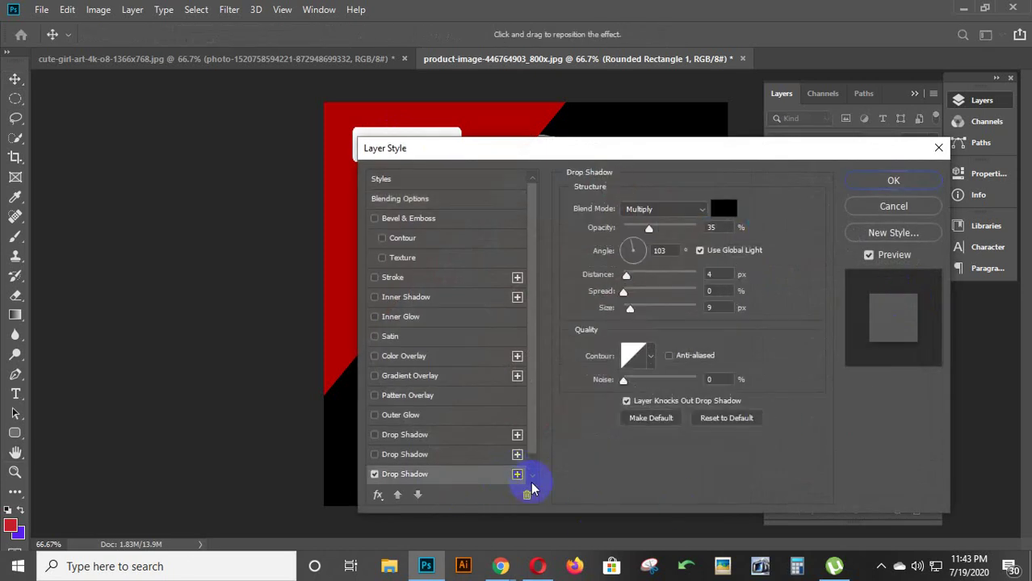
{"action": "mouse_move", "coordinate": [633, 152]}
{"action": "left_mouse_down"}
{"action": "mouse_move", "coordinate": [692, 220]}
{"action": "mouse_move", "coordinate": [641, 204]}
{"action": "left_mouse_up"}
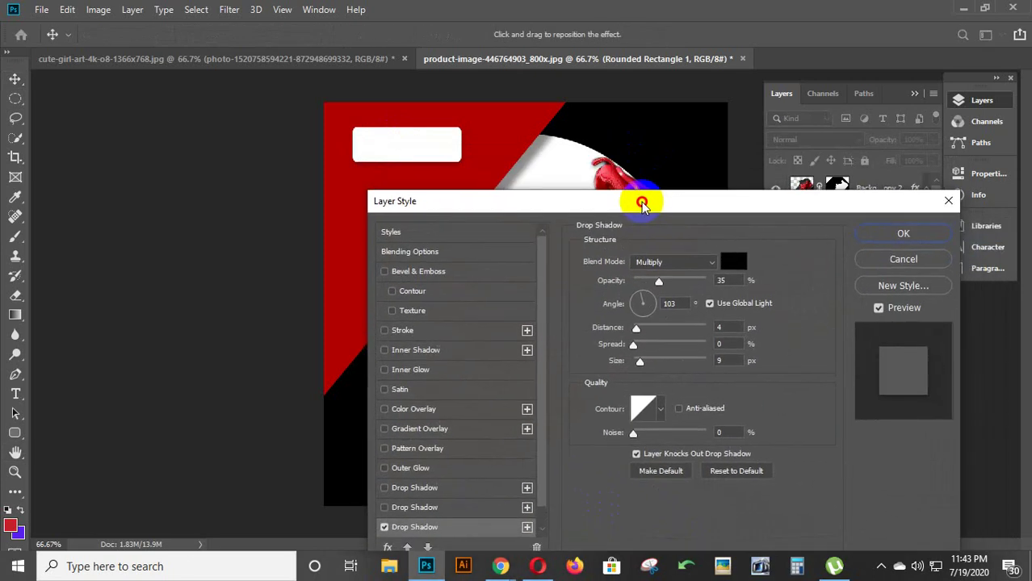
{"action": "left_click", "coordinate": [634, 304]}
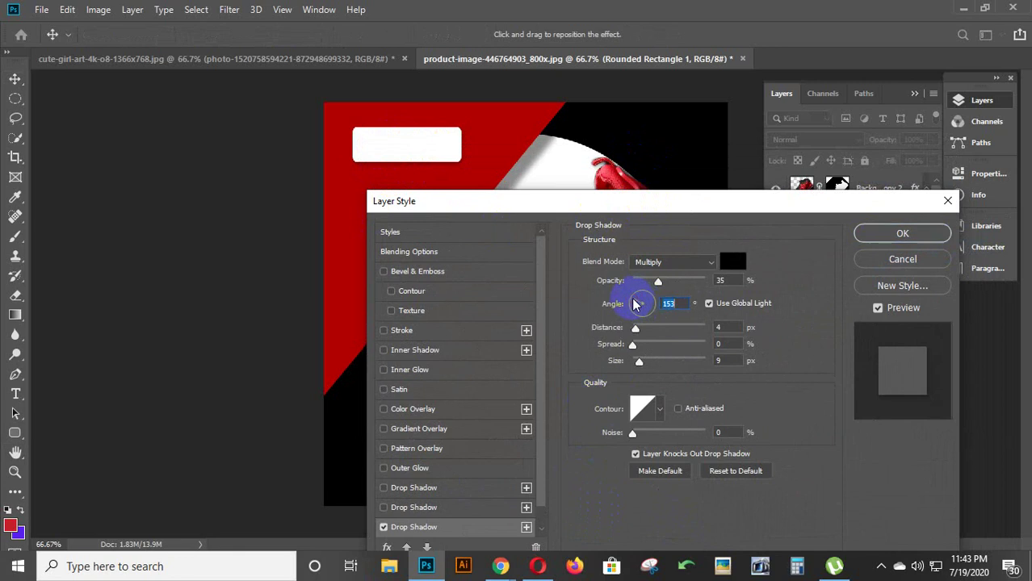
{"action": "left_click_drag", "start_coordinate": [645, 301], "coordinate": [676, 287]}
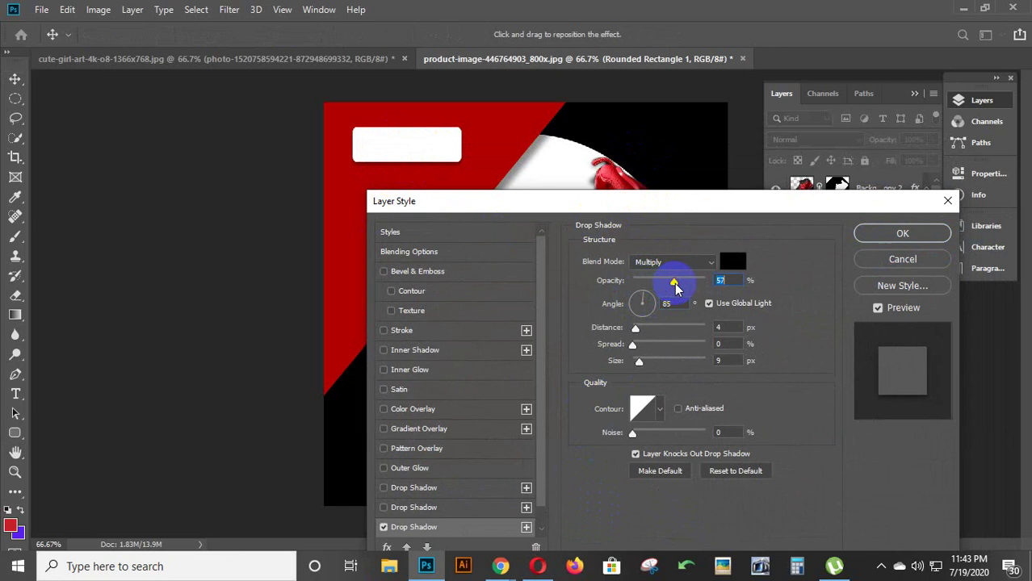
{"action": "left_click_drag", "start_coordinate": [634, 329], "coordinate": [649, 332]}
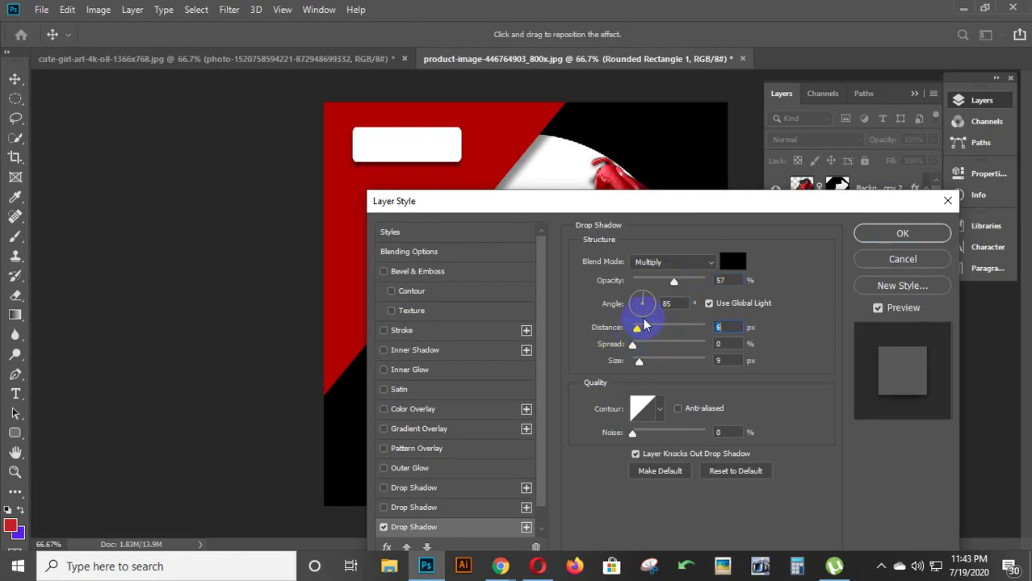
{"action": "left_click", "coordinate": [673, 283]}
{"action": "left_click_drag", "start_coordinate": [664, 284], "coordinate": [683, 284]}
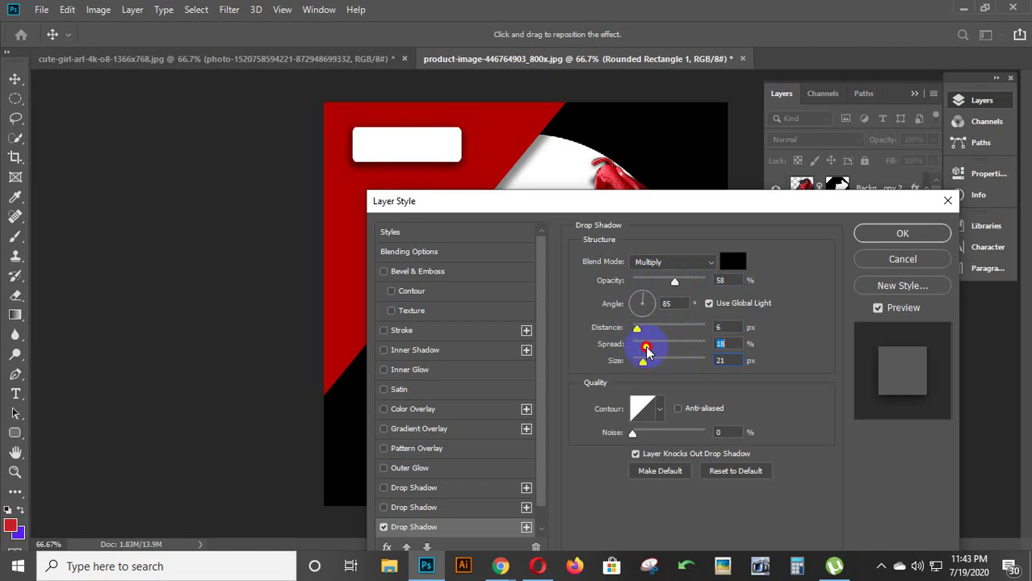
{"action": "left_click", "coordinate": [903, 233]}
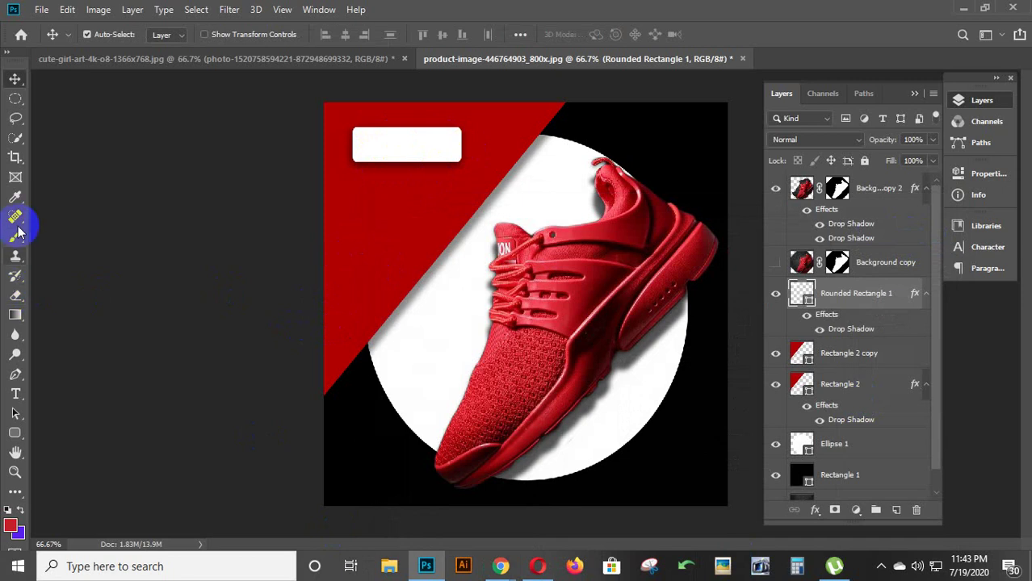
Step: Add a 'Lorem Ipsum' placeholder text layer on the red band
{"action": "left_click", "coordinate": [16, 394]}
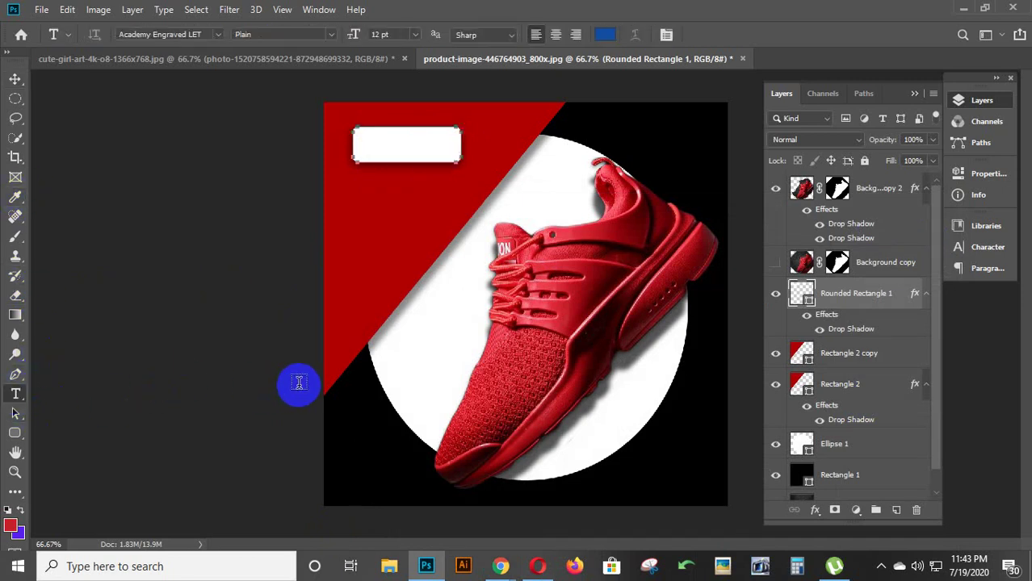
{"action": "left_click", "coordinate": [366, 232]}
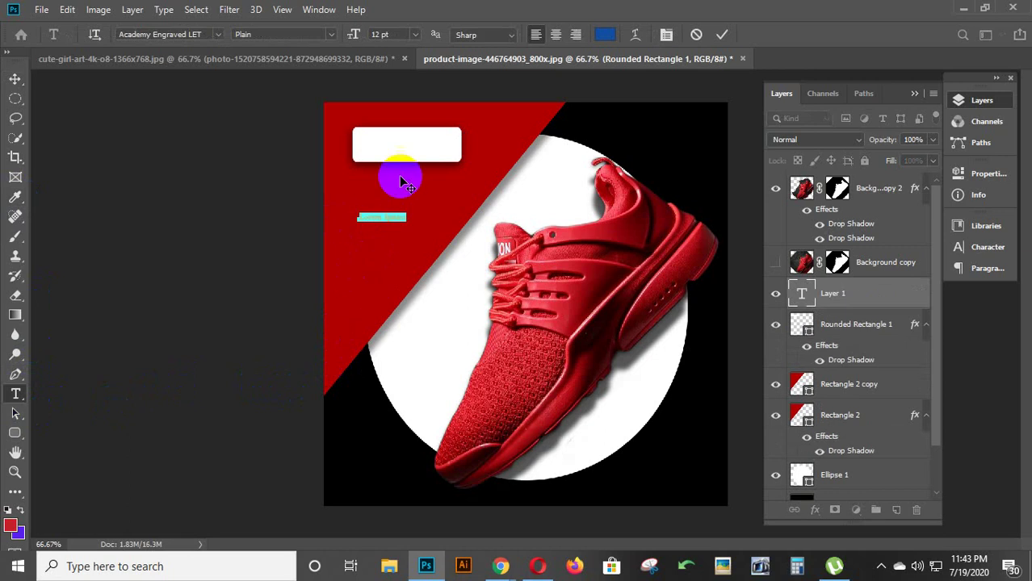
{"action": "left_click", "coordinate": [15, 83]}
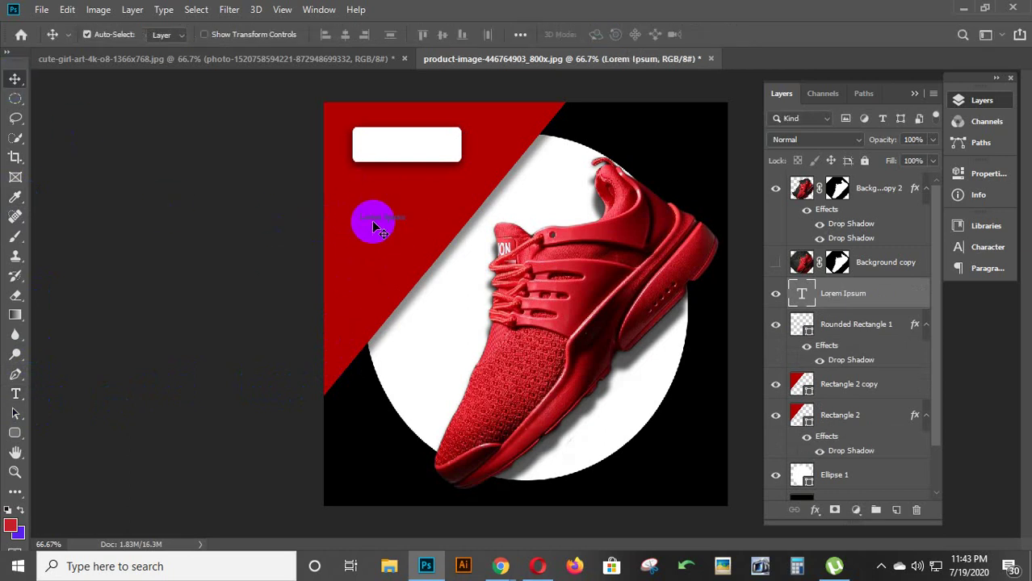
Step: Scale the Lorem Ipsum text to about 211% and move it into the white rectangle
{"action": "key", "text": "ctrl+t"}
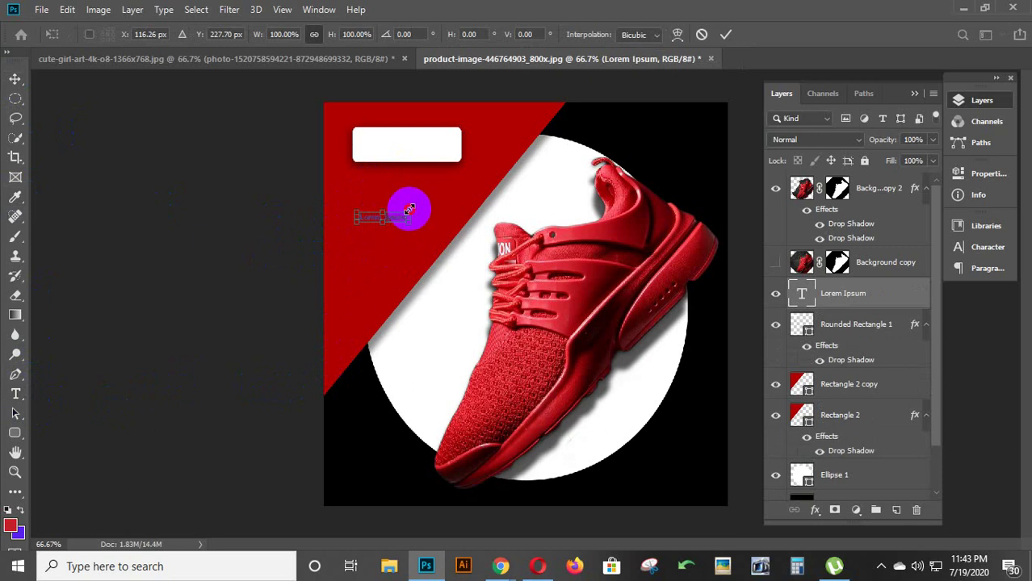
{"action": "left_click_drag", "start_coordinate": [409, 211], "coordinate": [432, 194]}
{"action": "left_click_drag", "start_coordinate": [399, 224], "coordinate": [422, 154]}
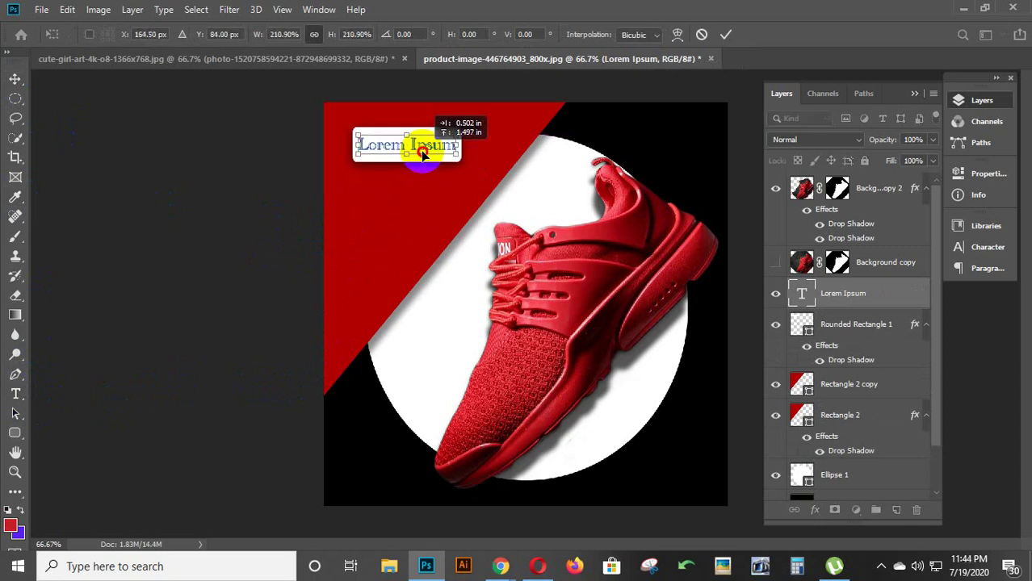
{"action": "key", "text": "Return"}
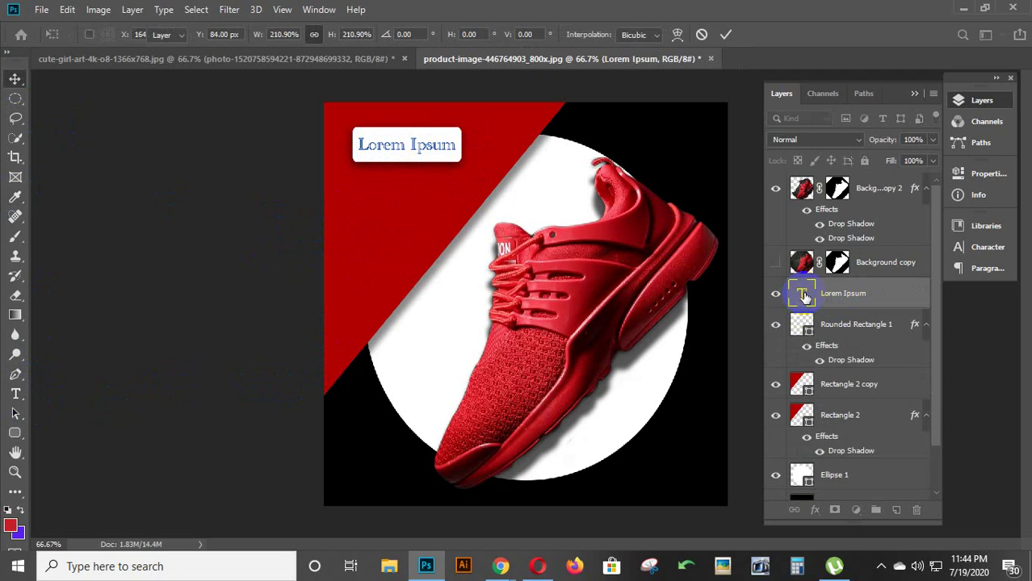
{"action": "double_click", "coordinate": [801, 295]}
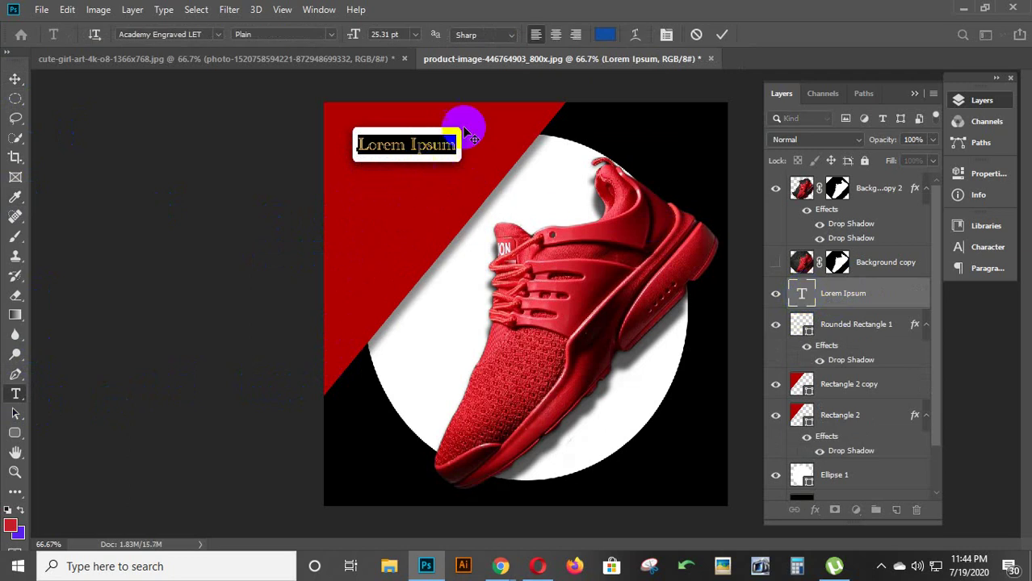
Step: Change the Lorem Ipsum text colour from blue to black (#000000)
{"action": "left_click", "coordinate": [605, 36]}
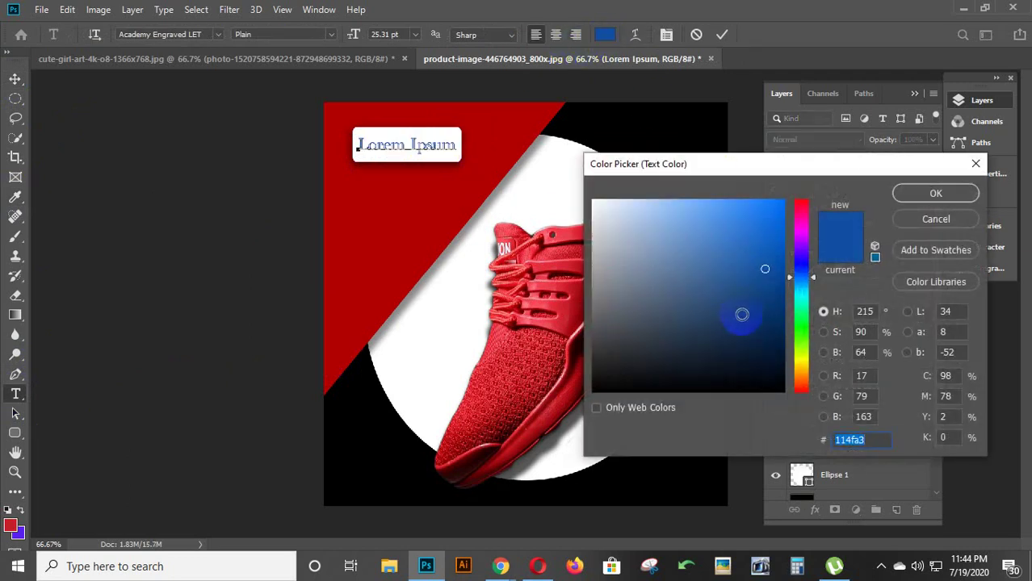
{"action": "left_click_drag", "start_coordinate": [804, 305], "coordinate": [799, 200]}
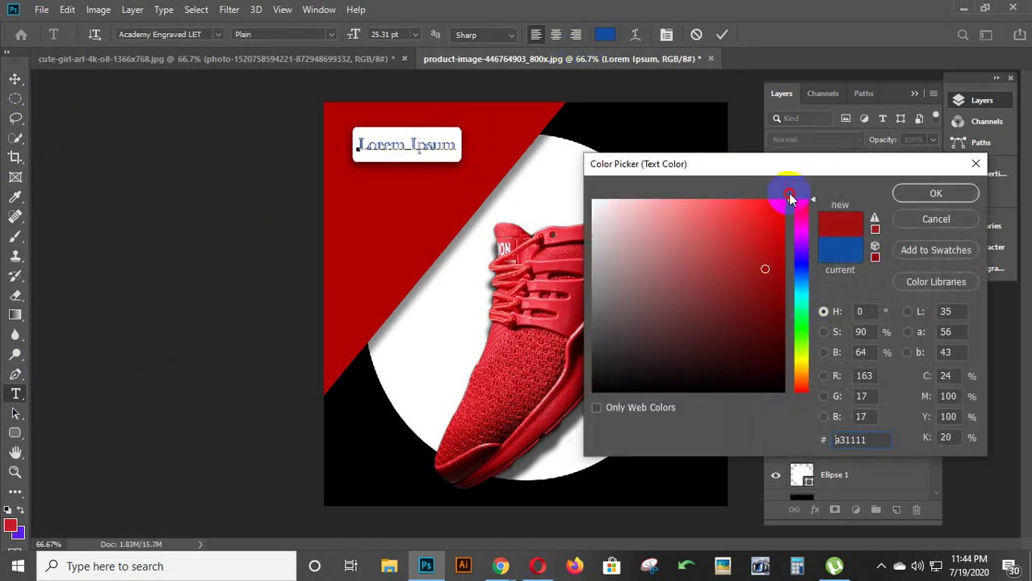
{"action": "left_click_drag", "start_coordinate": [764, 271], "coordinate": [780, 395]}
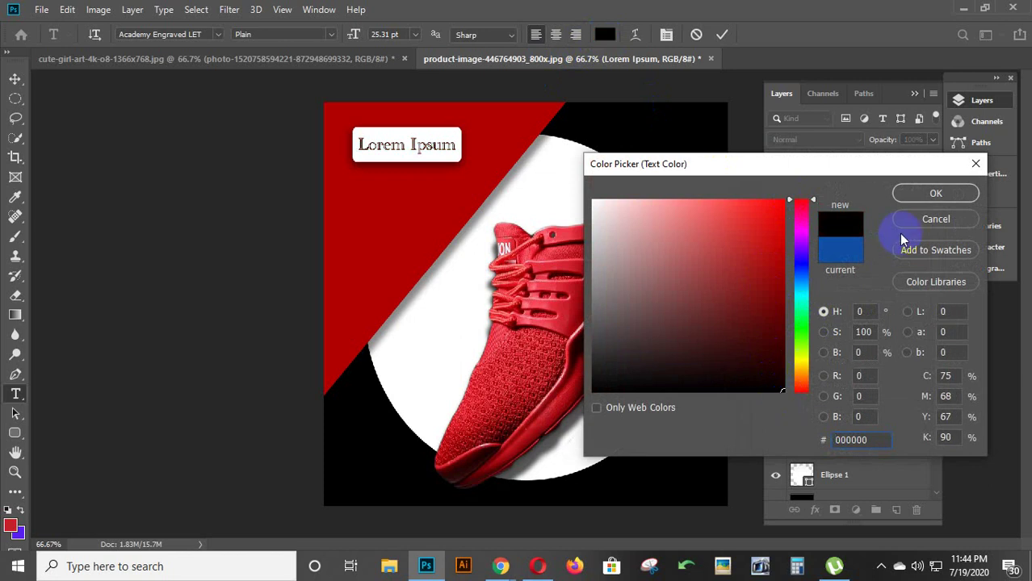
{"action": "left_click", "coordinate": [935, 194]}
{"action": "left_click", "coordinate": [16, 78]}
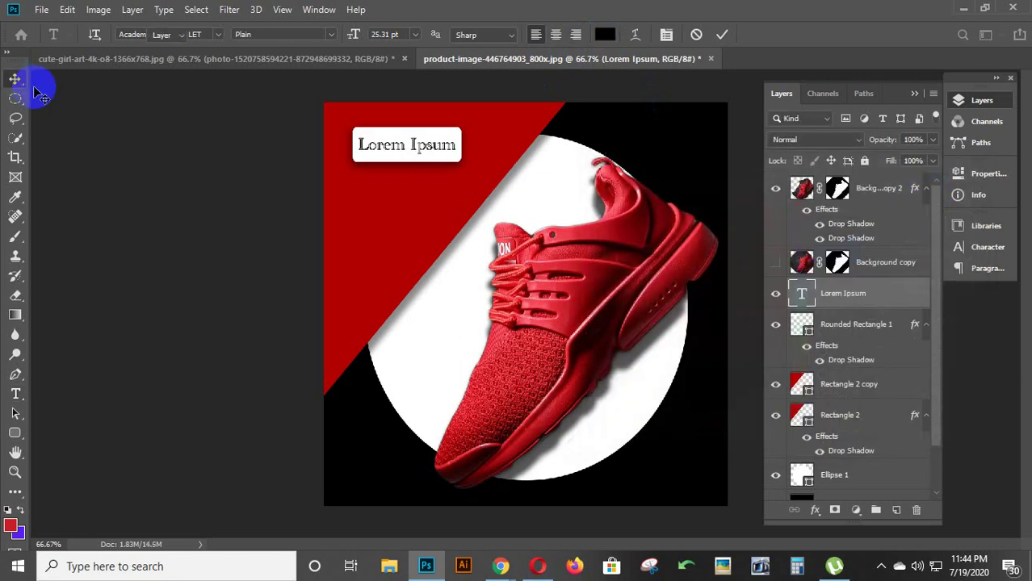
{"action": "left_click", "coordinate": [395, 156]}
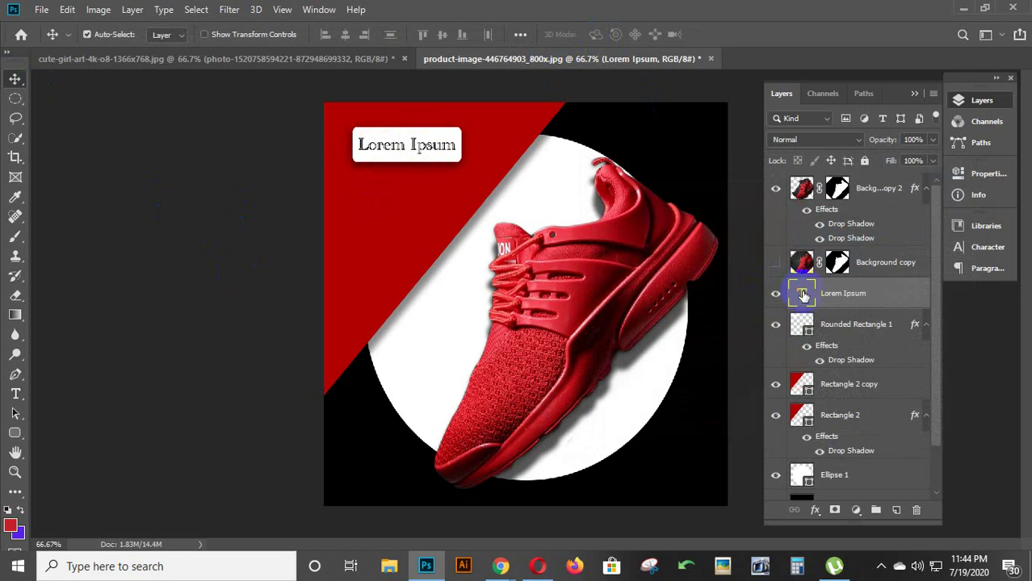
Step: Change the Lorem Ipsum label font to Brush Script MT
{"action": "double_click", "coordinate": [802, 296]}
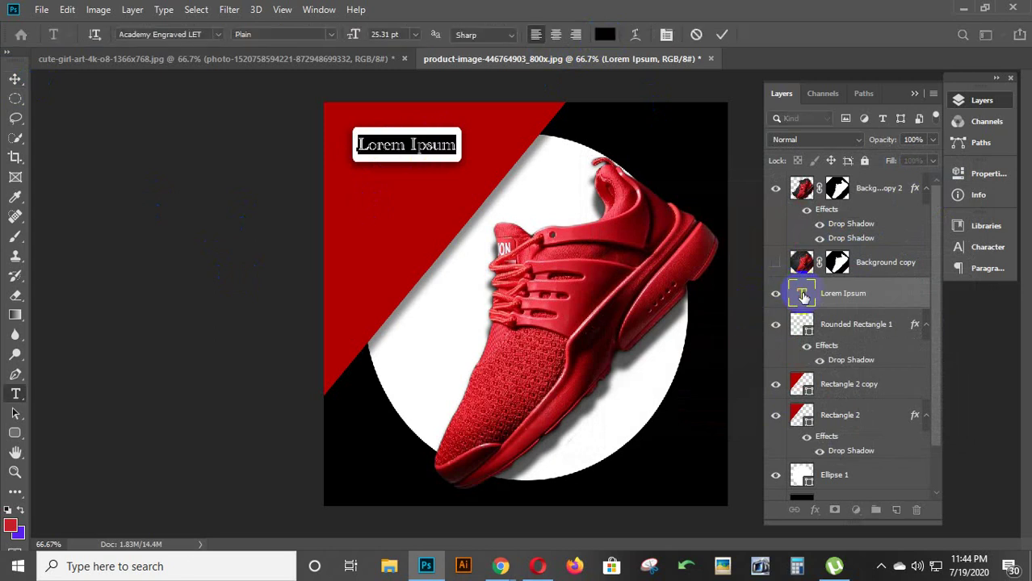
{"action": "left_click", "coordinate": [218, 36]}
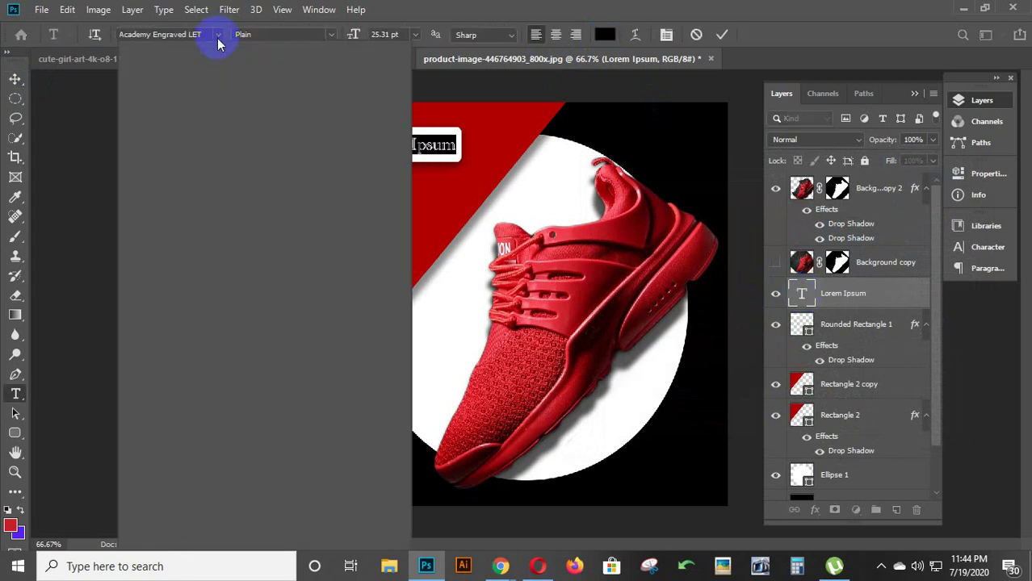
{"action": "left_click", "coordinate": [218, 36]}
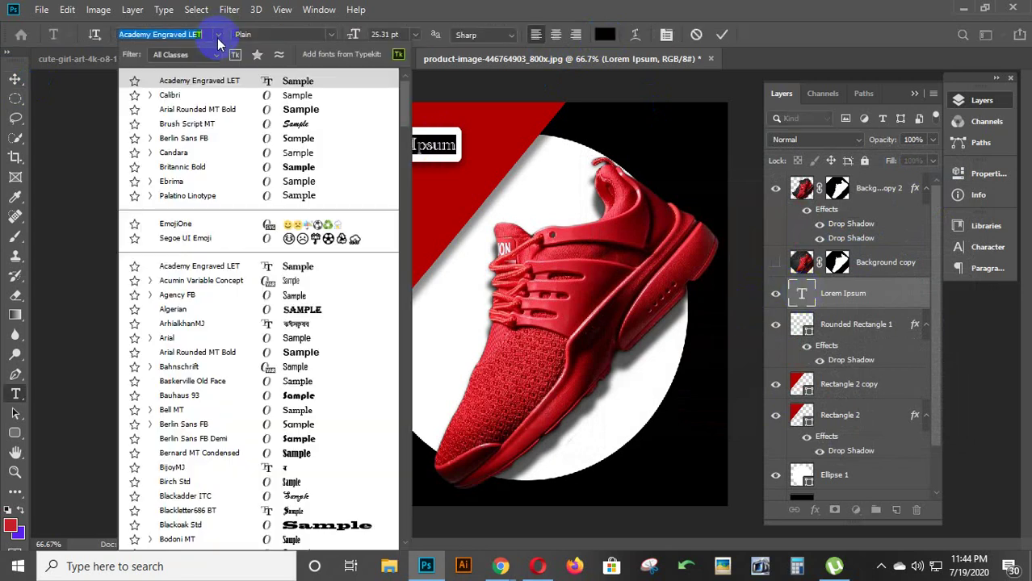
{"action": "left_click", "coordinate": [306, 124]}
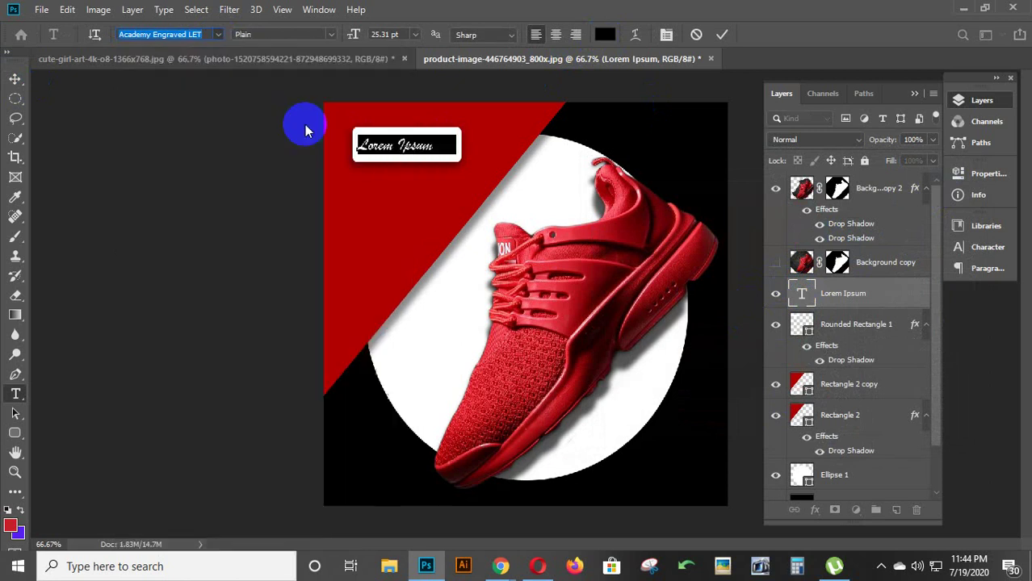
{"action": "left_click", "coordinate": [396, 142]}
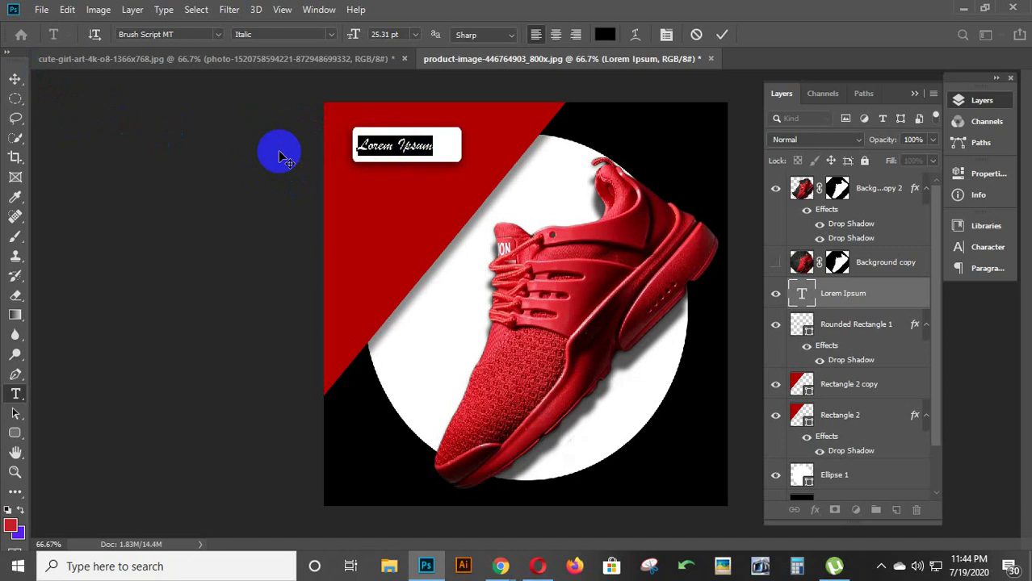
{"action": "left_click", "coordinate": [393, 139]}
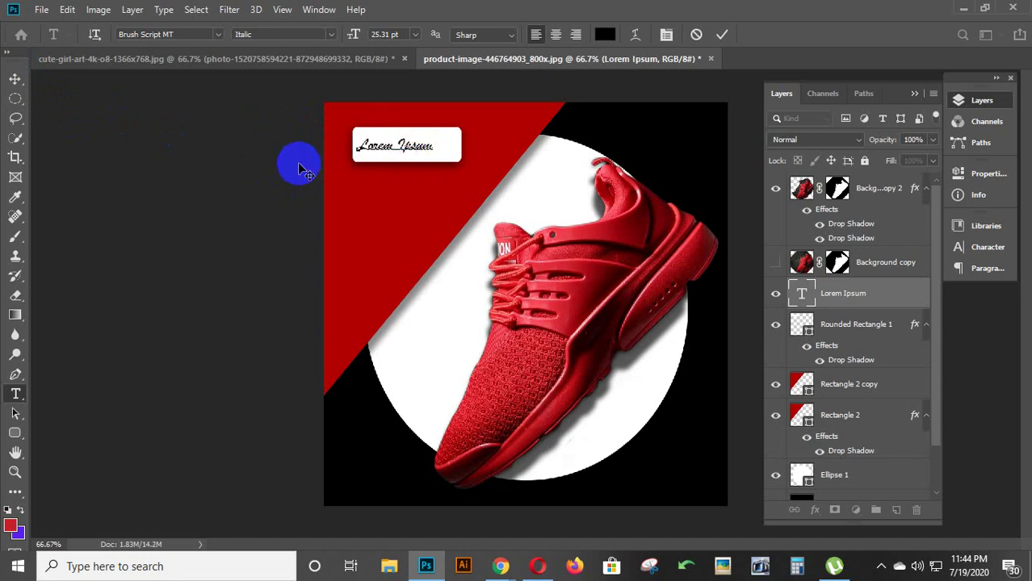
Step: Commit the text and nudge it slightly right to centre it in the white label
{"action": "key", "text": "ctrl+t"}
{"action": "left_click", "coordinate": [415, 145]}
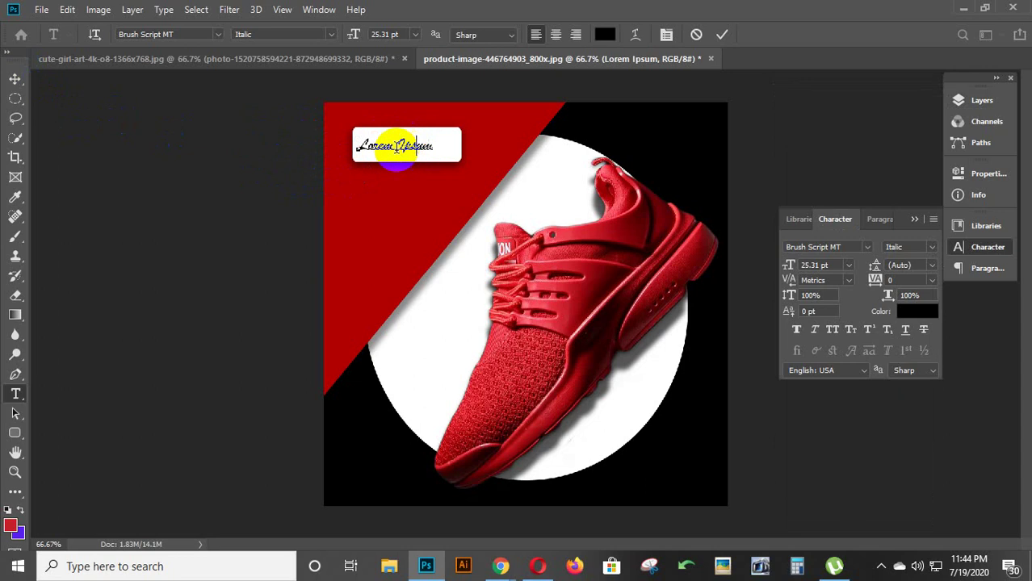
{"action": "left_click", "coordinate": [15, 79]}
{"action": "left_click", "coordinate": [363, 145]}
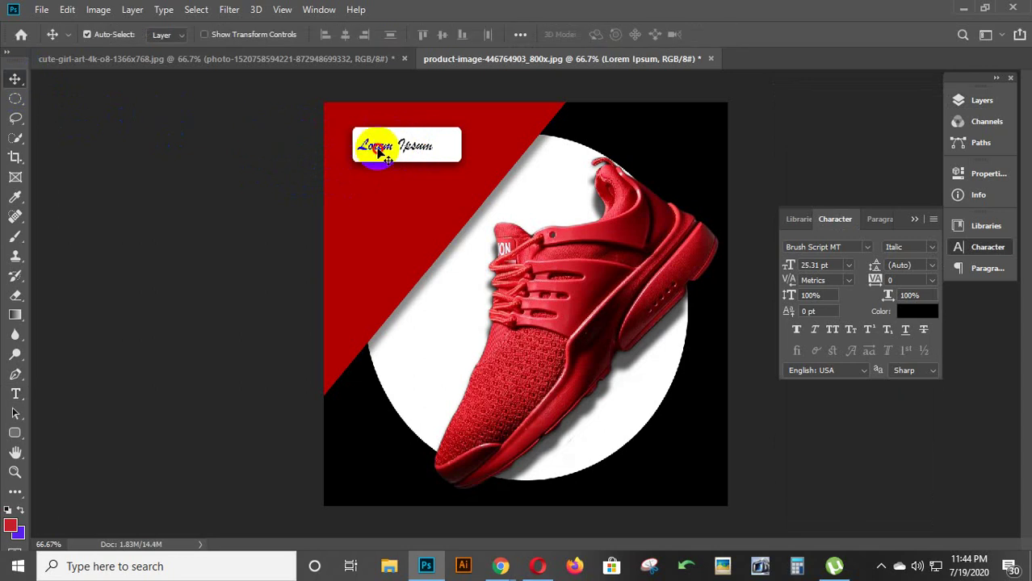
{"action": "left_click_drag", "start_coordinate": [378, 151], "coordinate": [390, 149]}
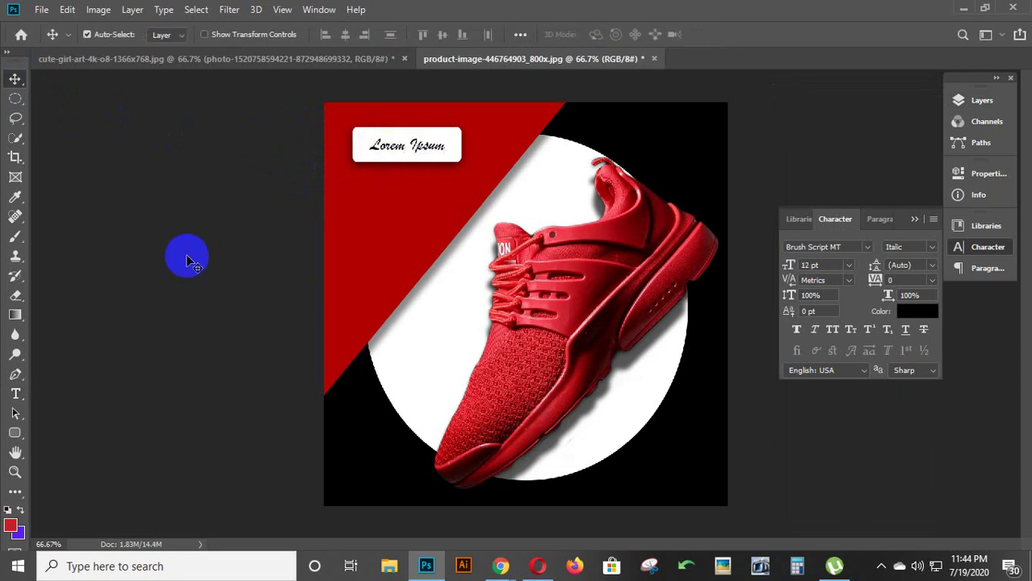
{"action": "left_click", "coordinate": [408, 150]}
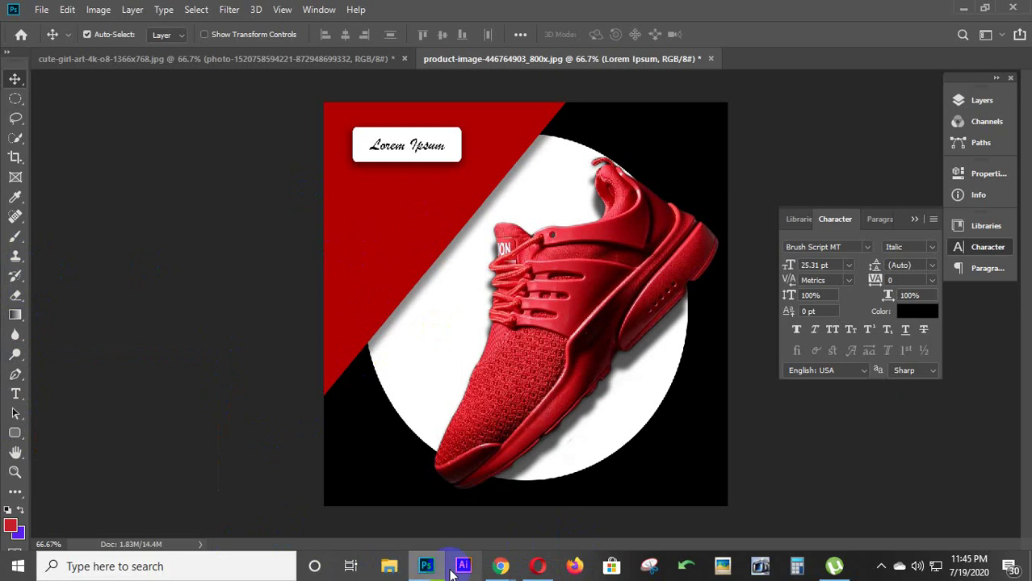
Step: Change the Chrome image search to 'shoes logo png'
{"action": "mouse_move", "coordinate": [500, 566]}
{"action": "left_click", "coordinate": [476, 511]}
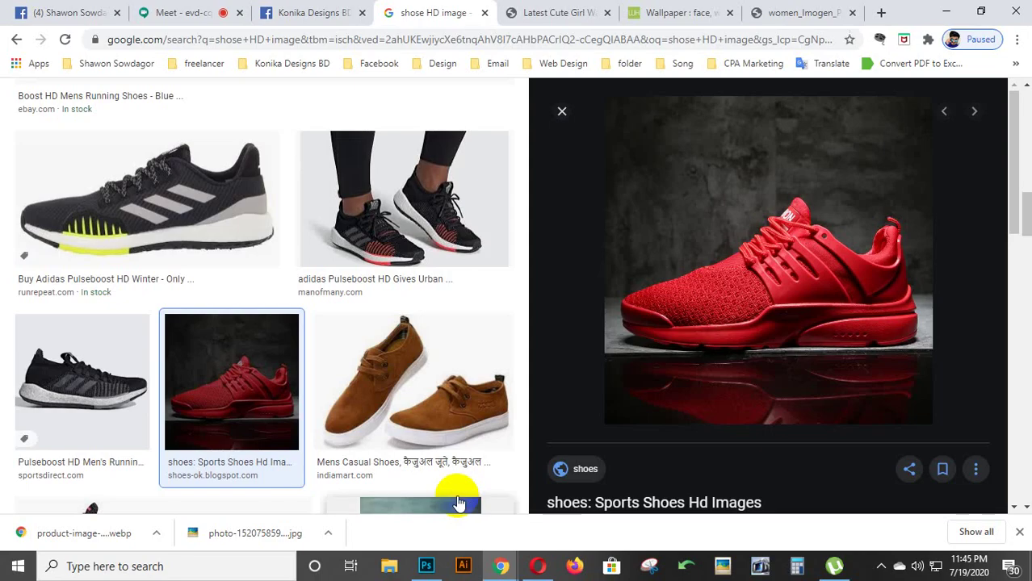
{"action": "scroll", "coordinate": [273, 279], "scroll_direction": "down", "scroll_amount": 1}
{"action": "scroll", "coordinate": [265, 288], "scroll_direction": "up", "scroll_amount": 5}
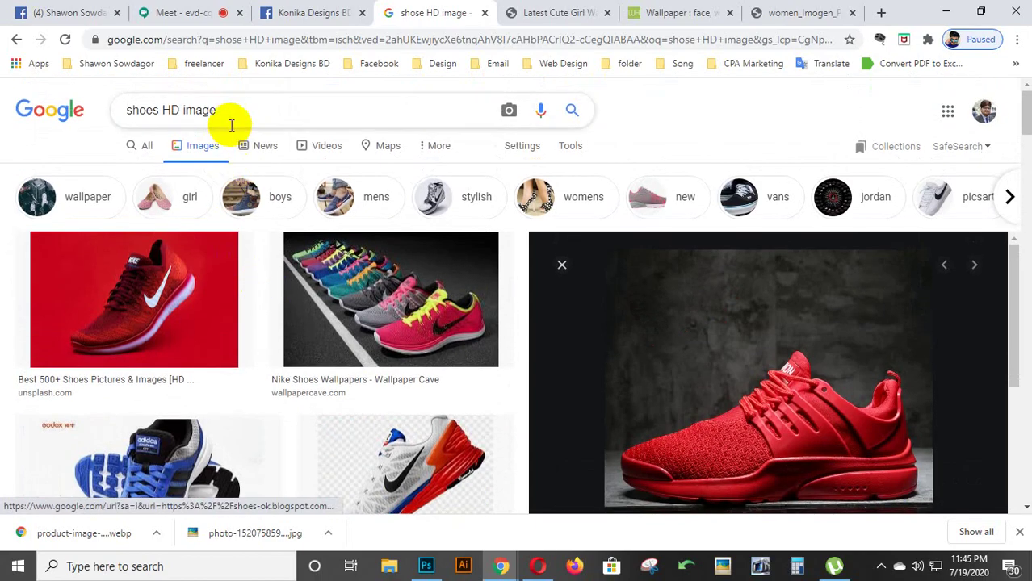
{"action": "left_click_drag", "start_coordinate": [217, 111], "coordinate": [161, 109]}
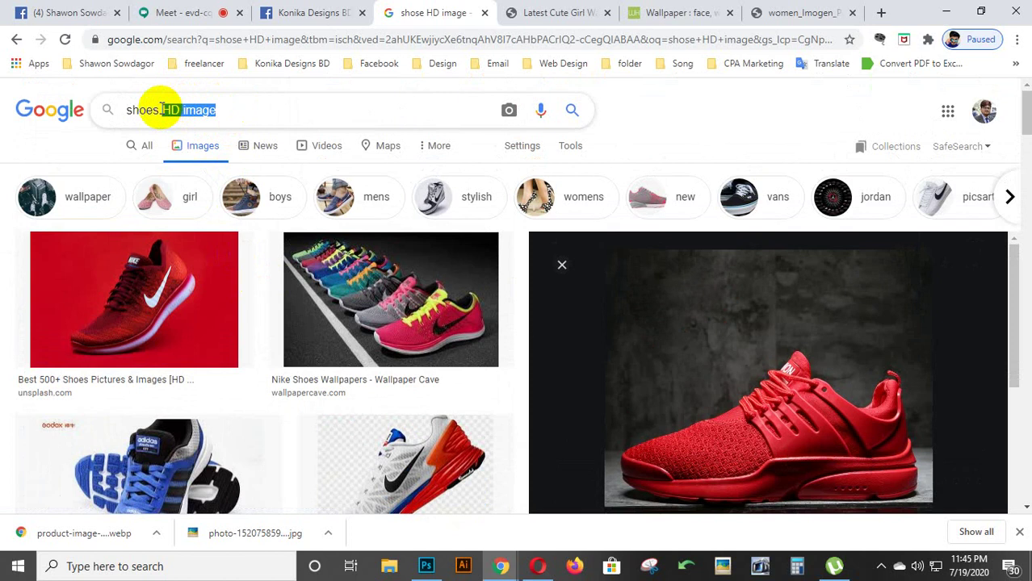
{"action": "type", "text": "logo"}
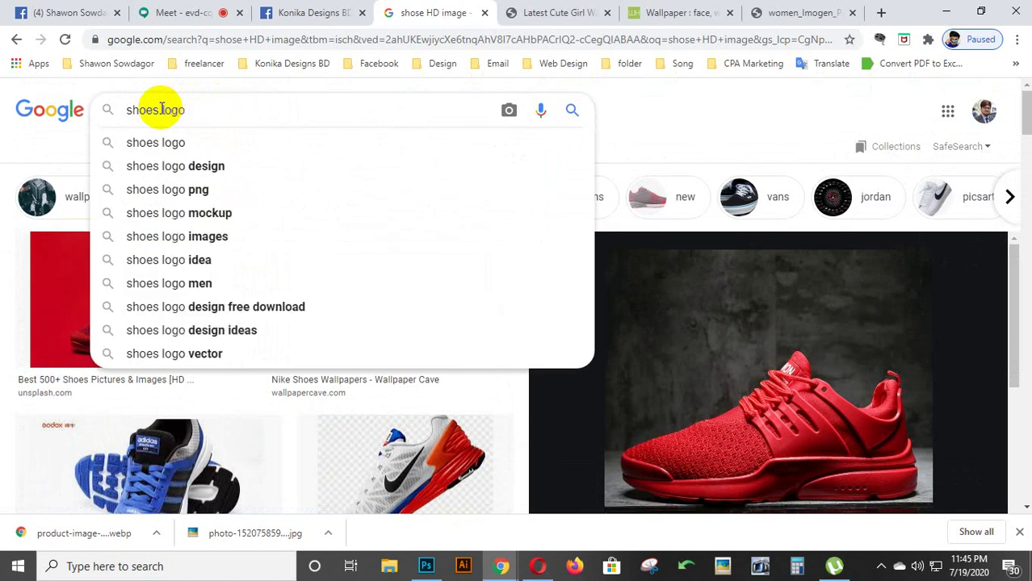
{"action": "type", "text": " png"}
{"action": "key", "text": "Return"}
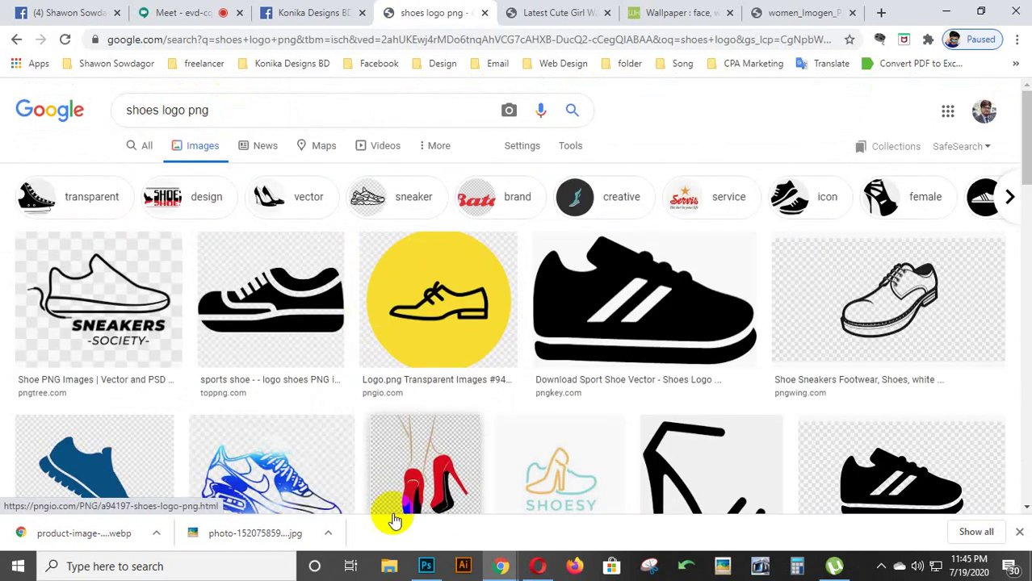
Step: Browse the results and preview the Company Name running-shoe logo
{"action": "scroll", "coordinate": [395, 394], "scroll_direction": "down", "scroll_amount": 3}
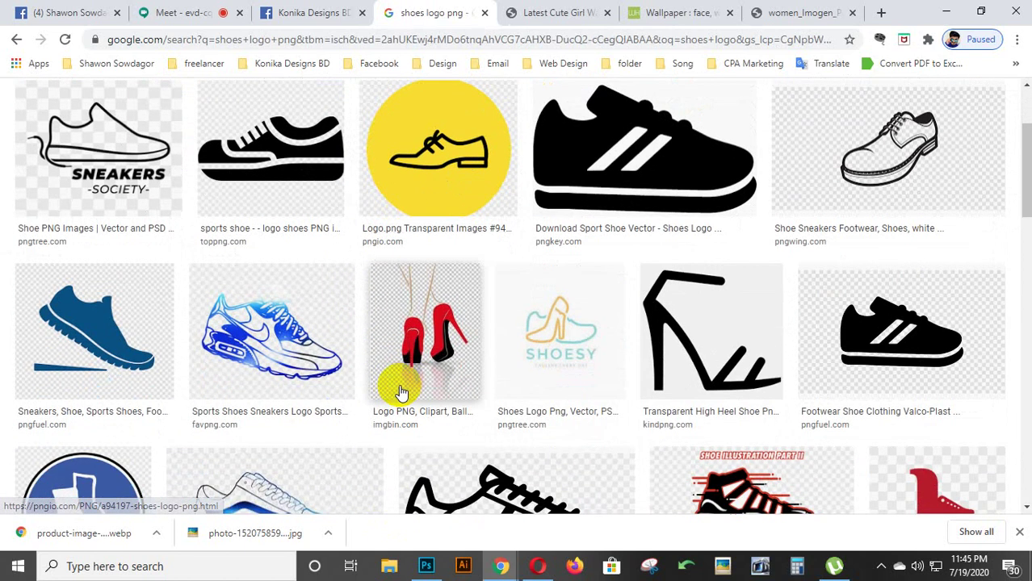
{"action": "scroll", "coordinate": [430, 392], "scroll_direction": "down", "scroll_amount": 2}
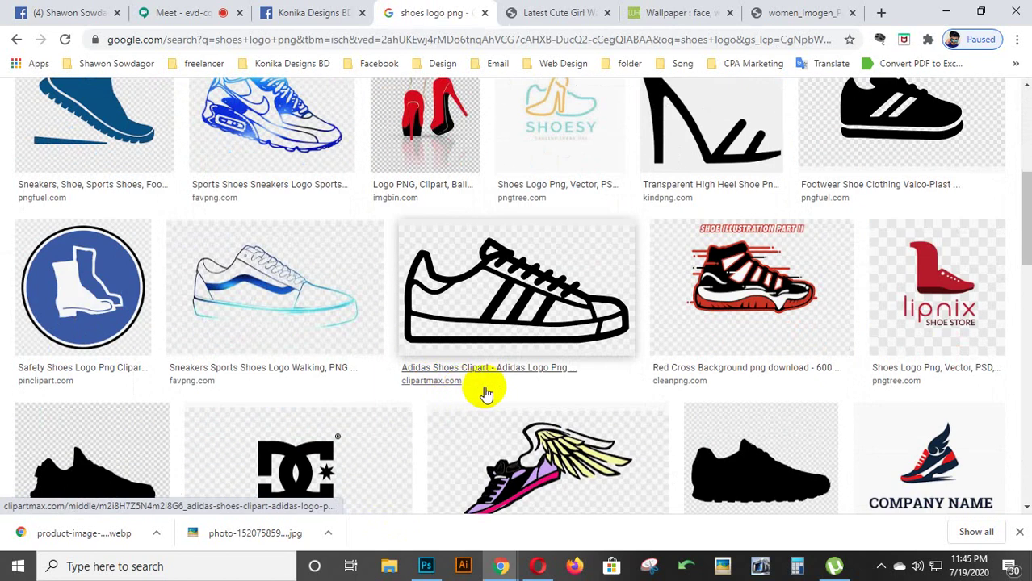
{"action": "scroll", "coordinate": [433, 369], "scroll_direction": "down", "scroll_amount": 3}
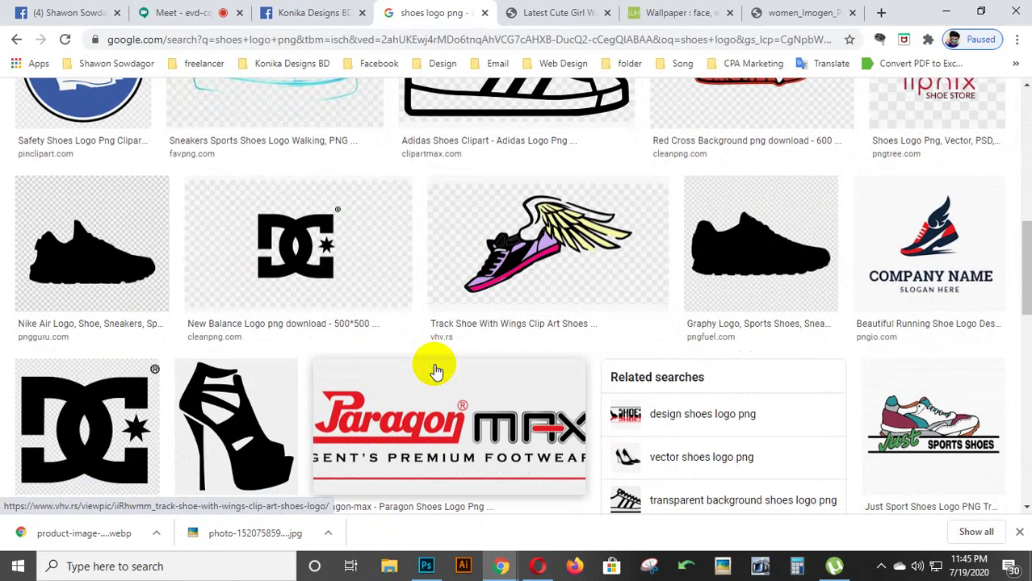
{"action": "scroll", "coordinate": [436, 371], "scroll_direction": "down", "scroll_amount": 3}
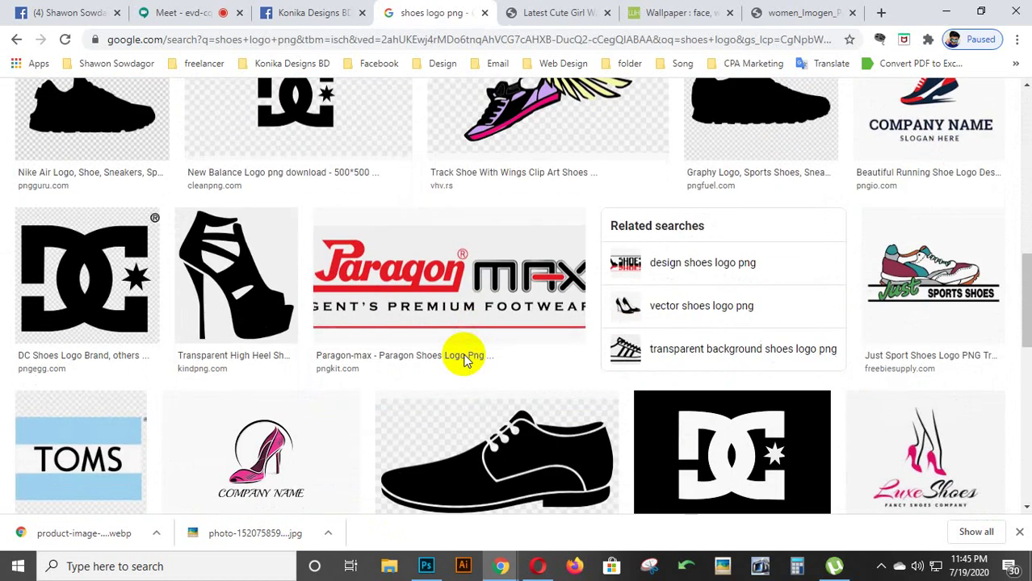
{"action": "scroll", "coordinate": [460, 352], "scroll_direction": "up", "scroll_amount": 2}
{"action": "left_click", "coordinate": [982, 182]}
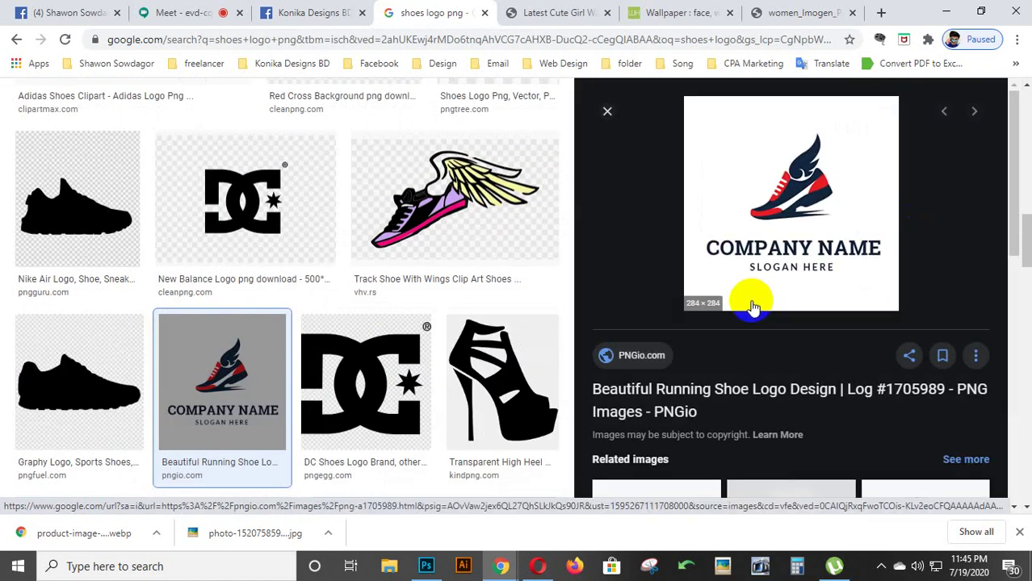
Step: Open the winged-shoe logo from related images and save it as unnamed.webp
{"action": "scroll", "coordinate": [755, 311], "scroll_direction": "down", "scroll_amount": 3}
{"action": "scroll", "coordinate": [759, 314], "scroll_direction": "down", "scroll_amount": 1}
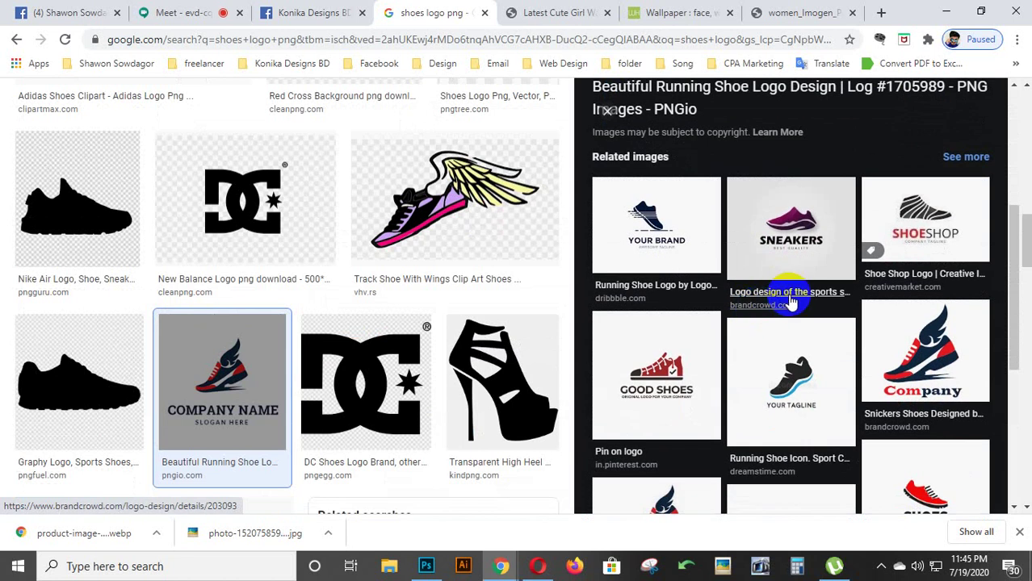
{"action": "scroll", "coordinate": [787, 305], "scroll_direction": "down", "scroll_amount": 3}
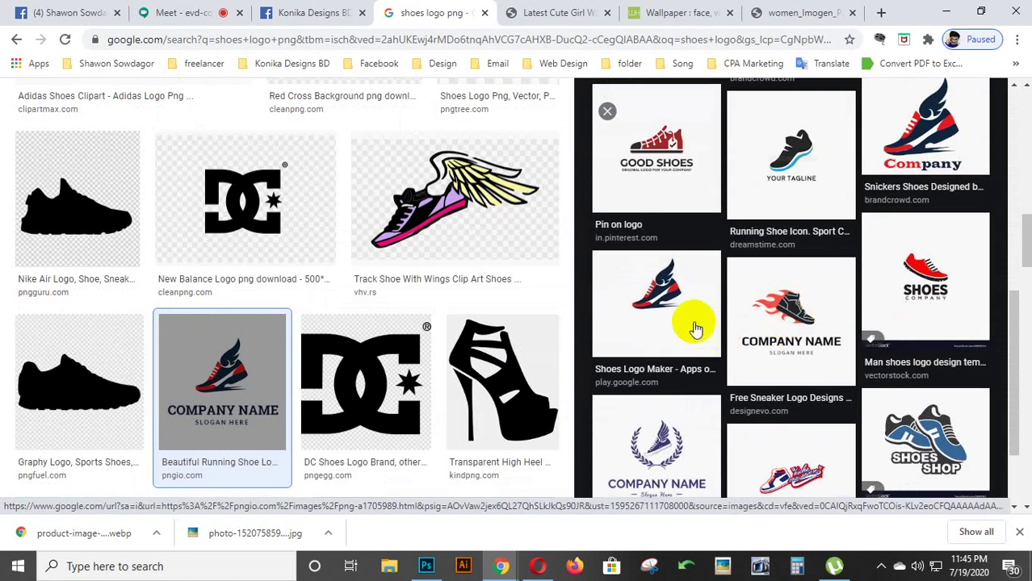
{"action": "left_click", "coordinate": [688, 327]}
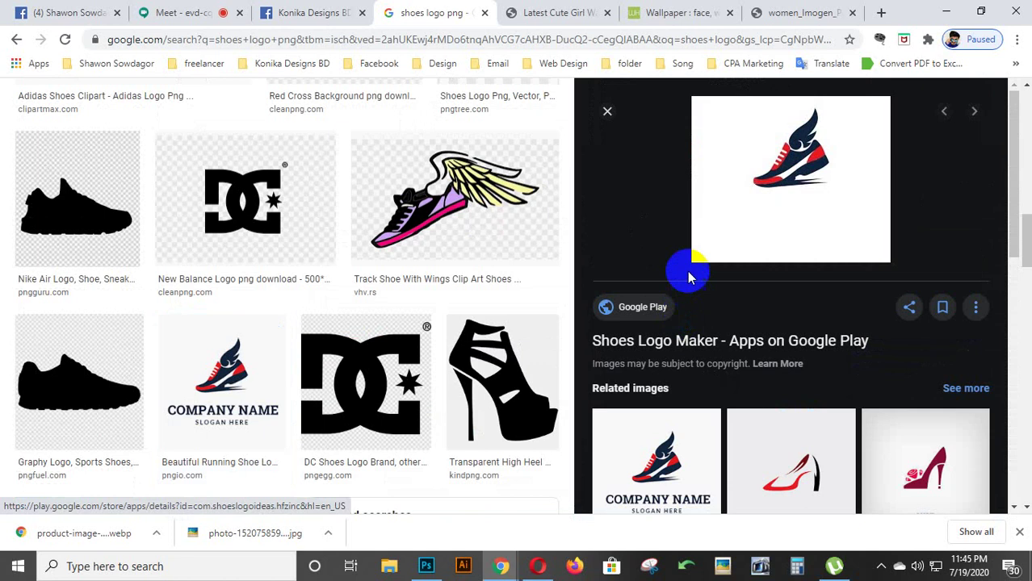
{"action": "right_click", "coordinate": [773, 196]}
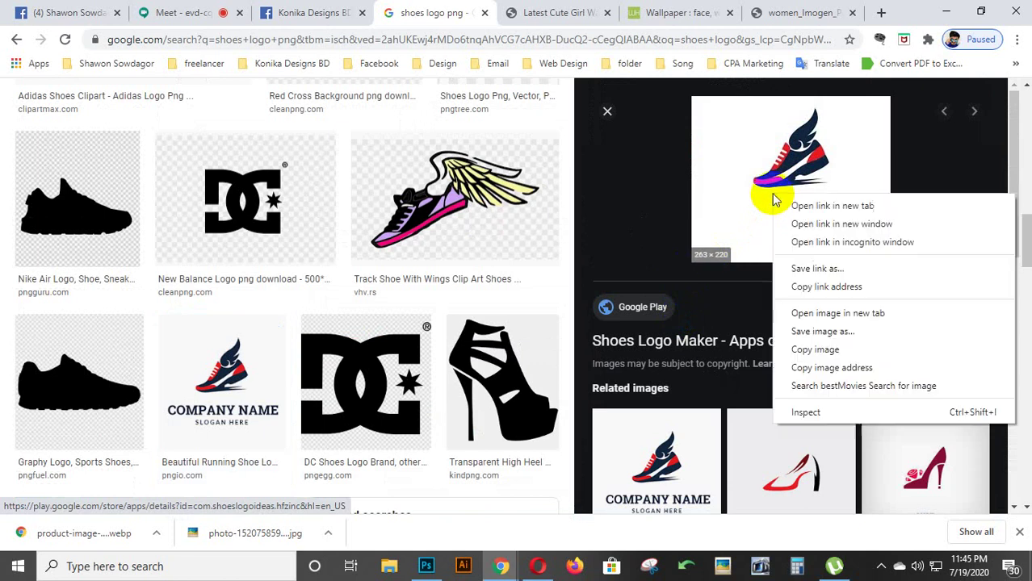
{"action": "left_click", "coordinate": [821, 331]}
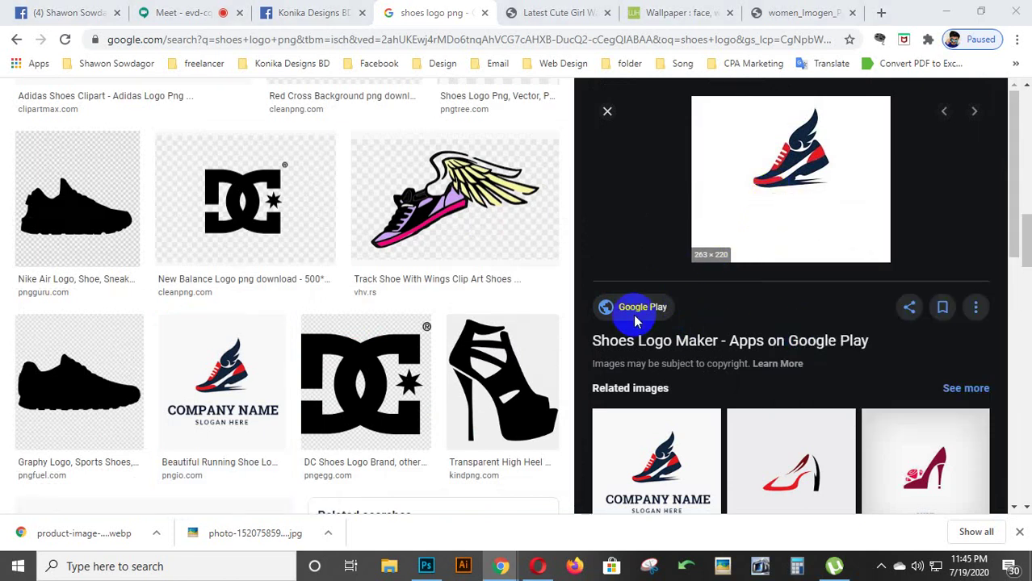
{"action": "left_click", "coordinate": [370, 337]}
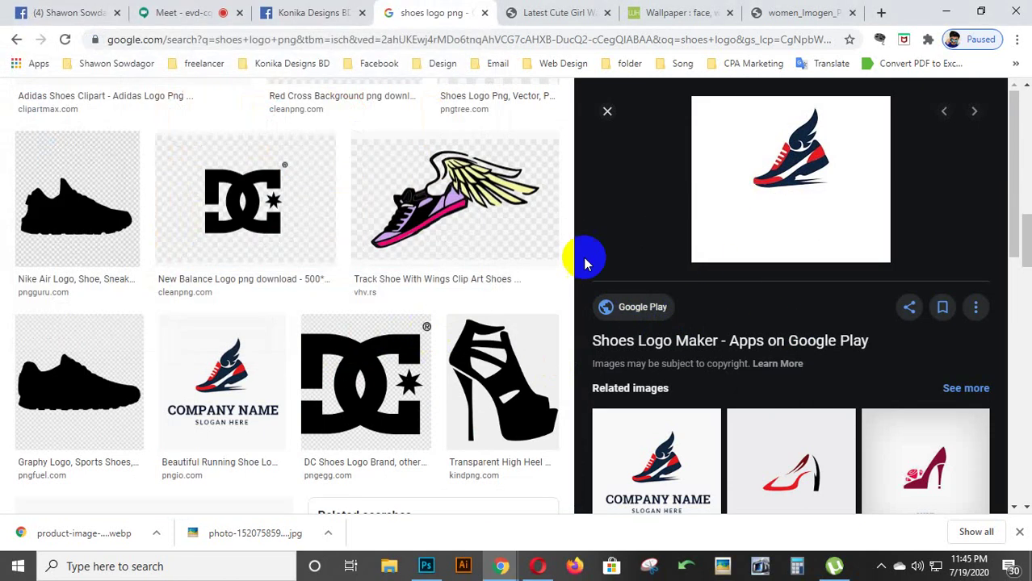
Step: Try dropping unnamed.webp into Photoshop, dismiss the 'Could not place' error, and launch Format Factory
{"action": "left_click", "coordinate": [946, 11]}
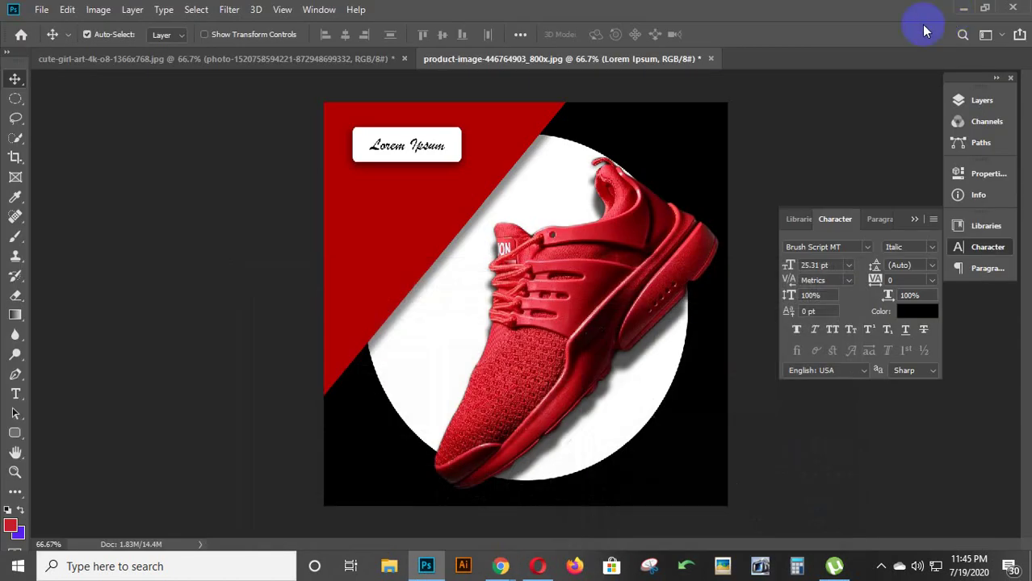
{"action": "left_click", "coordinate": [963, 8]}
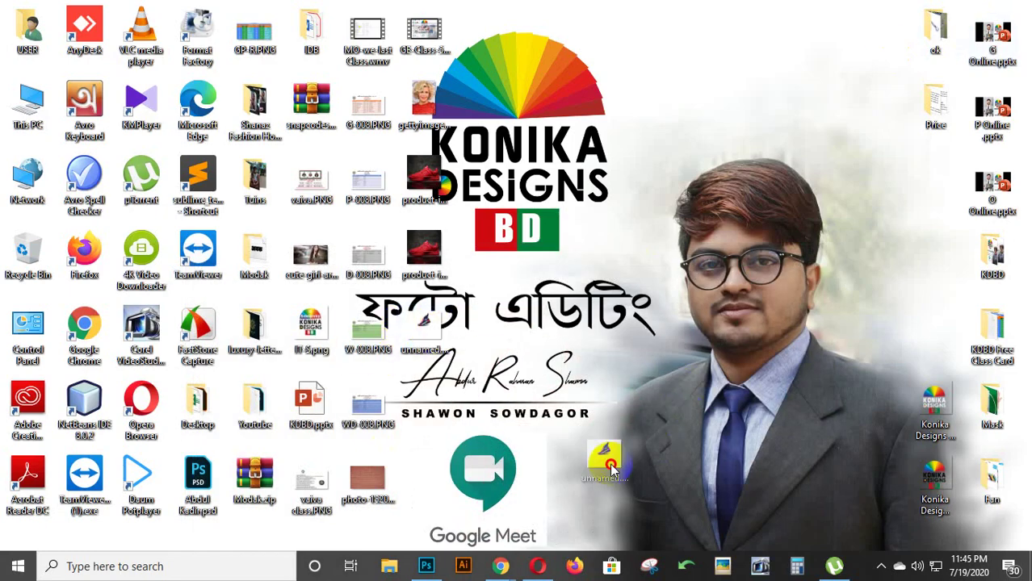
{"action": "mouse_move", "coordinate": [434, 338]}
{"action": "left_mouse_down"}
{"action": "mouse_move", "coordinate": [435, 572]}
{"action": "mouse_move", "coordinate": [420, 343]}
{"action": "left_mouse_up"}
{"action": "left_click", "coordinate": [498, 220]}
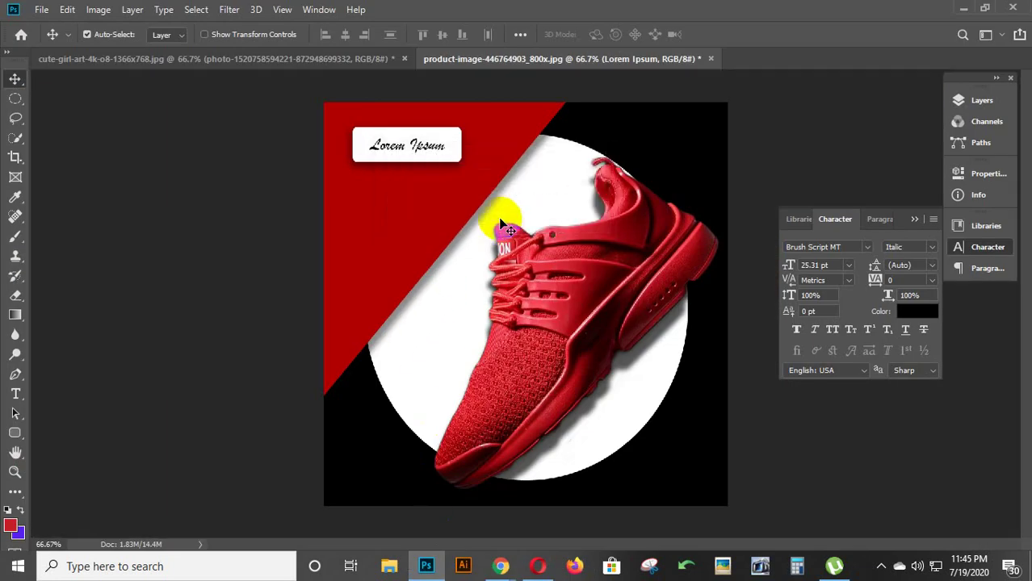
{"action": "left_click", "coordinate": [966, 10]}
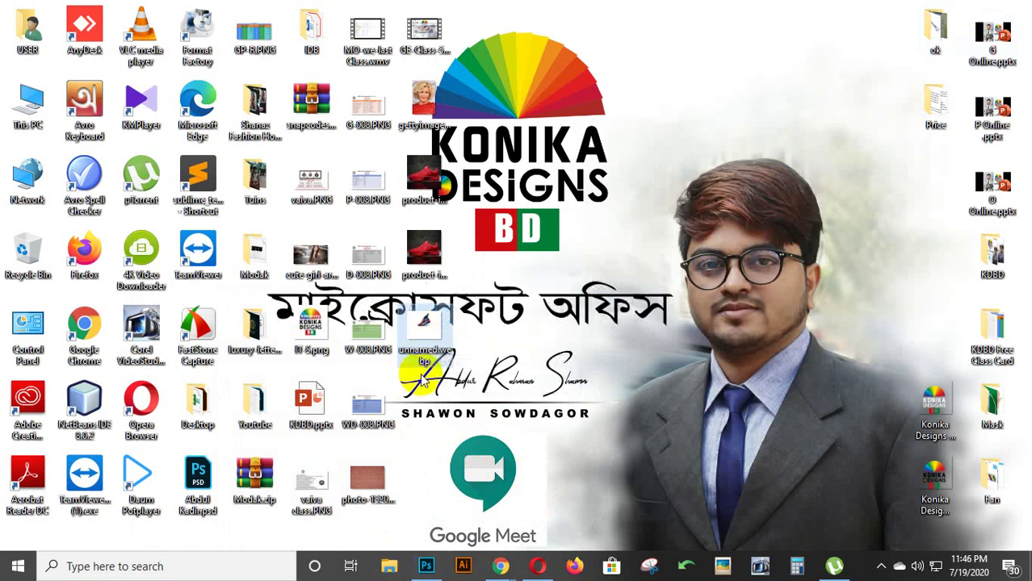
{"action": "left_click", "coordinate": [198, 36]}
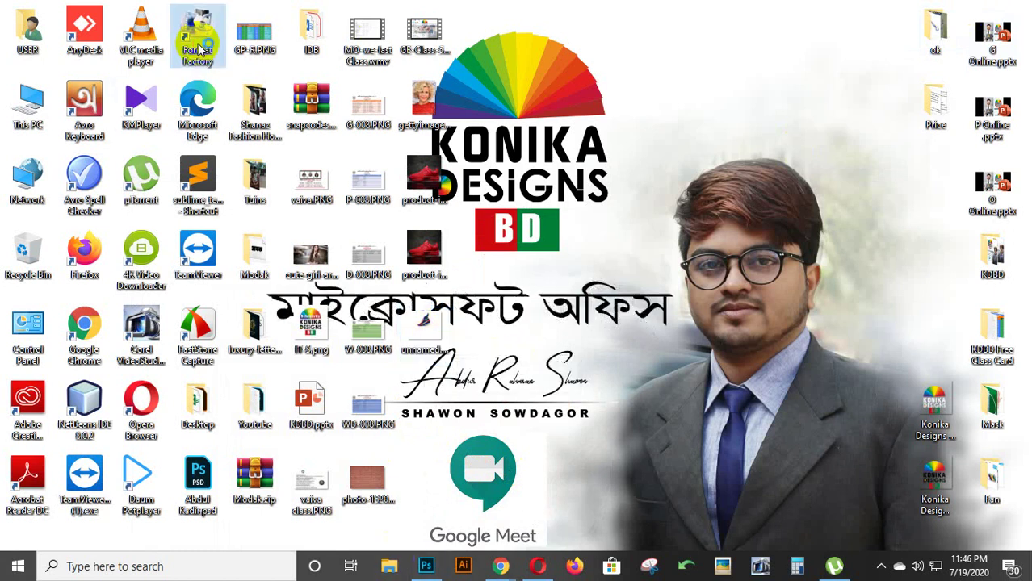
{"action": "left_click", "coordinate": [664, 277]}
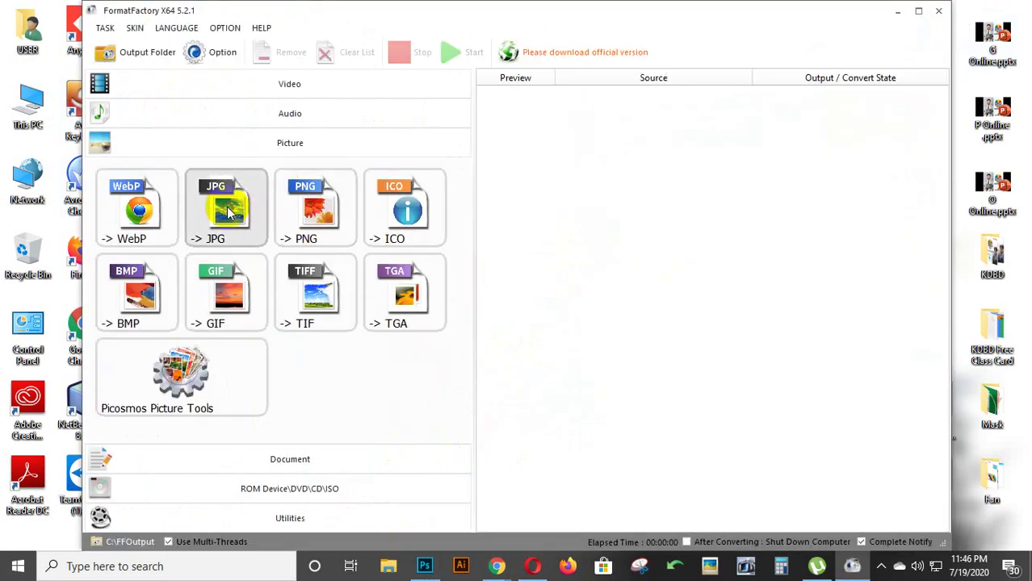
Step: Convert unnamed.webp to JPG in Format Factory
{"action": "left_click", "coordinate": [229, 212]}
{"action": "left_click", "coordinate": [528, 289]}
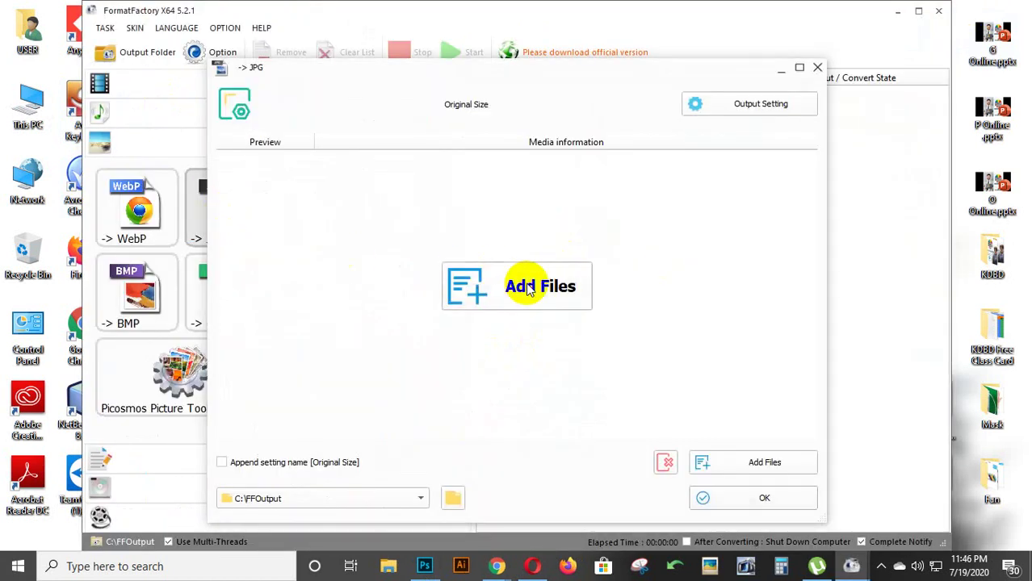
{"action": "left_click_drag", "start_coordinate": [788, 212], "coordinate": [776, 353]}
{"action": "left_click", "coordinate": [650, 290]}
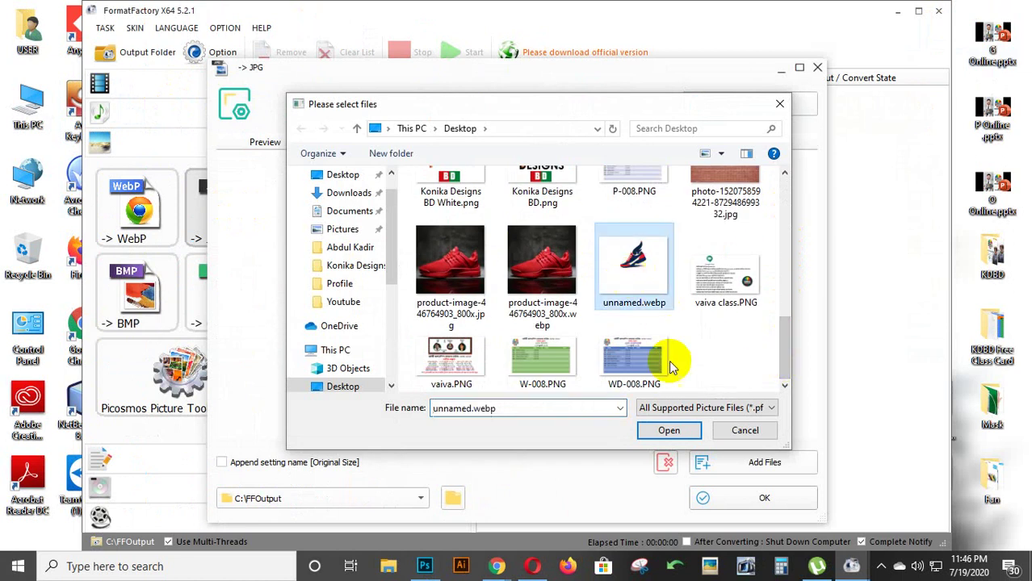
{"action": "left_click", "coordinate": [669, 431]}
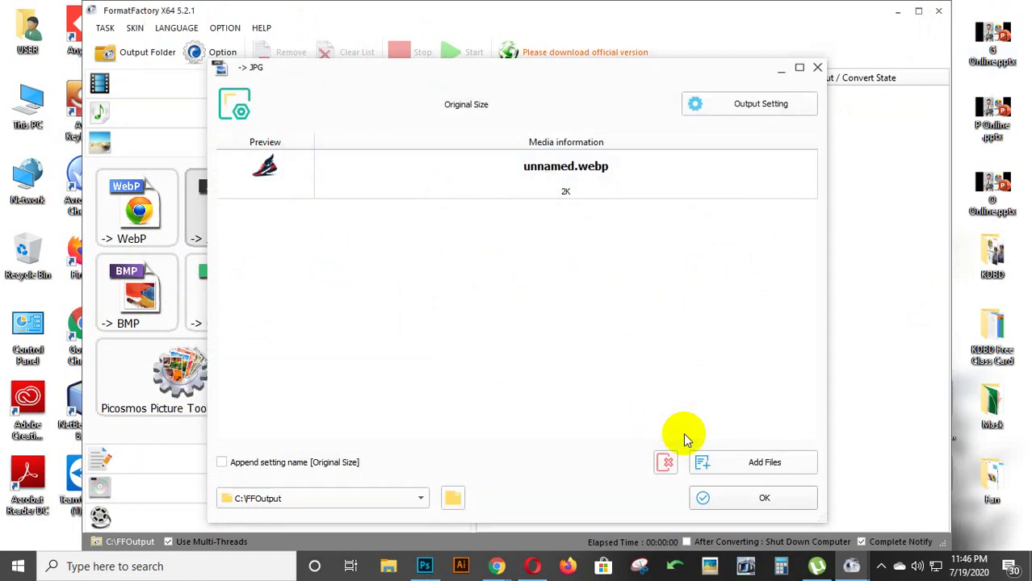
{"action": "left_click", "coordinate": [767, 496]}
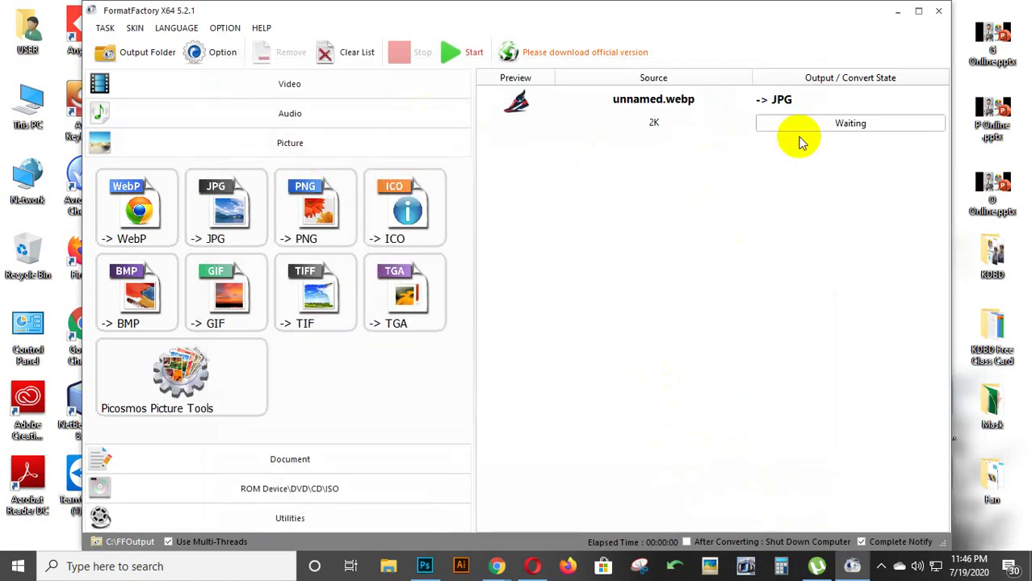
{"action": "left_click", "coordinate": [452, 51]}
{"action": "left_click", "coordinate": [142, 57]}
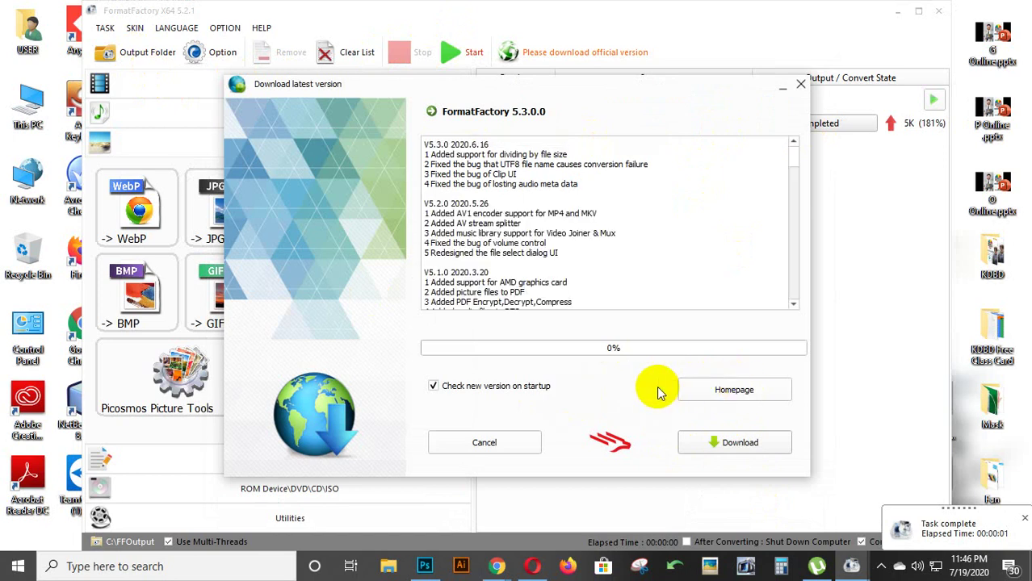
Step: Cut unnamed.jpg from the FFOutput folder, then close File Explorer and Format Factory
{"action": "left_click", "coordinate": [801, 84]}
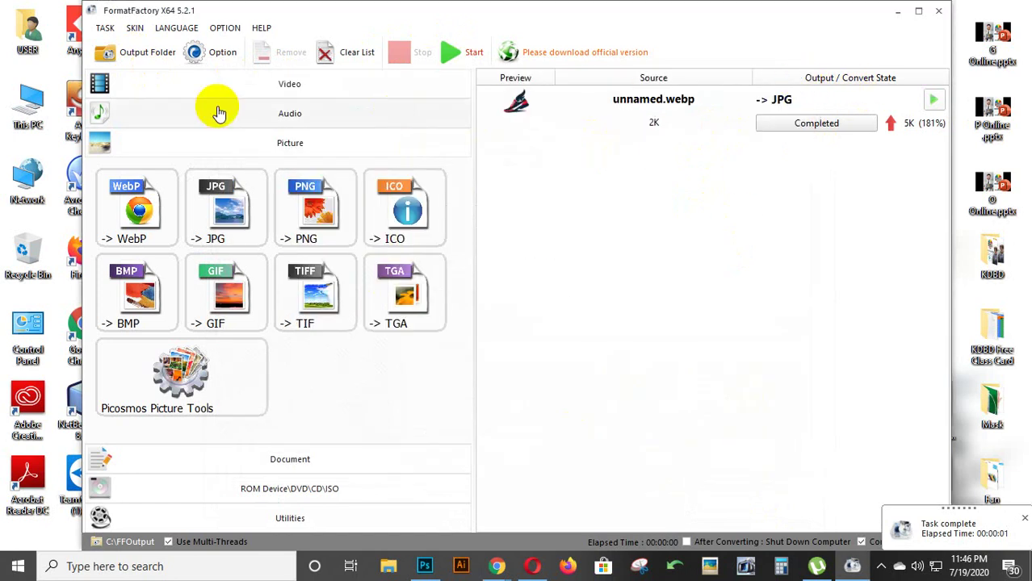
{"action": "left_click", "coordinate": [145, 52]}
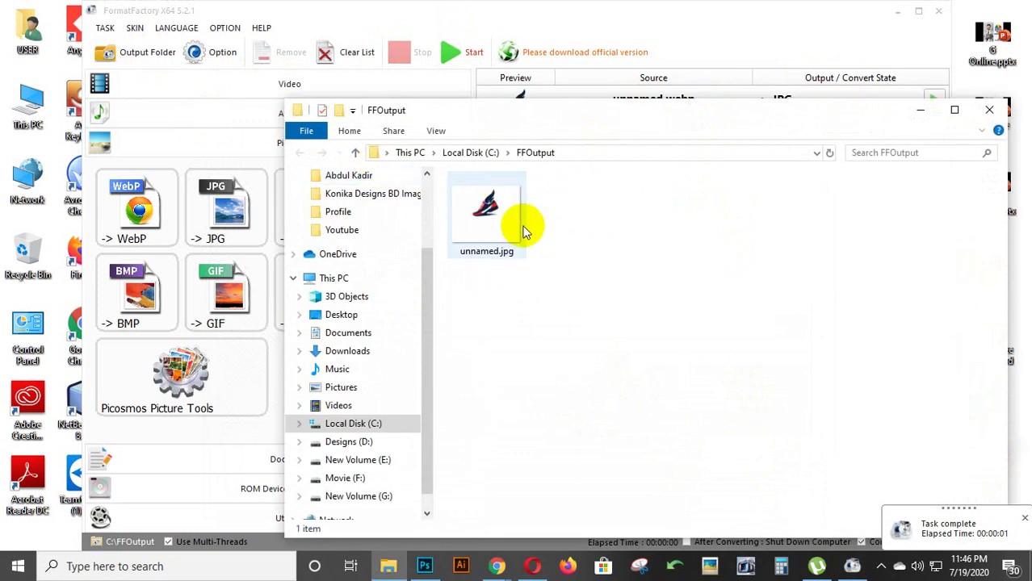
{"action": "left_click", "coordinate": [508, 226]}
{"action": "right_click", "coordinate": [507, 226]}
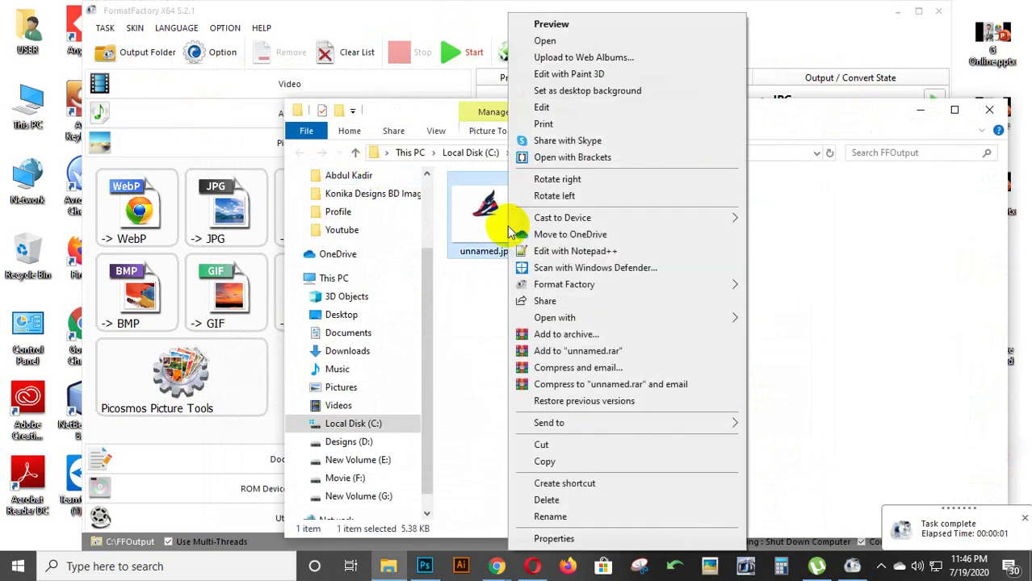
{"action": "left_click", "coordinate": [559, 445]}
{"action": "left_click", "coordinate": [989, 109]}
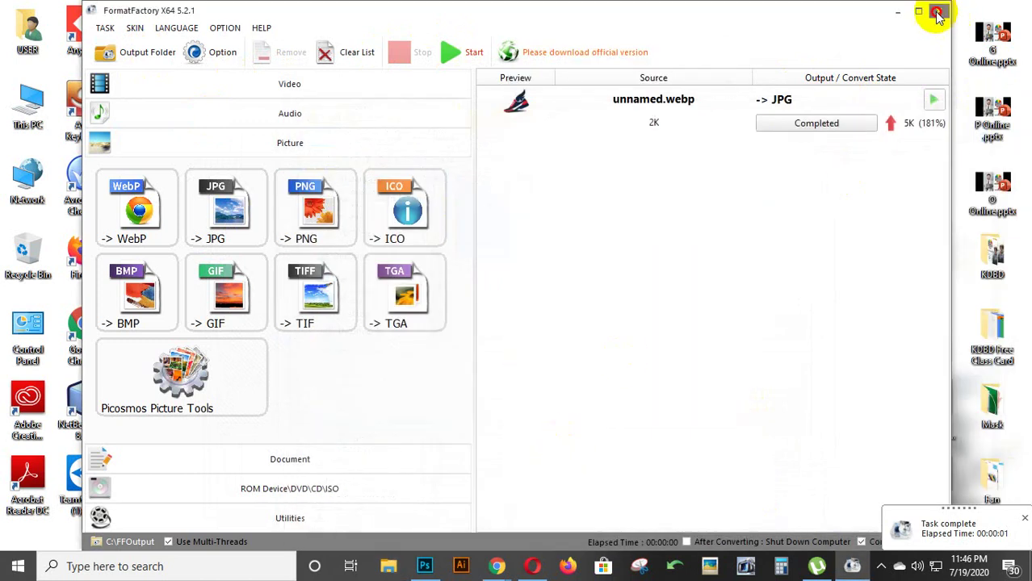
{"action": "left_click", "coordinate": [939, 13]}
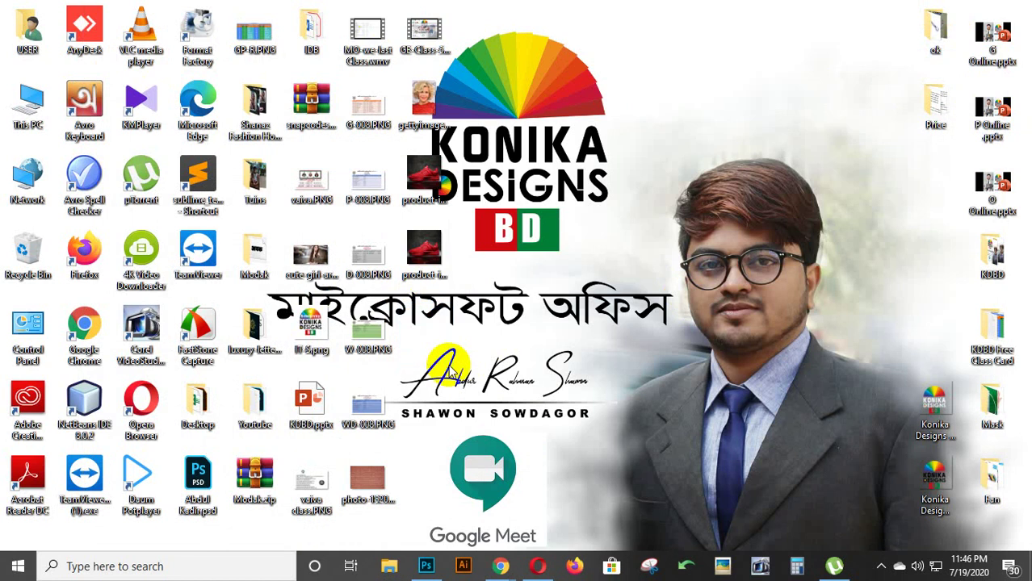
Step: Paste unnamed.jpg onto the desktop and drag it into the sneaker ad document
{"action": "right_click", "coordinate": [450, 372]}
{"action": "left_click", "coordinate": [505, 197]}
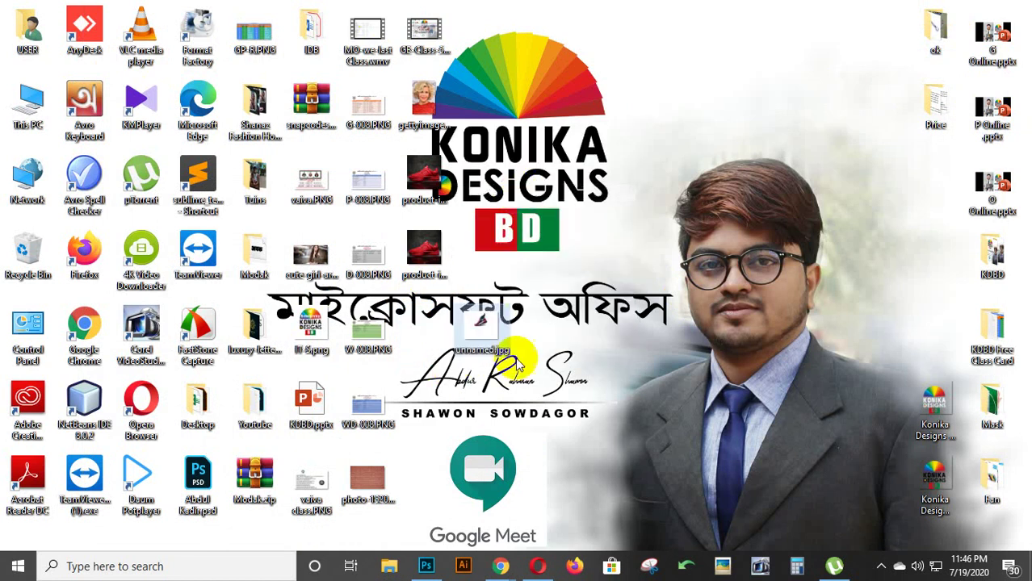
{"action": "mouse_move", "coordinate": [482, 331]}
{"action": "left_mouse_down"}
{"action": "mouse_move", "coordinate": [654, 482]}
{"action": "mouse_move", "coordinate": [513, 516]}
{"action": "left_mouse_up"}
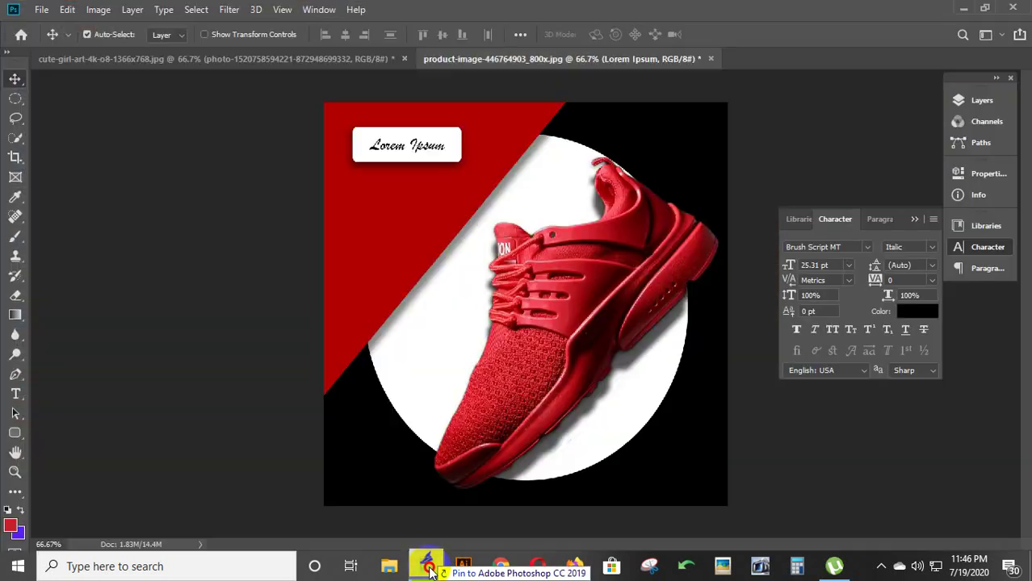
{"action": "left_click_drag", "start_coordinate": [516, 513], "coordinate": [373, 248]}
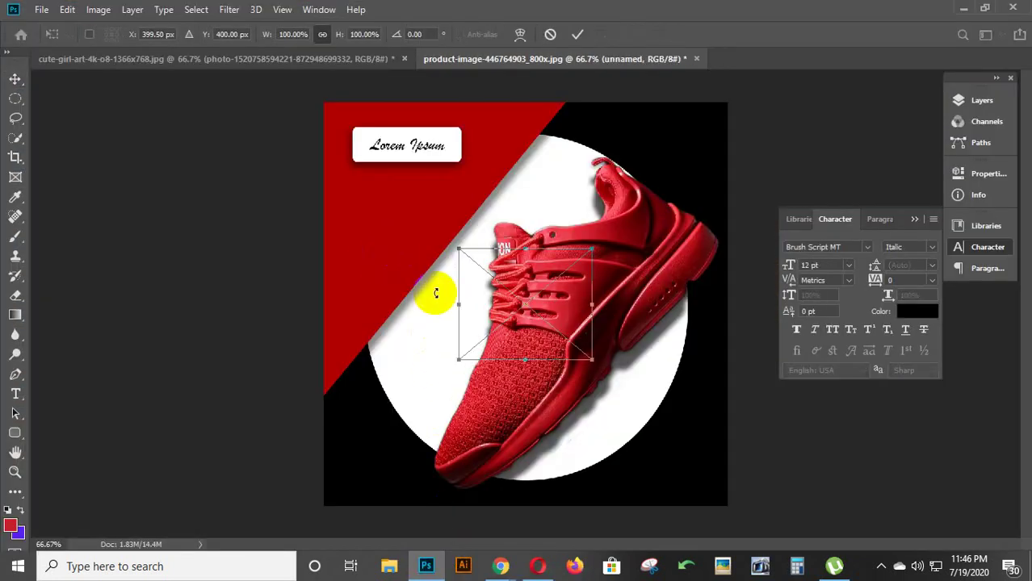
Step: Move the unnamed logo layer to the top, enlarge it to about 213%, and centre it over the shoe
{"action": "left_click", "coordinate": [974, 107]}
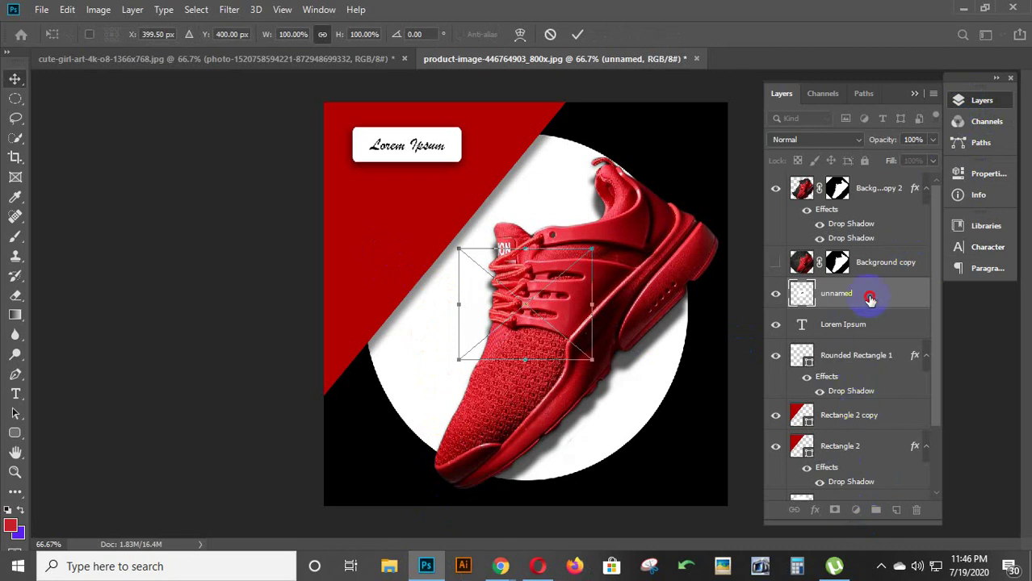
{"action": "left_click_drag", "start_coordinate": [869, 299], "coordinate": [862, 198]}
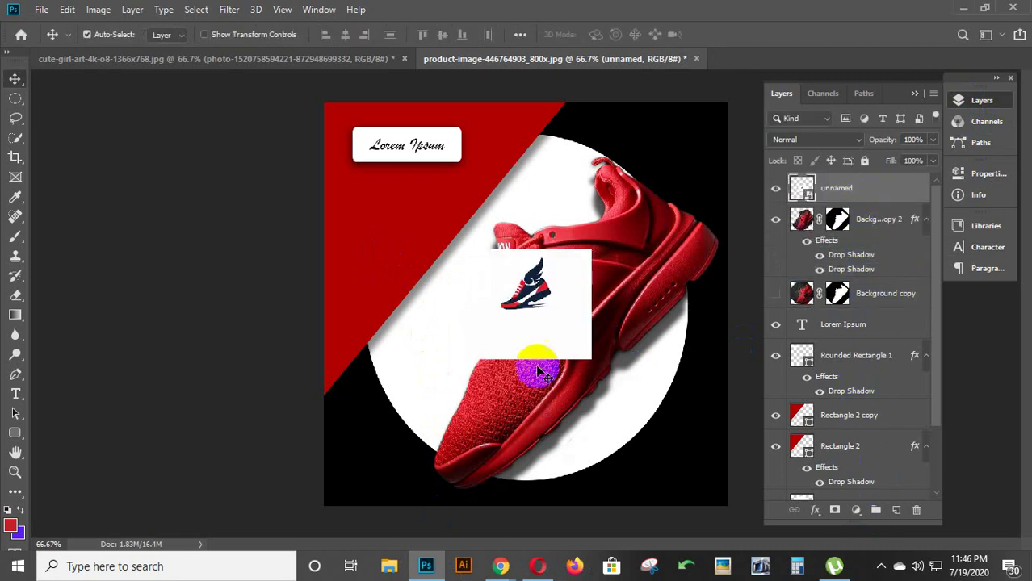
{"action": "left_click_drag", "start_coordinate": [545, 321], "coordinate": [437, 304]}
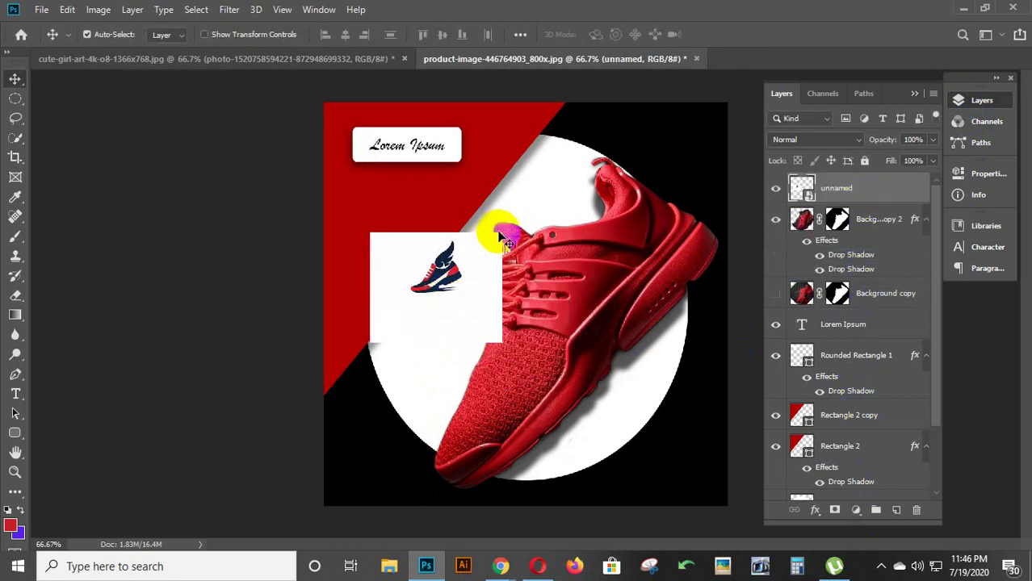
{"action": "key", "text": "ctrl+t"}
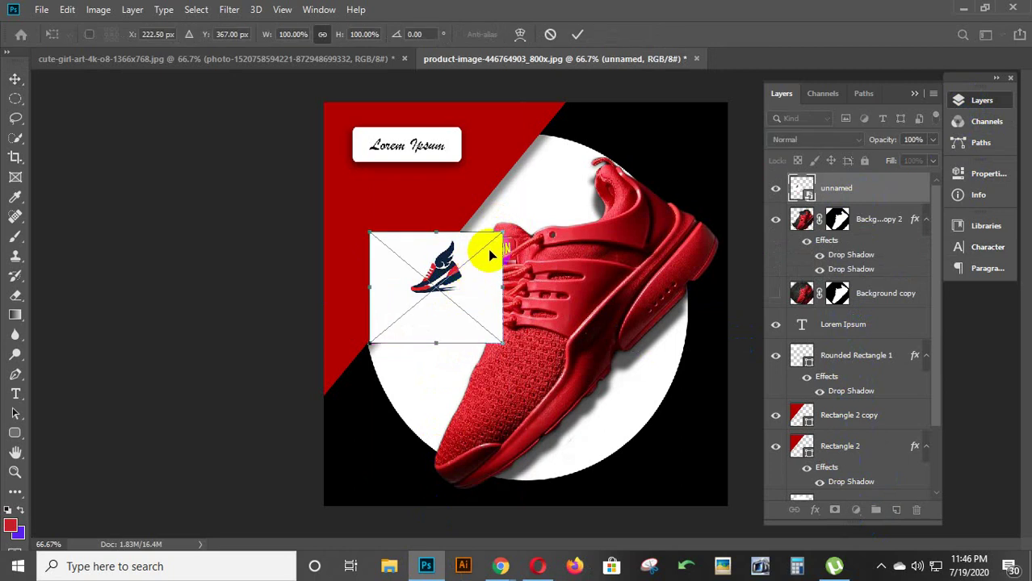
{"action": "left_click_drag", "start_coordinate": [503, 233], "coordinate": [578, 166]}
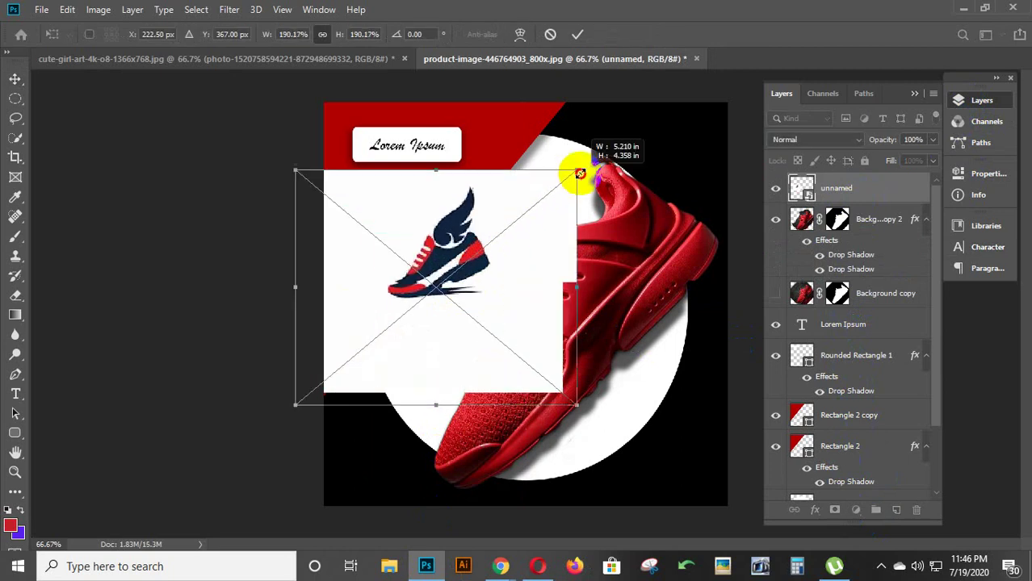
{"action": "left_click_drag", "start_coordinate": [490, 284], "coordinate": [571, 310]}
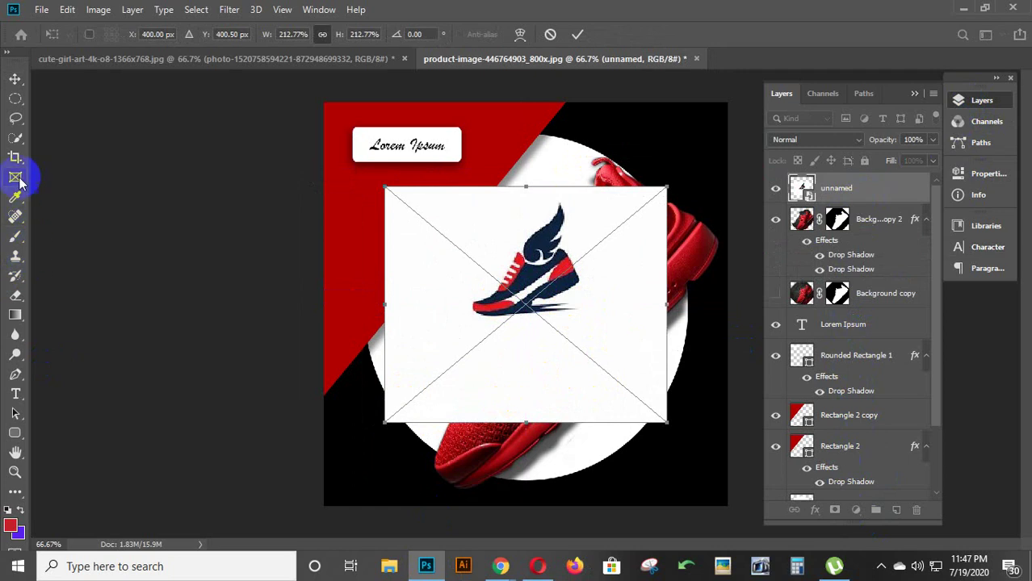
Step: Commit the logo's 212.77% resize and Magic Wand-select the white area around it
{"action": "left_click", "coordinate": [16, 139]}
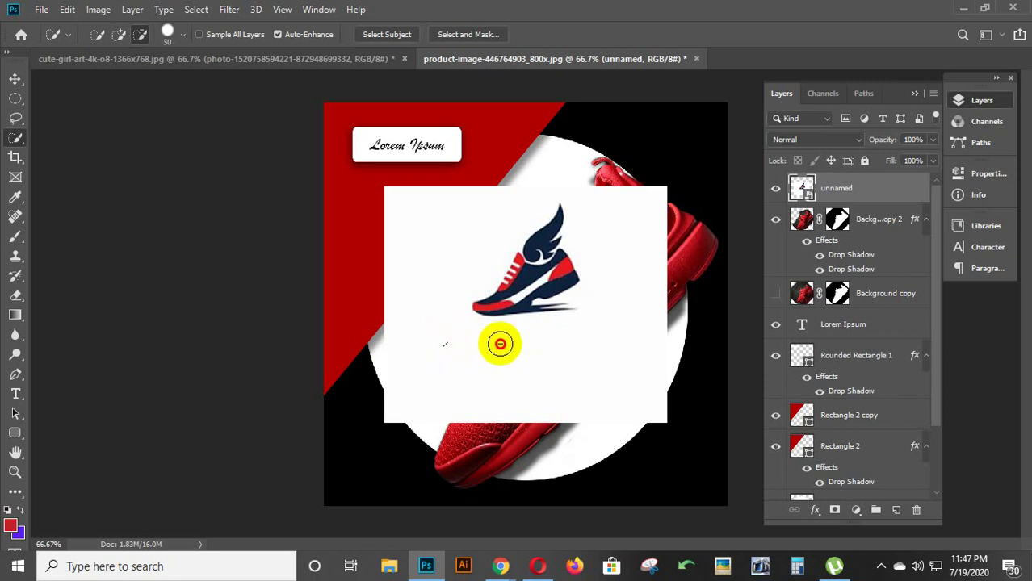
{"action": "mouse_move", "coordinate": [459, 350]}
{"action": "left_mouse_down"}
{"action": "mouse_move", "coordinate": [494, 303]}
{"action": "mouse_move", "coordinate": [472, 304]}
{"action": "left_mouse_up"}
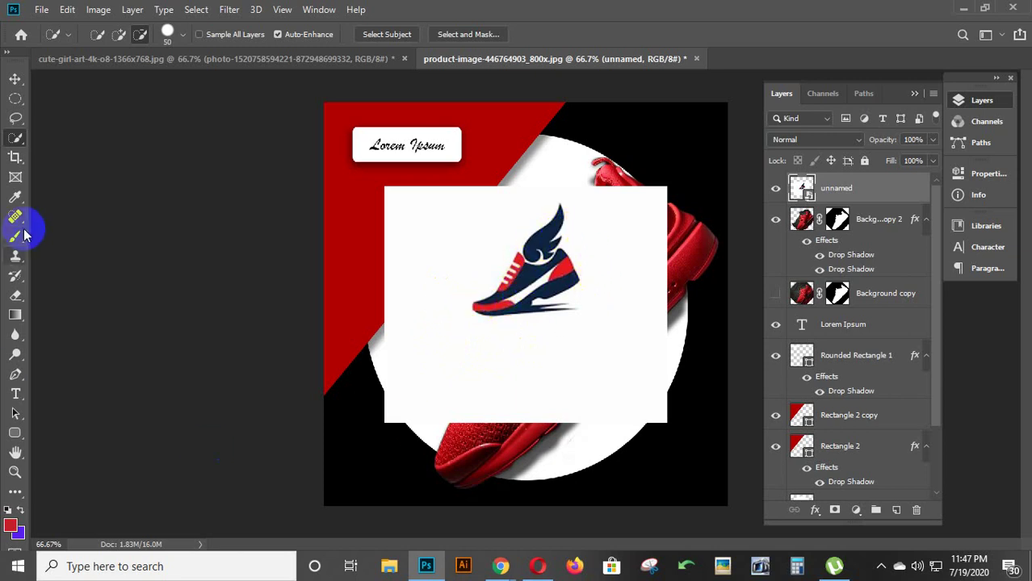
{"action": "right_click", "coordinate": [16, 137]}
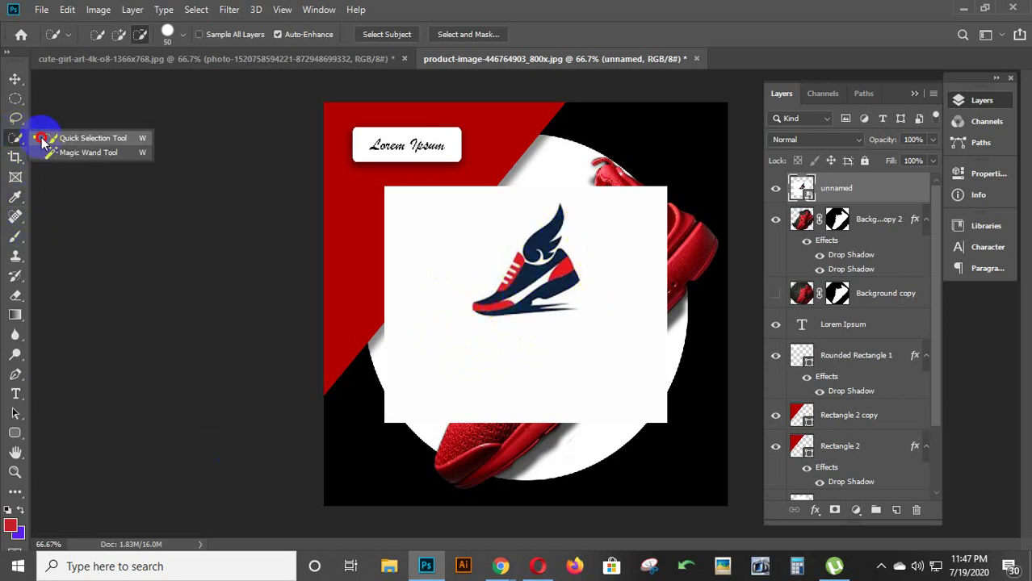
{"action": "left_click", "coordinate": [81, 153]}
{"action": "left_click", "coordinate": [436, 258]}
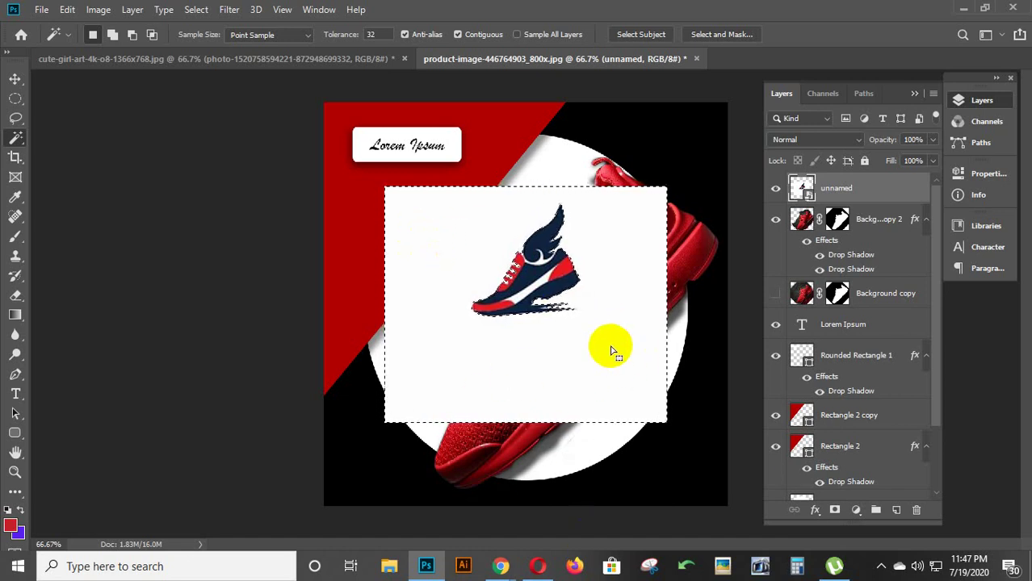
Step: Try deleting the white background, dismiss the smart-object error, and reselect the white area
{"action": "key", "text": "Delete"}
{"action": "left_click", "coordinate": [515, 223]}
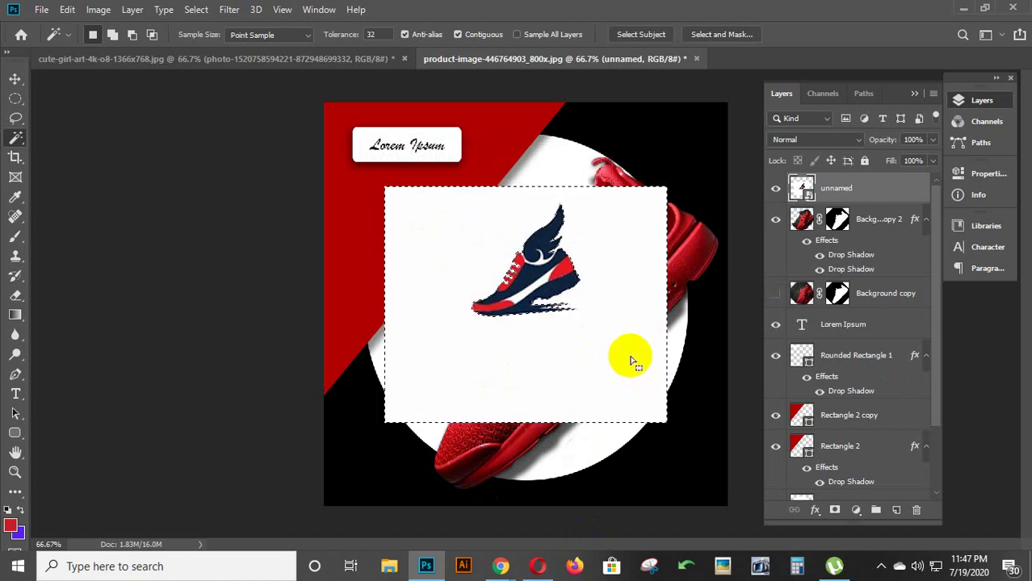
{"action": "left_click", "coordinate": [629, 387]}
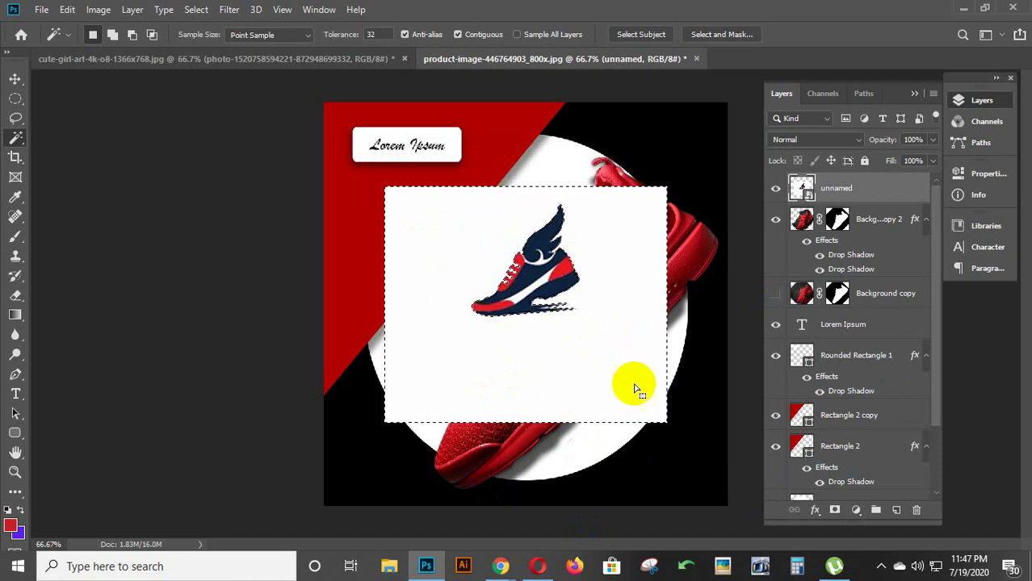
Step: Add and undo a trial layer mask, then Quick Select part of the shoe logo in Add mode
{"action": "left_click", "coordinate": [836, 512]}
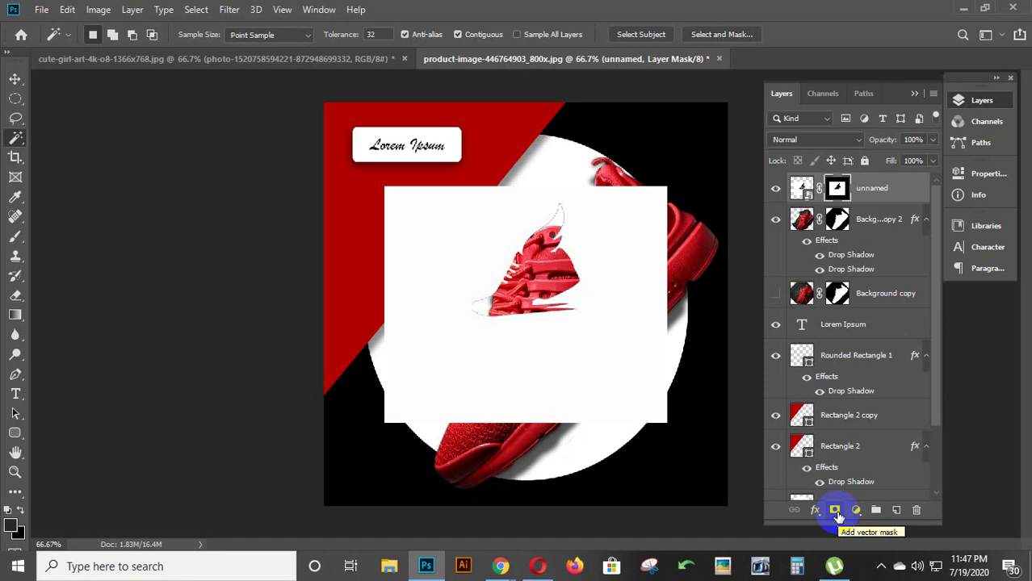
{"action": "key", "text": "ctrl+z"}
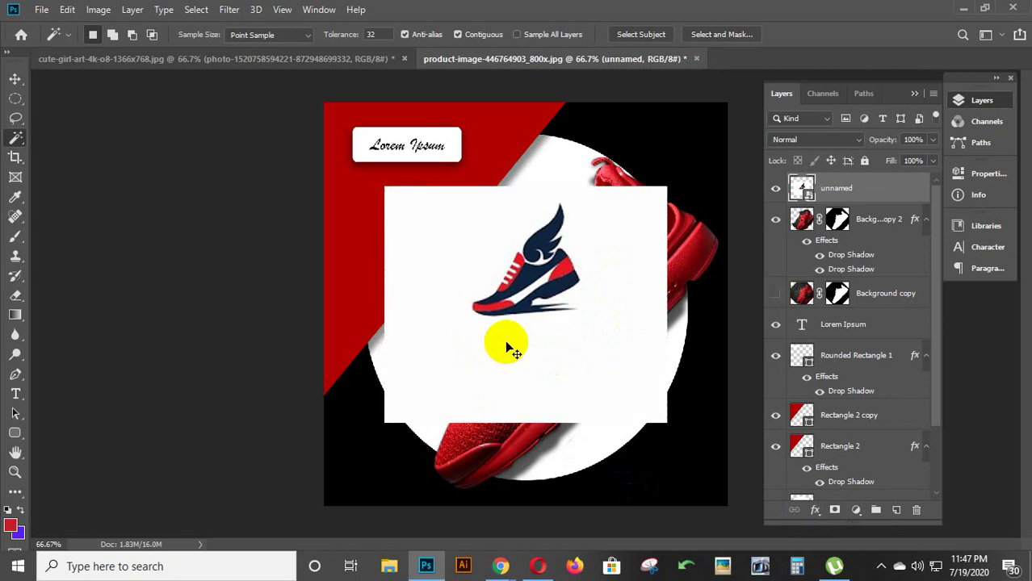
{"action": "right_click", "coordinate": [14, 138]}
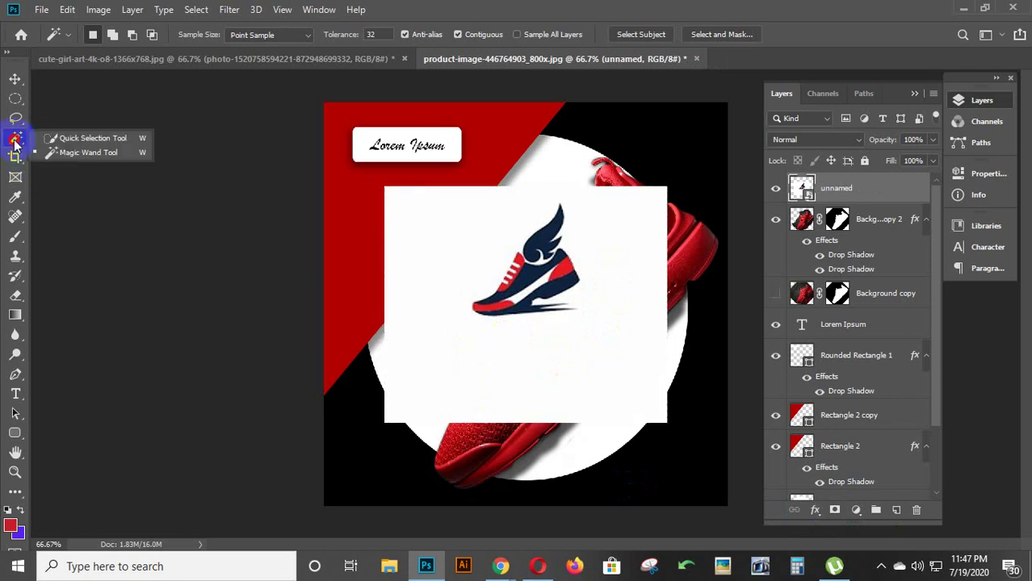
{"action": "left_click", "coordinate": [50, 142]}
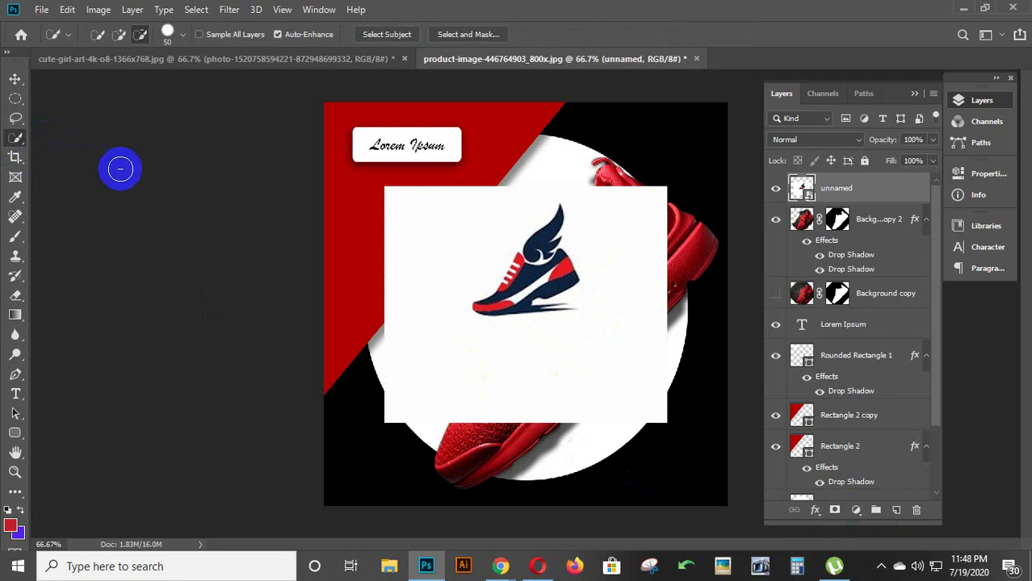
{"action": "left_click", "coordinate": [118, 34]}
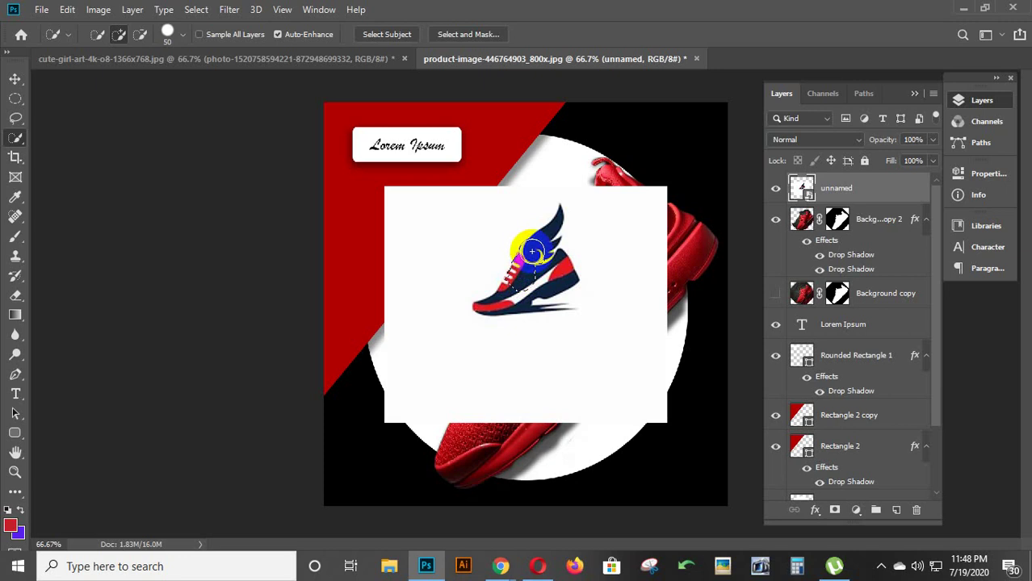
{"action": "left_click_drag", "start_coordinate": [532, 252], "coordinate": [531, 287]}
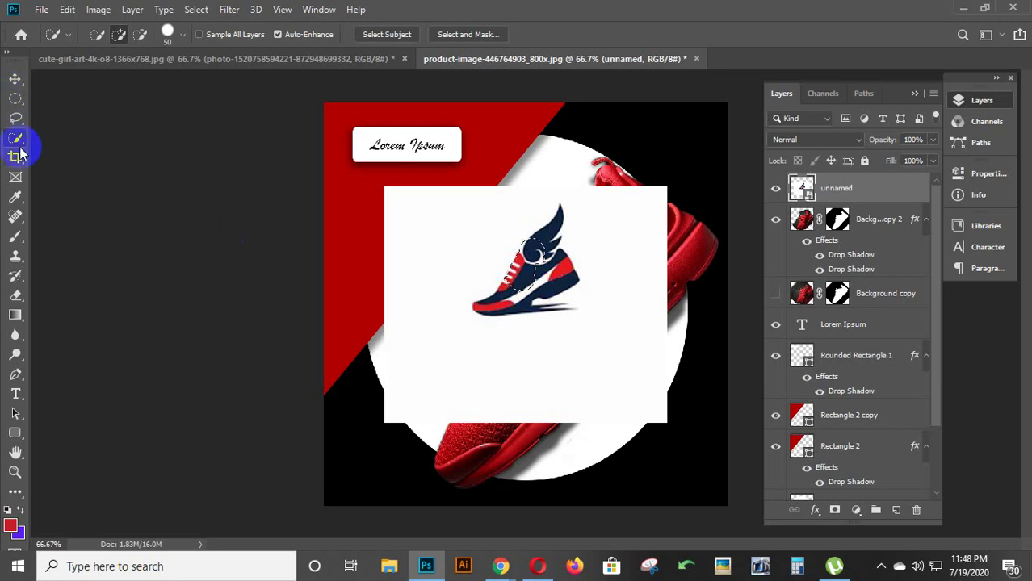
{"action": "left_click_drag", "start_coordinate": [16, 142], "coordinate": [50, 150]}
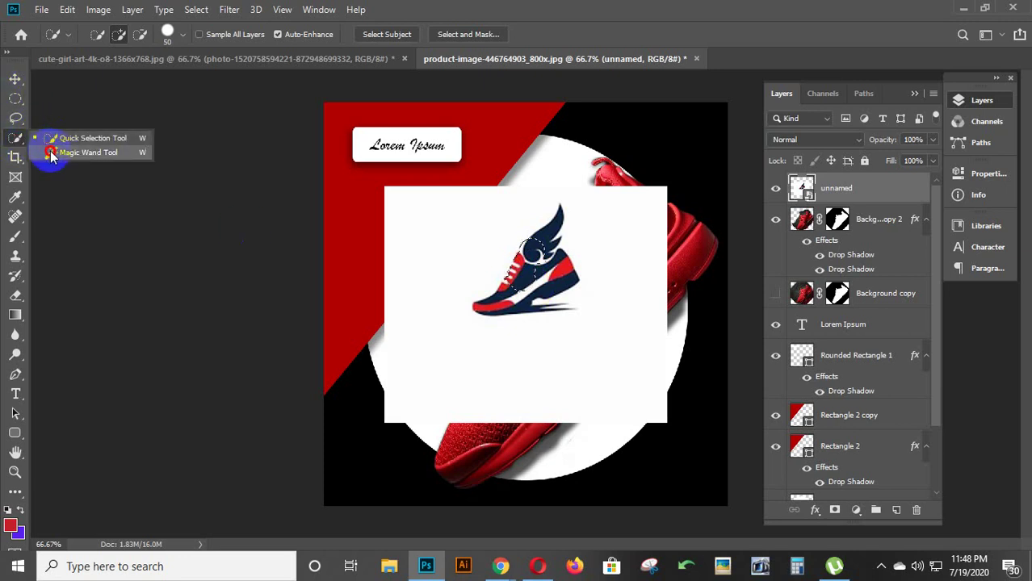
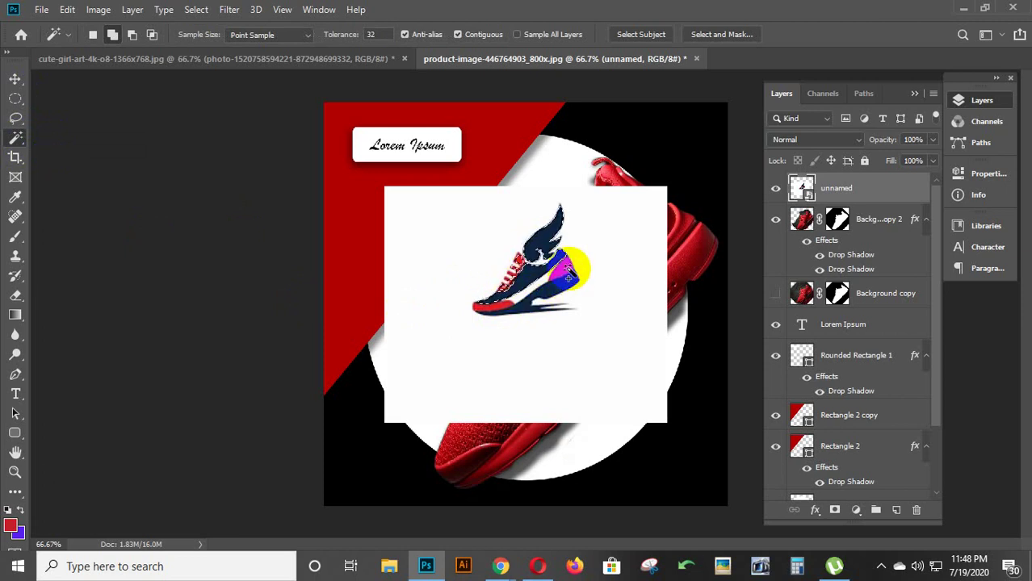
Step: Select the logo's white background and hide it with an inverted mask on the unnamed layer
{"action": "left_click", "coordinate": [494, 323], "text": "shift"}
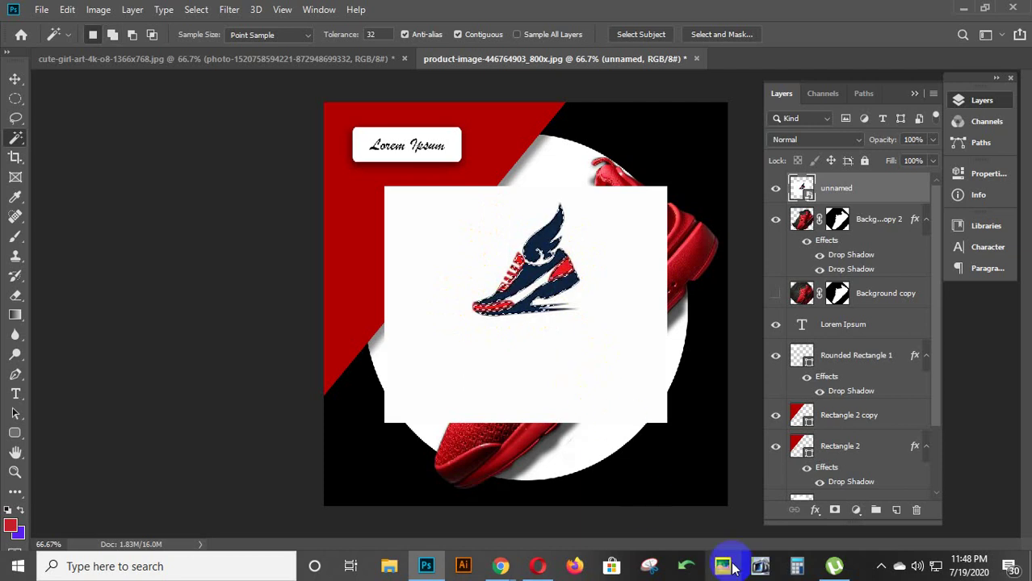
{"action": "left_click", "coordinate": [837, 510]}
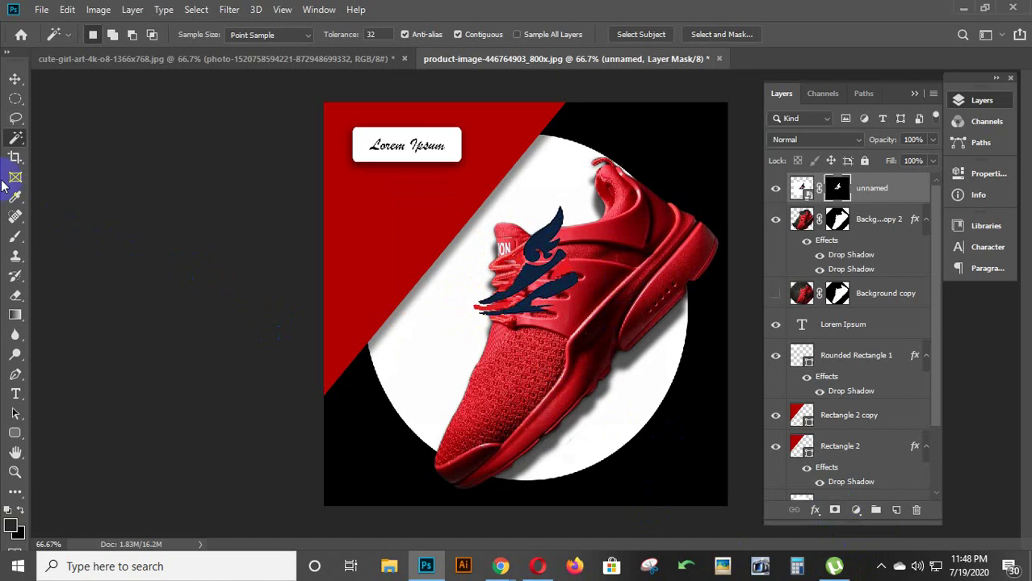
{"action": "left_click", "coordinate": [16, 79]}
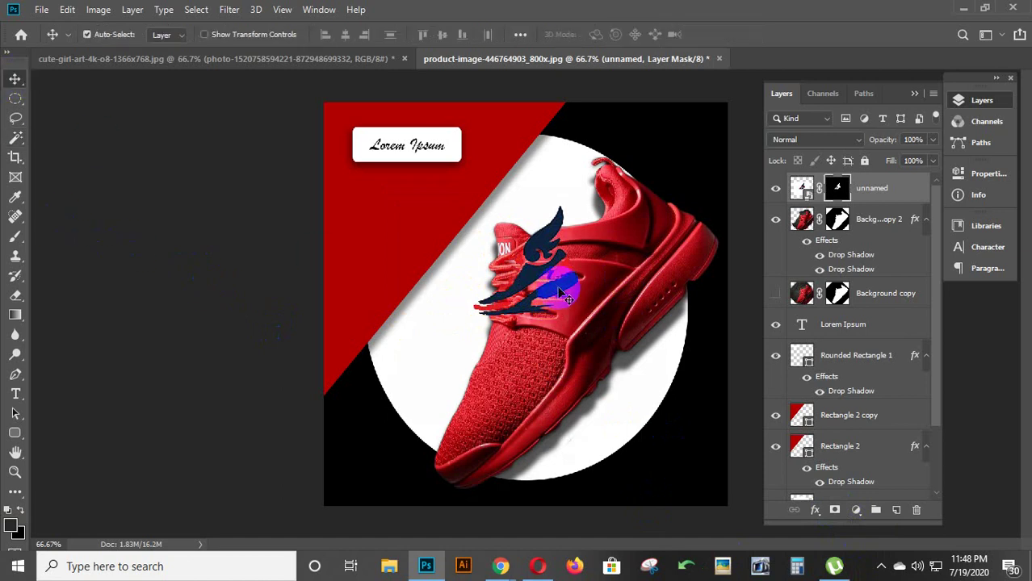
Step: Move the winged-shoe logo left, enlarge it and rotate it about -55° beside the sneaker
{"action": "mouse_move", "coordinate": [534, 273]}
{"action": "left_mouse_down"}
{"action": "mouse_move", "coordinate": [404, 313]}
{"action": "mouse_move", "coordinate": [432, 340]}
{"action": "left_mouse_up"}
{"action": "left_click", "coordinate": [467, 364]}
{"action": "key", "text": "ctrl"}
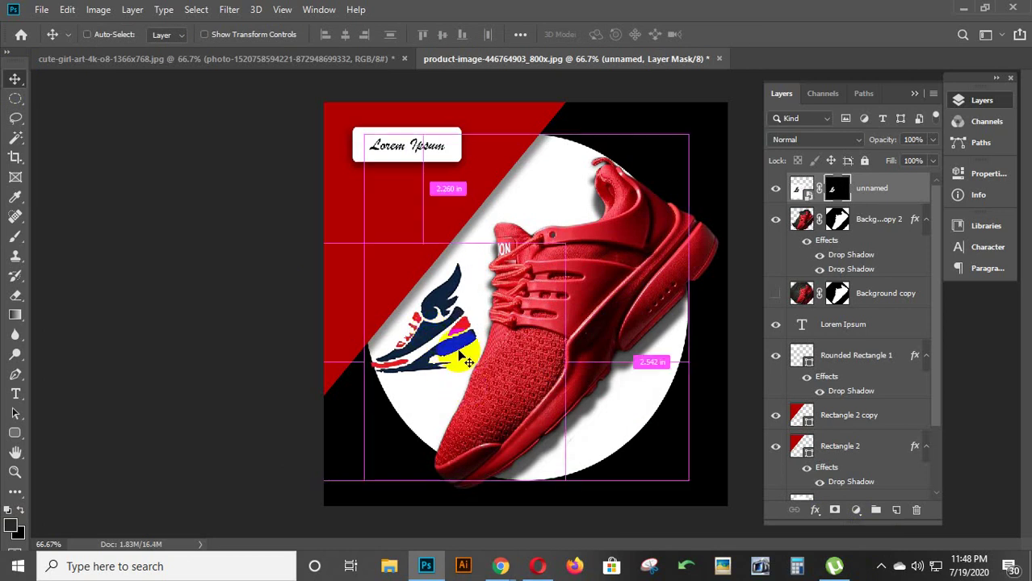
{"action": "key", "text": "ctrl+t"}
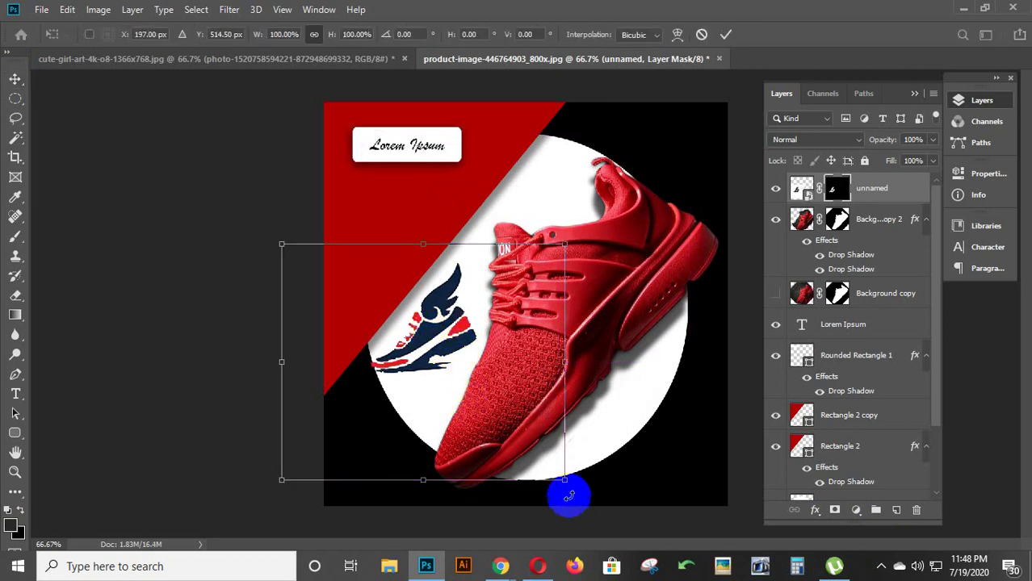
{"action": "left_click_drag", "start_coordinate": [570, 491], "coordinate": [618, 341]}
{"action": "left_click_drag", "start_coordinate": [437, 310], "coordinate": [445, 293]}
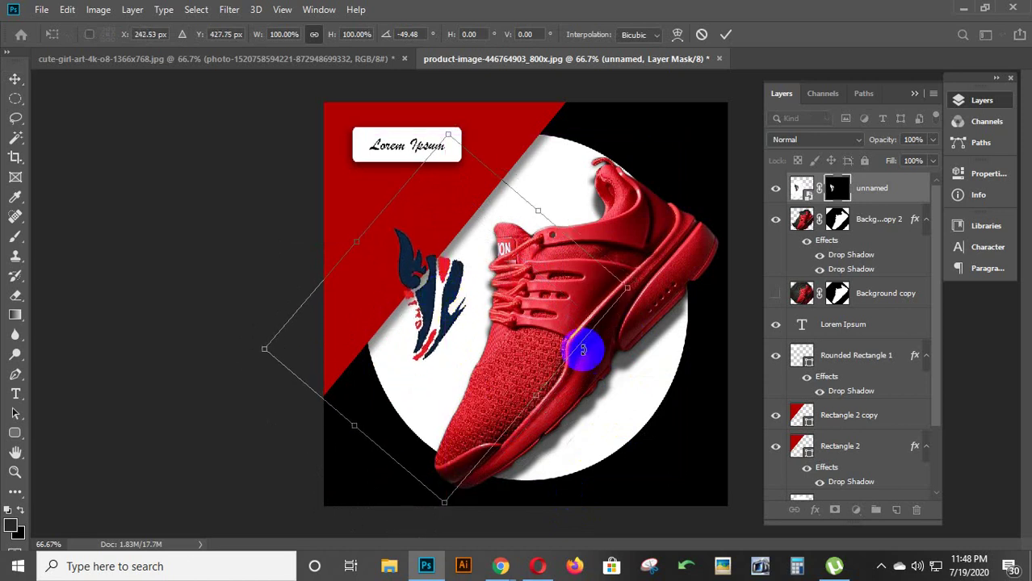
{"action": "mouse_move", "coordinate": [638, 295]}
{"action": "left_mouse_down"}
{"action": "mouse_move", "coordinate": [621, 242]}
{"action": "mouse_move", "coordinate": [682, 206]}
{"action": "mouse_move", "coordinate": [688, 246]}
{"action": "left_mouse_up"}
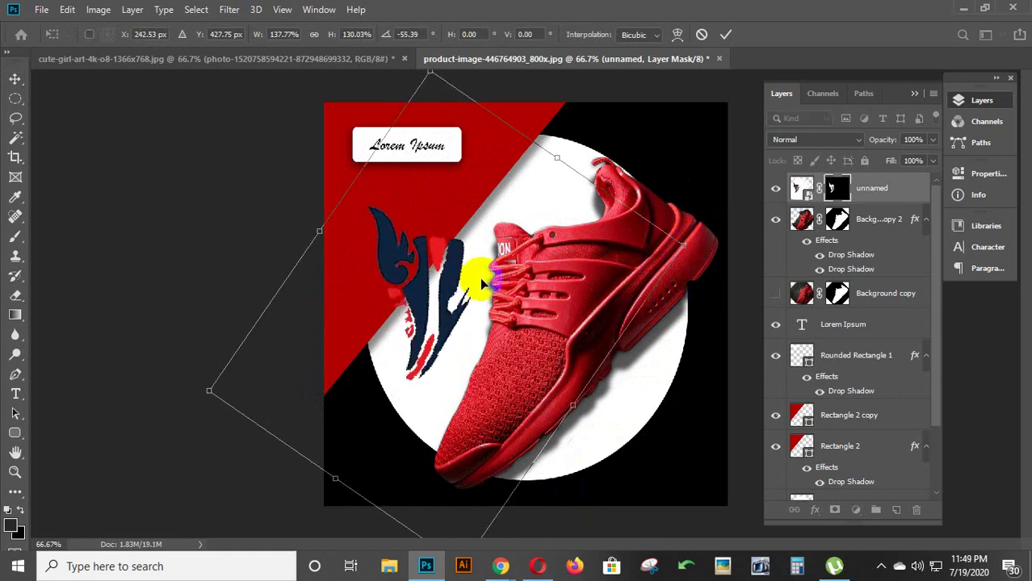
{"action": "left_click_drag", "start_coordinate": [461, 274], "coordinate": [457, 285]}
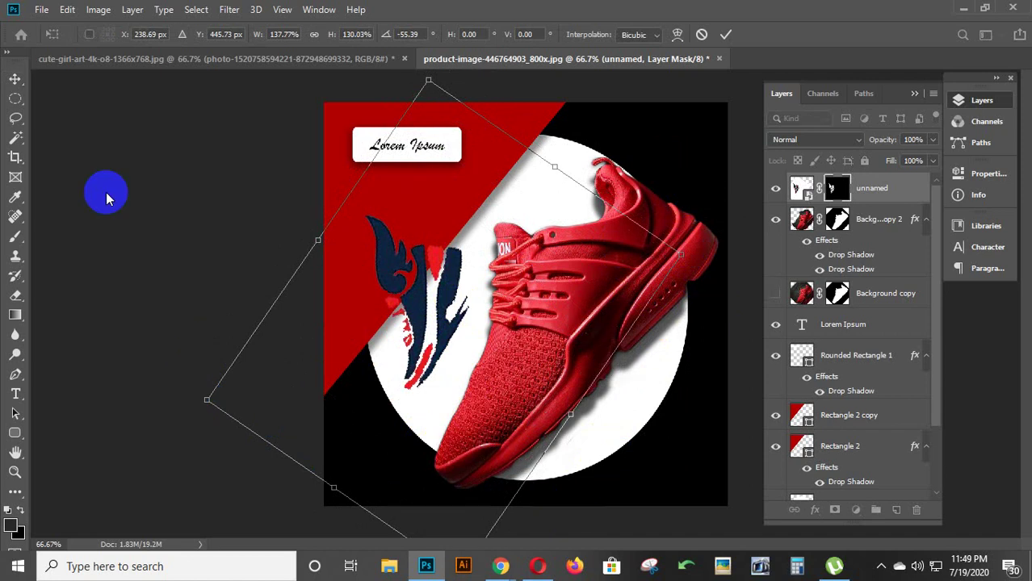
{"action": "left_click", "coordinate": [14, 79]}
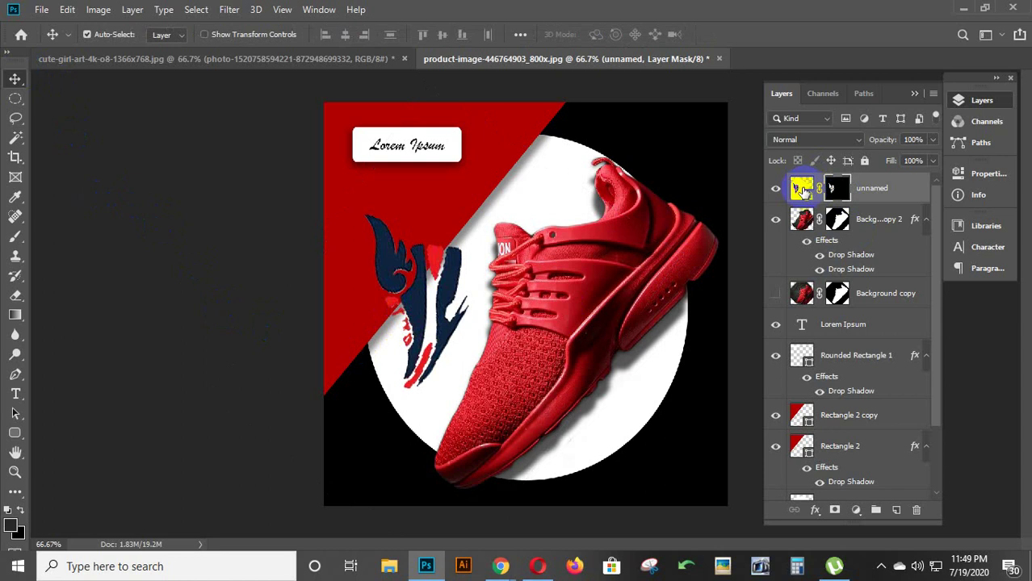
Step: Add a Multiply drop shadow to the logo: 58% opacity, 49 px distance, 8% spread, 18 px size
{"action": "double_click", "coordinate": [879, 191]}
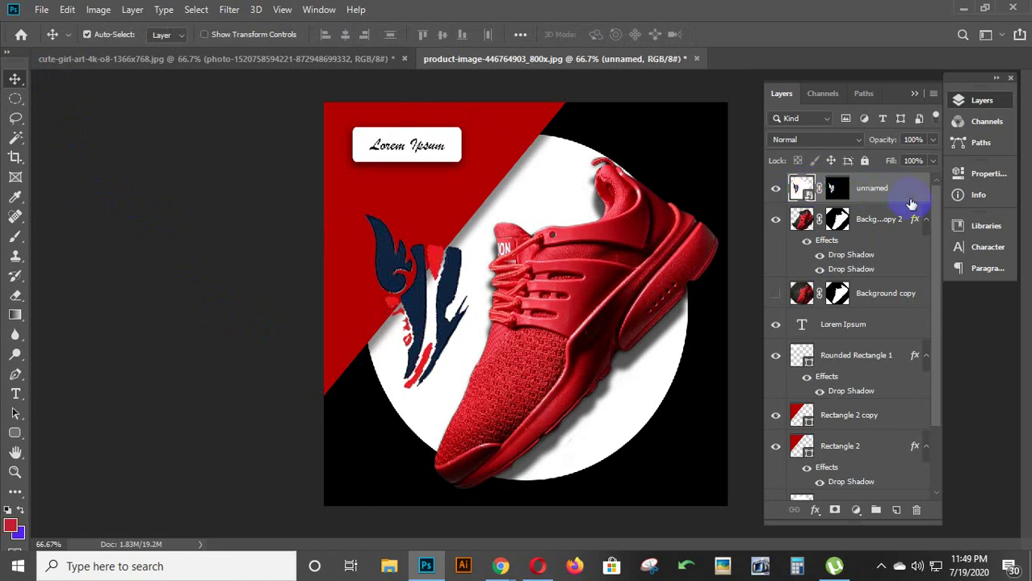
{"action": "double_click", "coordinate": [911, 191]}
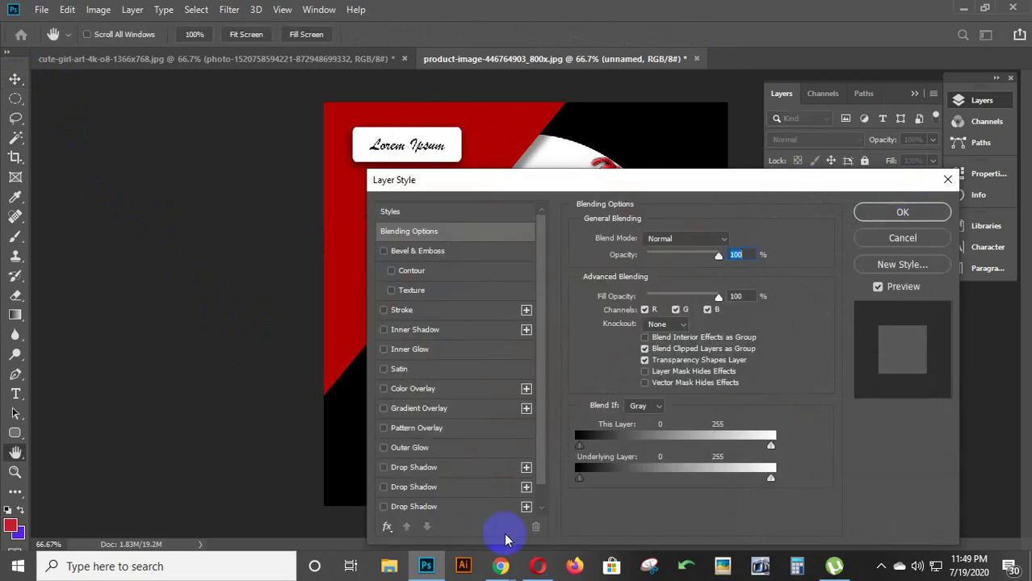
{"action": "left_click", "coordinate": [526, 507]}
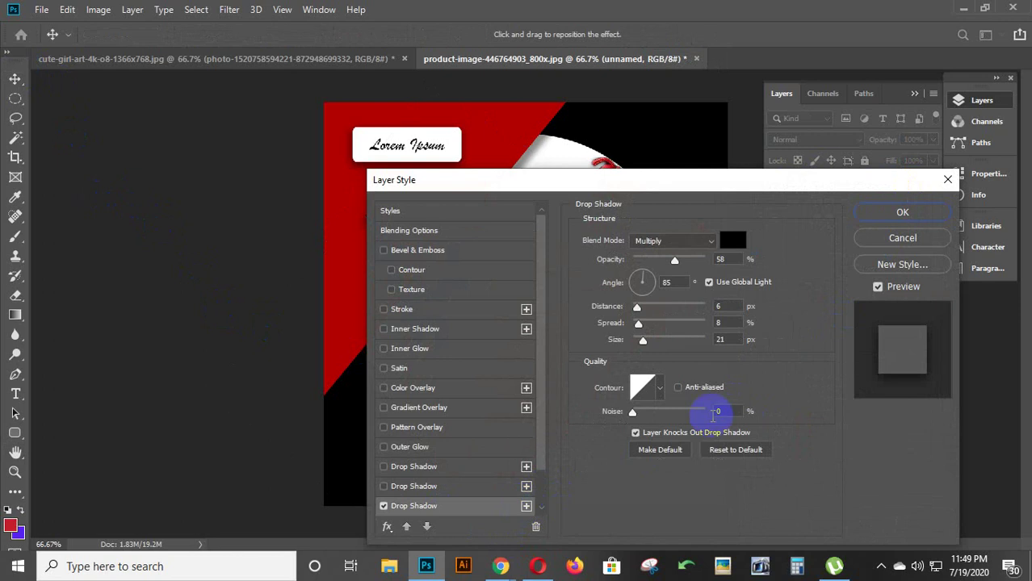
{"action": "mouse_move", "coordinate": [617, 181]}
{"action": "left_mouse_down"}
{"action": "mouse_move", "coordinate": [719, 179]}
{"action": "mouse_move", "coordinate": [762, 134]}
{"action": "left_mouse_up"}
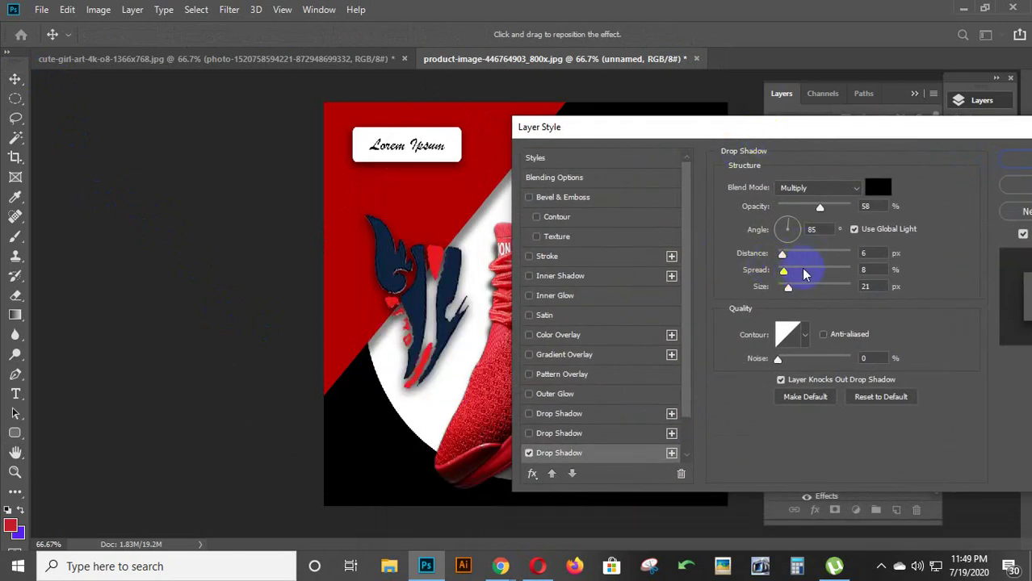
{"action": "mouse_move", "coordinate": [782, 255]}
{"action": "left_mouse_down"}
{"action": "mouse_move", "coordinate": [844, 257]}
{"action": "mouse_move", "coordinate": [813, 257]}
{"action": "mouse_move", "coordinate": [810, 285]}
{"action": "mouse_move", "coordinate": [790, 289]}
{"action": "left_mouse_up"}
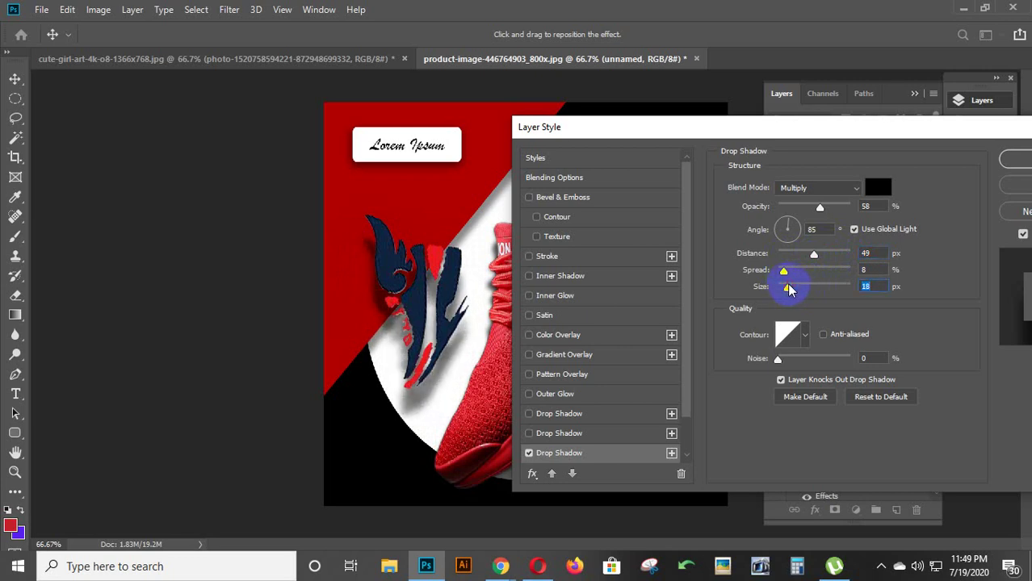
{"action": "mouse_move", "coordinate": [907, 139]}
{"action": "left_mouse_down"}
{"action": "mouse_move", "coordinate": [820, 117]}
{"action": "mouse_move", "coordinate": [851, 125]}
{"action": "left_mouse_up"}
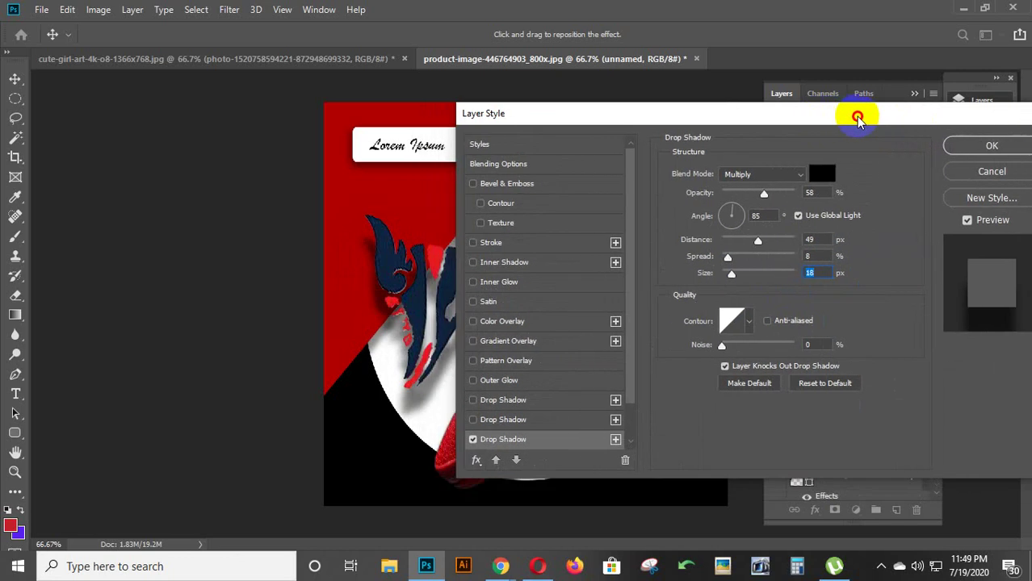
{"action": "left_click", "coordinate": [991, 148]}
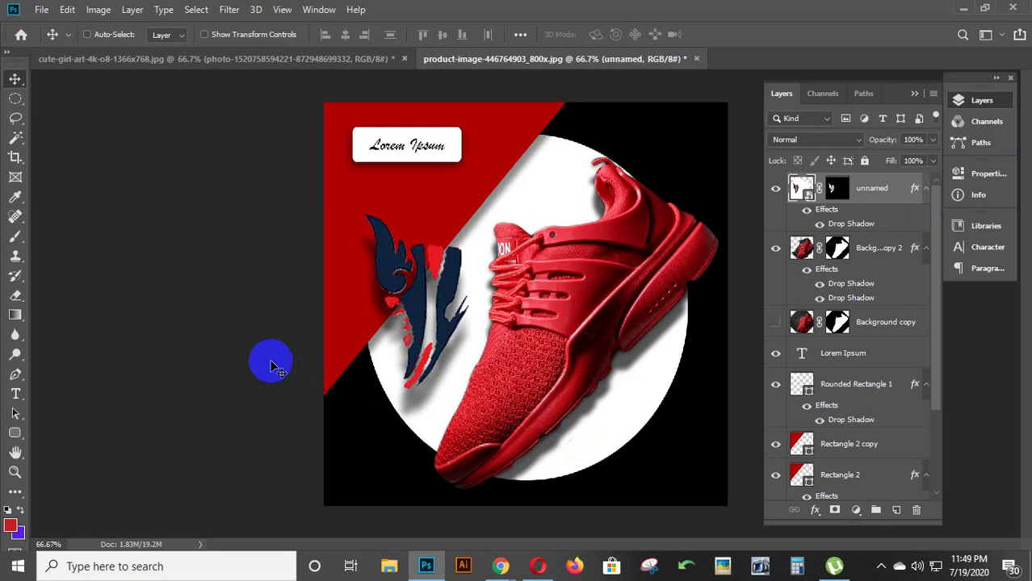
Step: Scale the shadowed logo down to 55.82% and reposition it just left of the laces
{"action": "key", "text": "ctrl+t"}
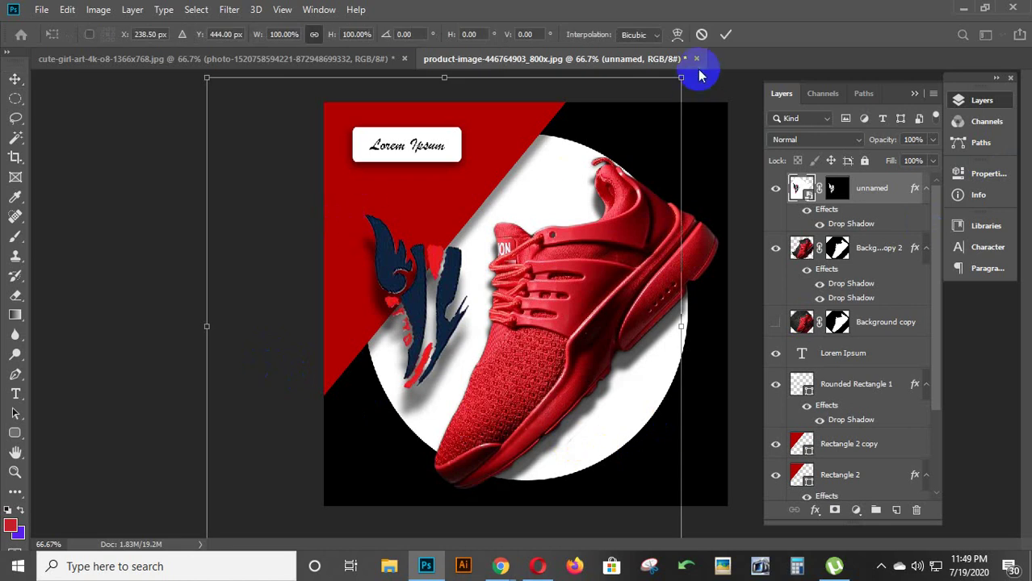
{"action": "left_click_drag", "start_coordinate": [680, 78], "coordinate": [557, 171]}
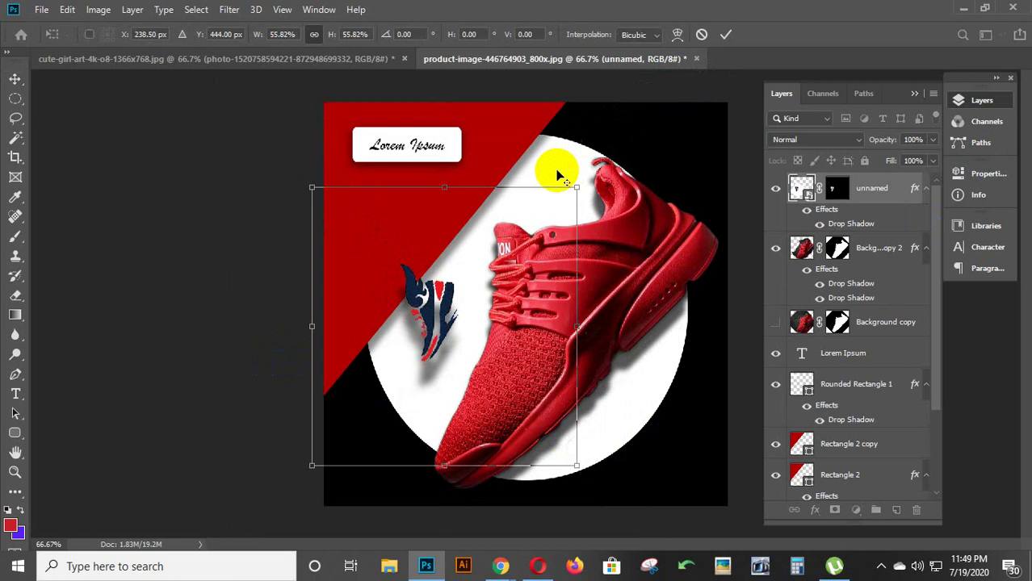
{"action": "left_click_drag", "start_coordinate": [446, 327], "coordinate": [437, 307]}
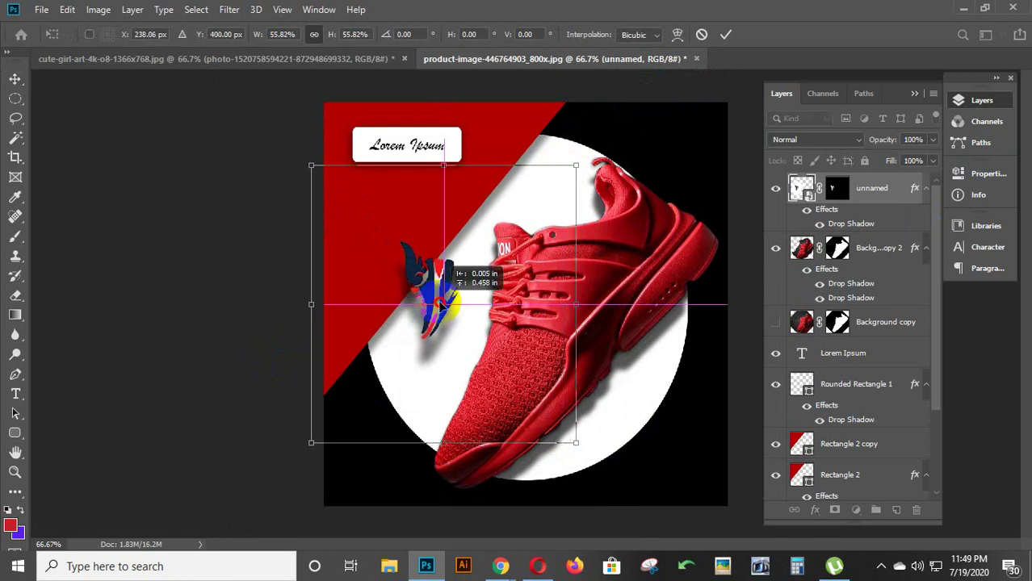
{"action": "left_click_drag", "start_coordinate": [440, 303], "coordinate": [440, 304]}
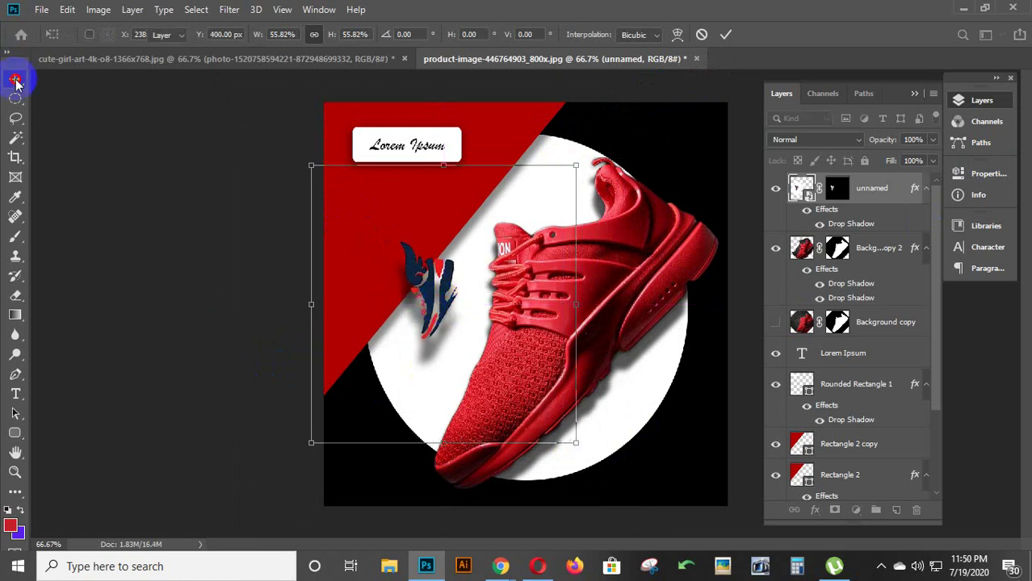
{"action": "left_click", "coordinate": [194, 335]}
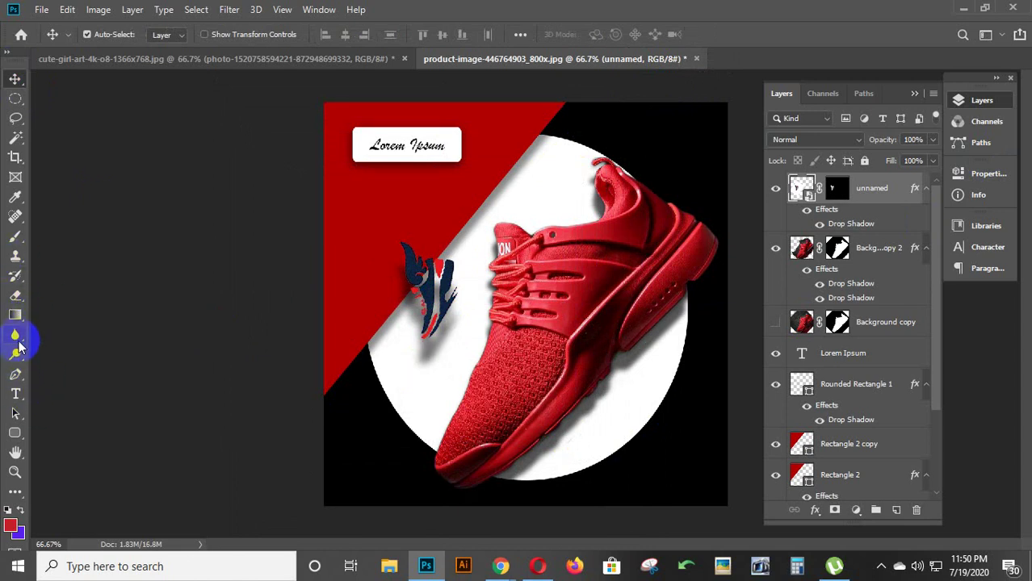
Step: Add a black 'Your Name' text layer, scale it to 85.27 pt, and move it onto the red area
{"action": "left_click", "coordinate": [16, 393]}
{"action": "left_click", "coordinate": [232, 310]}
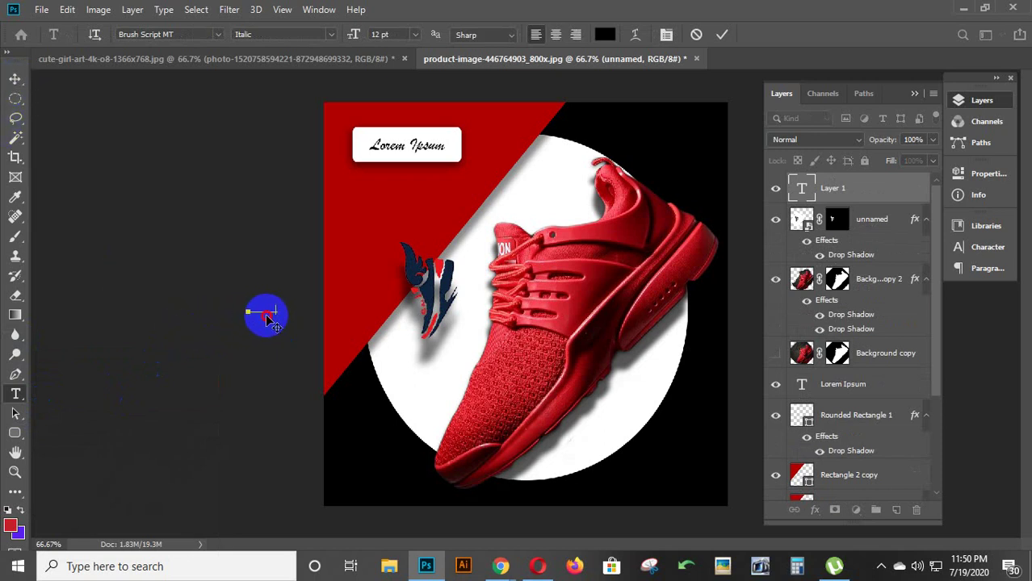
{"action": "left_click_drag", "start_coordinate": [263, 319], "coordinate": [378, 321]}
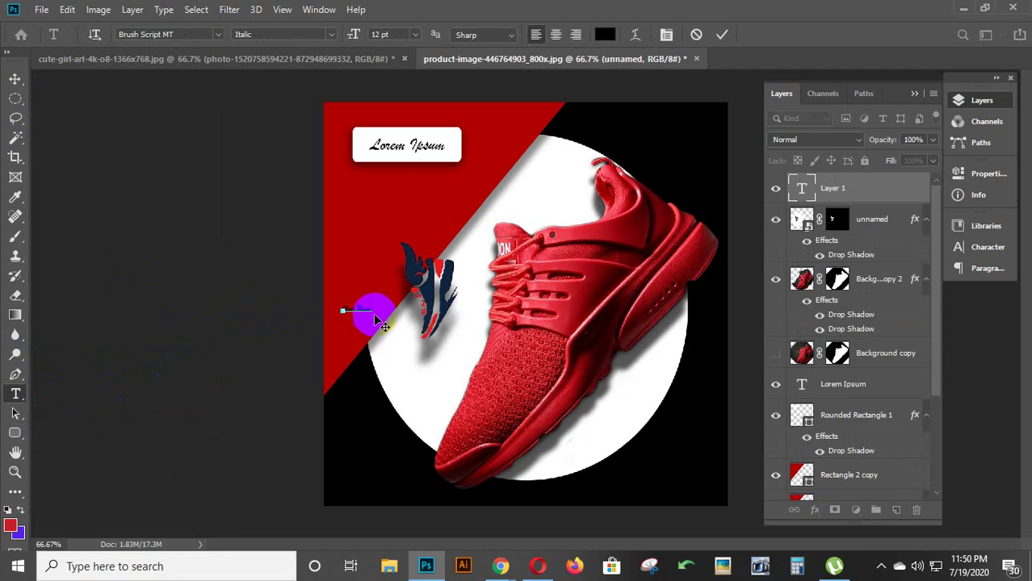
{"action": "key", "text": "ctrl+t"}
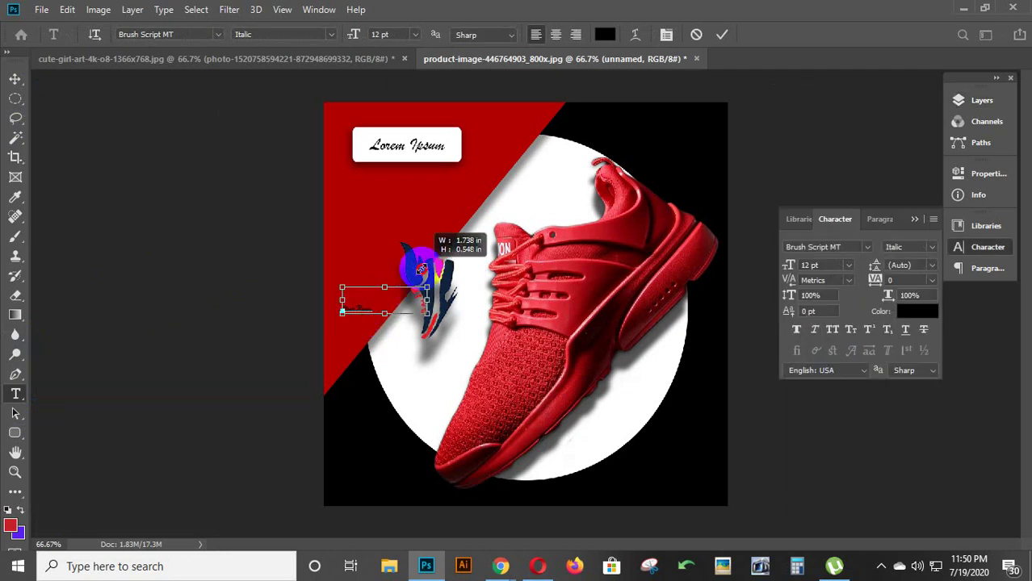
{"action": "left_click_drag", "start_coordinate": [373, 305], "coordinate": [480, 275]}
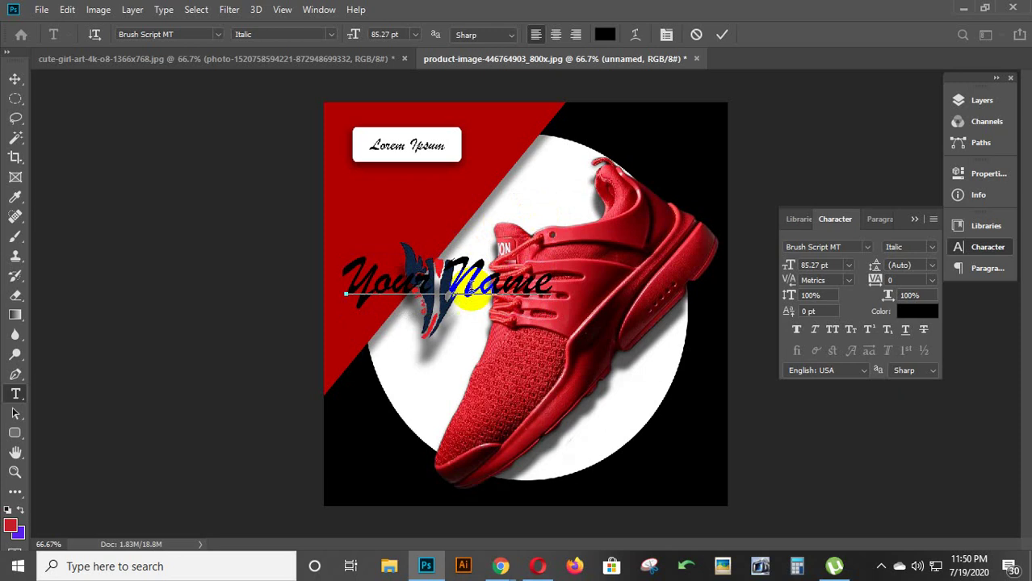
{"action": "left_click", "coordinate": [15, 79]}
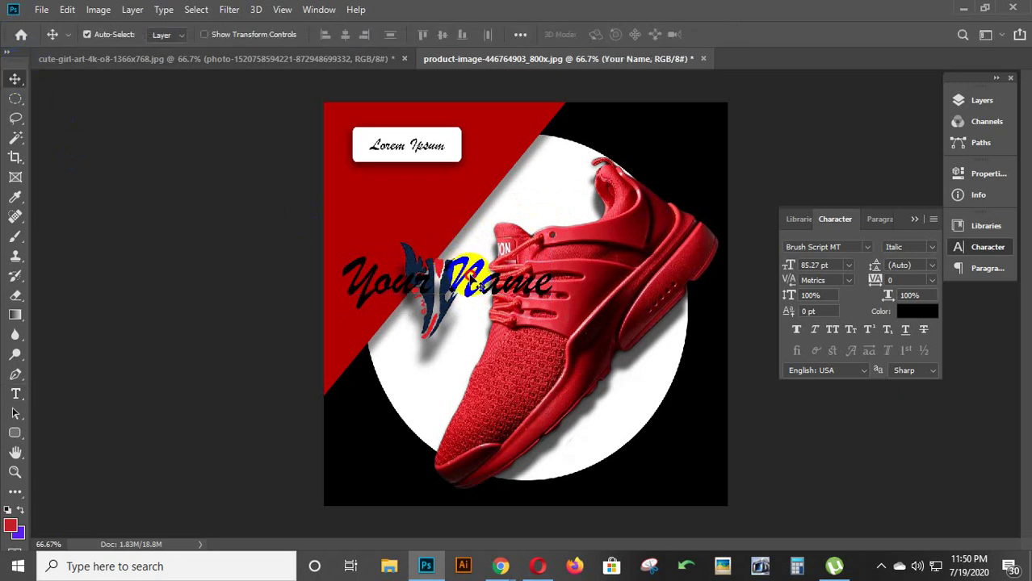
{"action": "left_click_drag", "start_coordinate": [471, 279], "coordinate": [476, 206]}
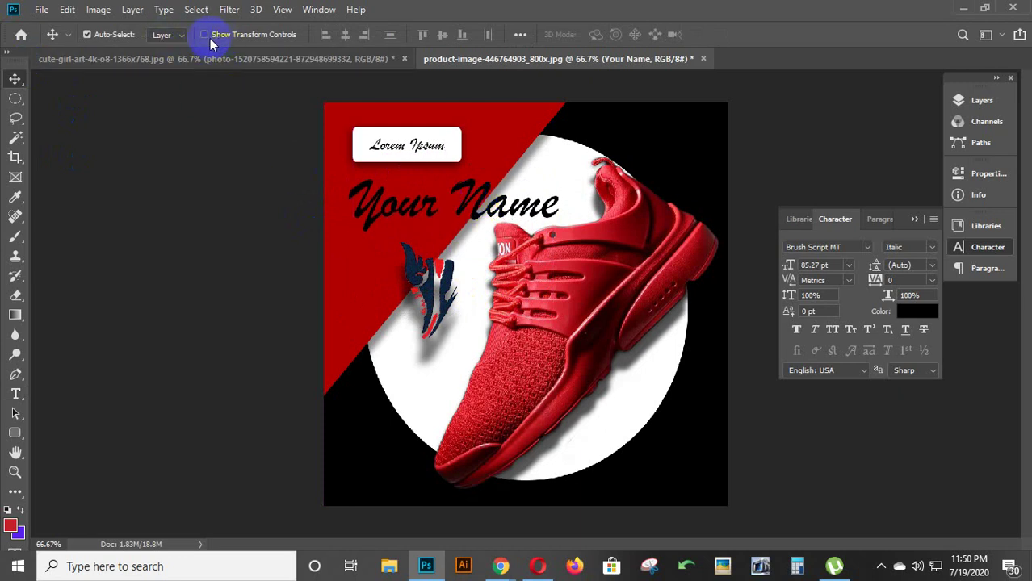
Step: Select the Your Name text layer and try selecting words within the title
{"action": "left_click", "coordinate": [961, 101]}
{"action": "double_click", "coordinate": [804, 192]}
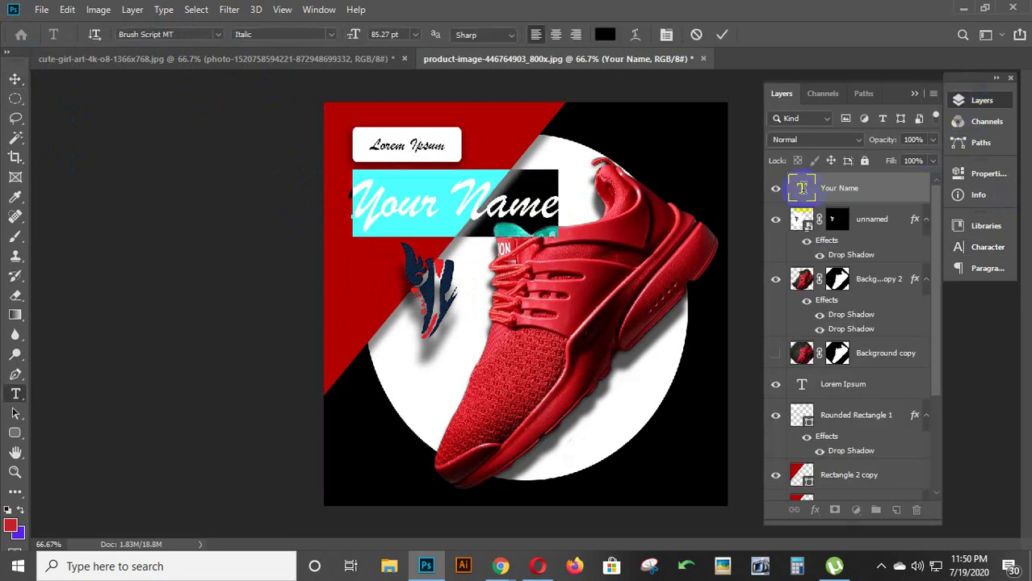
{"action": "left_click", "coordinate": [436, 196]}
{"action": "double_click", "coordinate": [436, 195]}
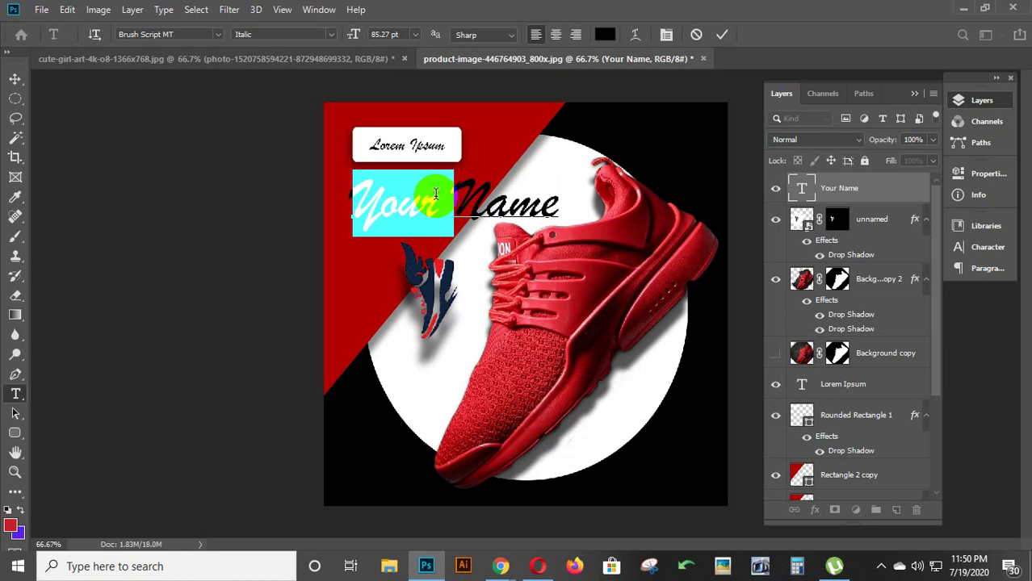
{"action": "left_click_drag", "start_coordinate": [454, 202], "coordinate": [552, 209]}
{"action": "left_click", "coordinate": [808, 198]}
{"action": "key", "text": "v"}
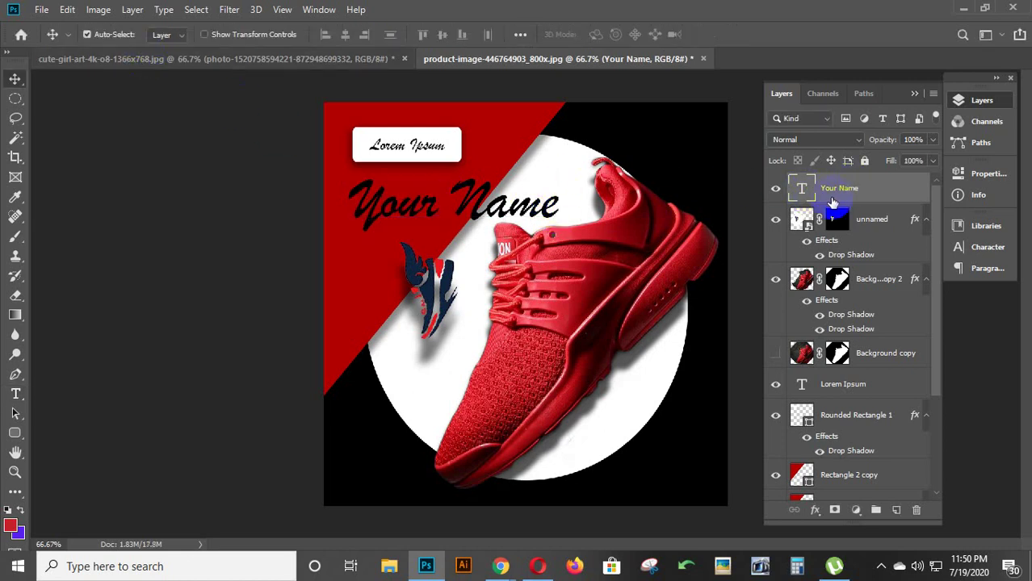
Step: Change the Your Name title font to Ebrima Regular, keeping 85.27 pt
{"action": "double_click", "coordinate": [798, 190]}
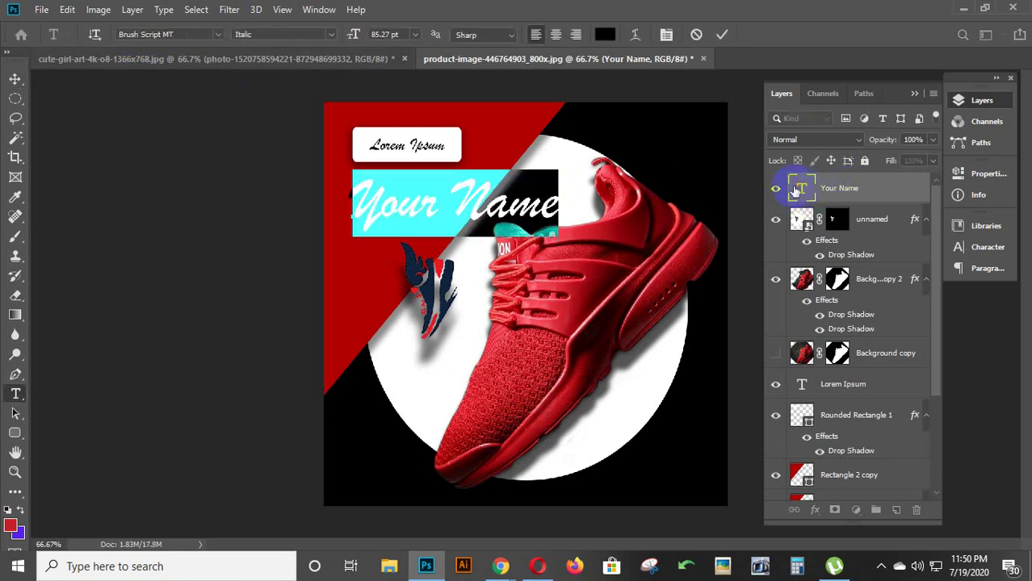
{"action": "left_click", "coordinate": [218, 34]}
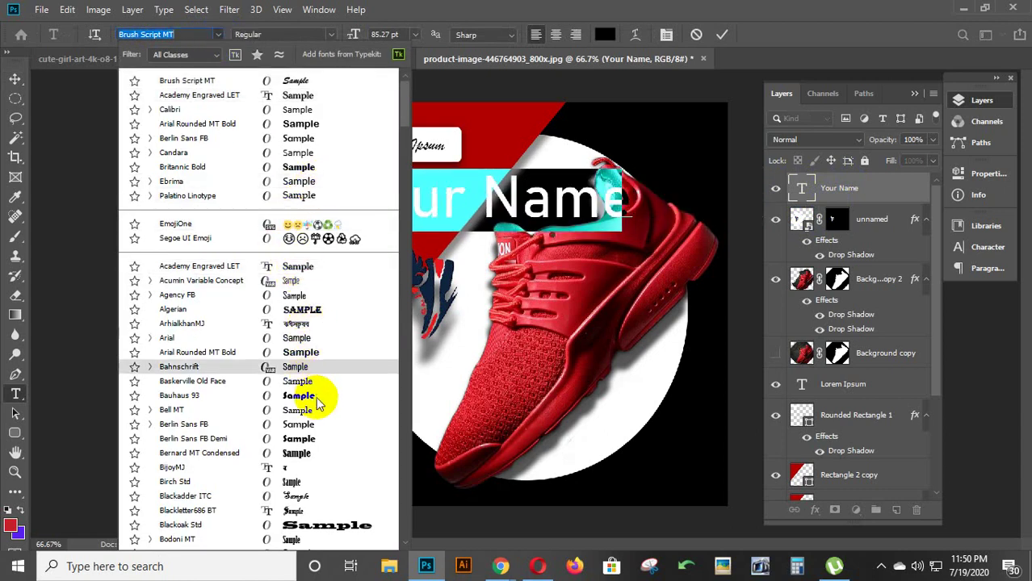
{"action": "scroll", "coordinate": [315, 395], "scroll_direction": "down", "scroll_amount": 1}
{"action": "scroll", "coordinate": [319, 408], "scroll_direction": "down", "scroll_amount": 2}
{"action": "scroll", "coordinate": [320, 409], "scroll_direction": "down", "scroll_amount": 3}
{"action": "scroll", "coordinate": [321, 410], "scroll_direction": "down", "scroll_amount": 3}
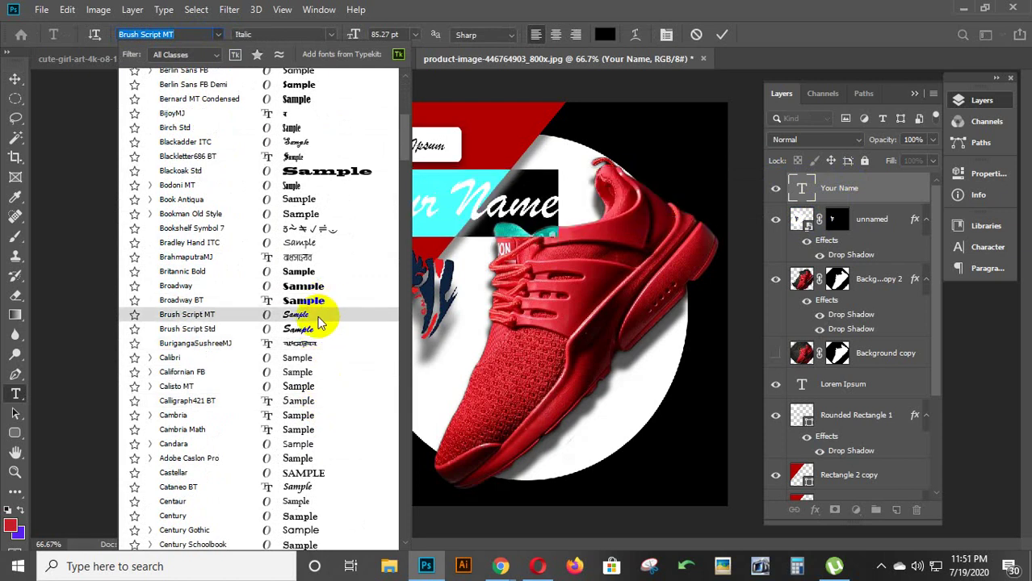
{"action": "scroll", "coordinate": [312, 399], "scroll_direction": "down", "scroll_amount": 1}
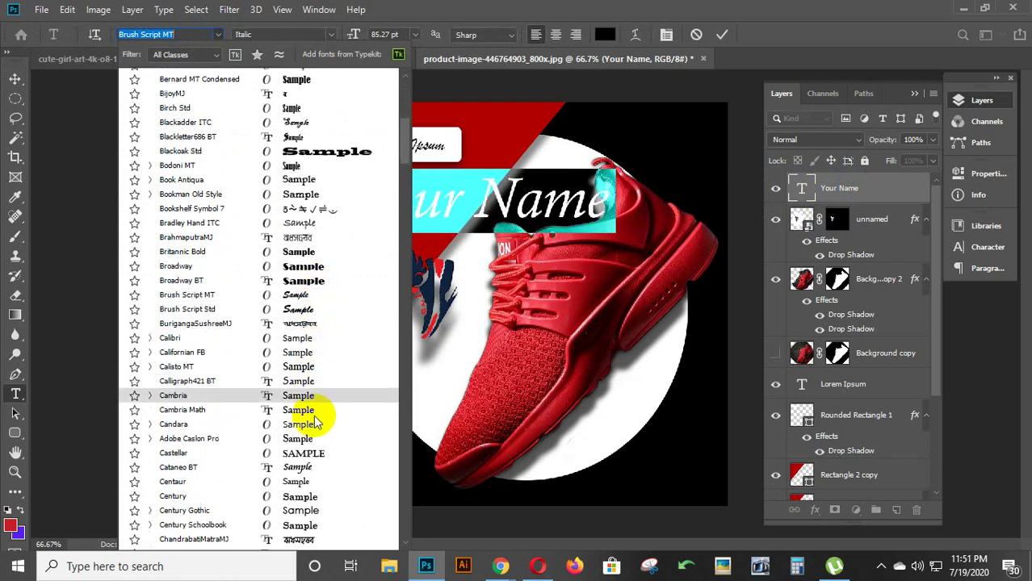
{"action": "scroll", "coordinate": [315, 416], "scroll_direction": "down", "scroll_amount": 1}
{"action": "scroll", "coordinate": [317, 421], "scroll_direction": "down", "scroll_amount": 1}
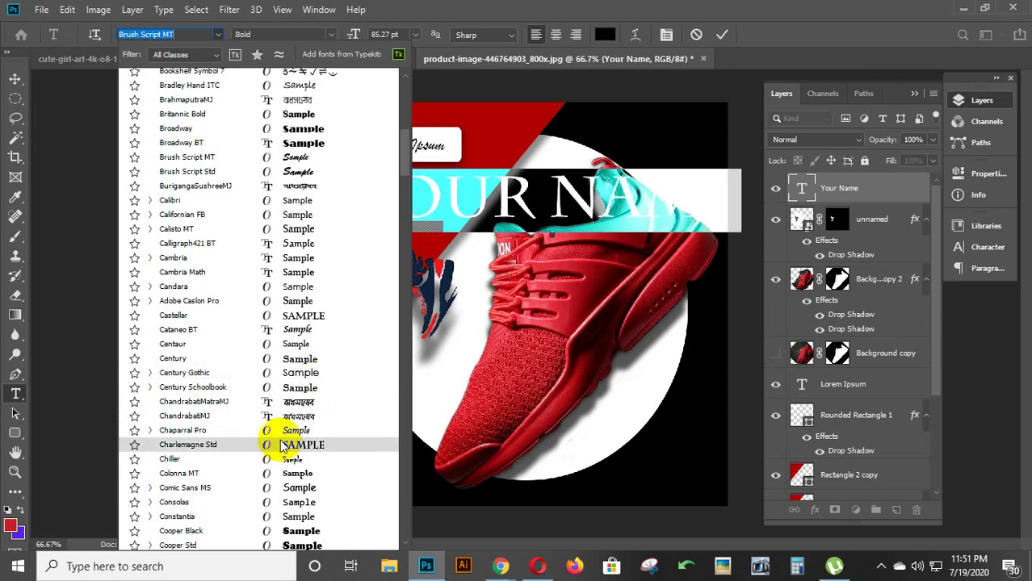
{"action": "scroll", "coordinate": [309, 434], "scroll_direction": "down", "scroll_amount": 1}
{"action": "scroll", "coordinate": [308, 435], "scroll_direction": "down", "scroll_amount": 1}
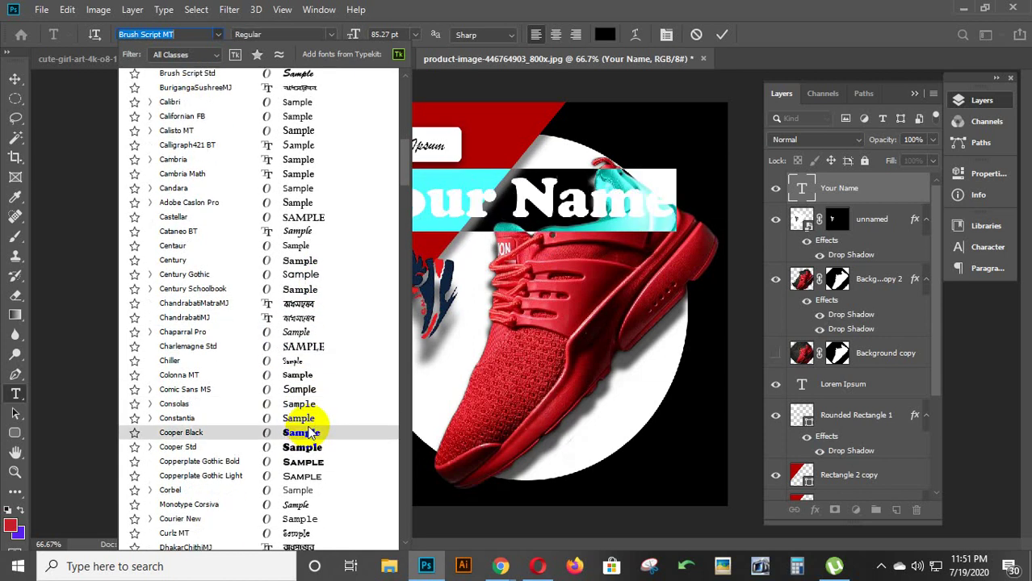
{"action": "scroll", "coordinate": [312, 418], "scroll_direction": "down", "scroll_amount": 2}
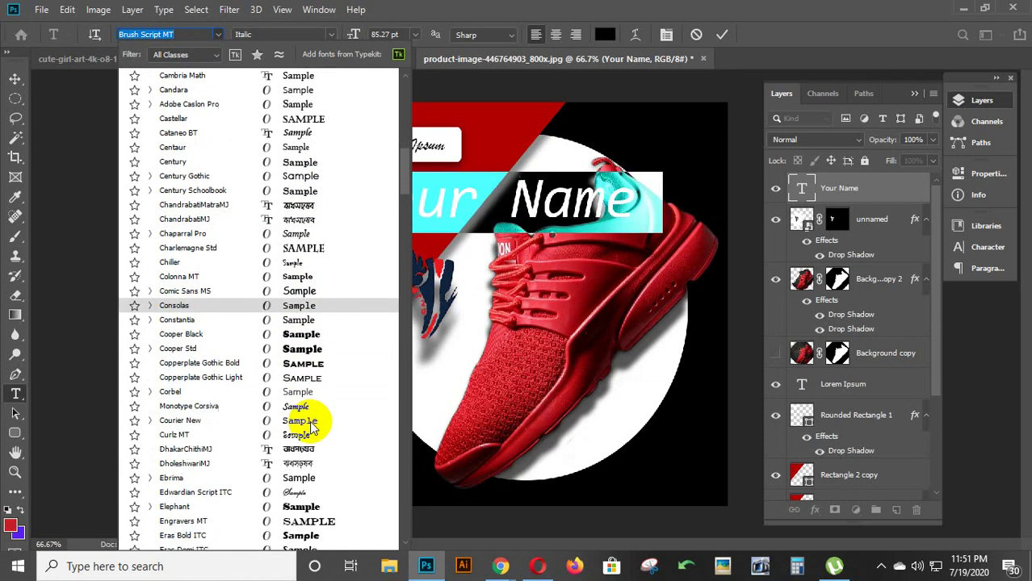
{"action": "scroll", "coordinate": [312, 420], "scroll_direction": "down", "scroll_amount": 1}
{"action": "scroll", "coordinate": [313, 427], "scroll_direction": "down", "scroll_amount": 1}
{"action": "scroll", "coordinate": [312, 426], "scroll_direction": "down", "scroll_amount": 1}
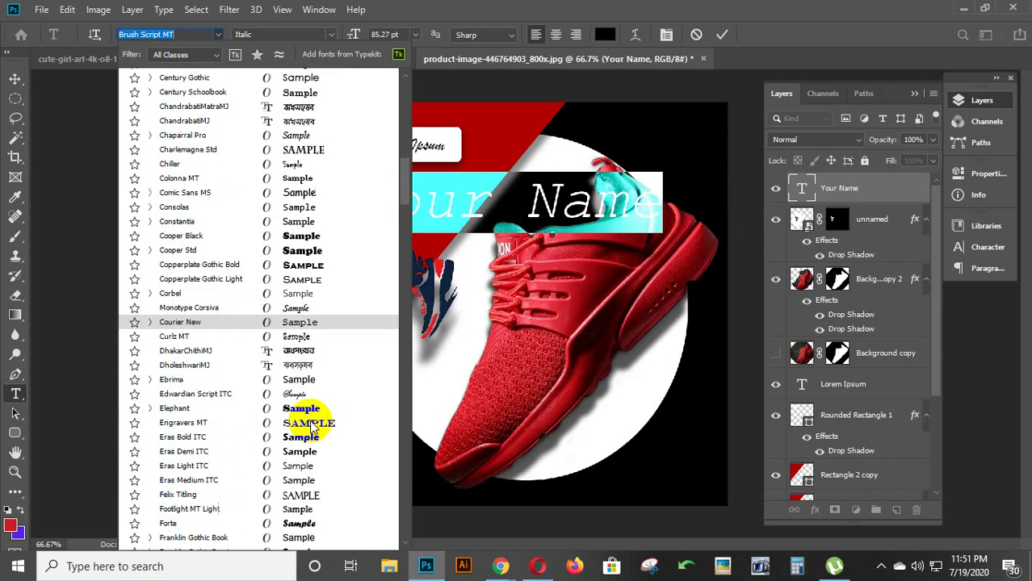
{"action": "left_click", "coordinate": [324, 380]}
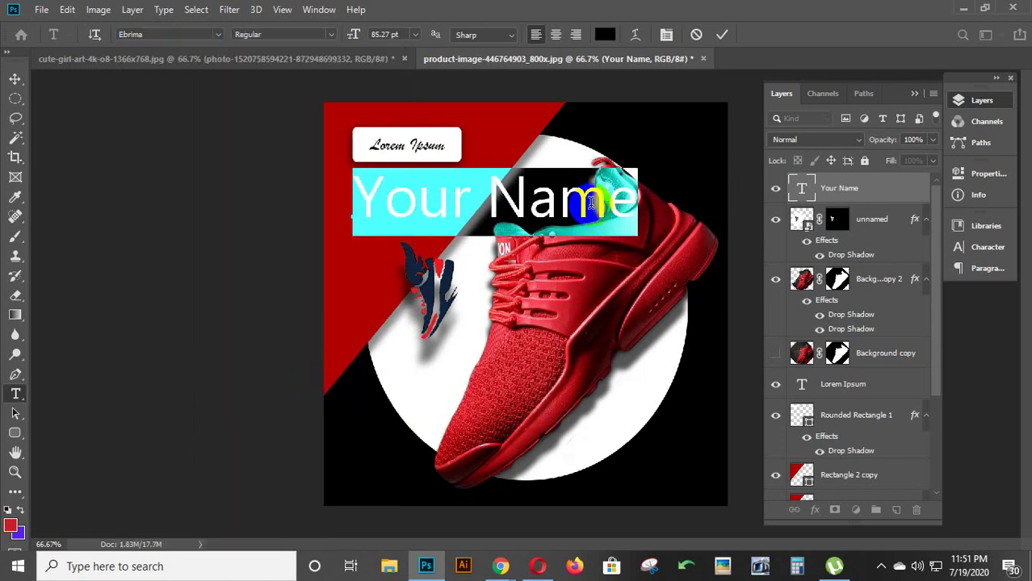
{"action": "key", "text": "ctrl+t"}
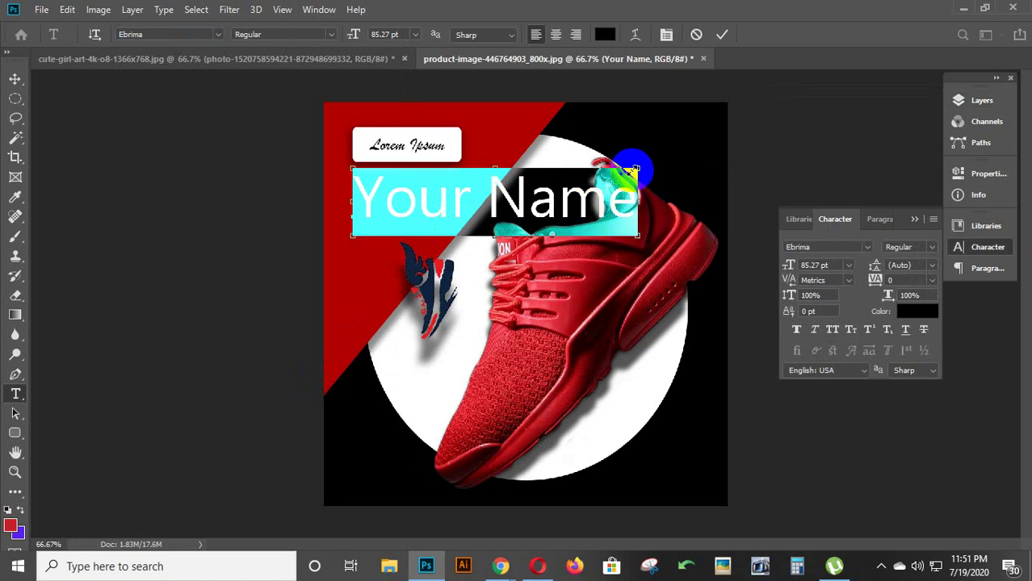
Step: Resize the Your Name text and nudge it slightly up and right
{"action": "left_click_drag", "start_coordinate": [634, 170], "coordinate": [521, 196]}
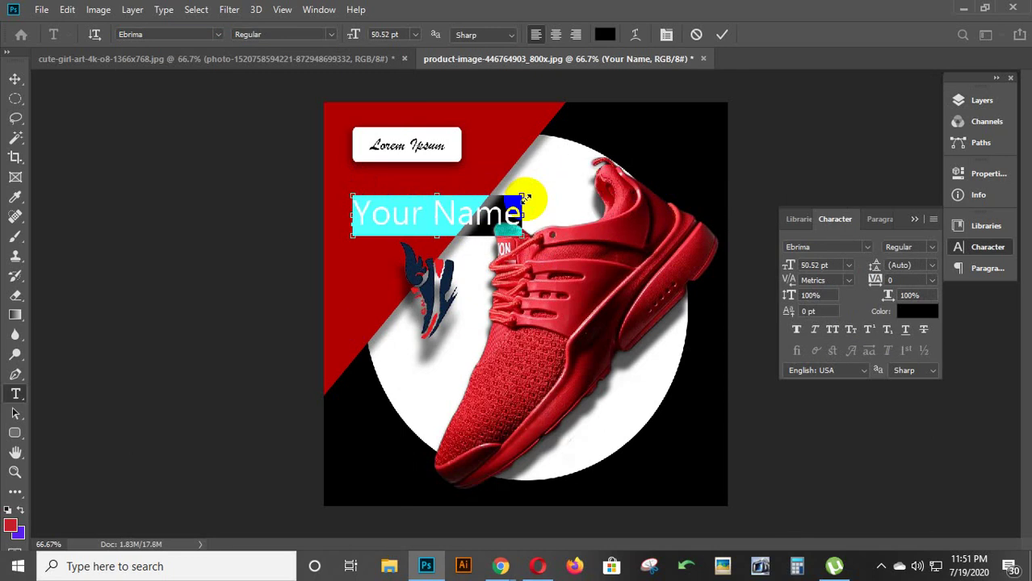
{"action": "left_click", "coordinate": [410, 210]}
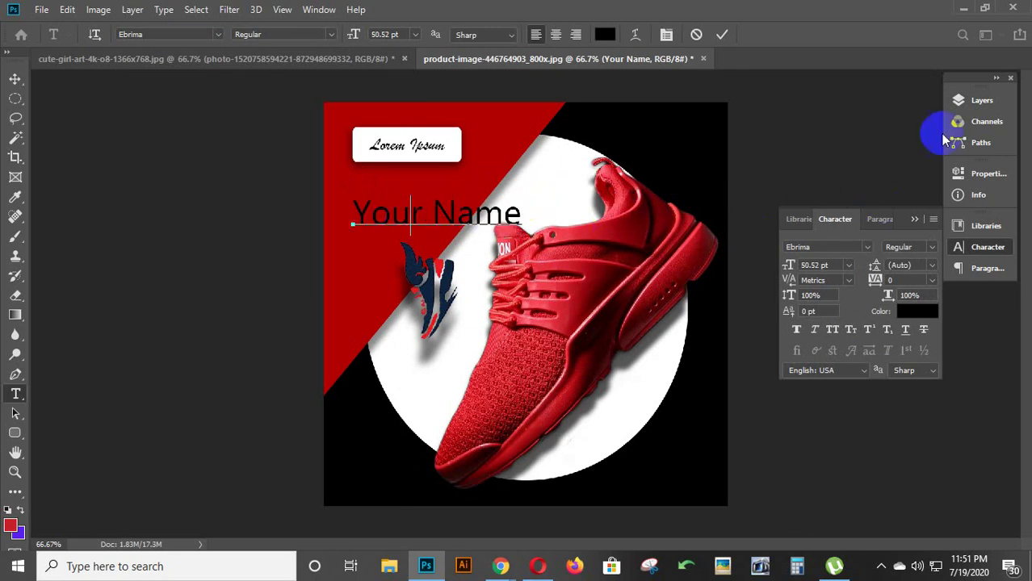
{"action": "left_click", "coordinate": [971, 103]}
{"action": "key", "text": "v"}
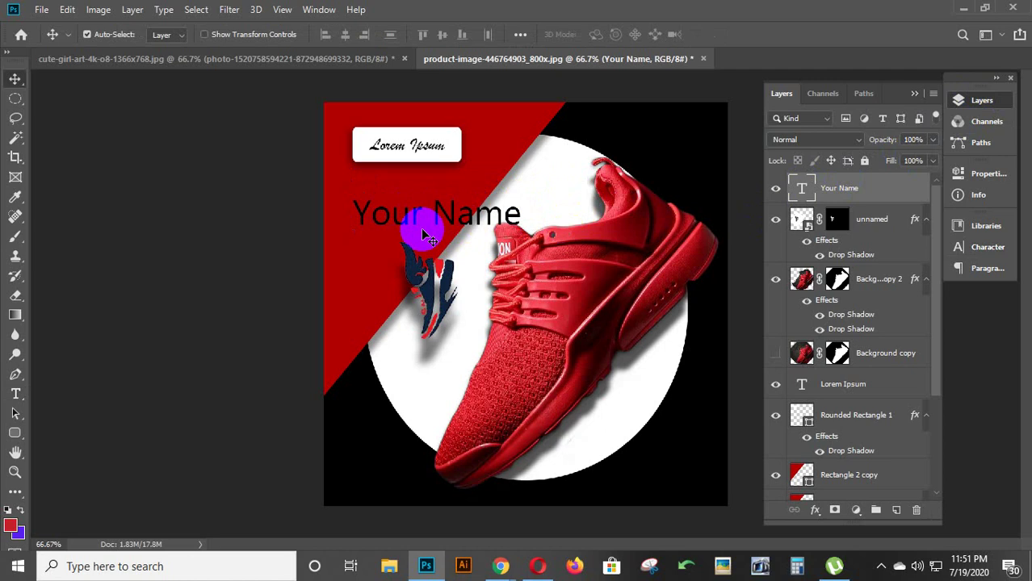
{"action": "left_click_drag", "start_coordinate": [439, 216], "coordinate": [447, 204]}
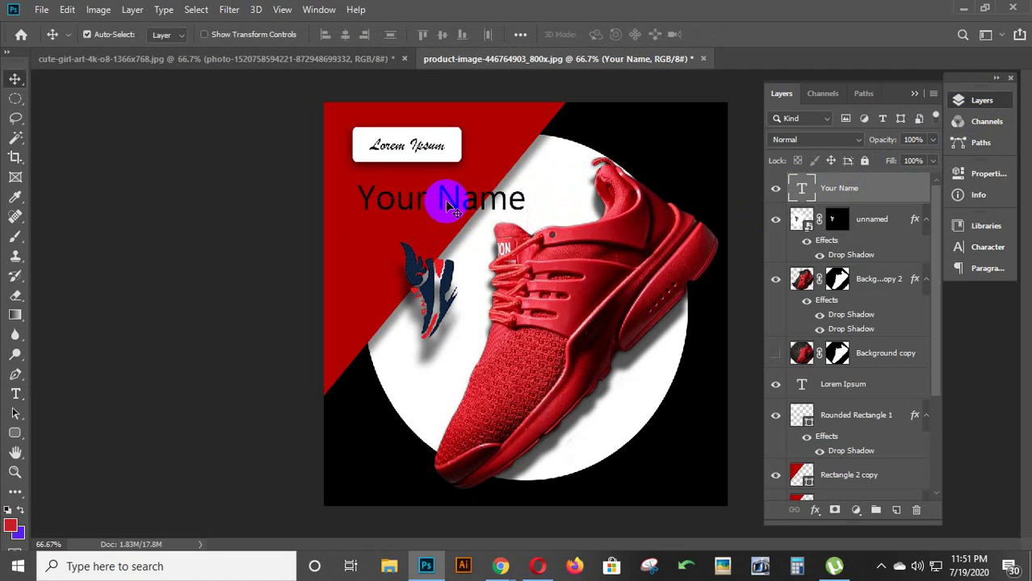
{"action": "key", "text": "ctrl"}
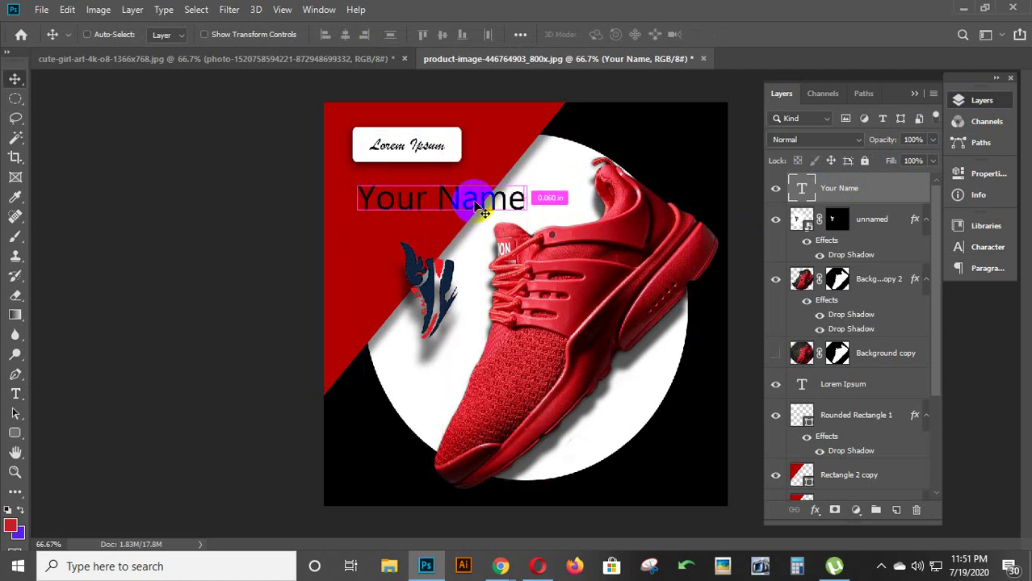
Step: Scale the Your Name title up to about 149% and shift it left
{"action": "key", "text": "ctrl+t"}
{"action": "left_click_drag", "start_coordinate": [526, 182], "coordinate": [589, 166]}
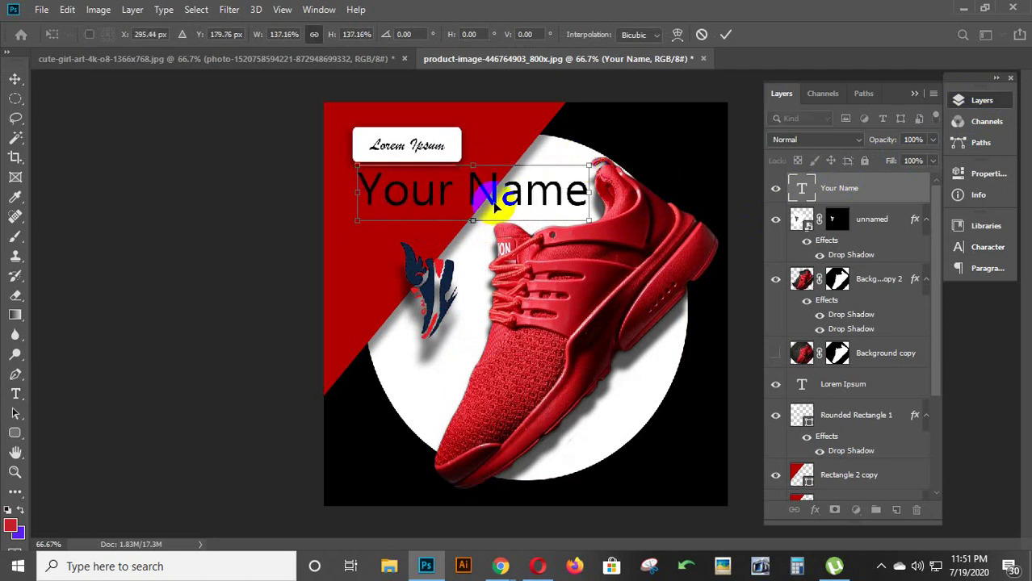
{"action": "left_click_drag", "start_coordinate": [499, 201], "coordinate": [487, 206]}
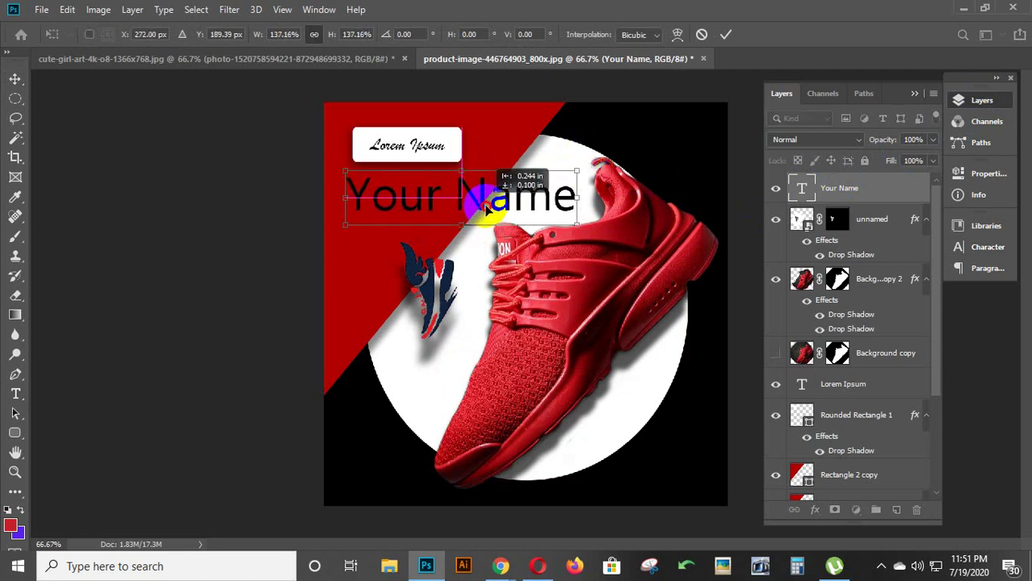
{"action": "left_click_drag", "start_coordinate": [577, 172], "coordinate": [595, 162]}
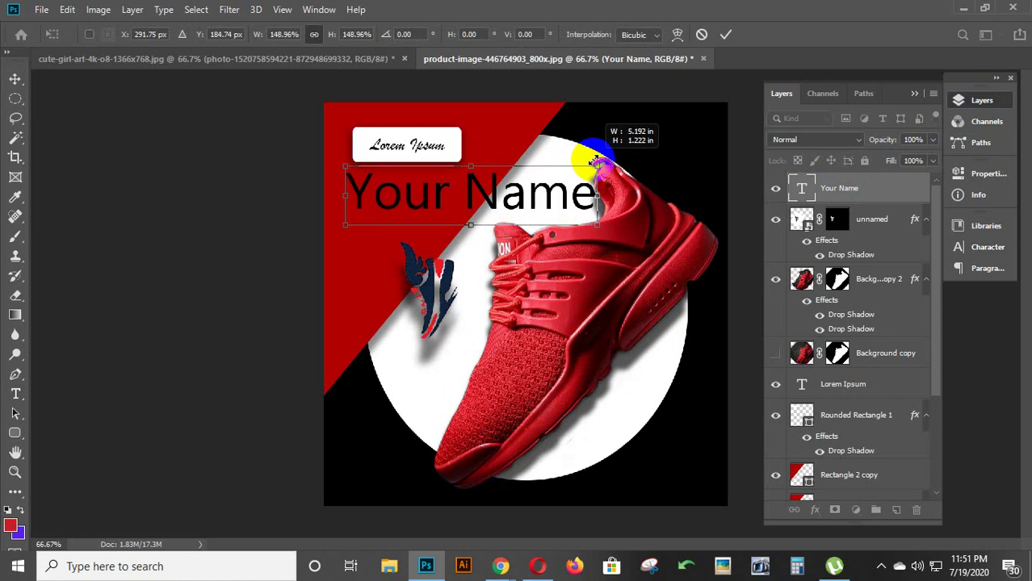
{"action": "left_click_drag", "start_coordinate": [516, 203], "coordinate": [501, 216]}
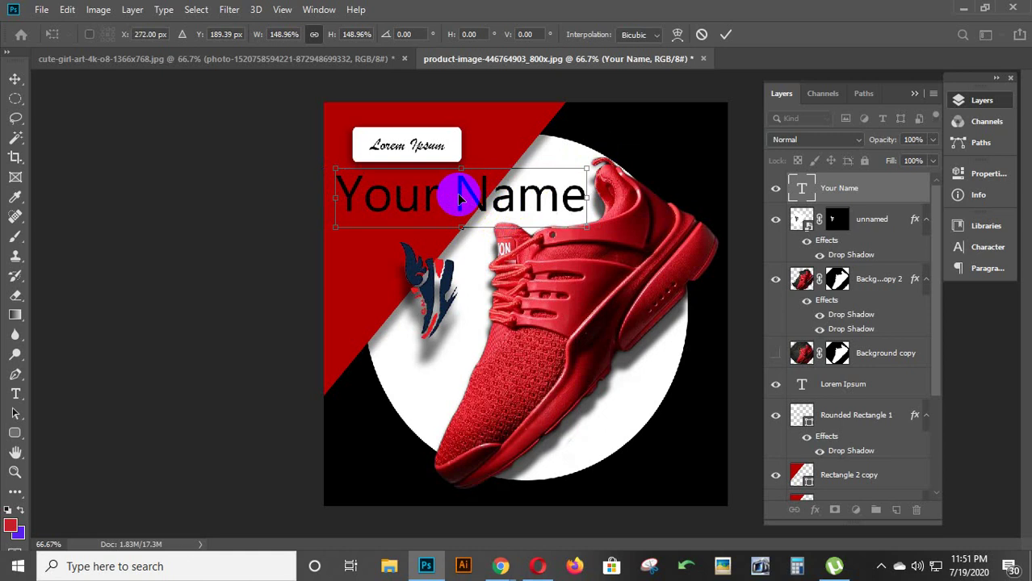
{"action": "key", "text": "Return"}
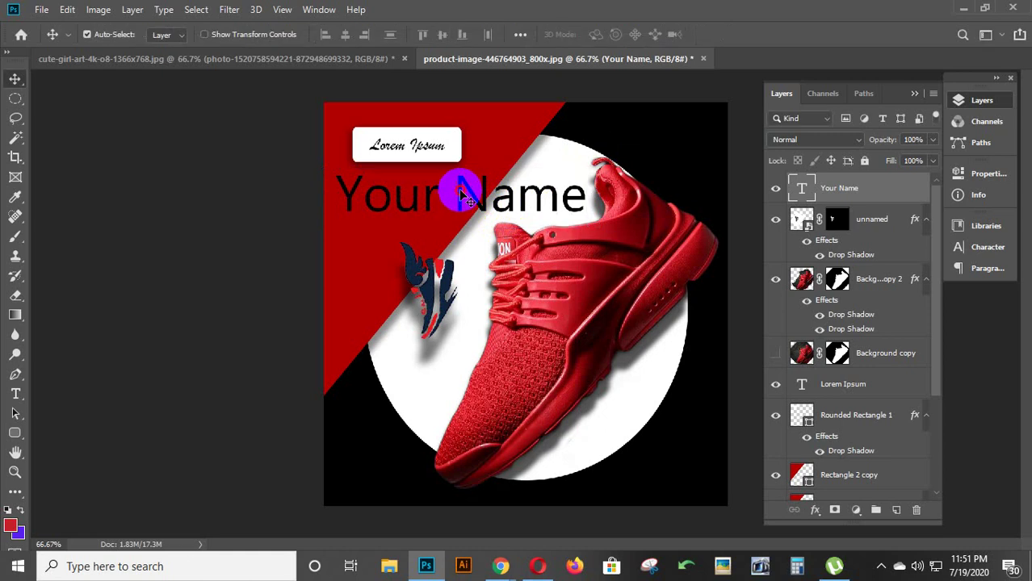
Step: Set the word Name to Ebrima Bold, leaving Your in Ebrima Regular
{"action": "key", "text": "t"}
{"action": "triple_click", "coordinate": [458, 191]}
{"action": "double_click", "coordinate": [459, 192]}
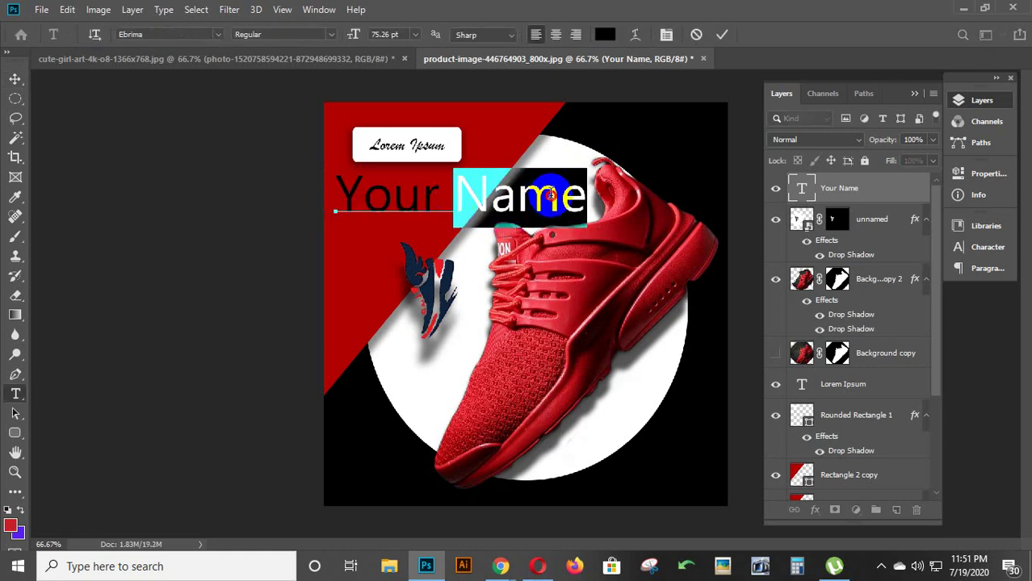
{"action": "left_click", "coordinate": [330, 34]}
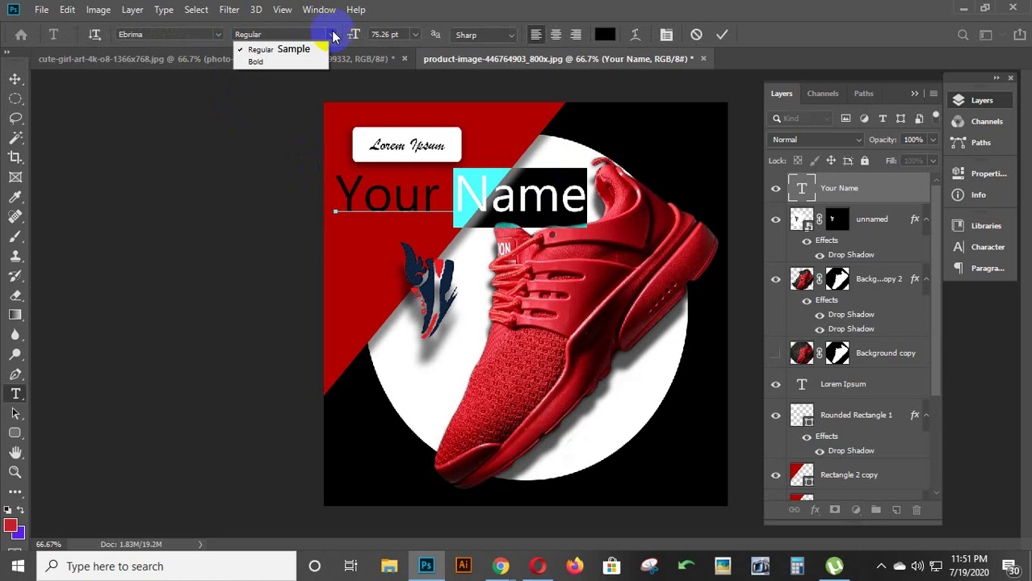
{"action": "left_click", "coordinate": [307, 63]}
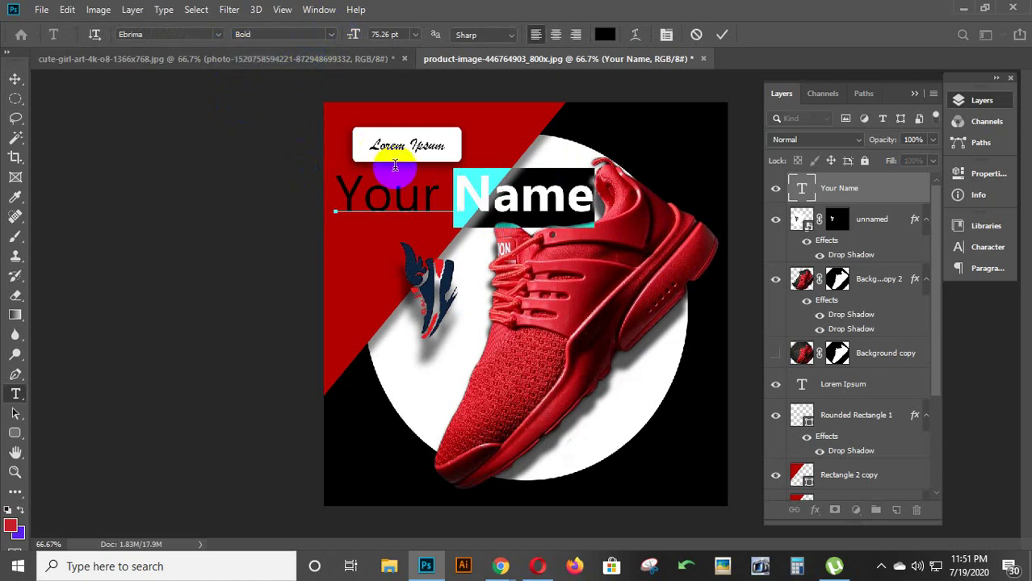
{"action": "left_click", "coordinate": [15, 79]}
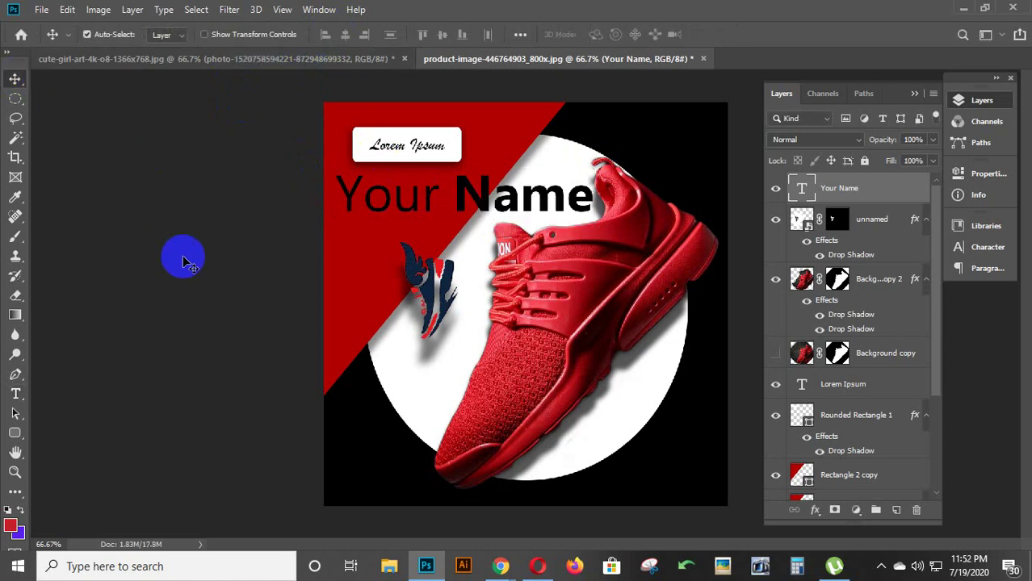
{"action": "left_click", "coordinate": [184, 261]}
{"action": "left_click", "coordinate": [472, 194]}
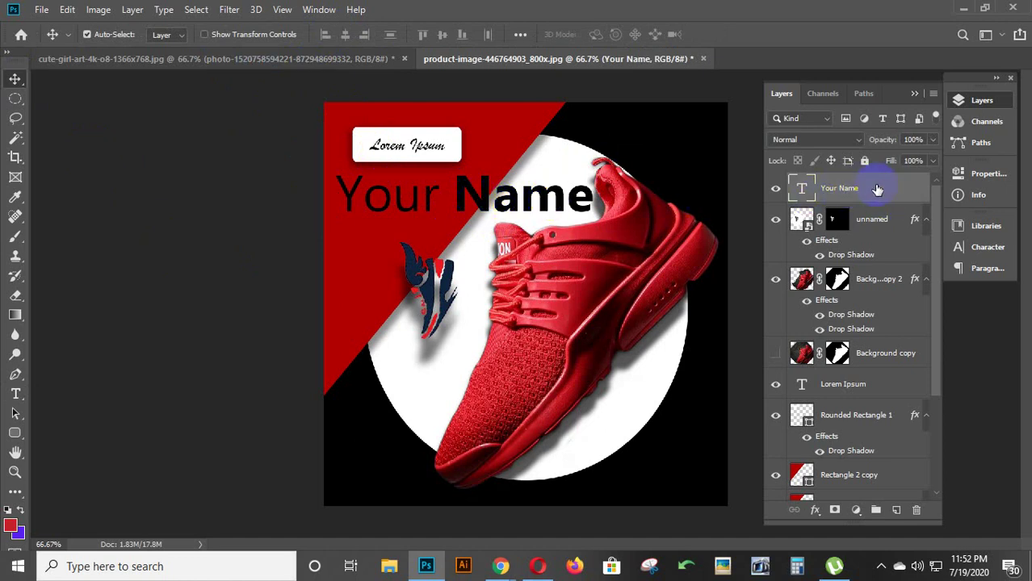
{"action": "left_click", "coordinate": [906, 189]}
Step: Add a Multiply drop shadow to the title: 33% opacity, 20 px distance, 18 px size
{"action": "double_click", "coordinate": [906, 191]}
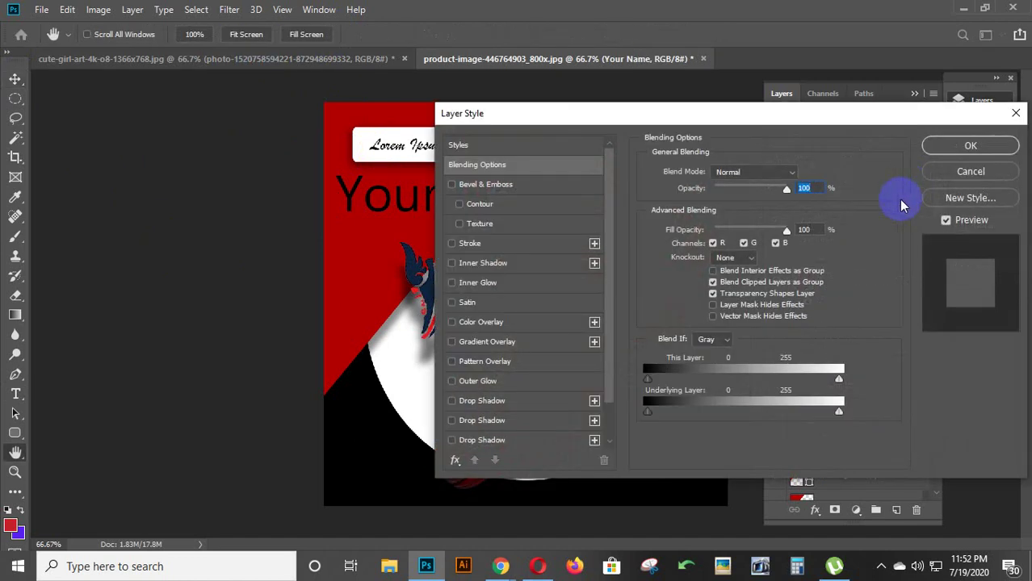
{"action": "left_click", "coordinate": [594, 440]}
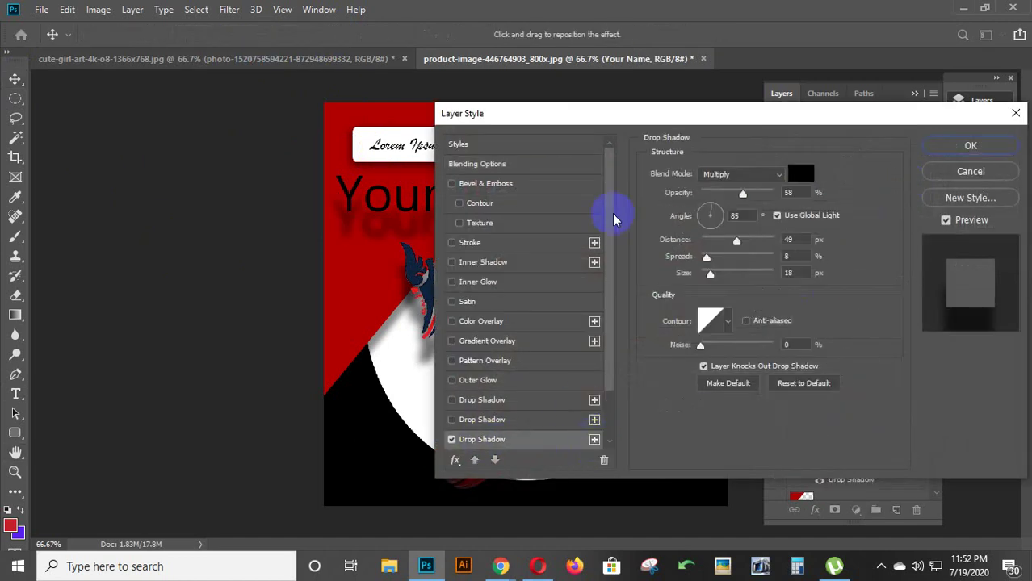
{"action": "mouse_move", "coordinate": [704, 118]}
{"action": "left_mouse_down"}
{"action": "mouse_move", "coordinate": [748, 184]}
{"action": "mouse_move", "coordinate": [401, 303]}
{"action": "mouse_move", "coordinate": [424, 243]}
{"action": "mouse_move", "coordinate": [811, 185]}
{"action": "mouse_move", "coordinate": [7, 173]}
{"action": "mouse_move", "coordinate": [870, 175]}
{"action": "mouse_move", "coordinate": [869, 118]}
{"action": "left_mouse_up"}
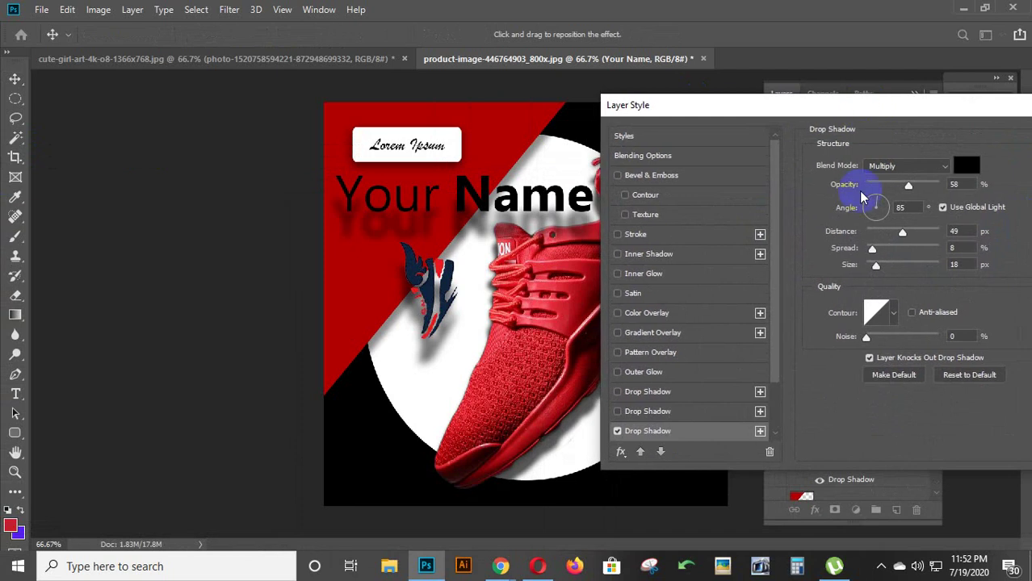
{"action": "mouse_move", "coordinate": [902, 236]}
{"action": "left_mouse_down"}
{"action": "mouse_move", "coordinate": [887, 232]}
{"action": "mouse_move", "coordinate": [937, 233]}
{"action": "mouse_move", "coordinate": [871, 234]}
{"action": "mouse_move", "coordinate": [897, 233]}
{"action": "mouse_move", "coordinate": [884, 234]}
{"action": "left_mouse_up"}
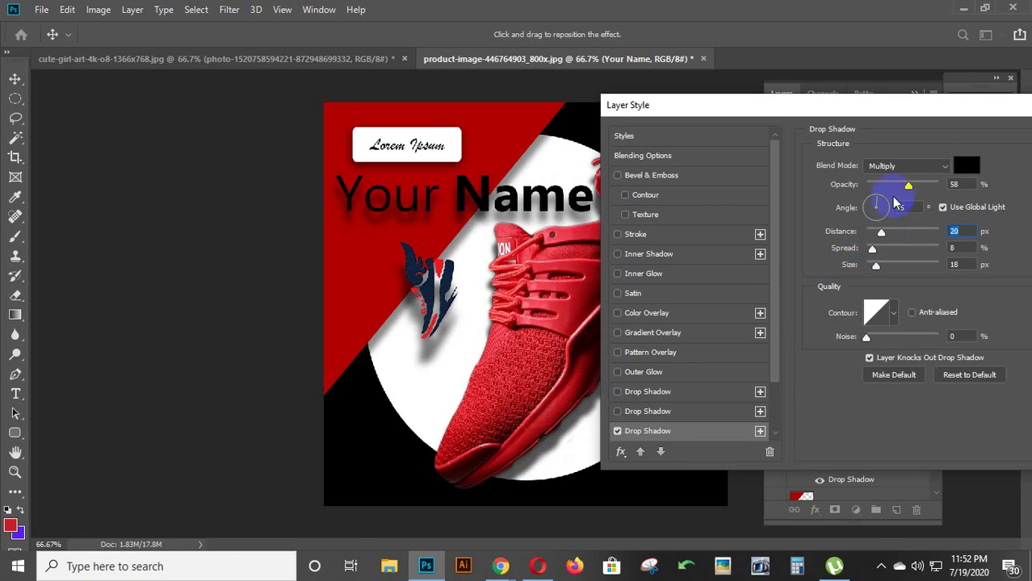
{"action": "mouse_move", "coordinate": [908, 190]}
{"action": "left_mouse_down"}
{"action": "mouse_move", "coordinate": [922, 186]}
{"action": "mouse_move", "coordinate": [893, 187]}
{"action": "left_mouse_up"}
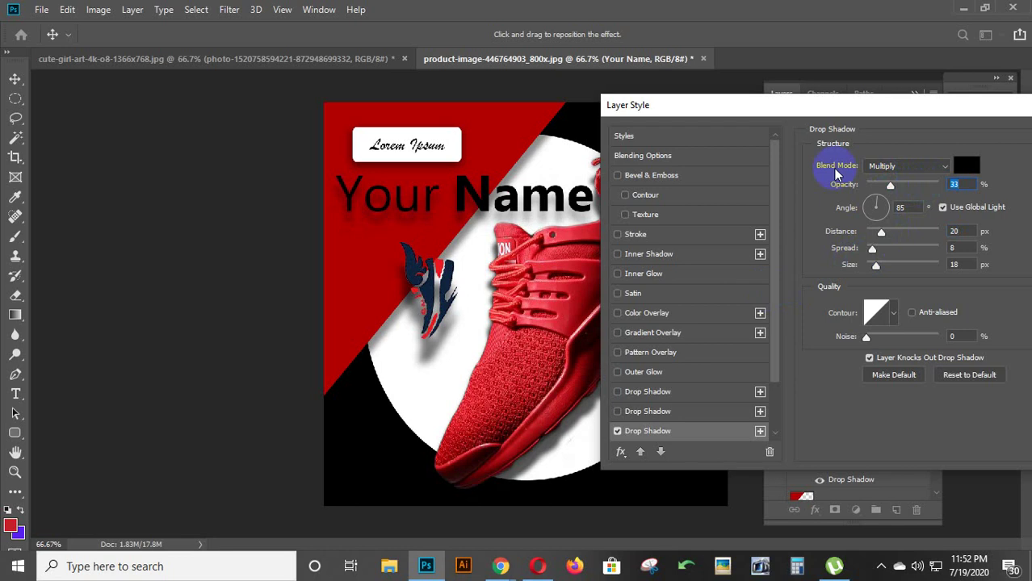
{"action": "left_click_drag", "start_coordinate": [896, 119], "coordinate": [564, 130]}
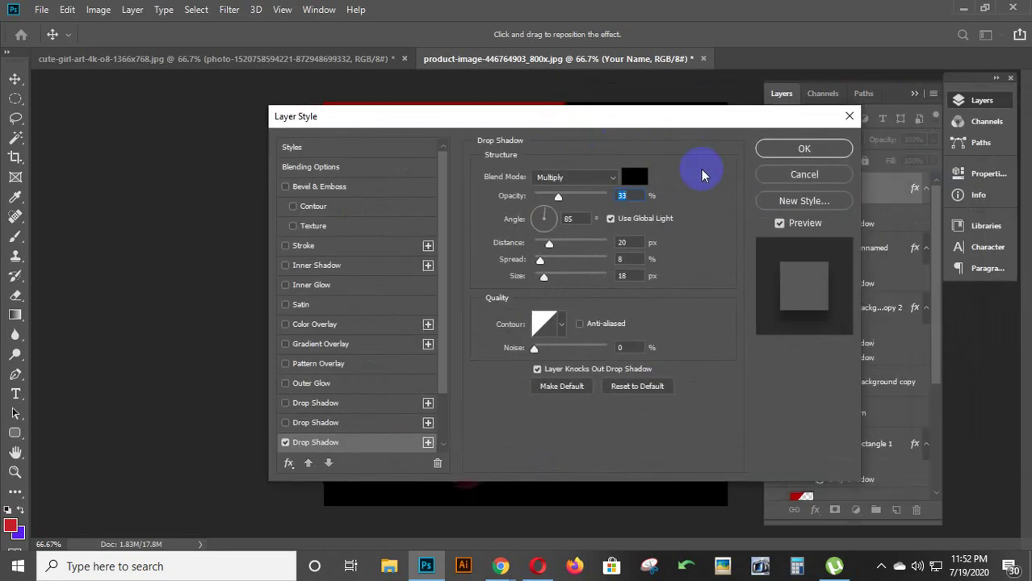
{"action": "left_click", "coordinate": [806, 149]}
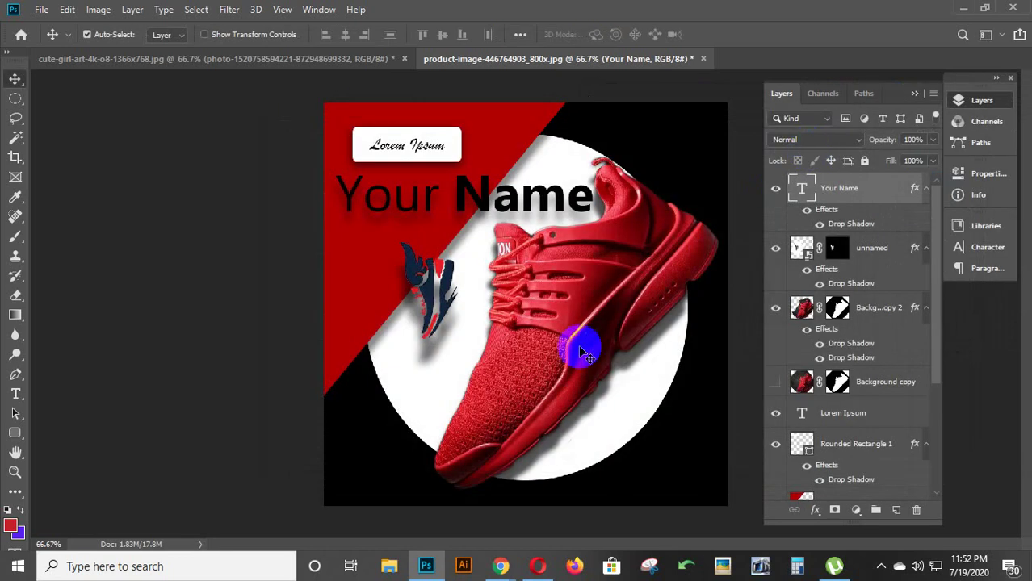
Step: Colour the word Your white (ffffff), keeping Name black and bold
{"action": "key", "text": "t"}
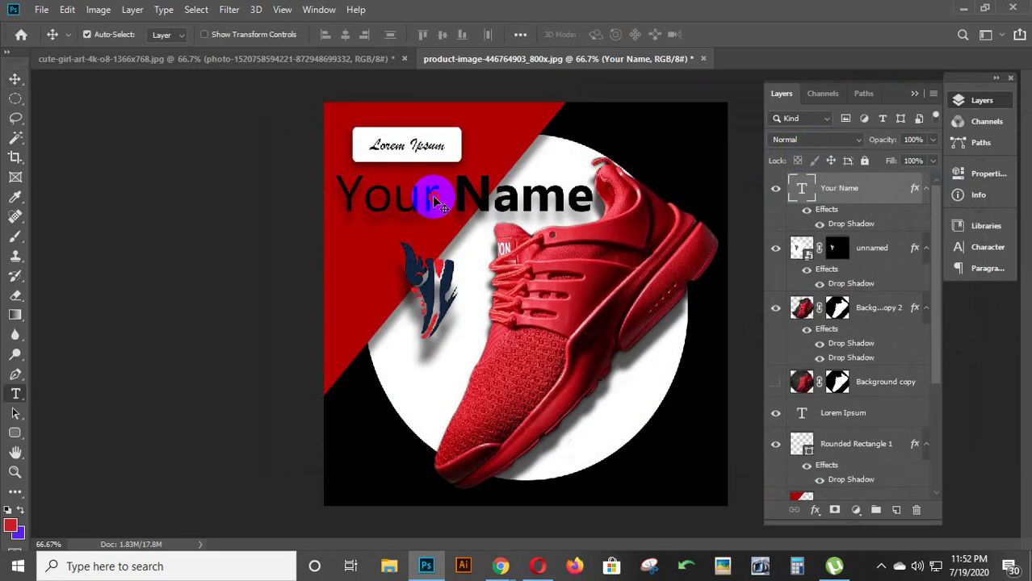
{"action": "triple_click", "coordinate": [434, 194]}
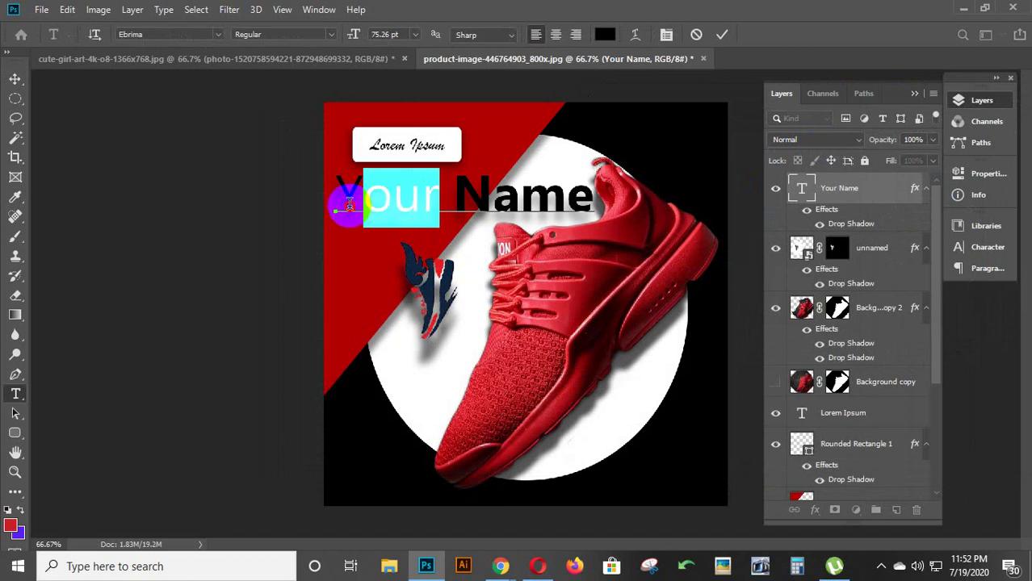
{"action": "left_click_drag", "start_coordinate": [434, 194], "coordinate": [356, 198]}
{"action": "left_click", "coordinate": [604, 34]}
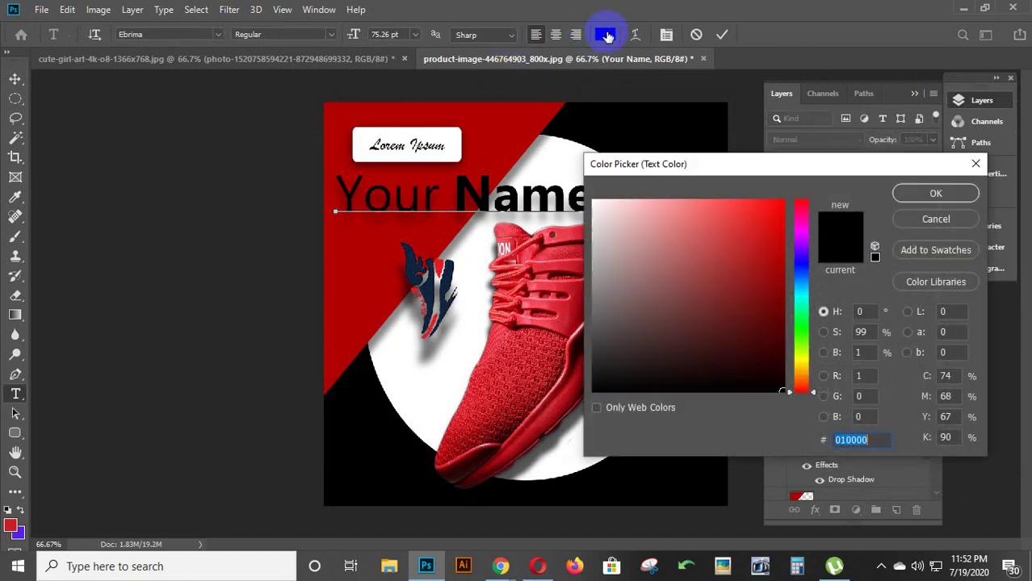
{"action": "left_click_drag", "start_coordinate": [623, 219], "coordinate": [593, 201]}
{"action": "left_click", "coordinate": [935, 193]}
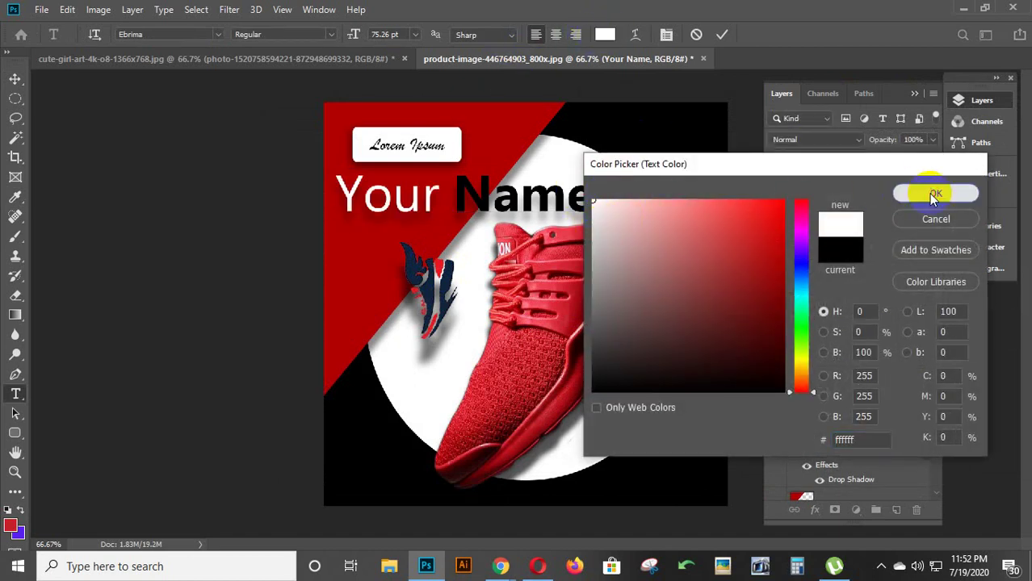
{"action": "left_click", "coordinate": [16, 80]}
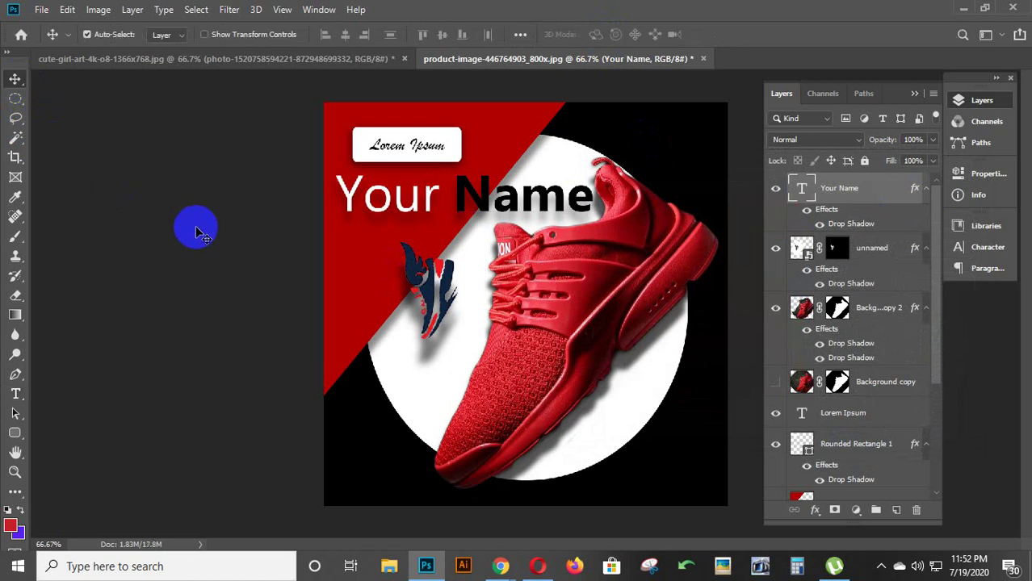
Step: Collapse the Layers panel to show the finished sneaker ad, then reveal the hidden system tray icons
{"action": "left_click", "coordinate": [915, 94]}
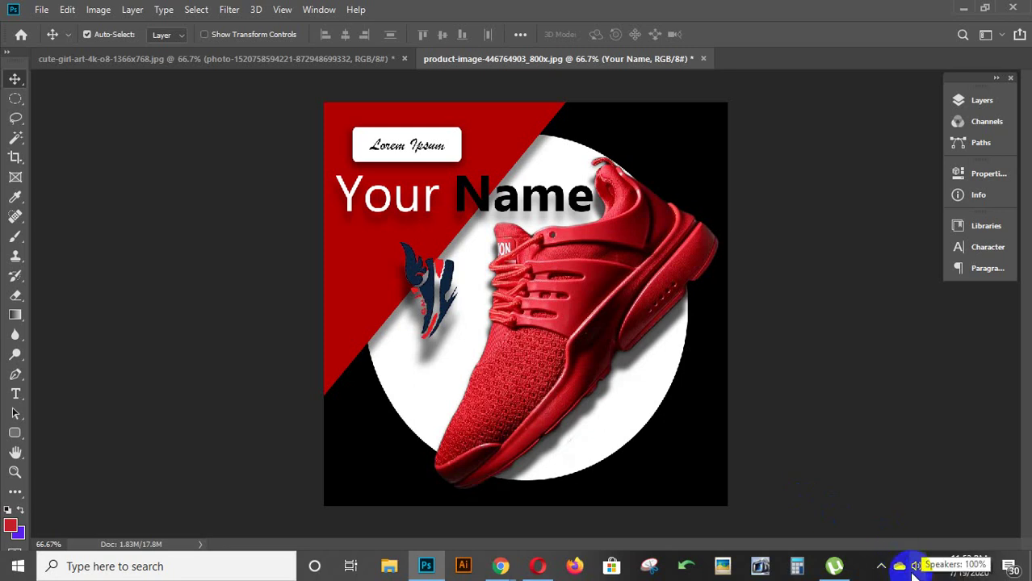
{"action": "left_click", "coordinate": [882, 568]}
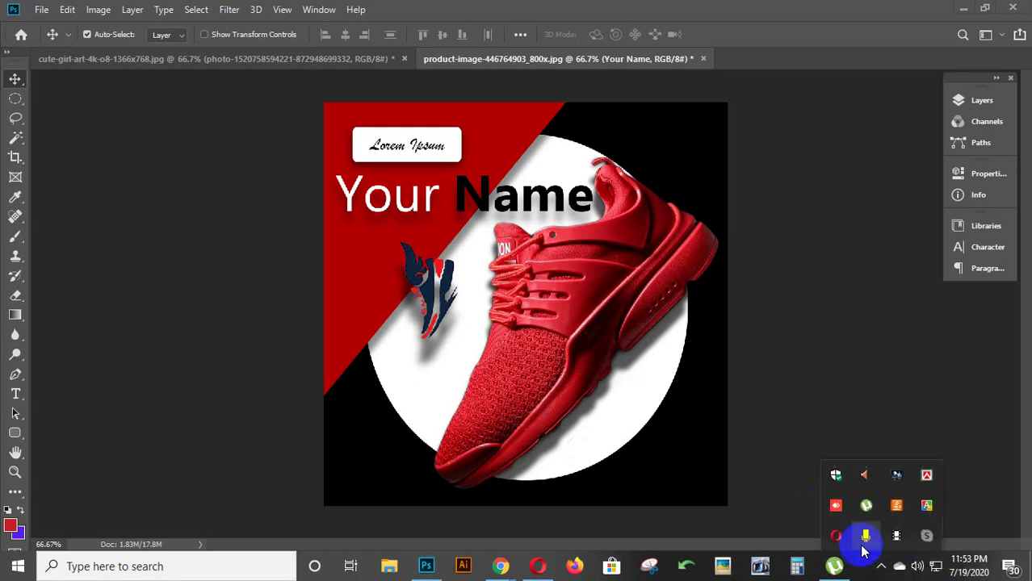